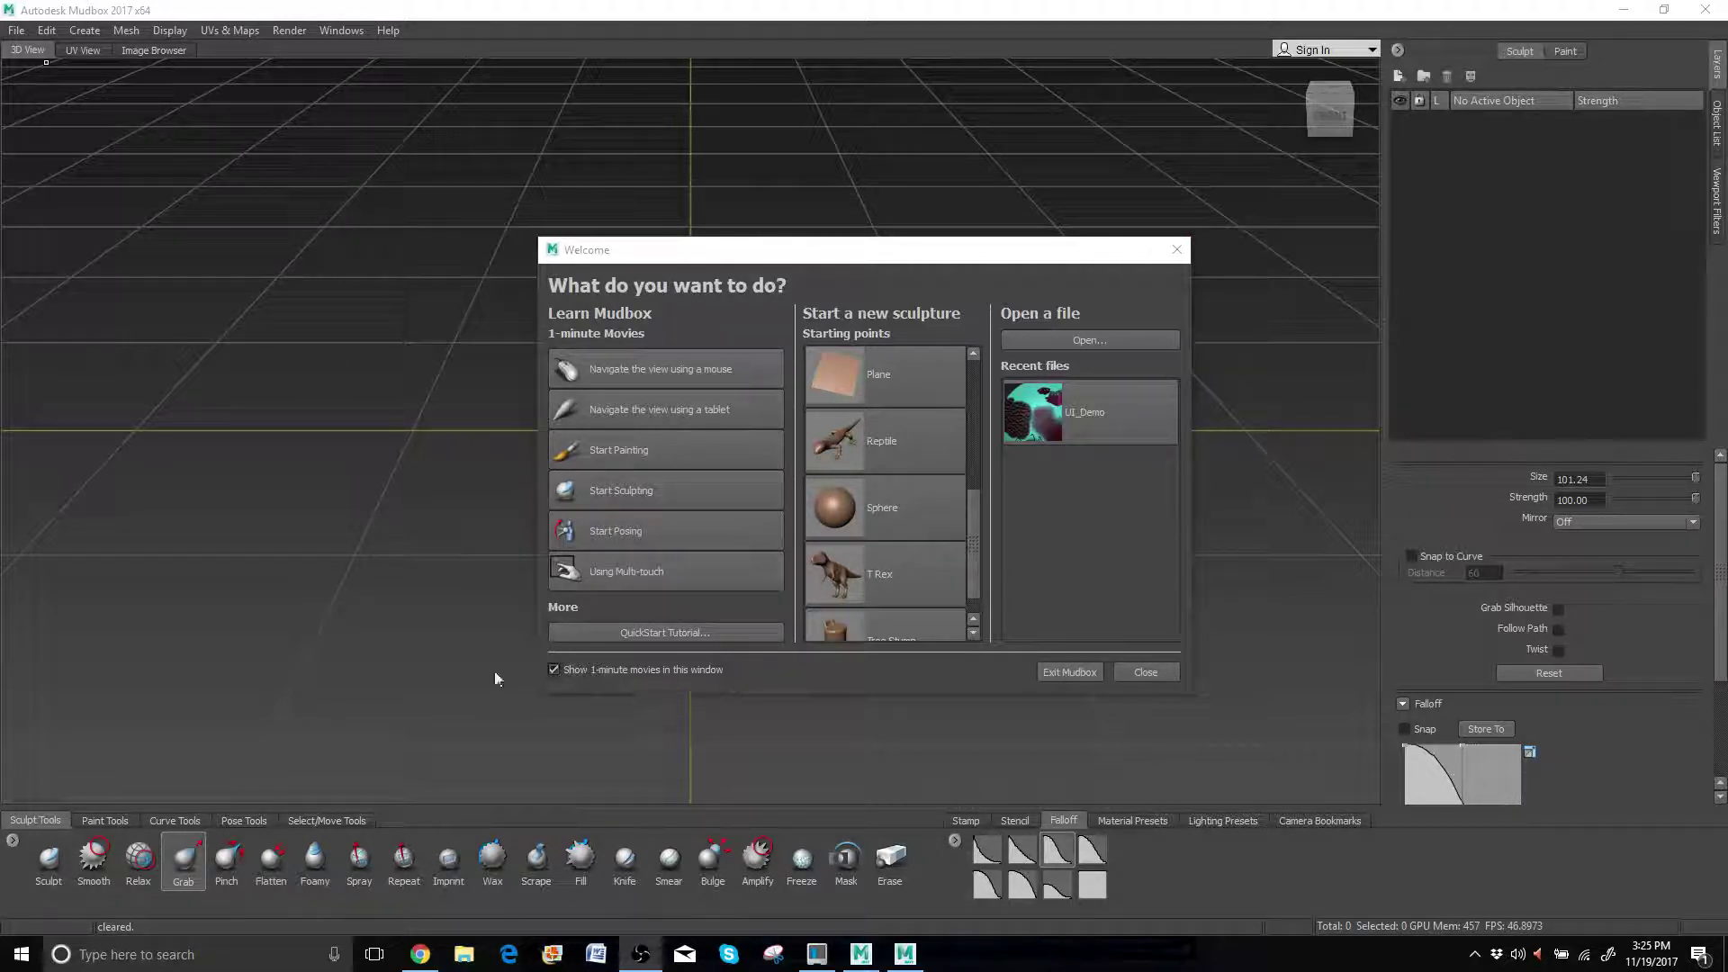
Start a new sculpture from the Sphere starting point.
left_click(853, 510)
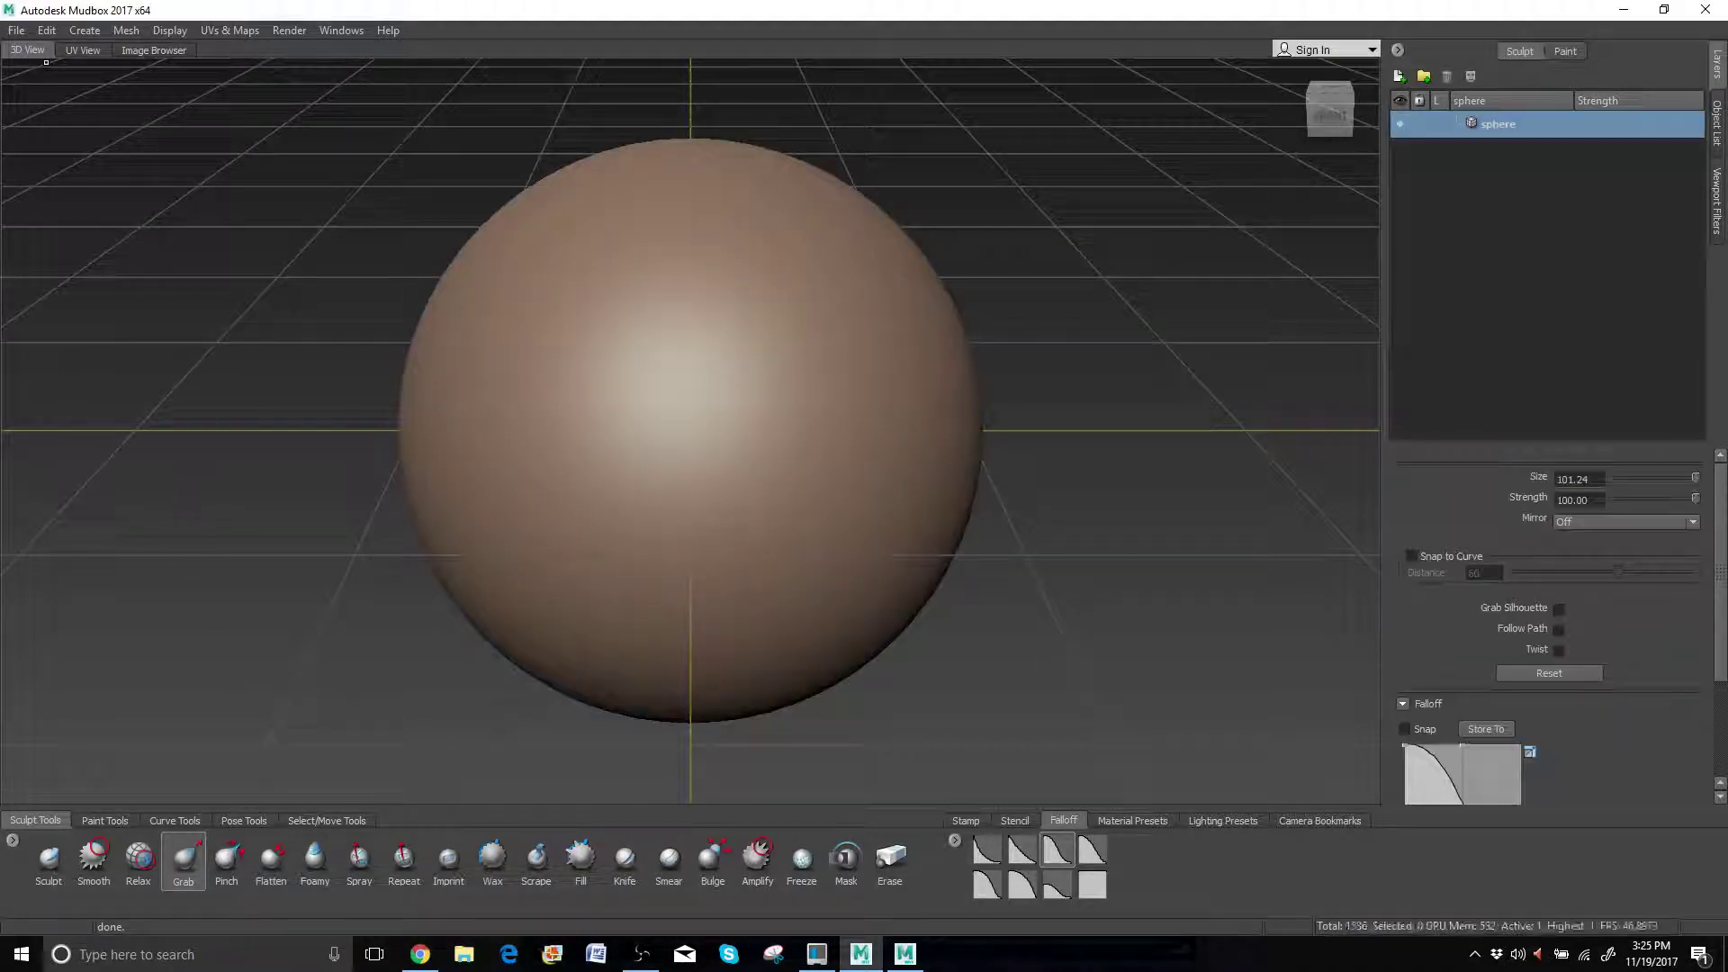
left_click(86, 31)
mouse_move(107, 56)
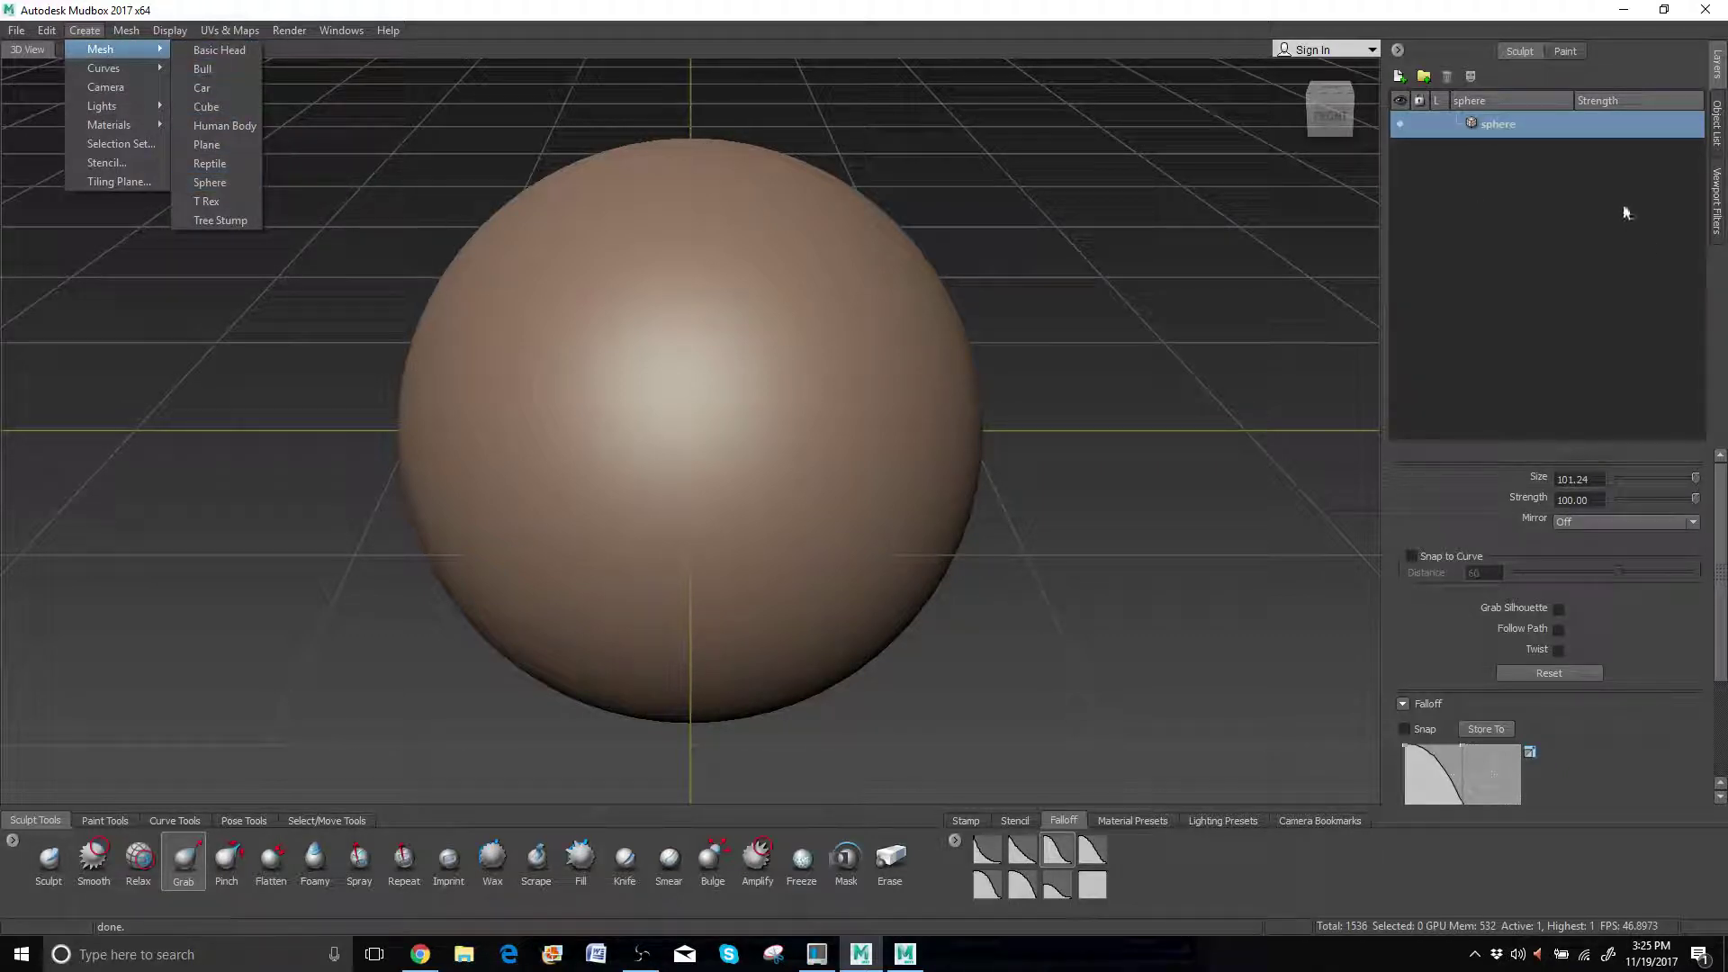
Rename the sphere's base layer to Rock.
left_click(1497, 122)
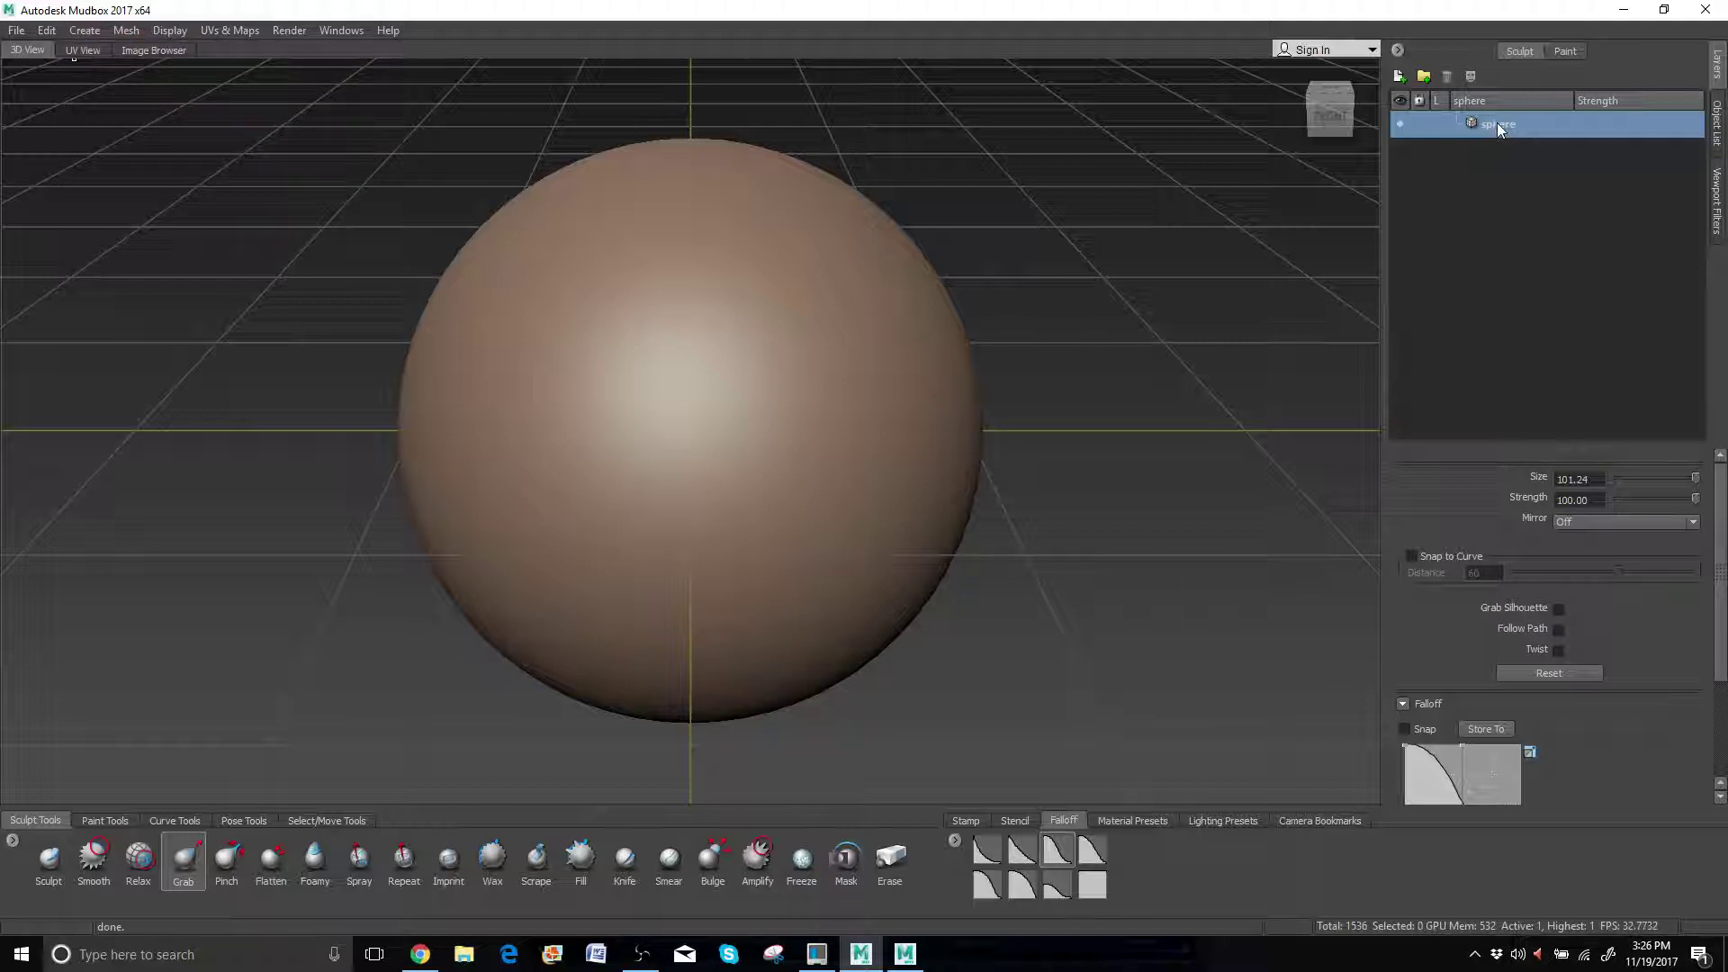
double_click(1503, 126)
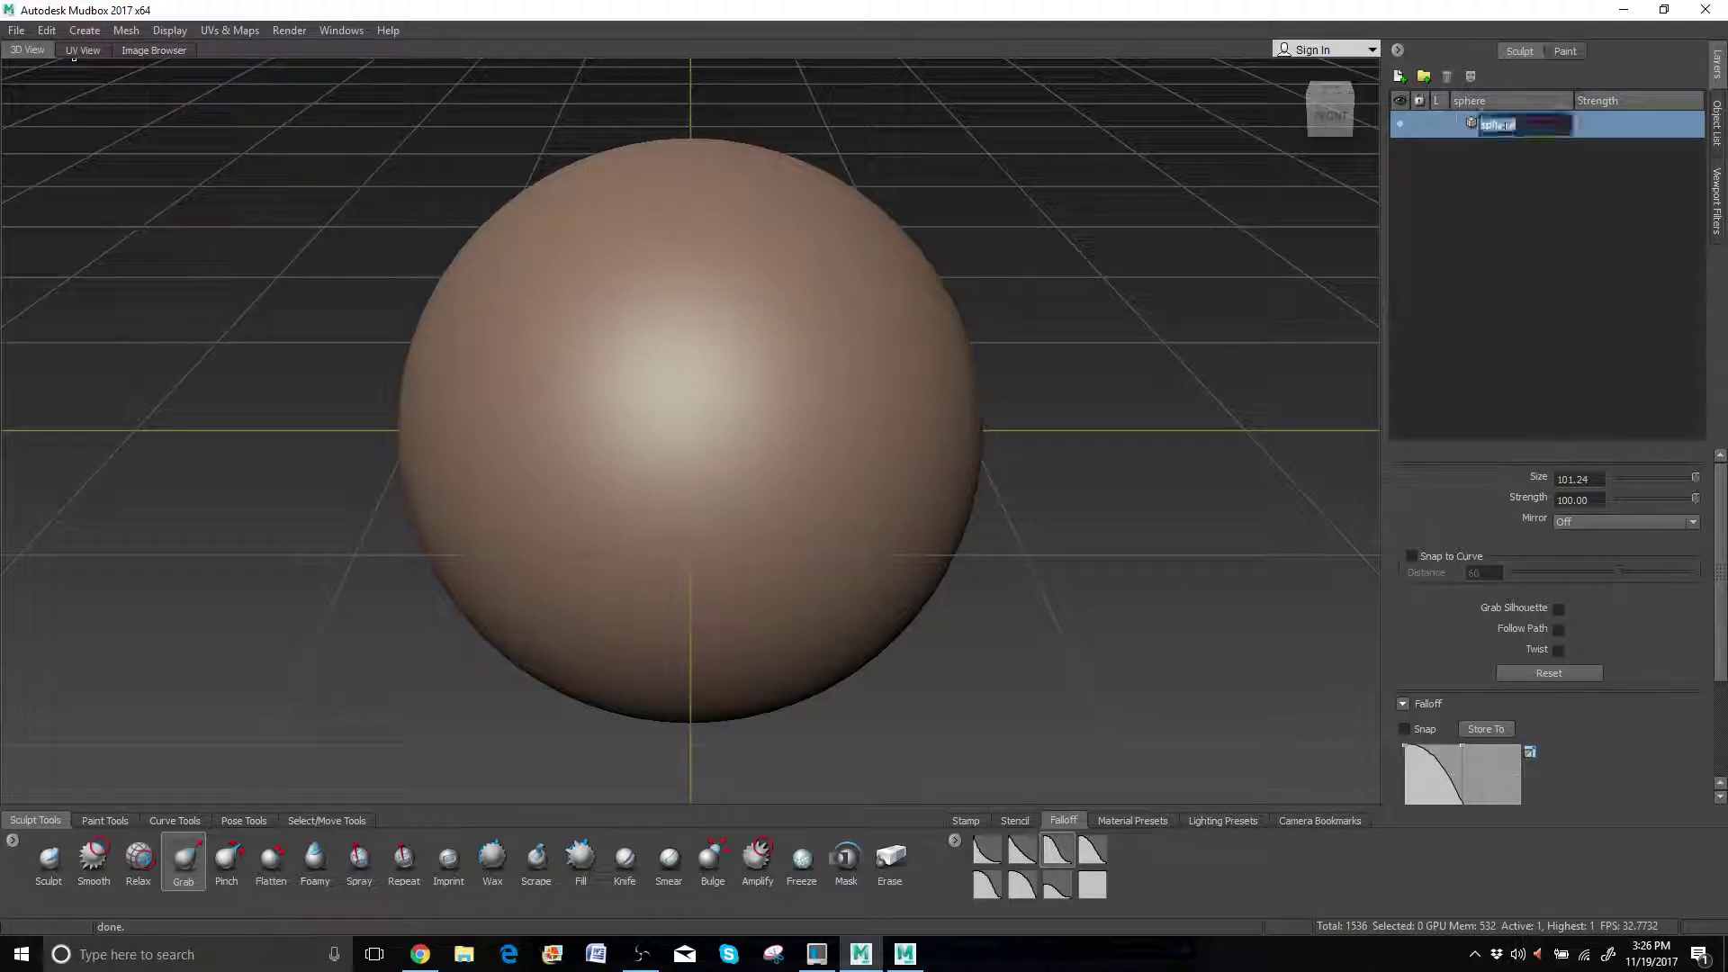
type("Rock")
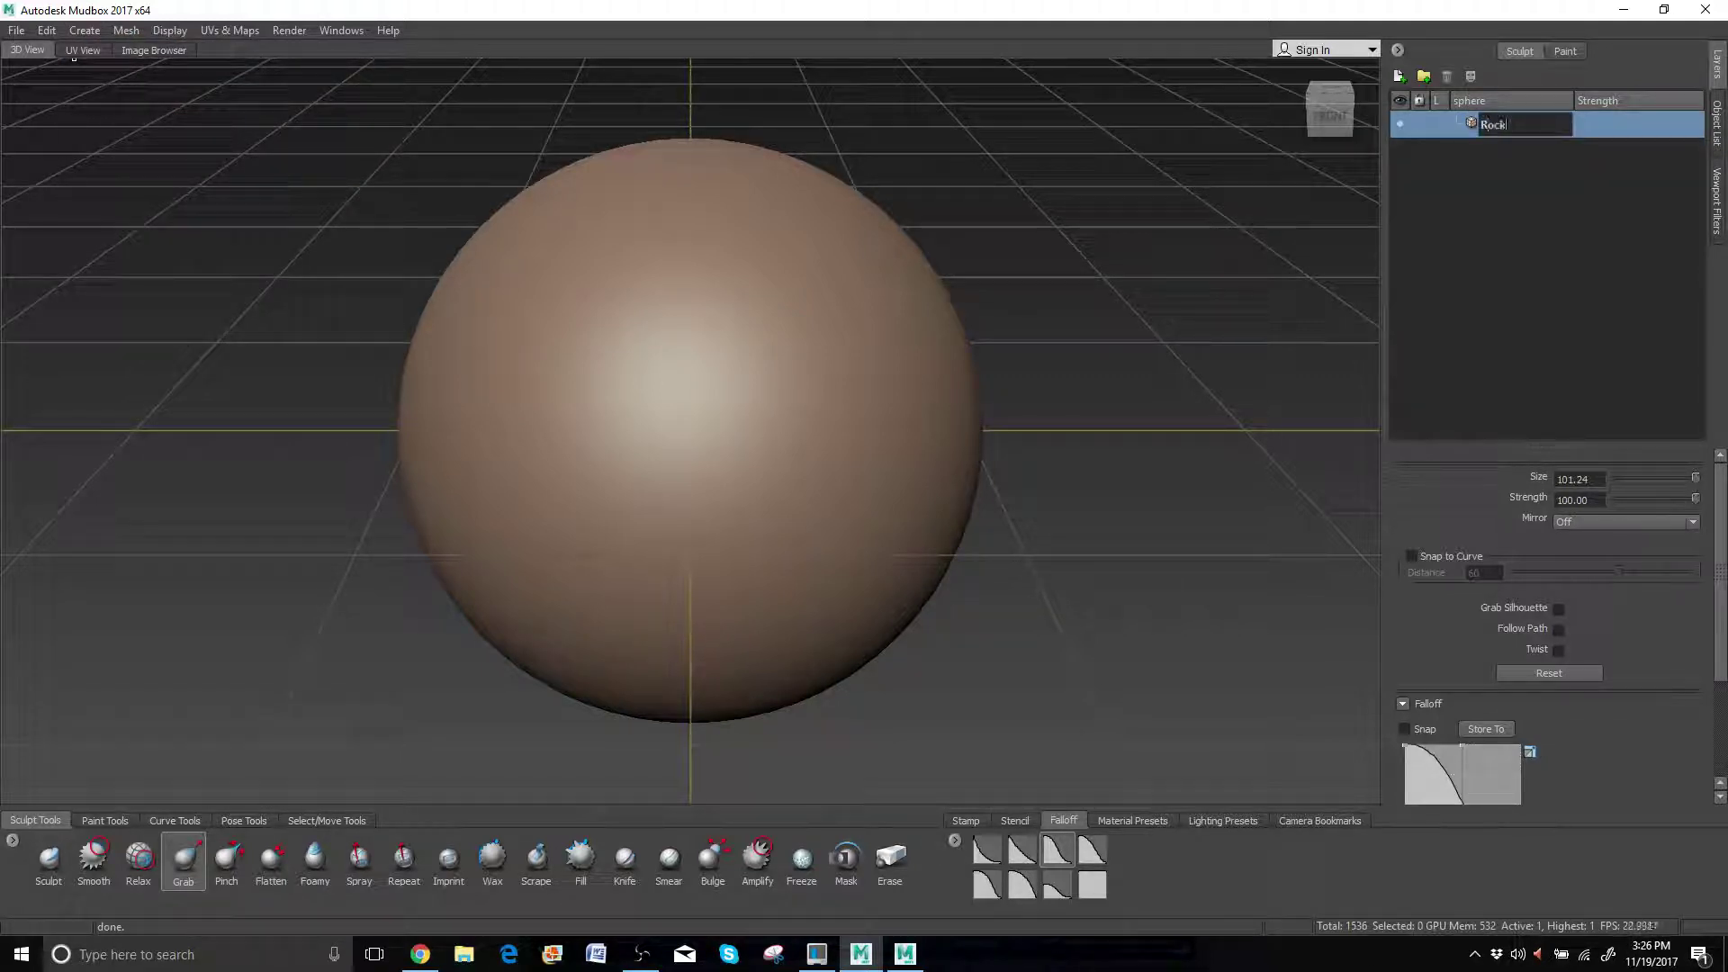
key("Return")
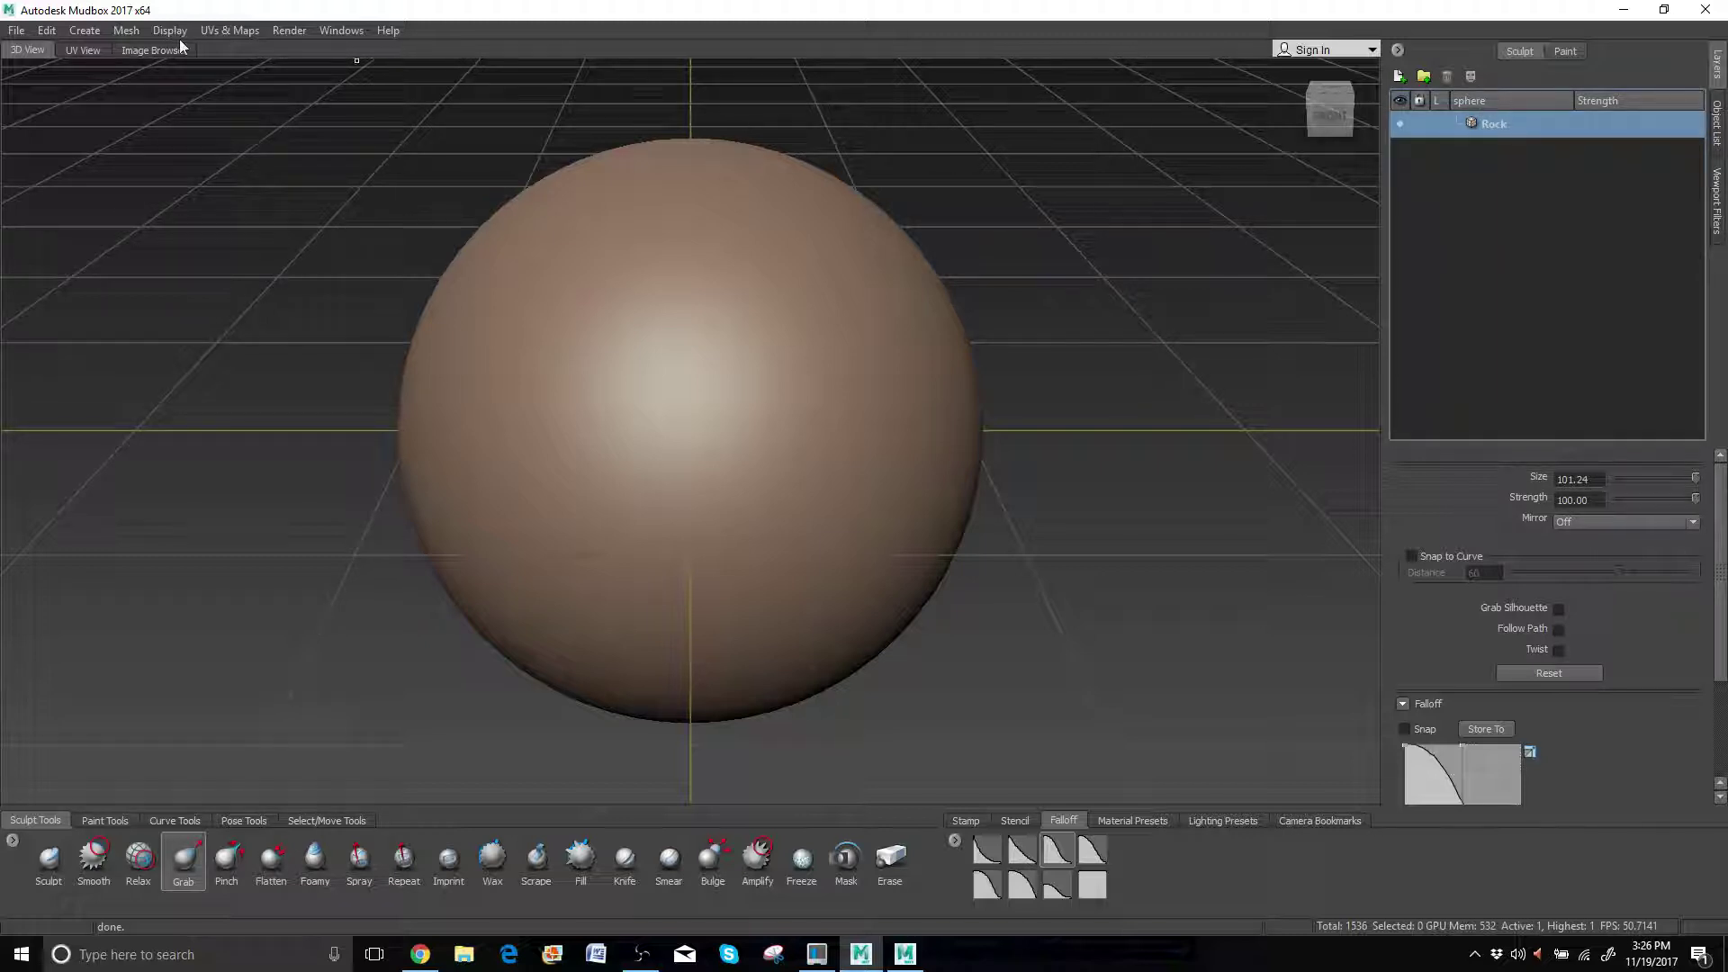
Save the scene as Rock.mud in the Mudbox_Projects folder, replacing the existing file.
left_click(125, 32)
mouse_move(17, 31)
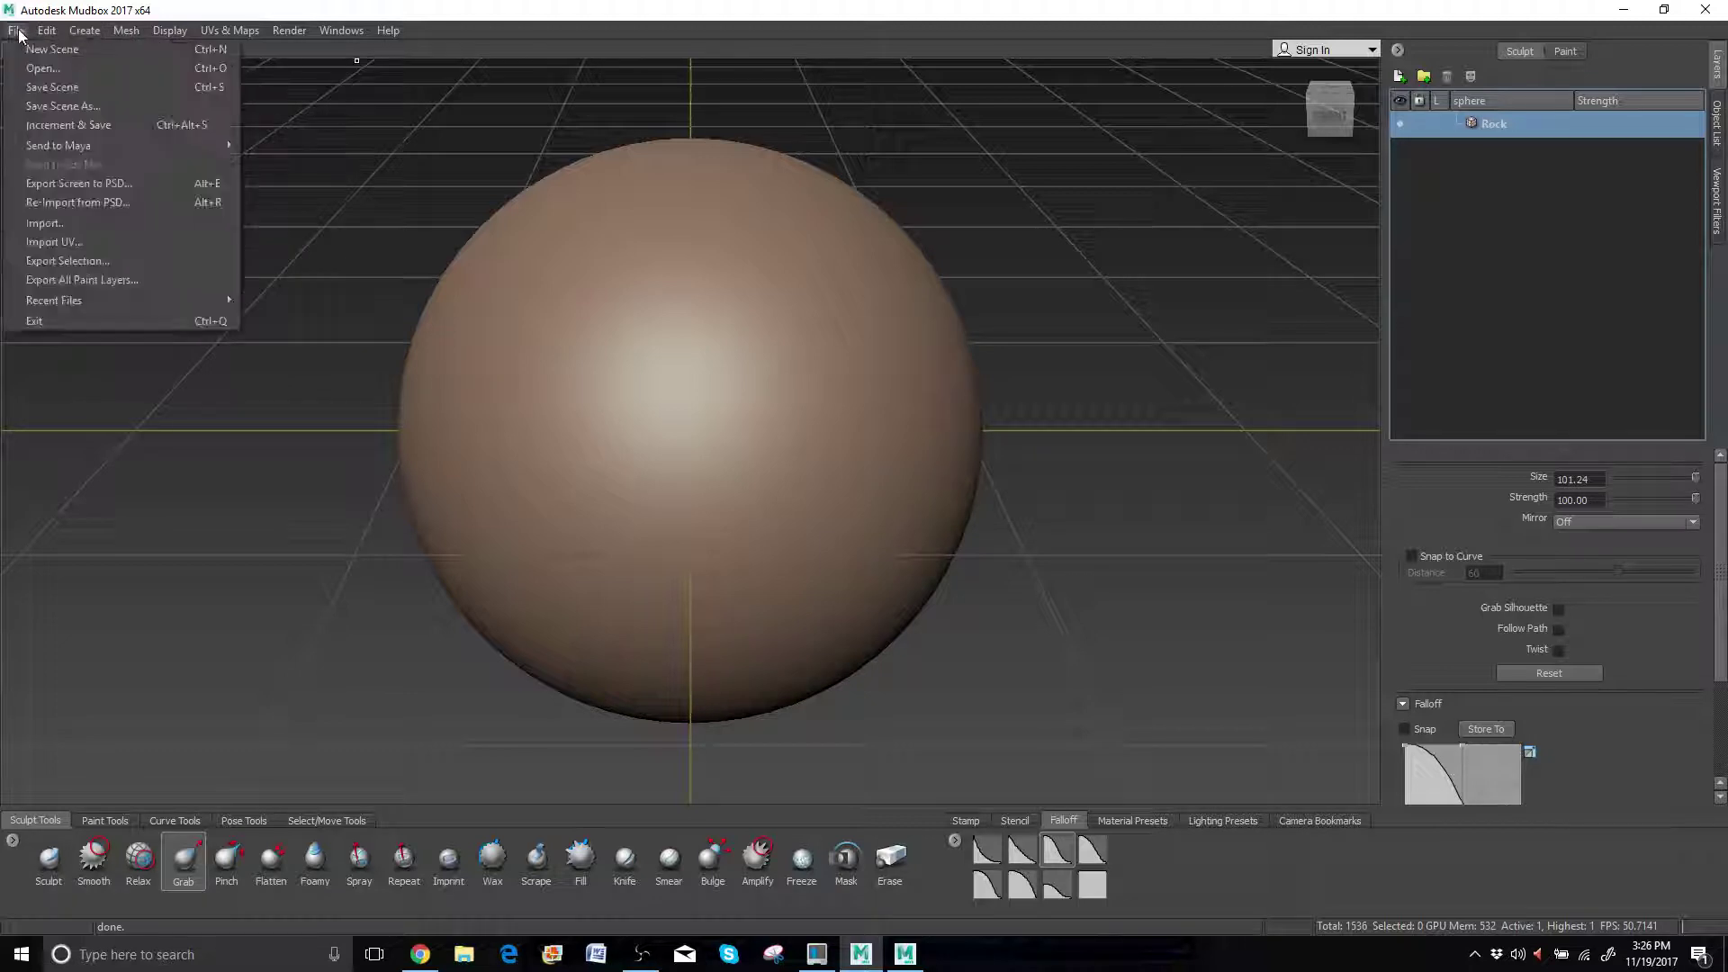
left_click(56, 106)
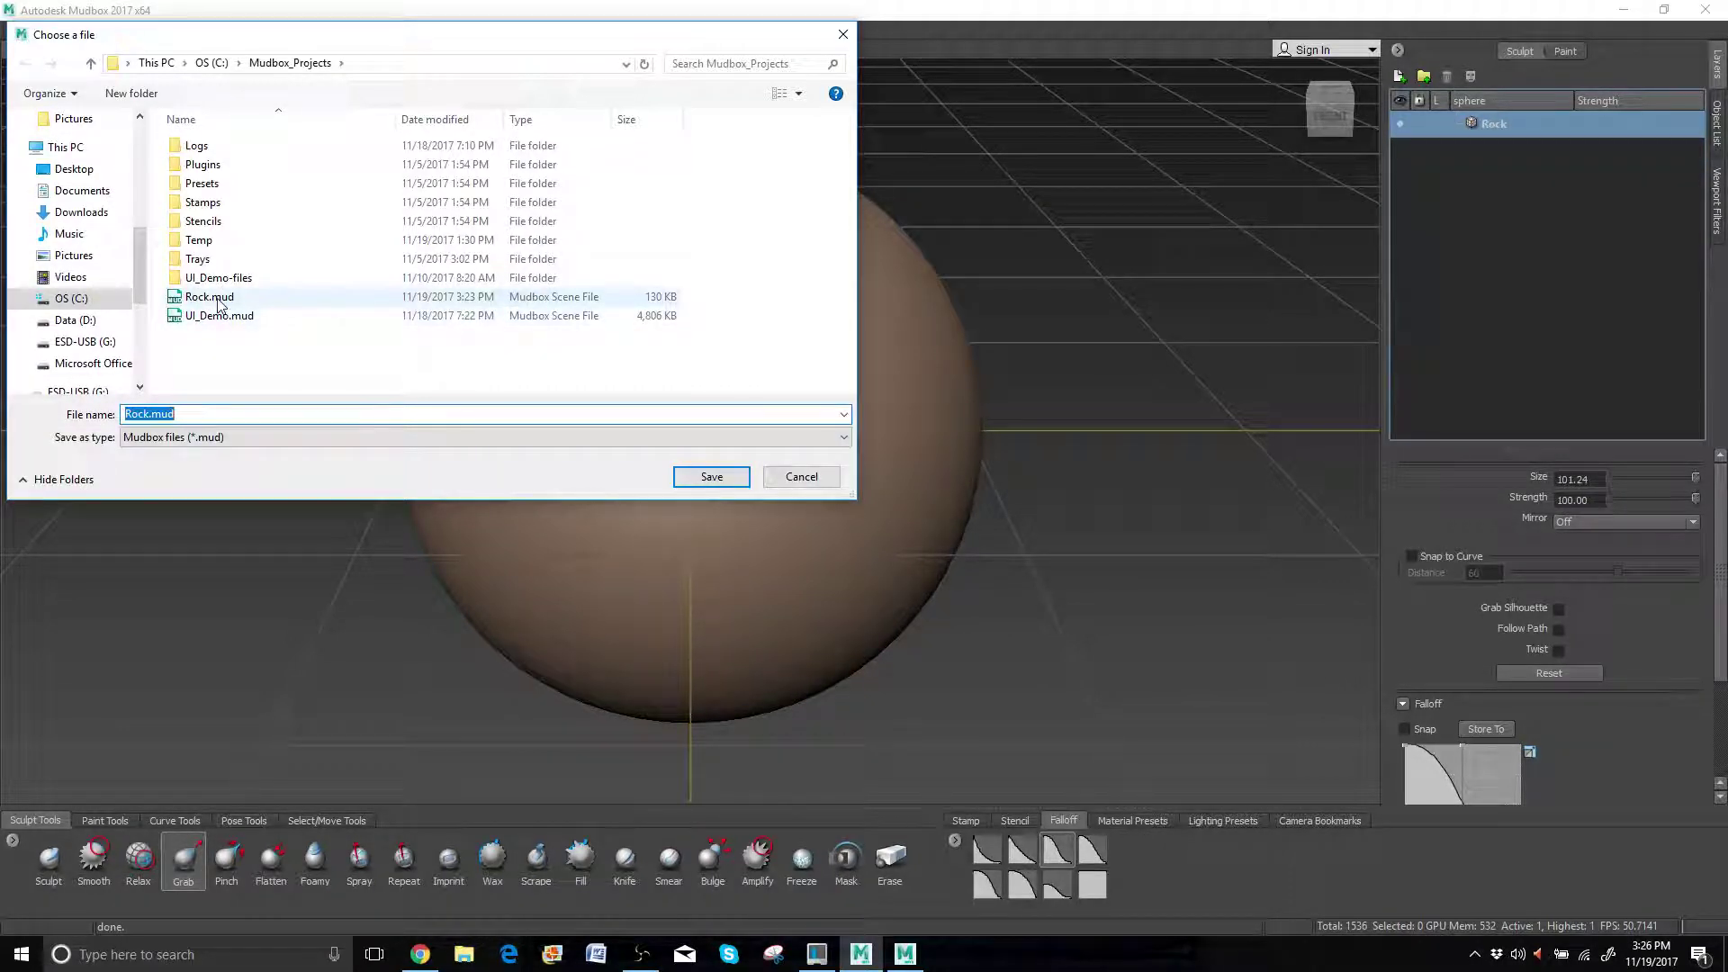
left_click(216, 298)
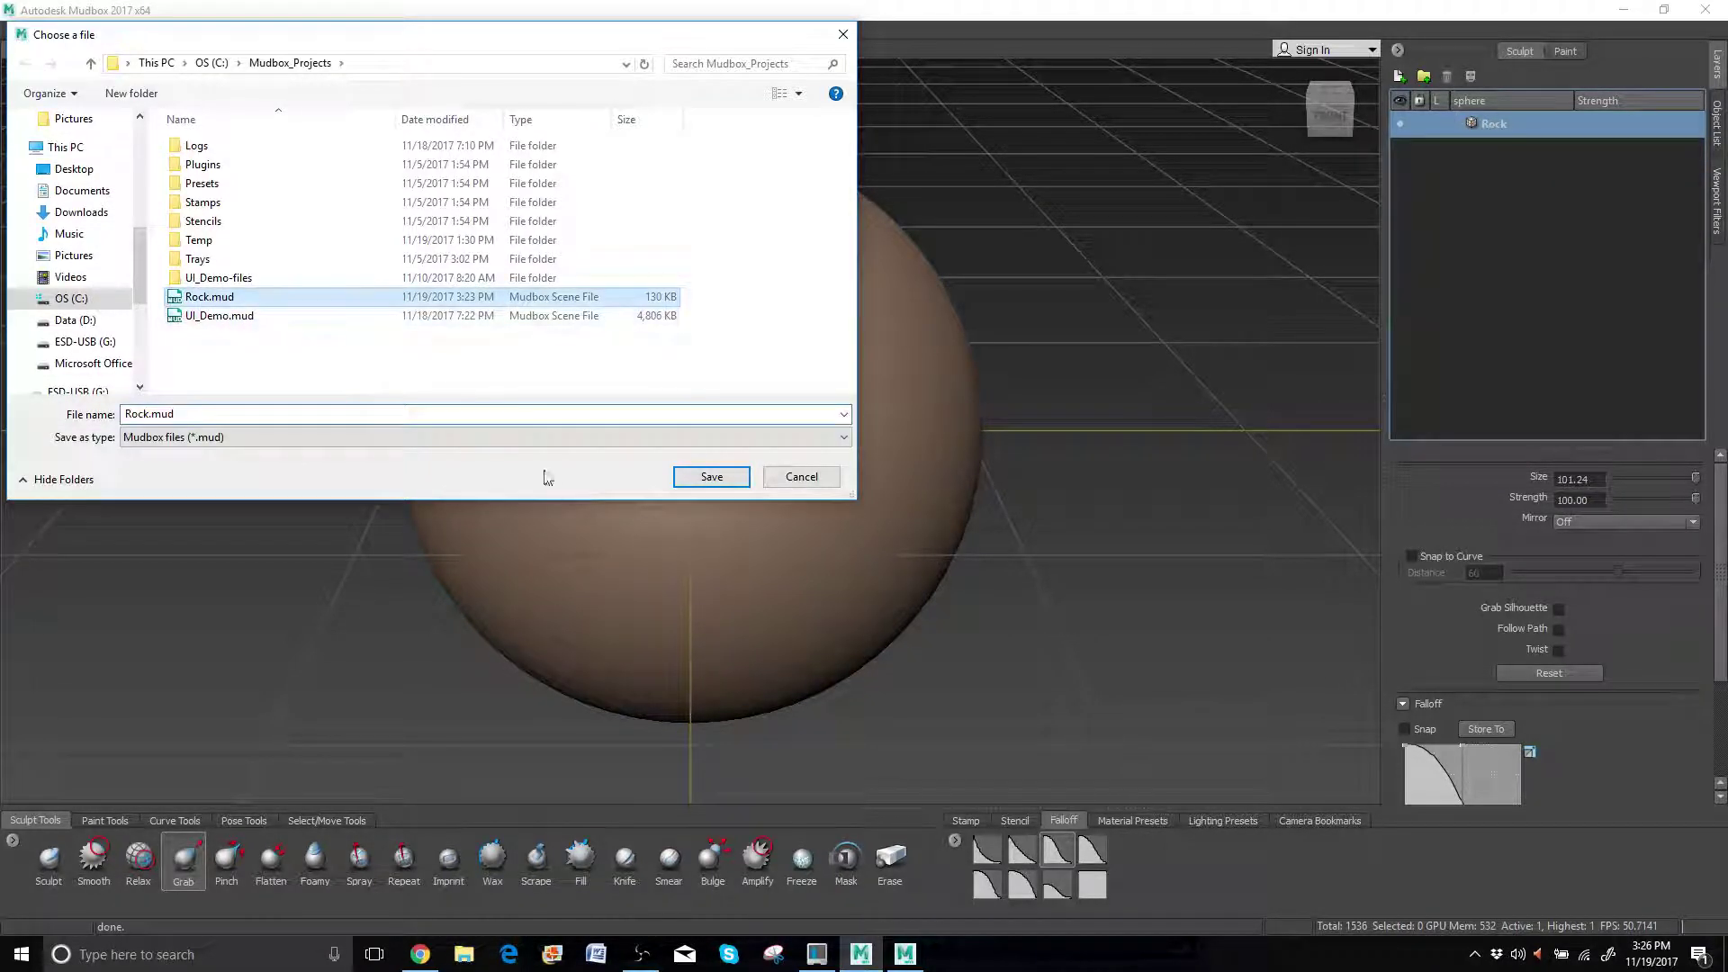
left_click(711, 479)
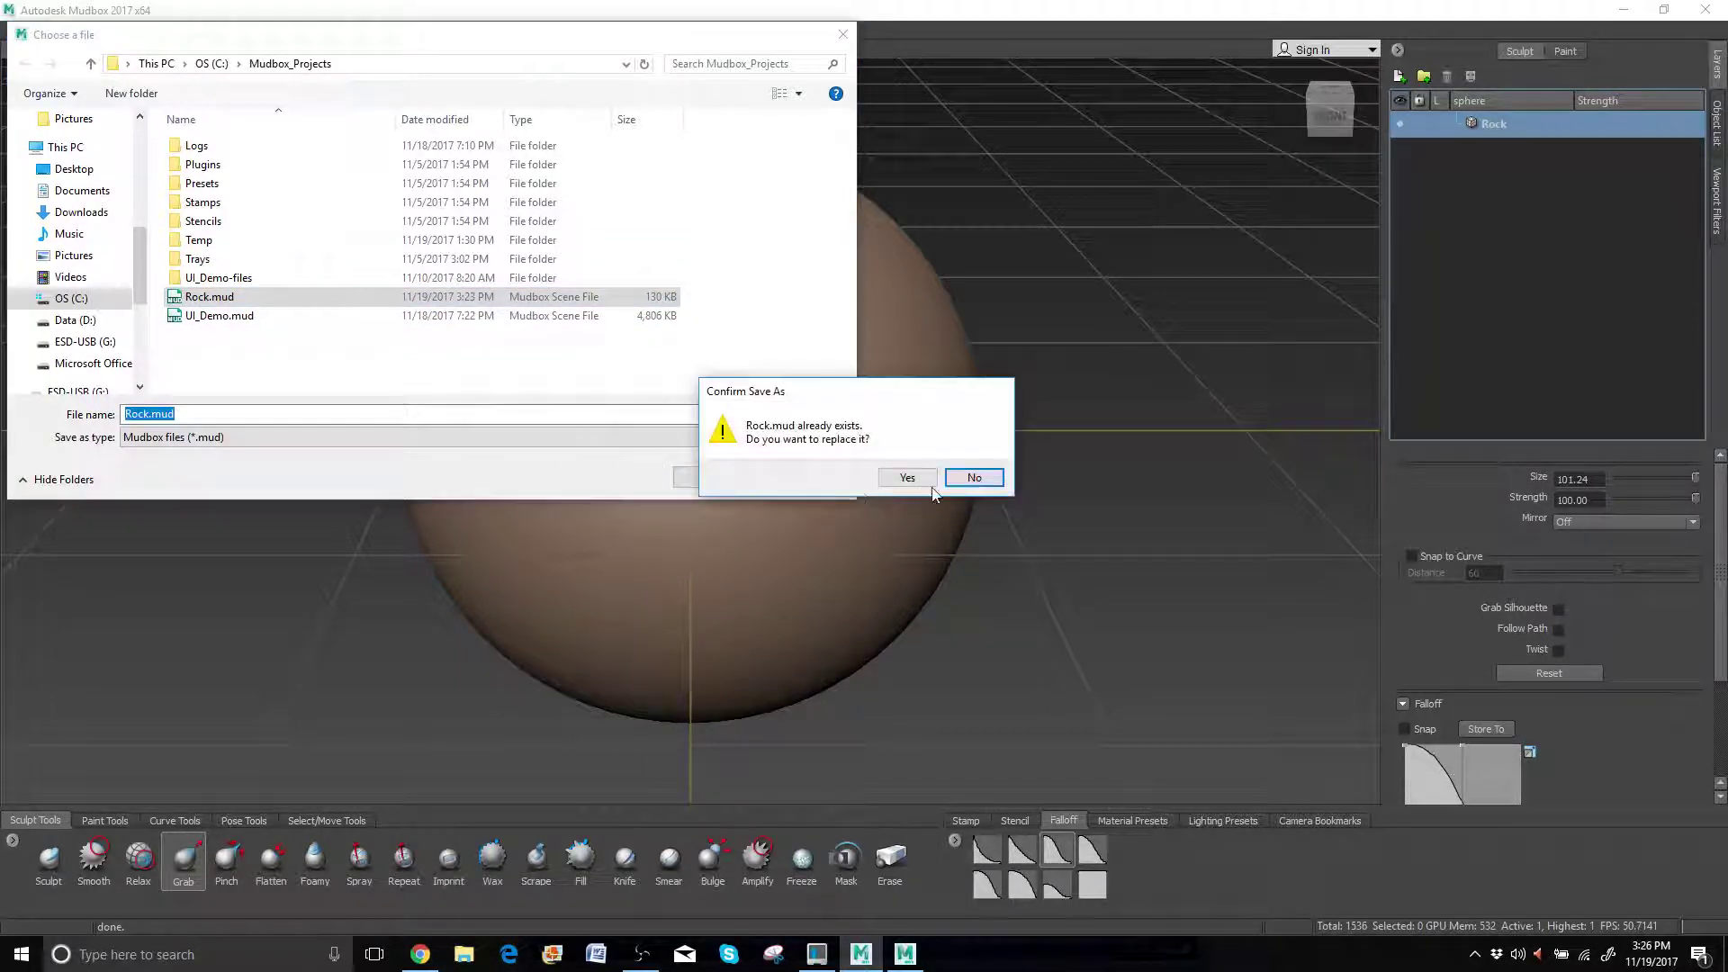
left_click(907, 477)
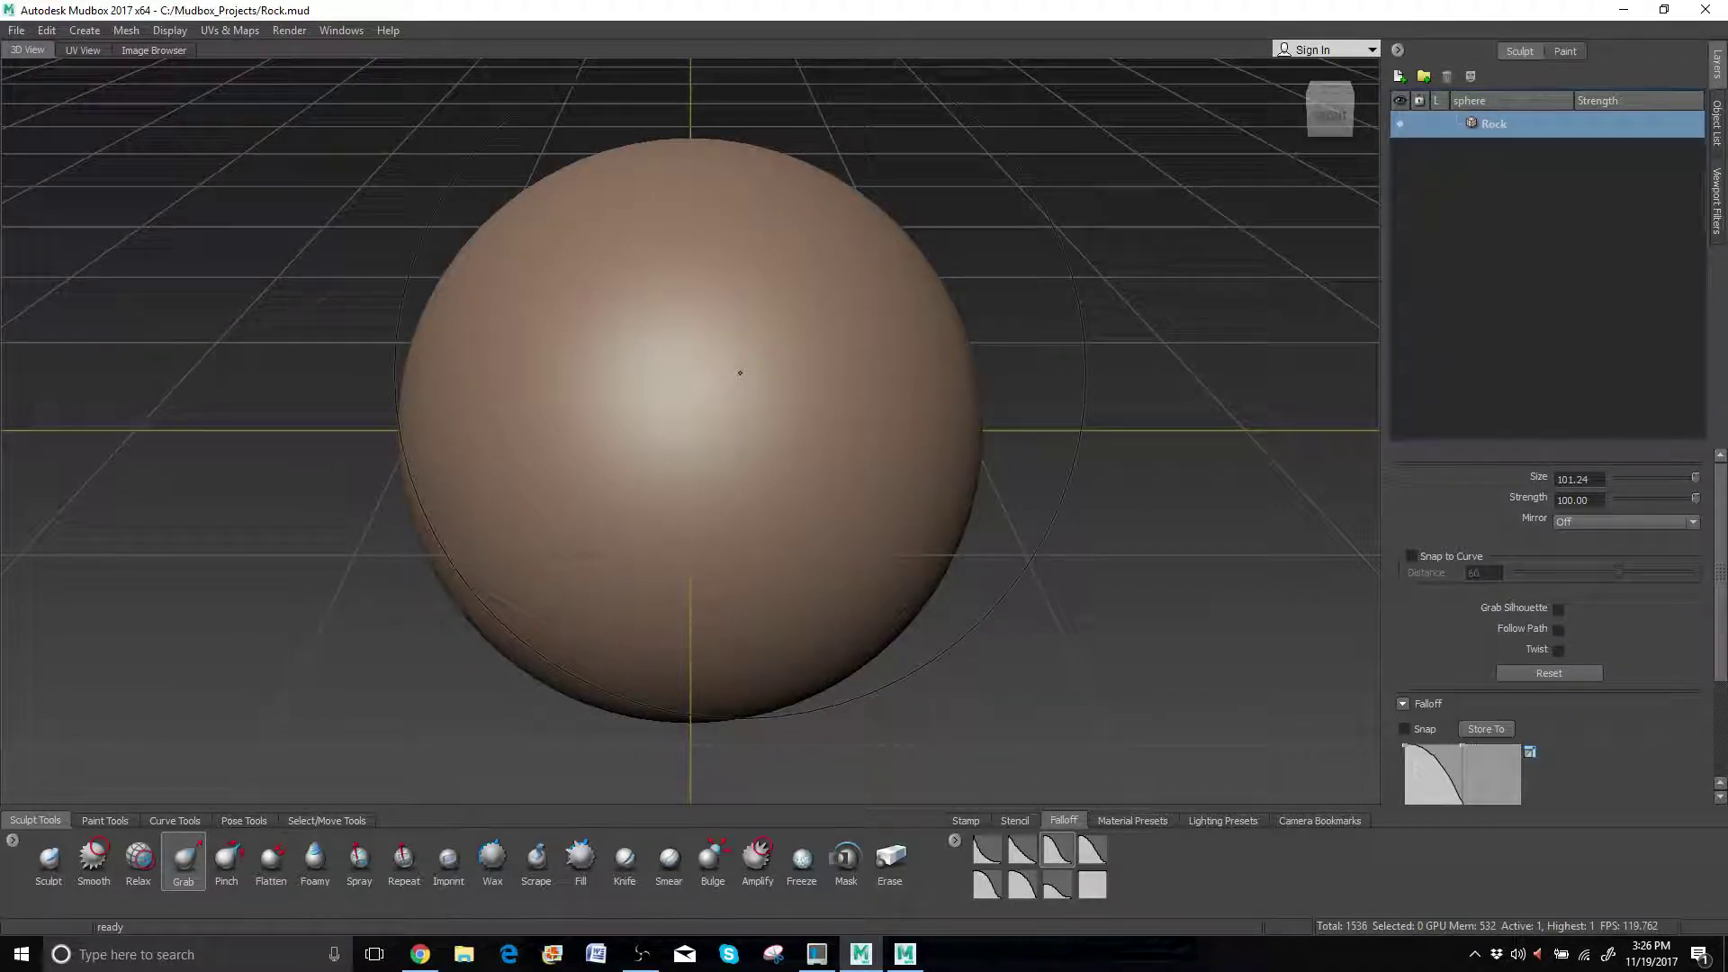
Add a new sculpt layer above Rock and name it Sculpt_Base.
left_click_drag(738, 372, 646, 360, "alt")
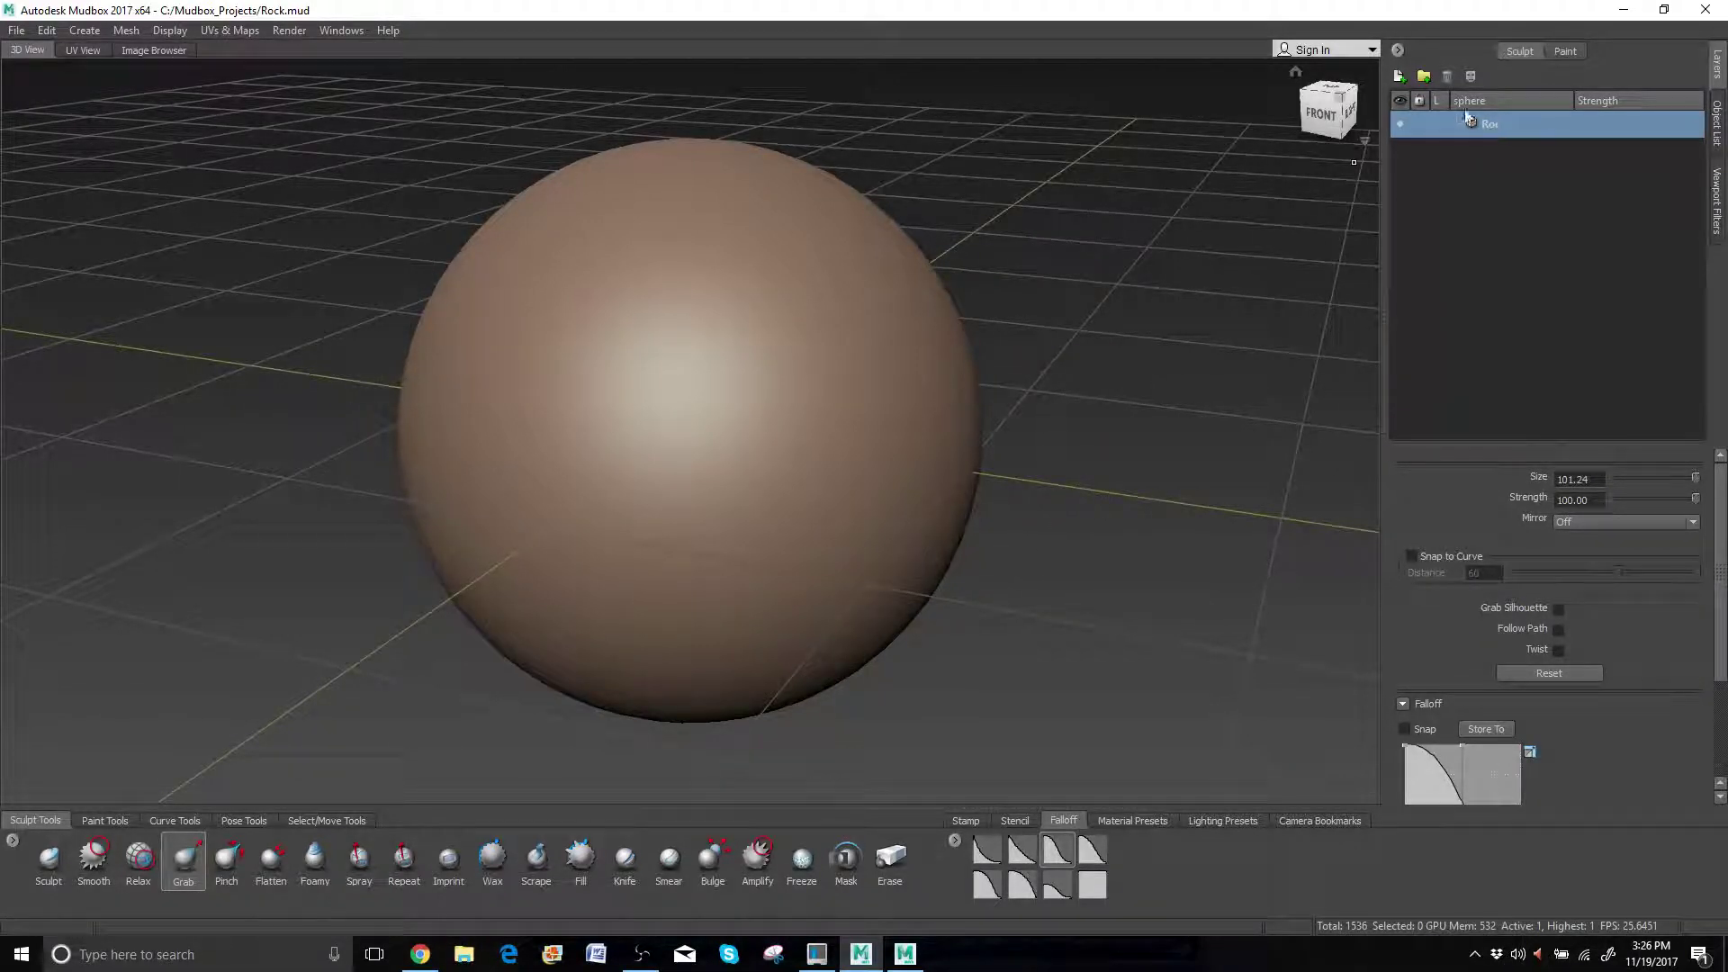
left_click(1398, 76)
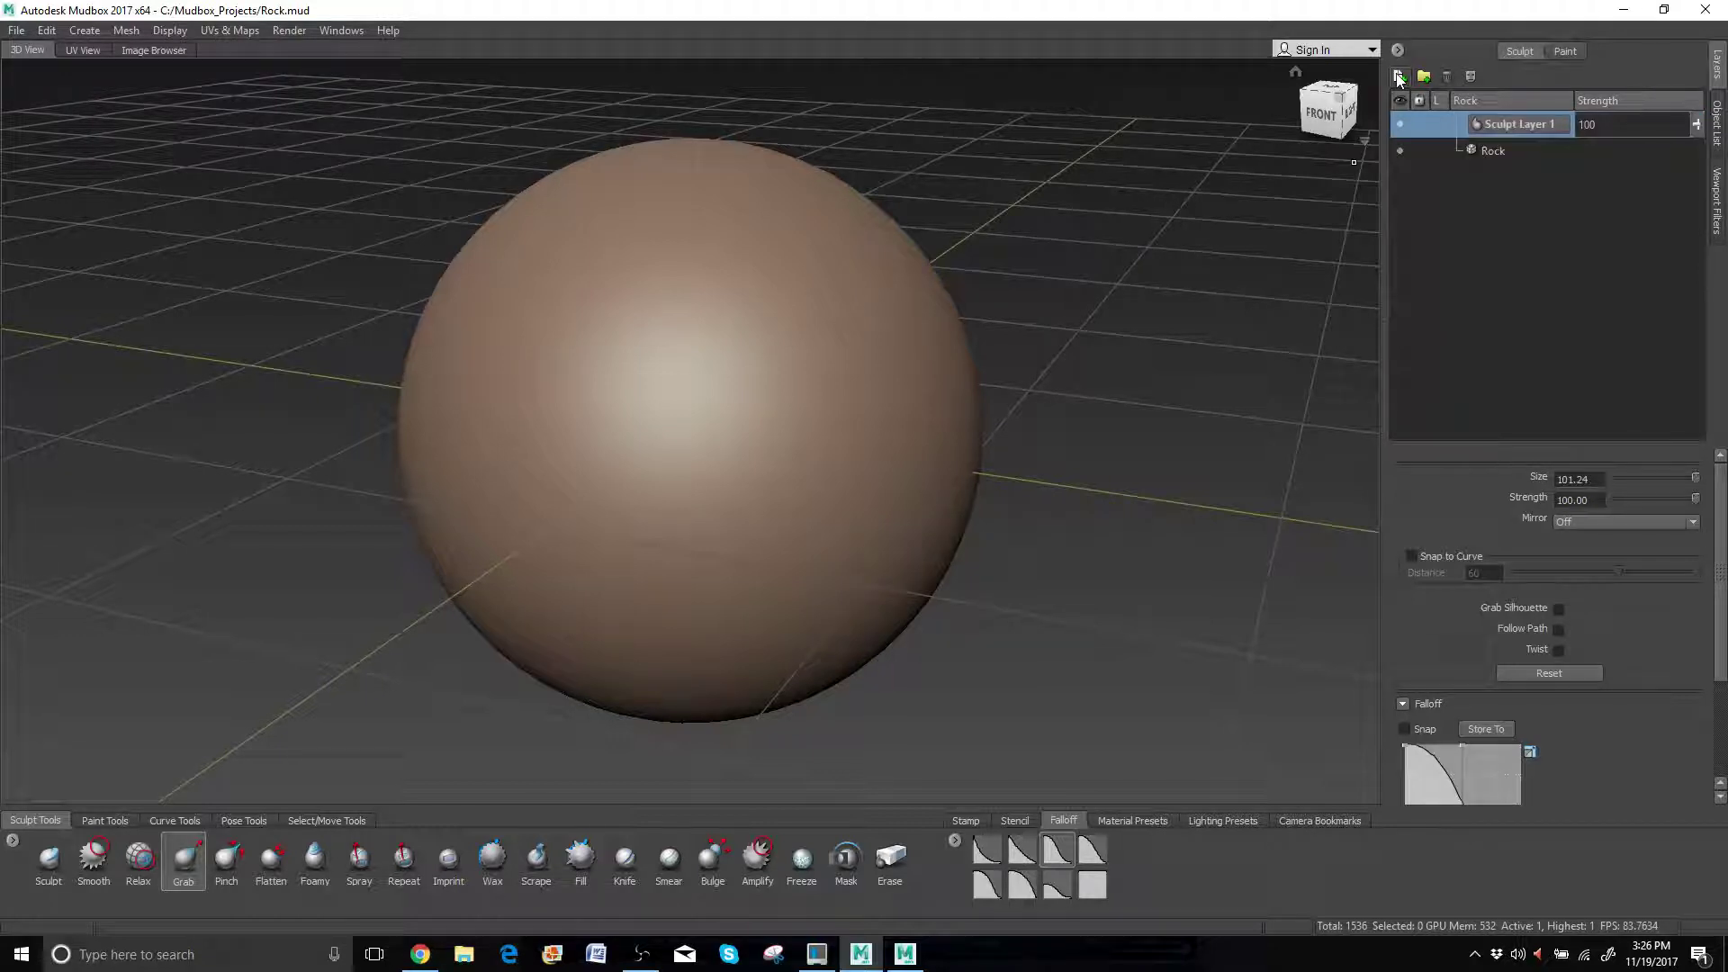
double_click(1490, 122)
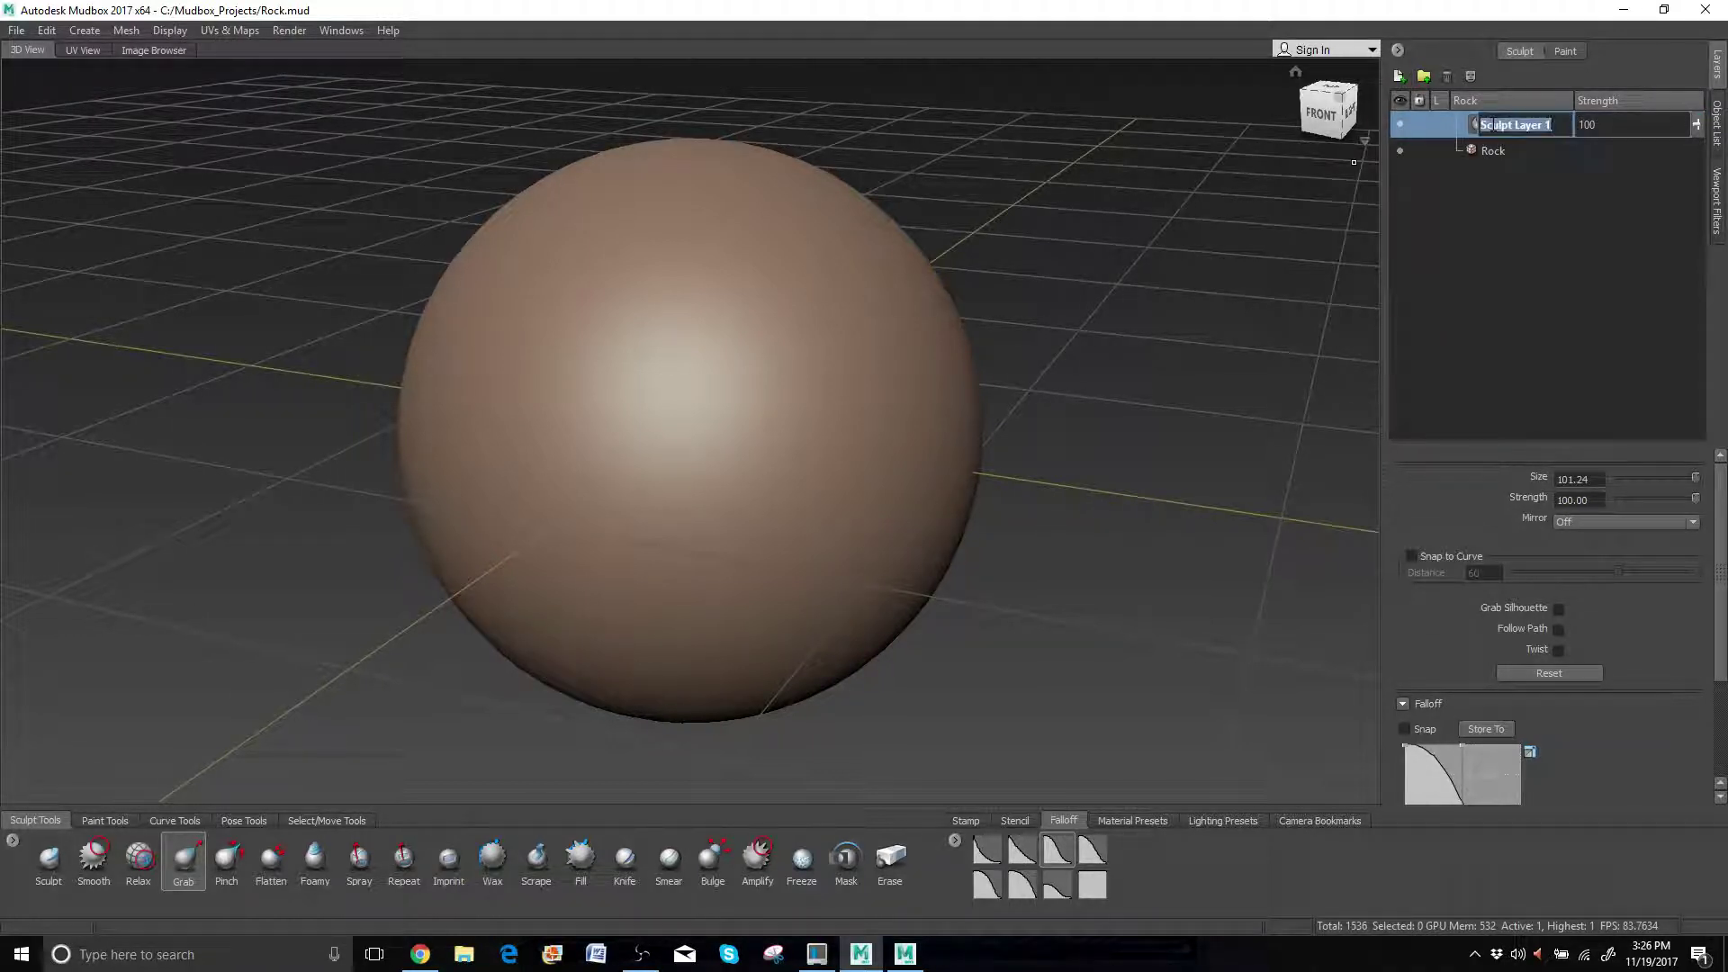
type("S")
key("Return")
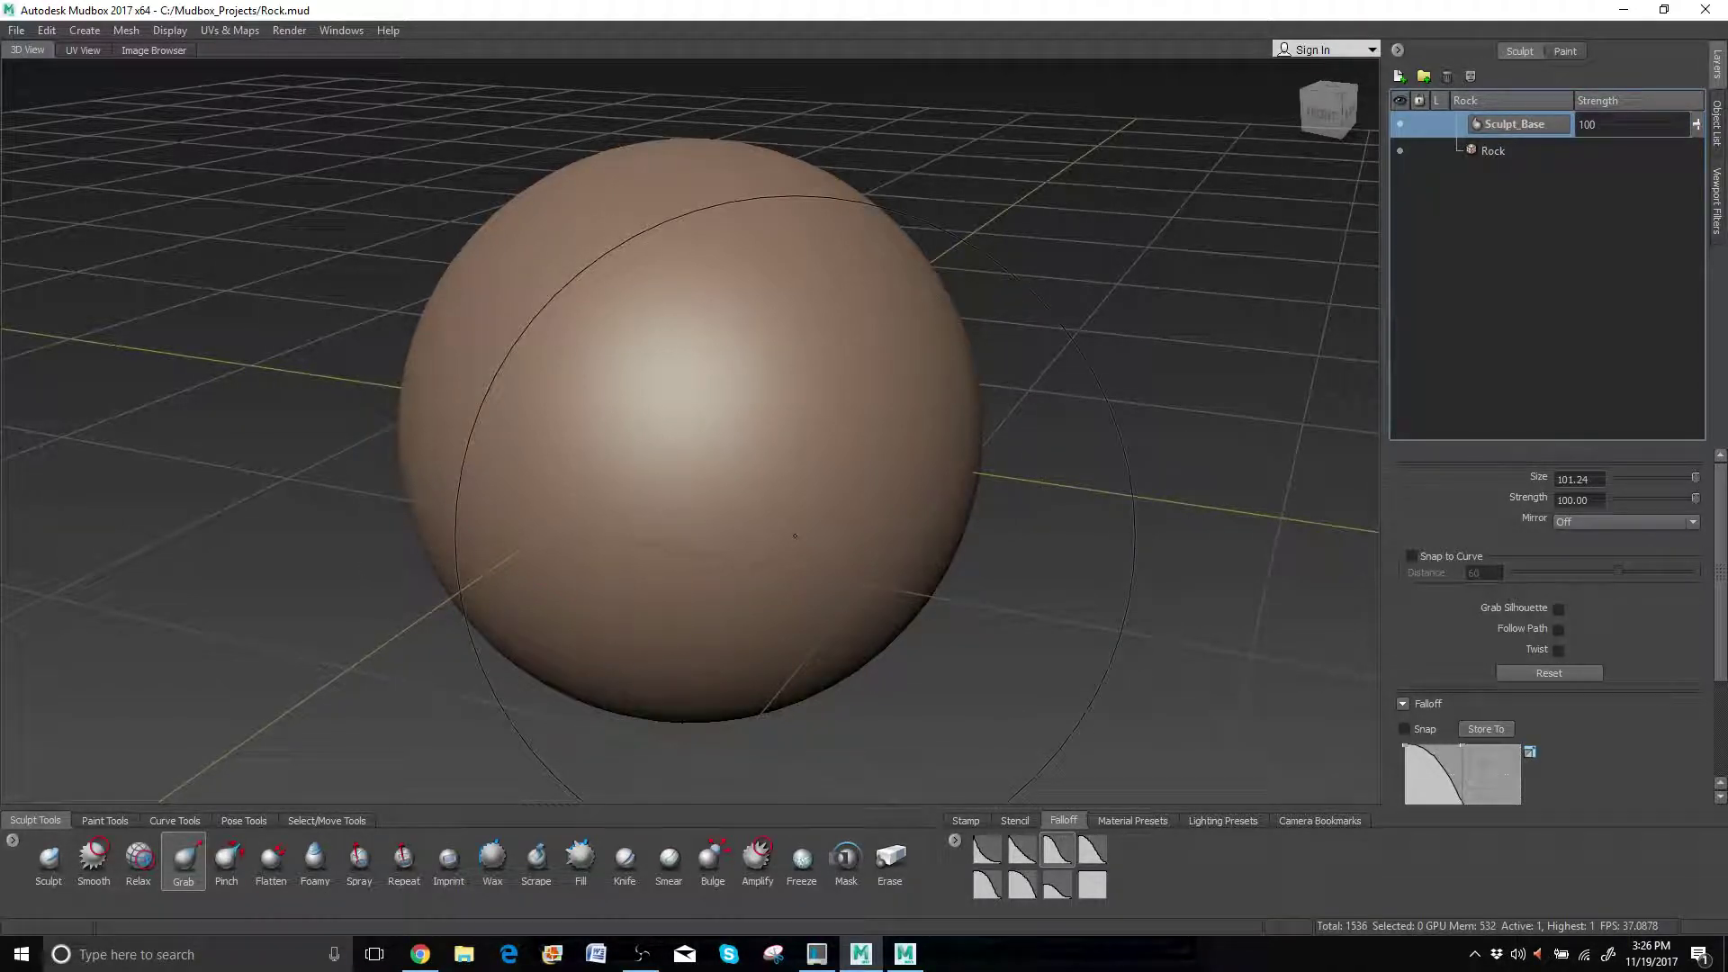
Adjust the Grab brush size to 99.85 so it covers a large part of the sphere.
scroll(767, 508, "down", 1)
mouse_move(765, 507)
left_mouse_down("alt")
mouse_move(683, 524)
mouse_move(675, 483)
left_mouse_up("alt")
middle_click_drag(675, 482, 884, 540, "alt")
left_click_drag(885, 540, 765, 387, "alt")
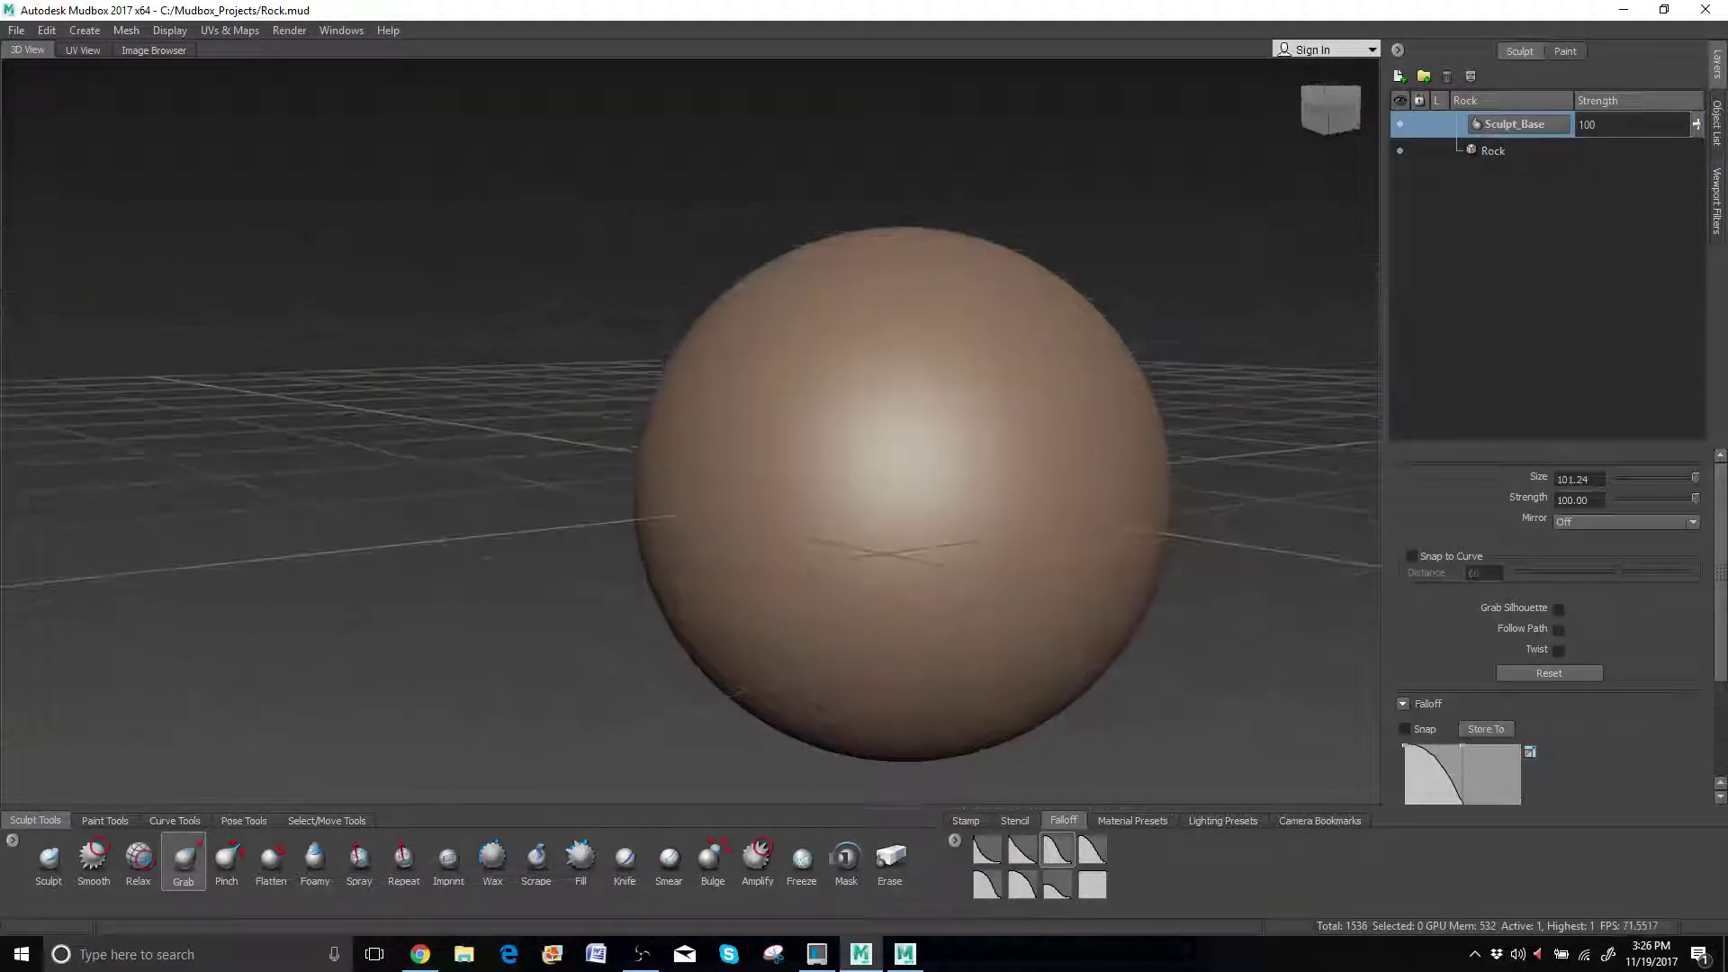
left_click_drag(772, 486, 761, 455, "alt")
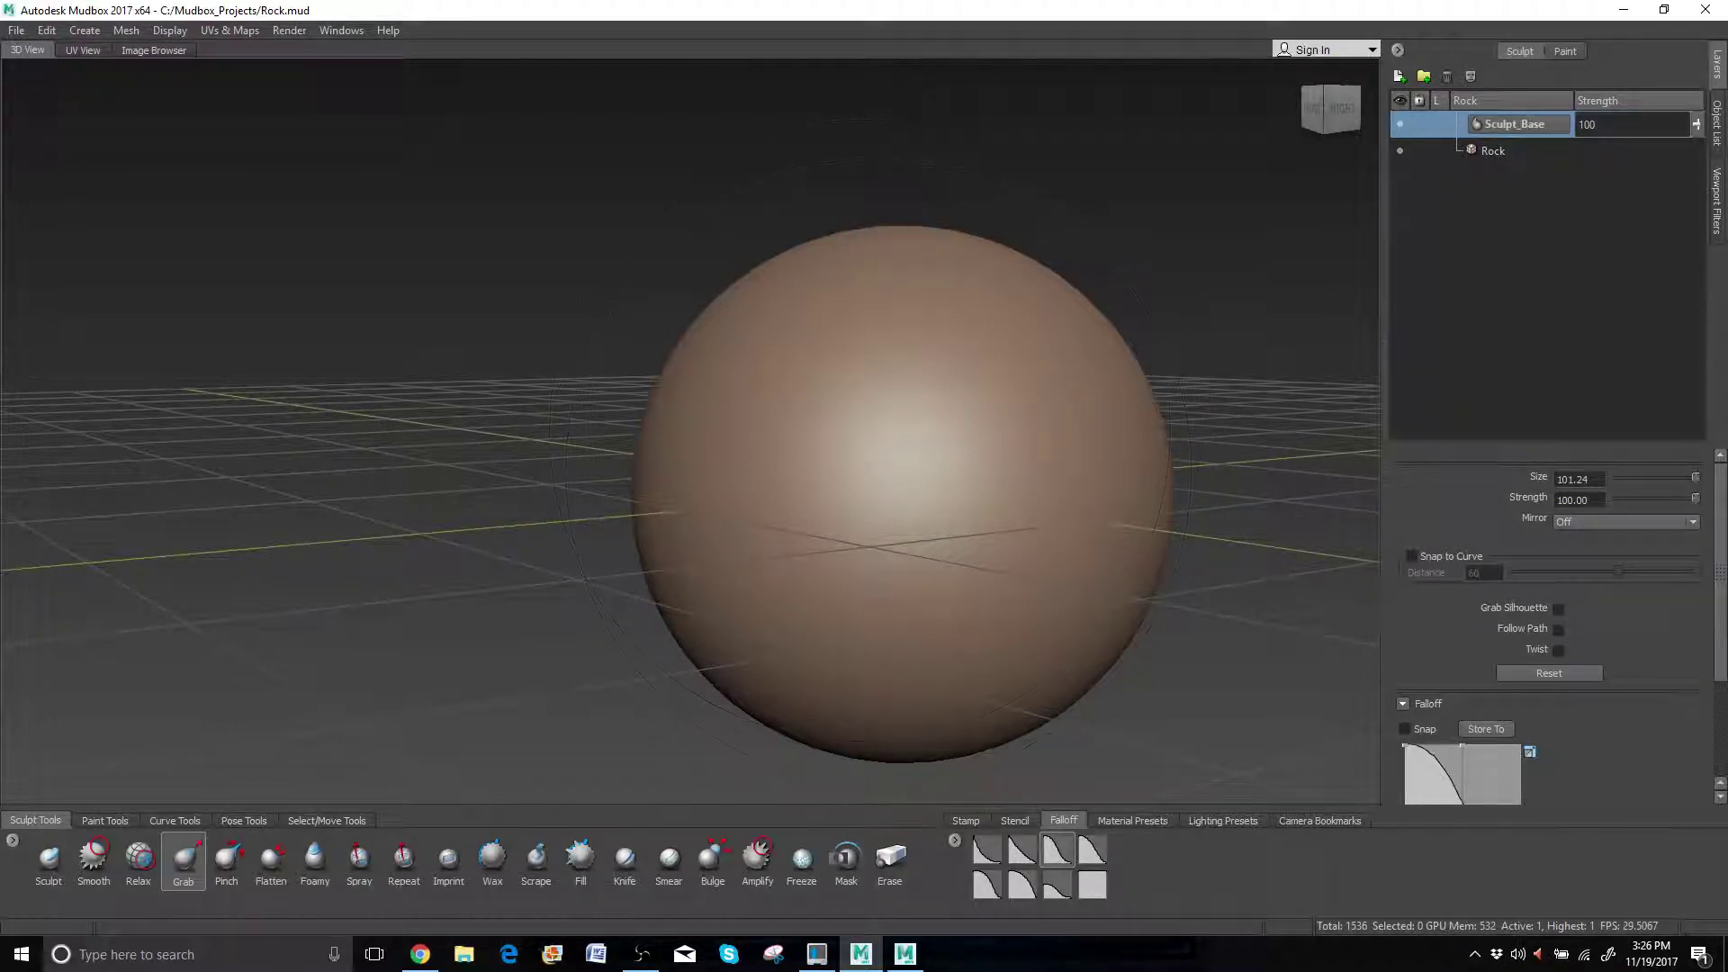
left_click_drag(783, 612, 733, 596, "alt")
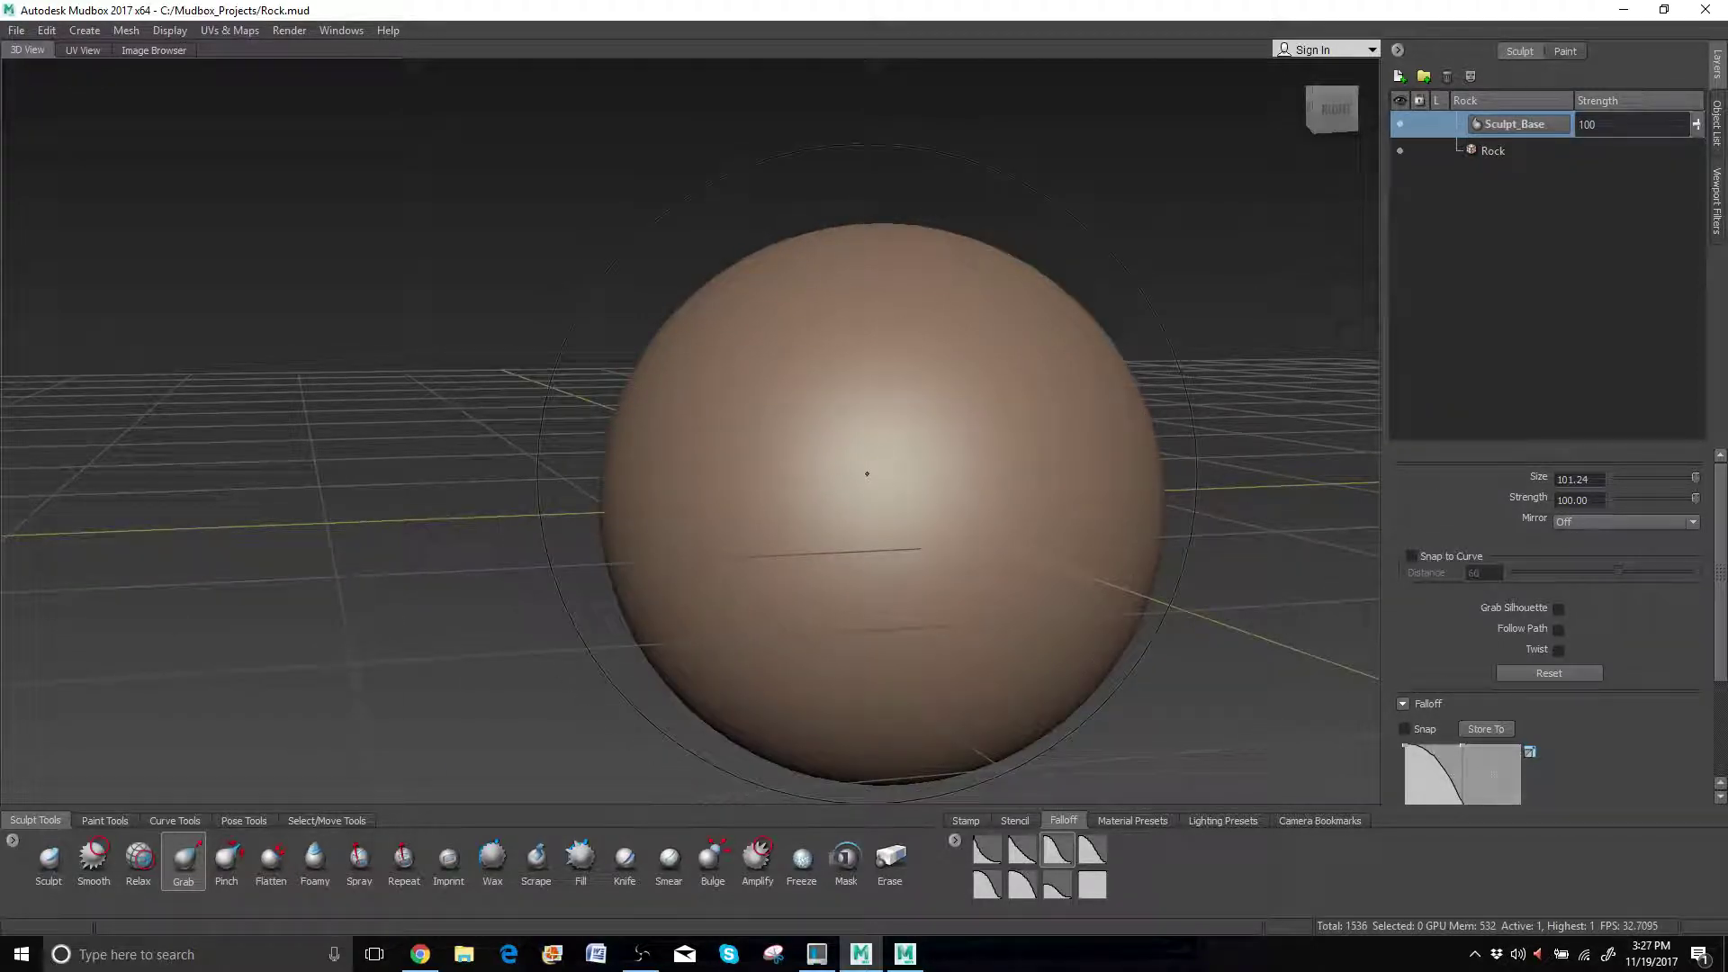
key("b")
left_click_drag(919, 459, 635, 459)
key("b")
left_click_drag(760, 479, 955, 478)
Pull one side of the sphere outward with the Grab tool to form a long, rounded lobe.
middle_click_drag(762, 535, 752, 464, "alt")
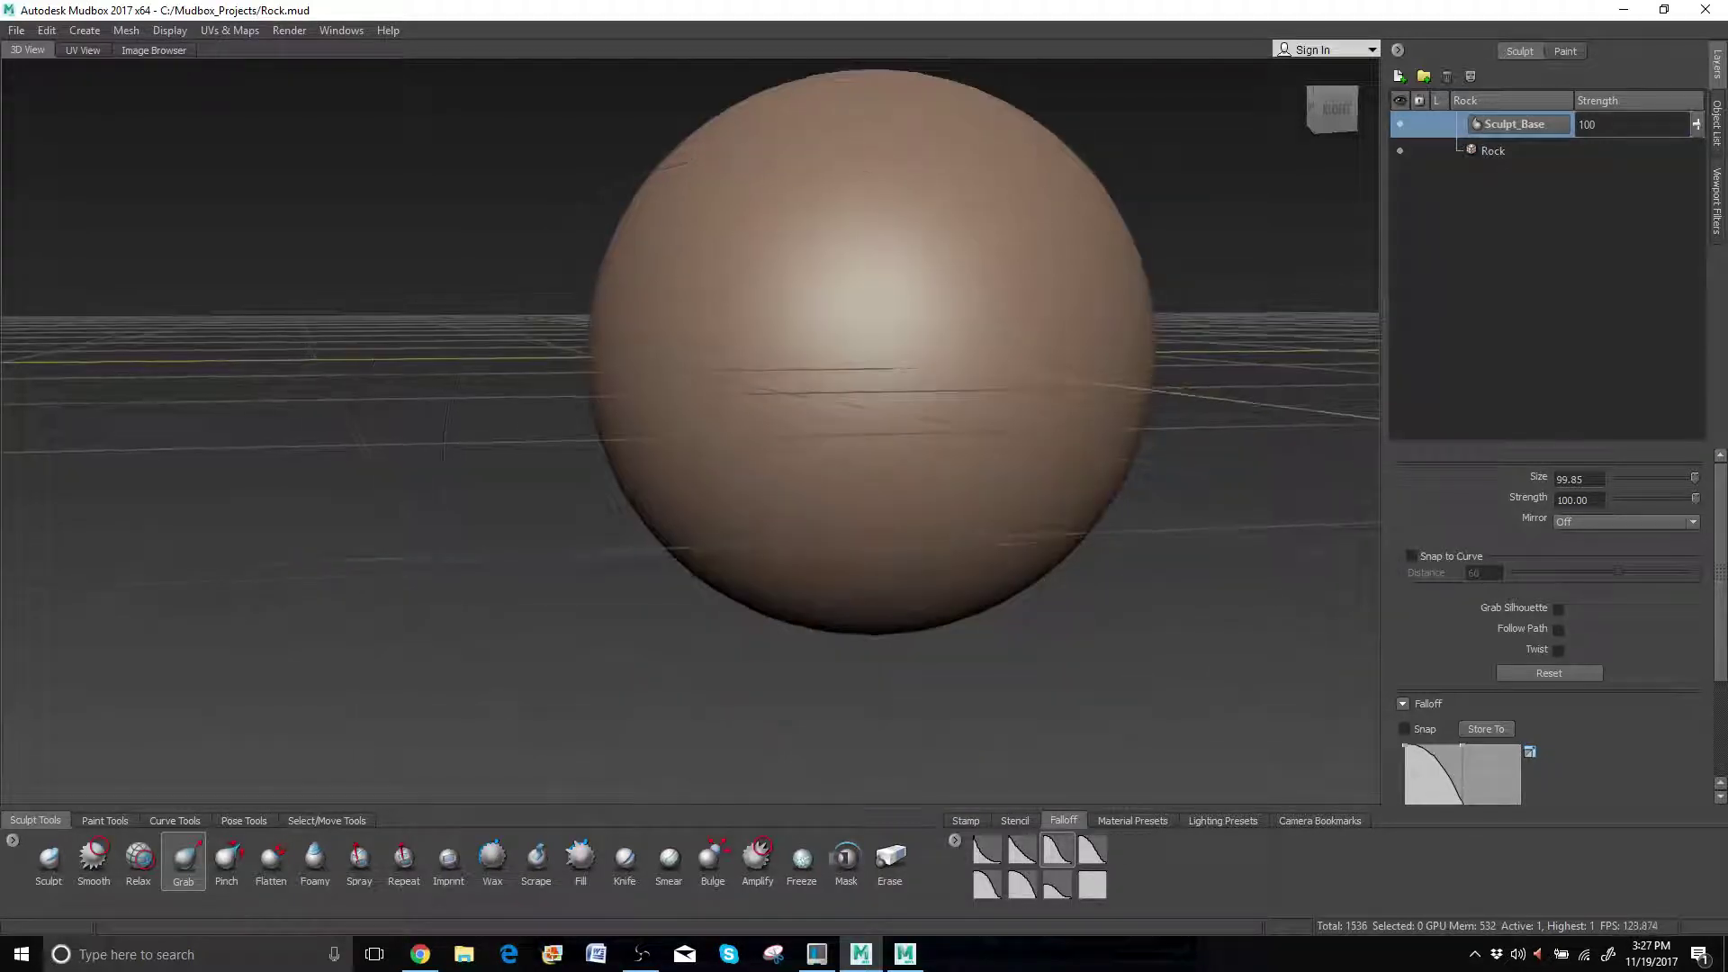
left_click_drag(613, 475, 527, 454)
left_click_drag(587, 348, 411, 337)
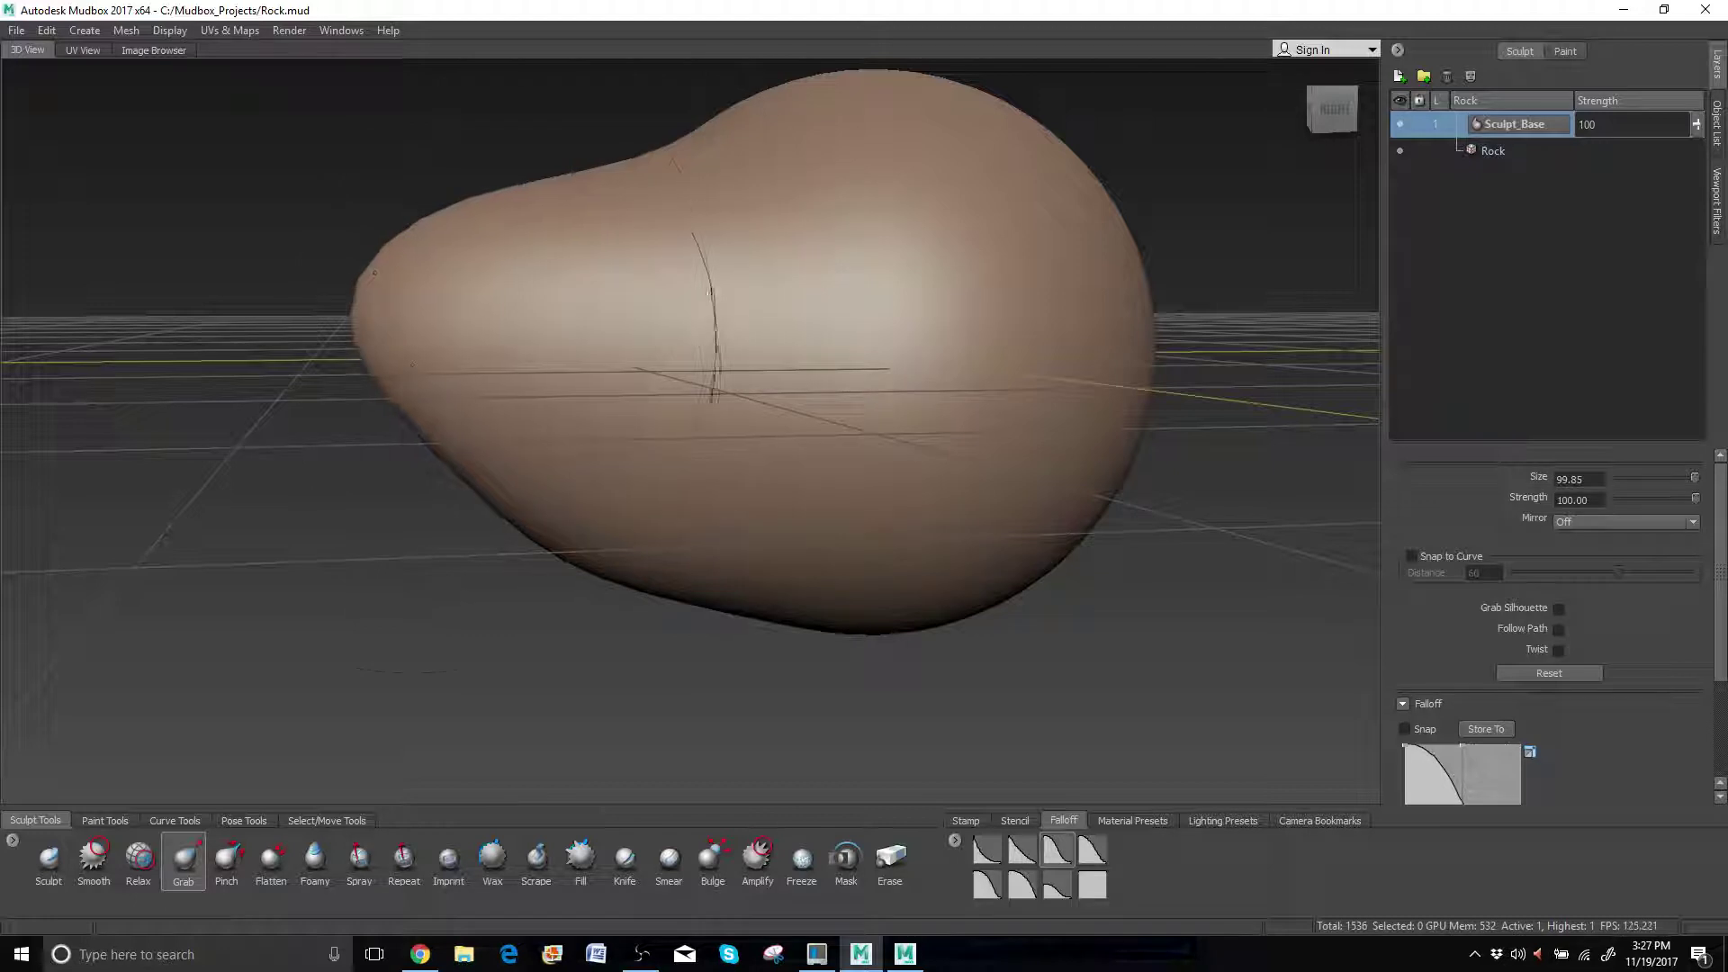
mouse_move(469, 445)
left_mouse_down()
mouse_move(317, 434)
mouse_move(355, 466)
left_mouse_up()
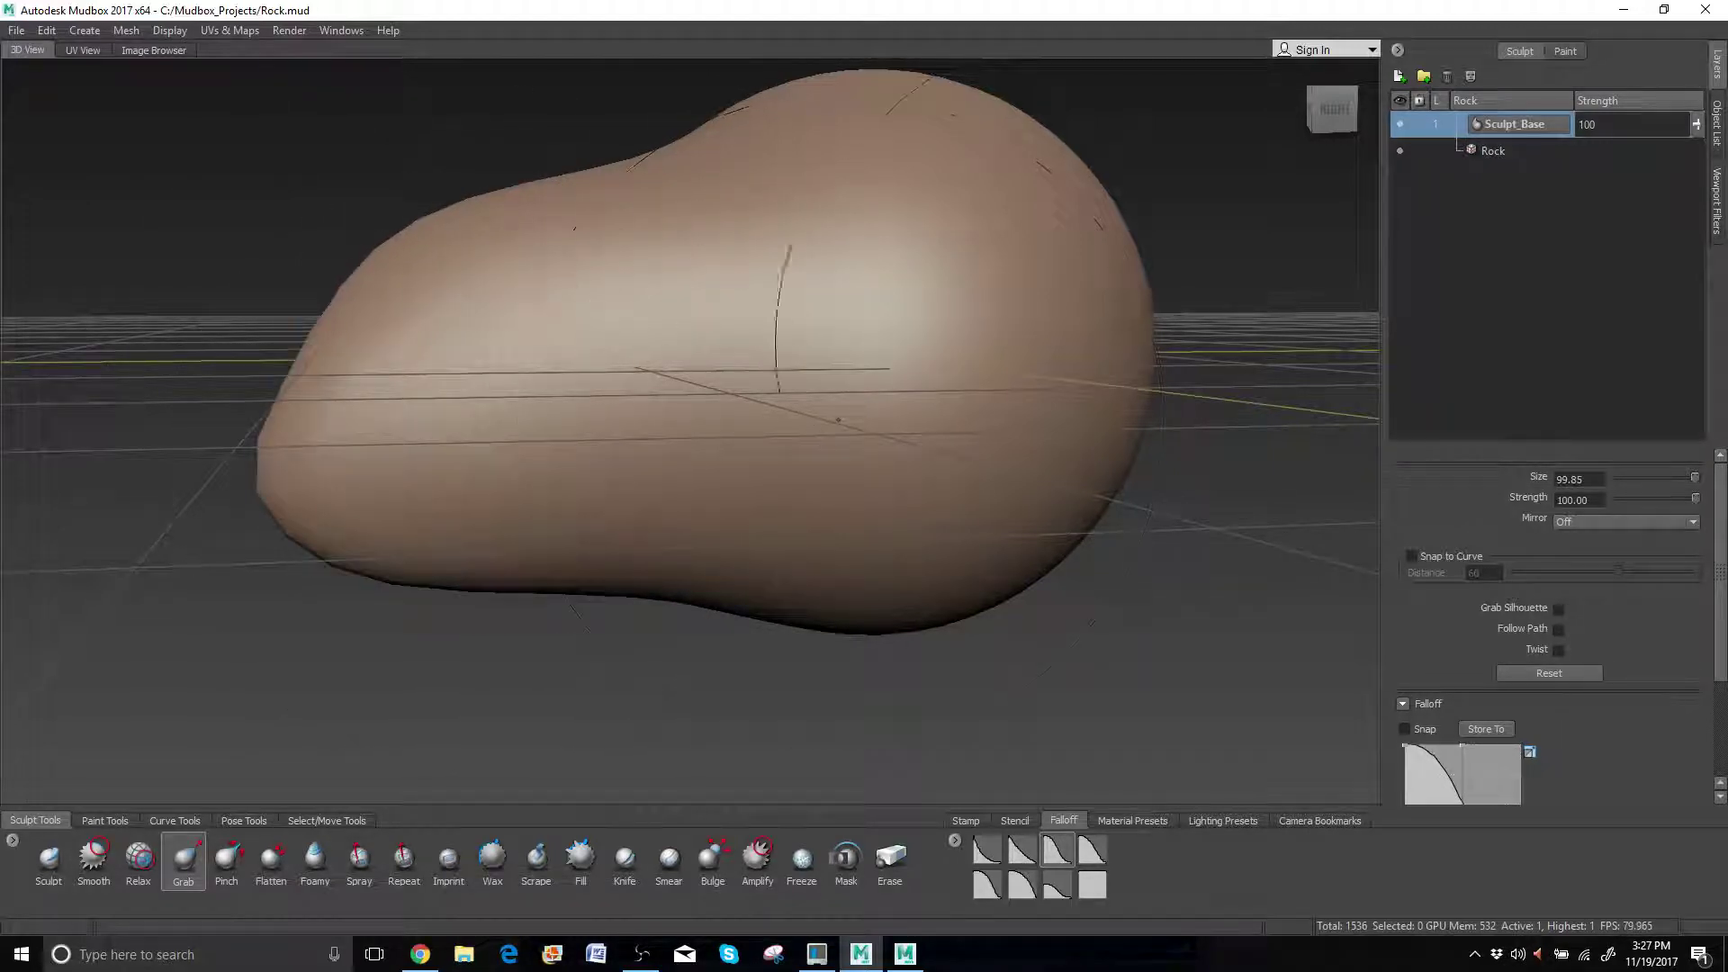
Widen the narrow tip of the lobe sideways with the Grab tool into a broad, blunt end.
mouse_move(1017, 315)
left_mouse_down("alt")
mouse_move(999, 382)
mouse_move(1004, 346)
left_mouse_up("alt")
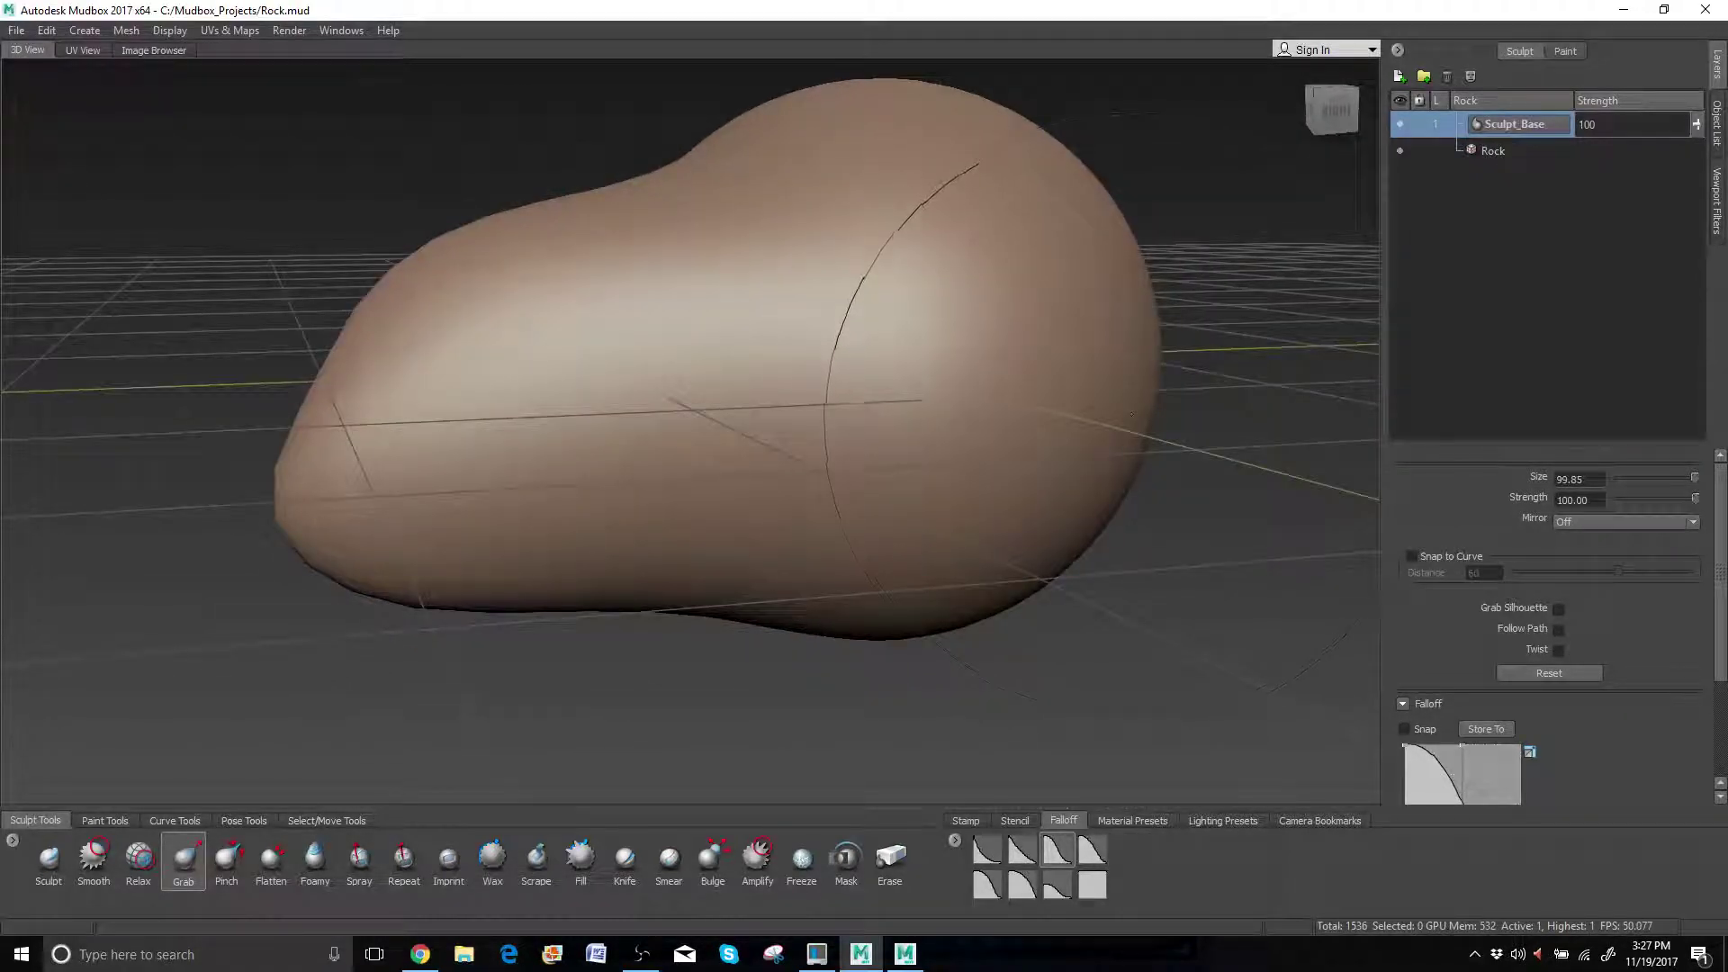
mouse_move(1137, 396)
left_mouse_down()
mouse_move(1206, 450)
mouse_move(1145, 149)
mouse_move(695, 479)
left_mouse_up()
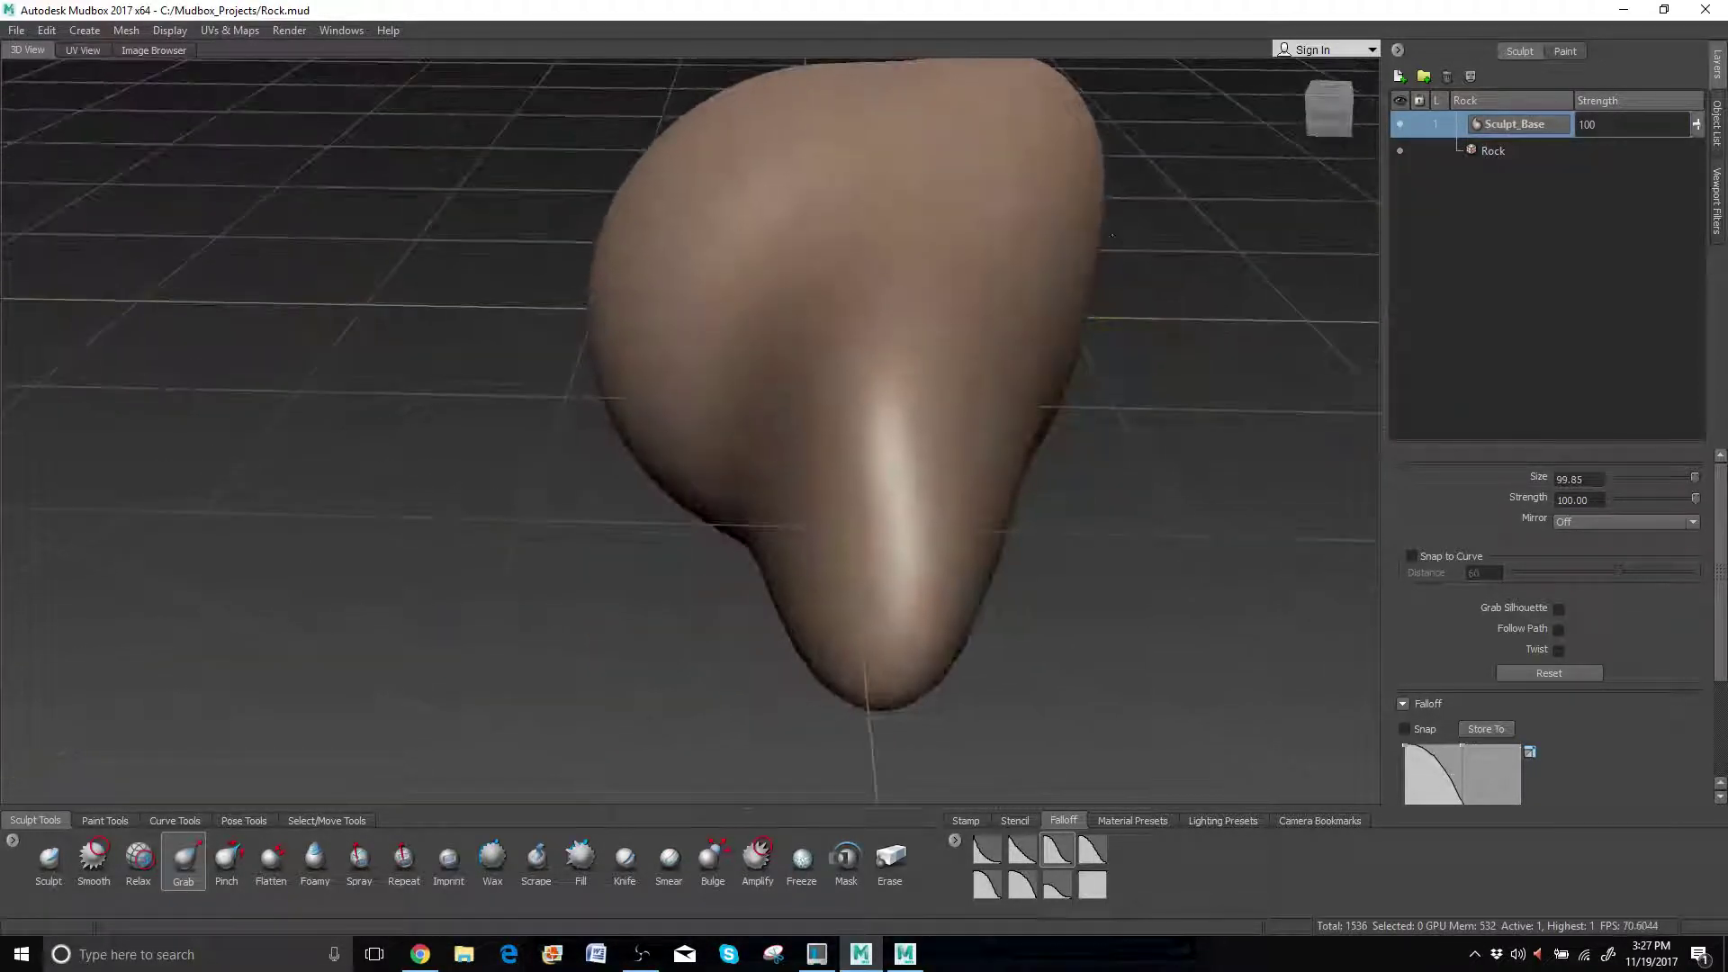
left_click_drag(806, 581, 688, 594)
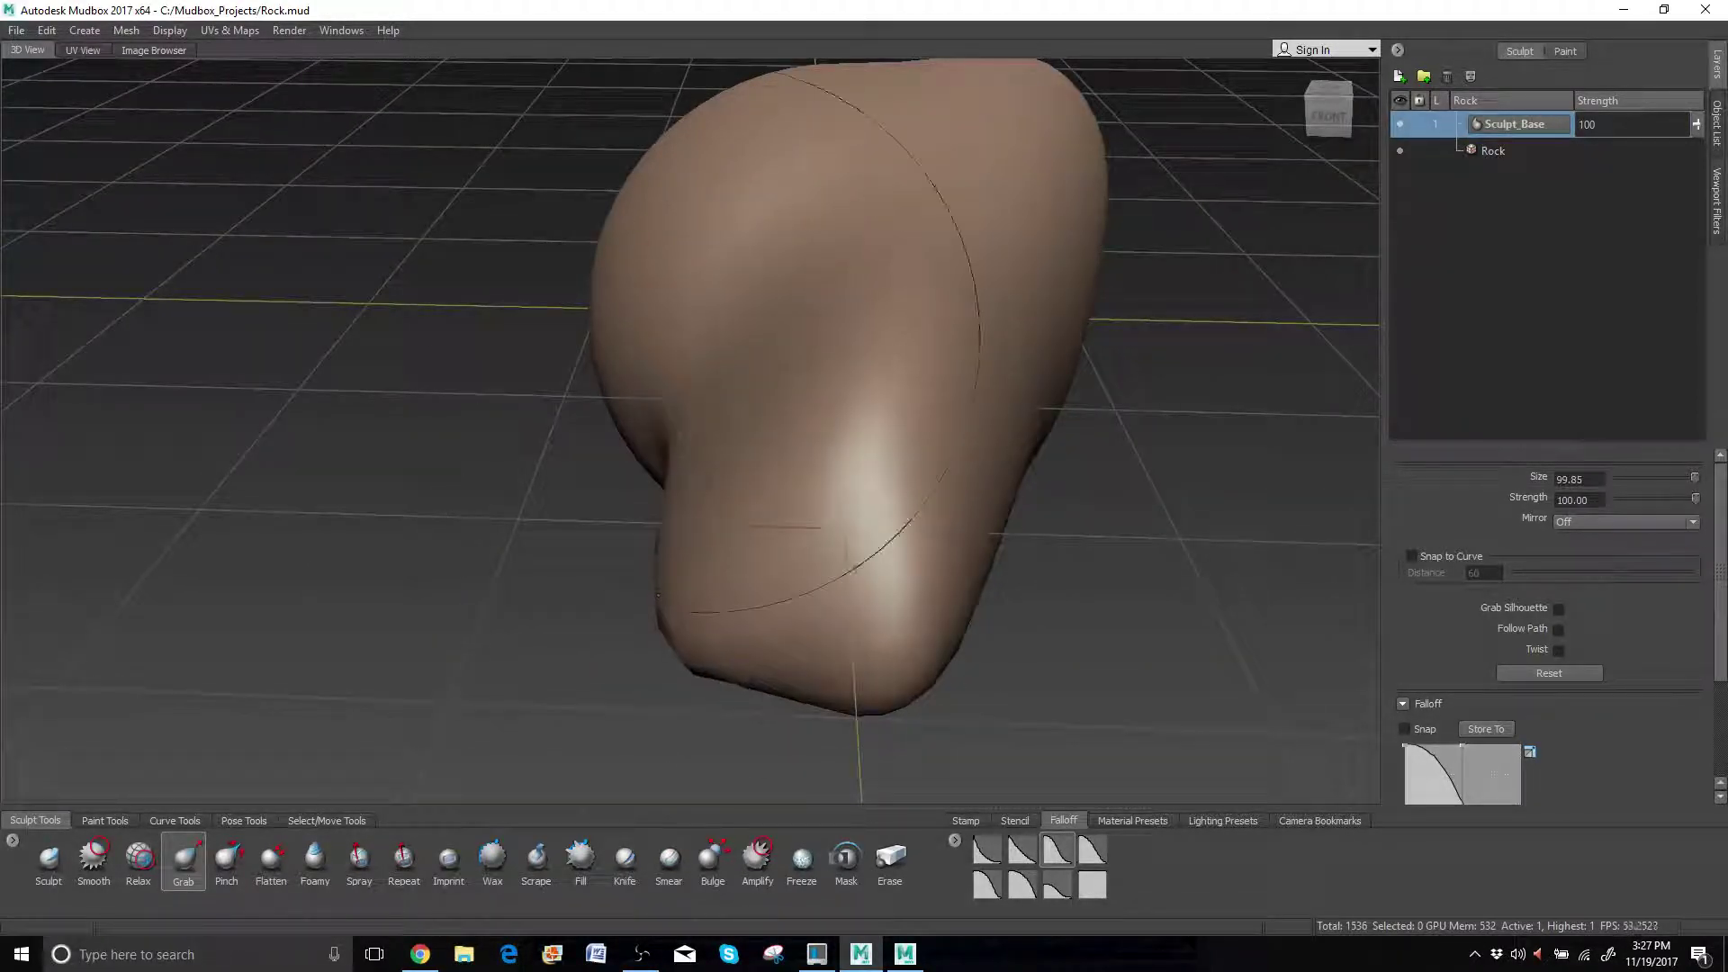
left_click_drag(711, 504, 729, 405, "alt")
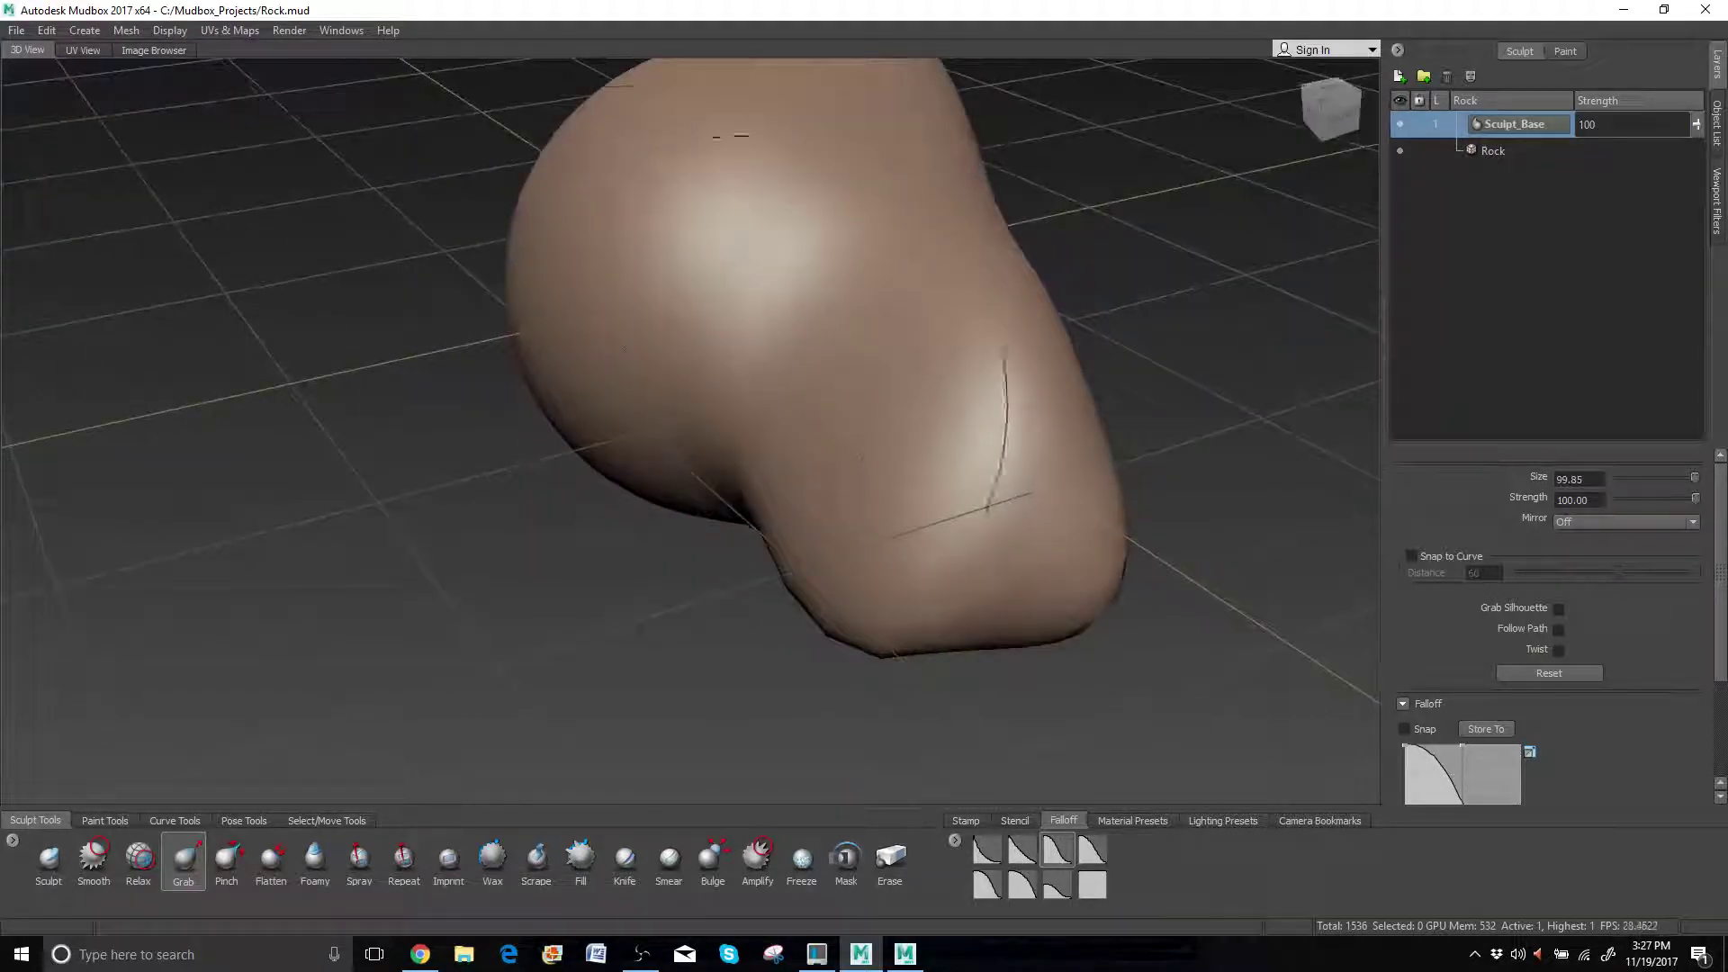
left_click_drag(648, 306, 621, 333)
mouse_move(774, 288)
left_mouse_down()
mouse_move(901, 200)
mouse_move(821, 160)
mouse_move(726, 250)
left_mouse_up()
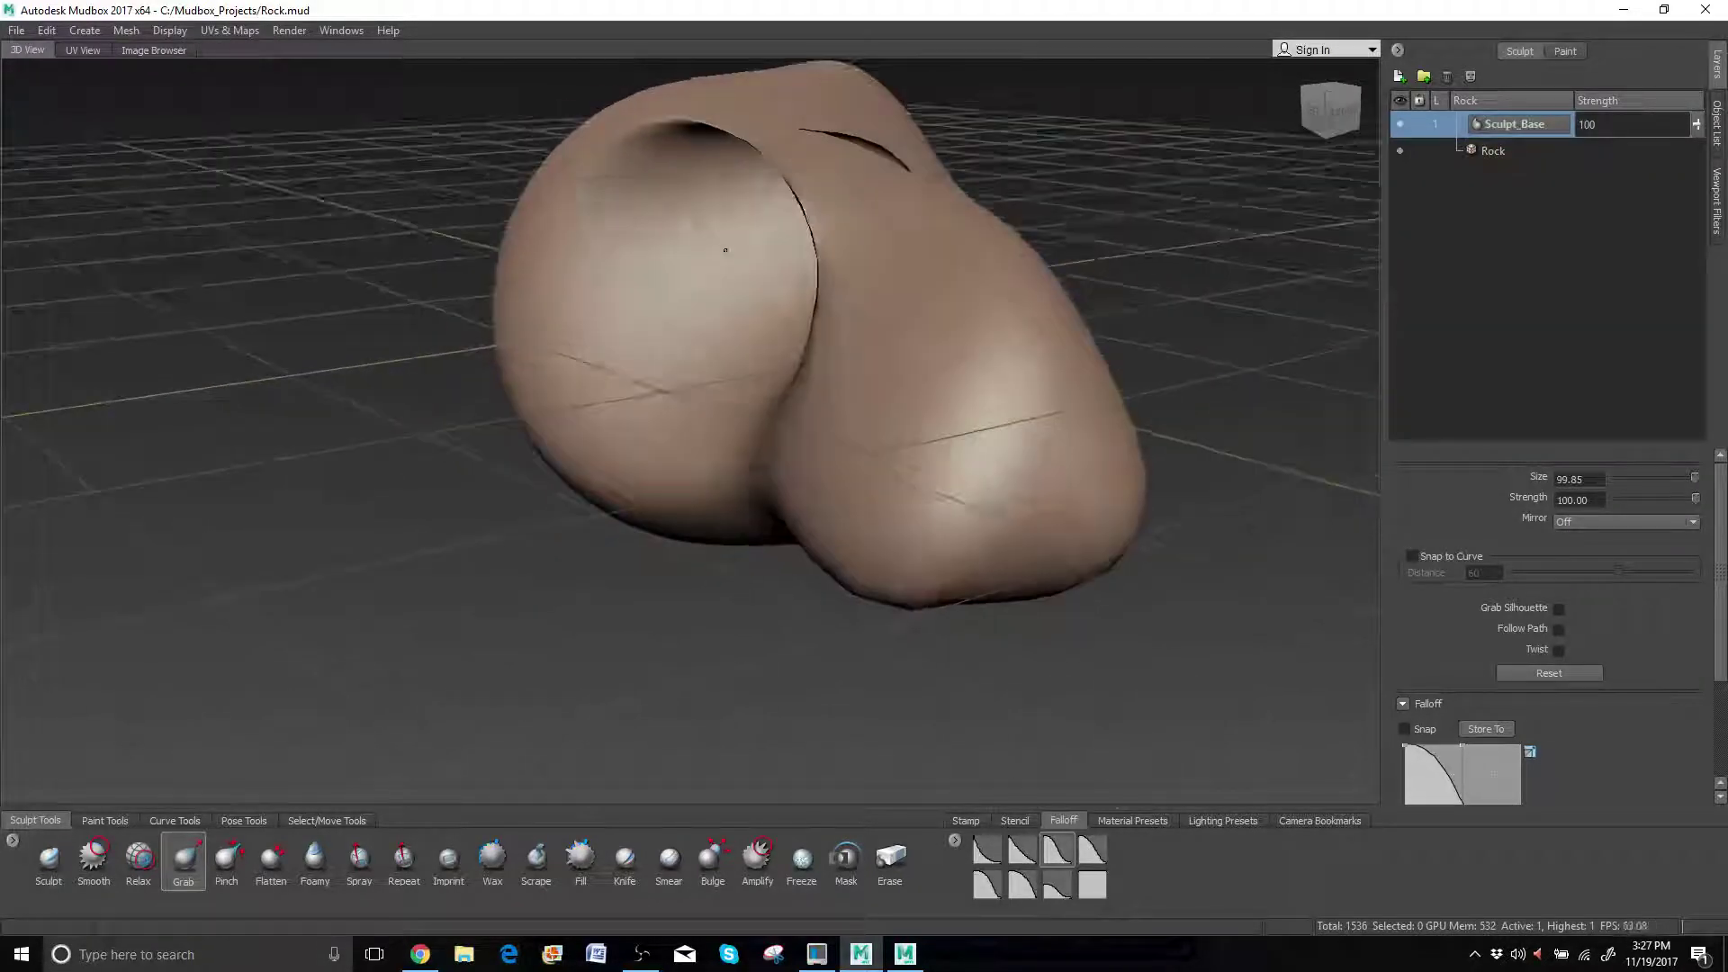
key("ctrl+z")
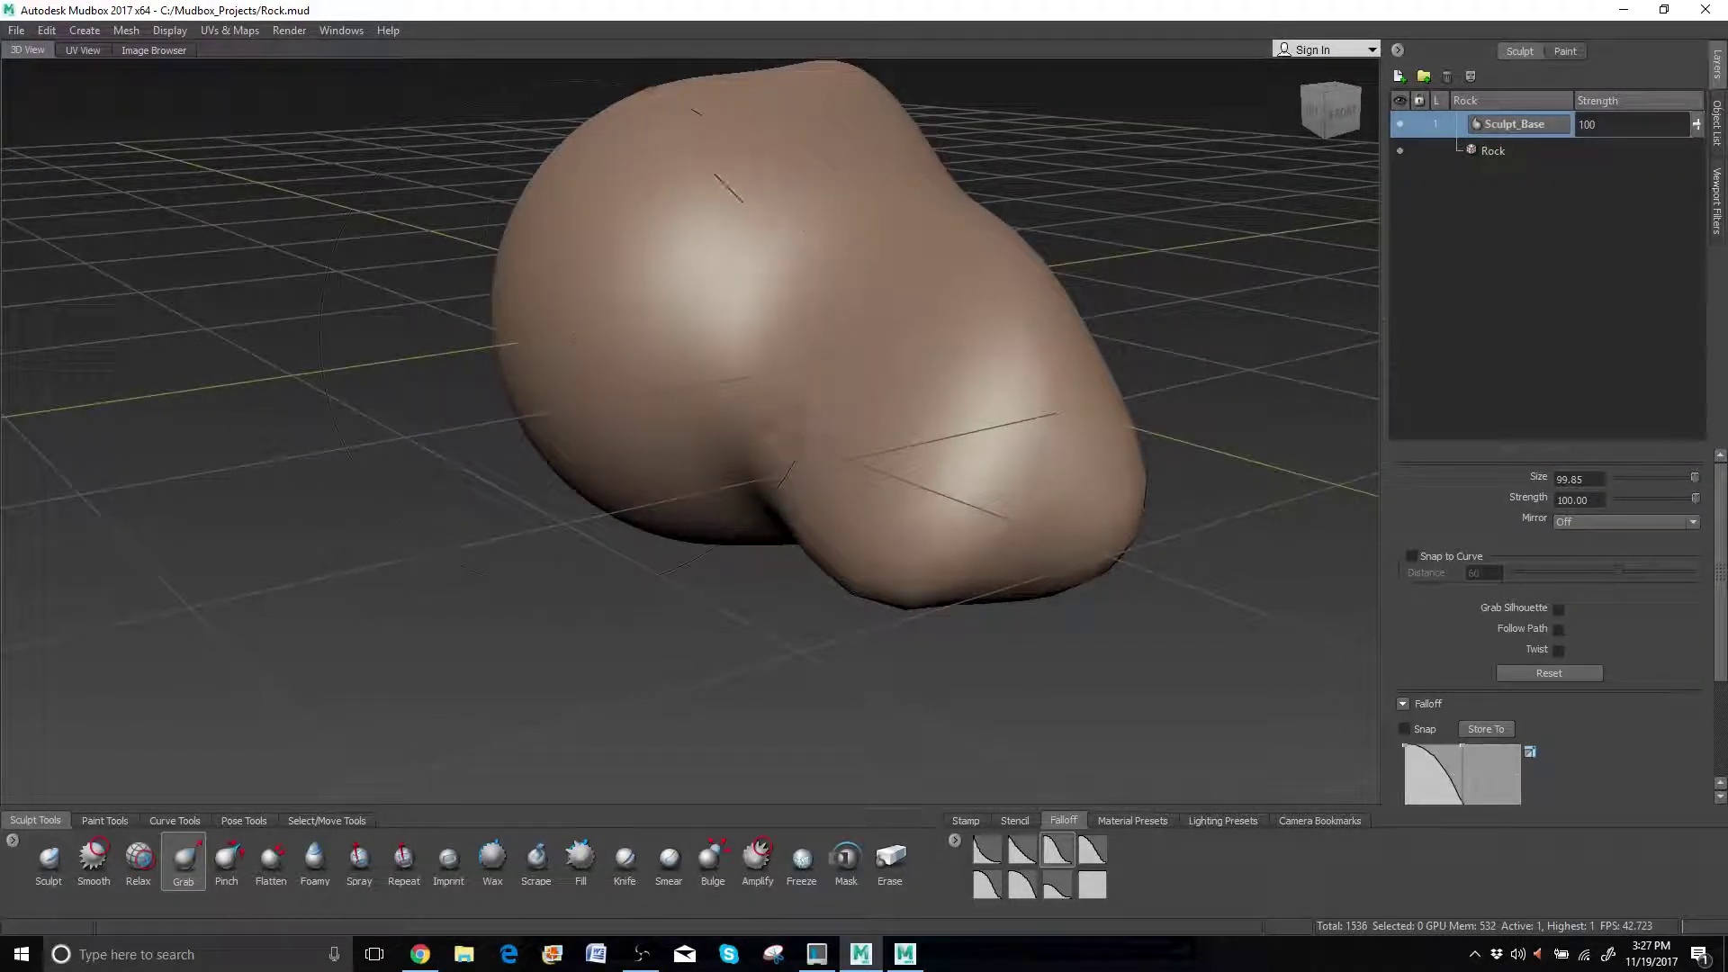
Pull the round bulge beside the lobe outward with the Grab tool and broaden its lower end.
left_click_drag(574, 338, 434, 387)
left_click_drag(534, 270, 749, 266, "alt")
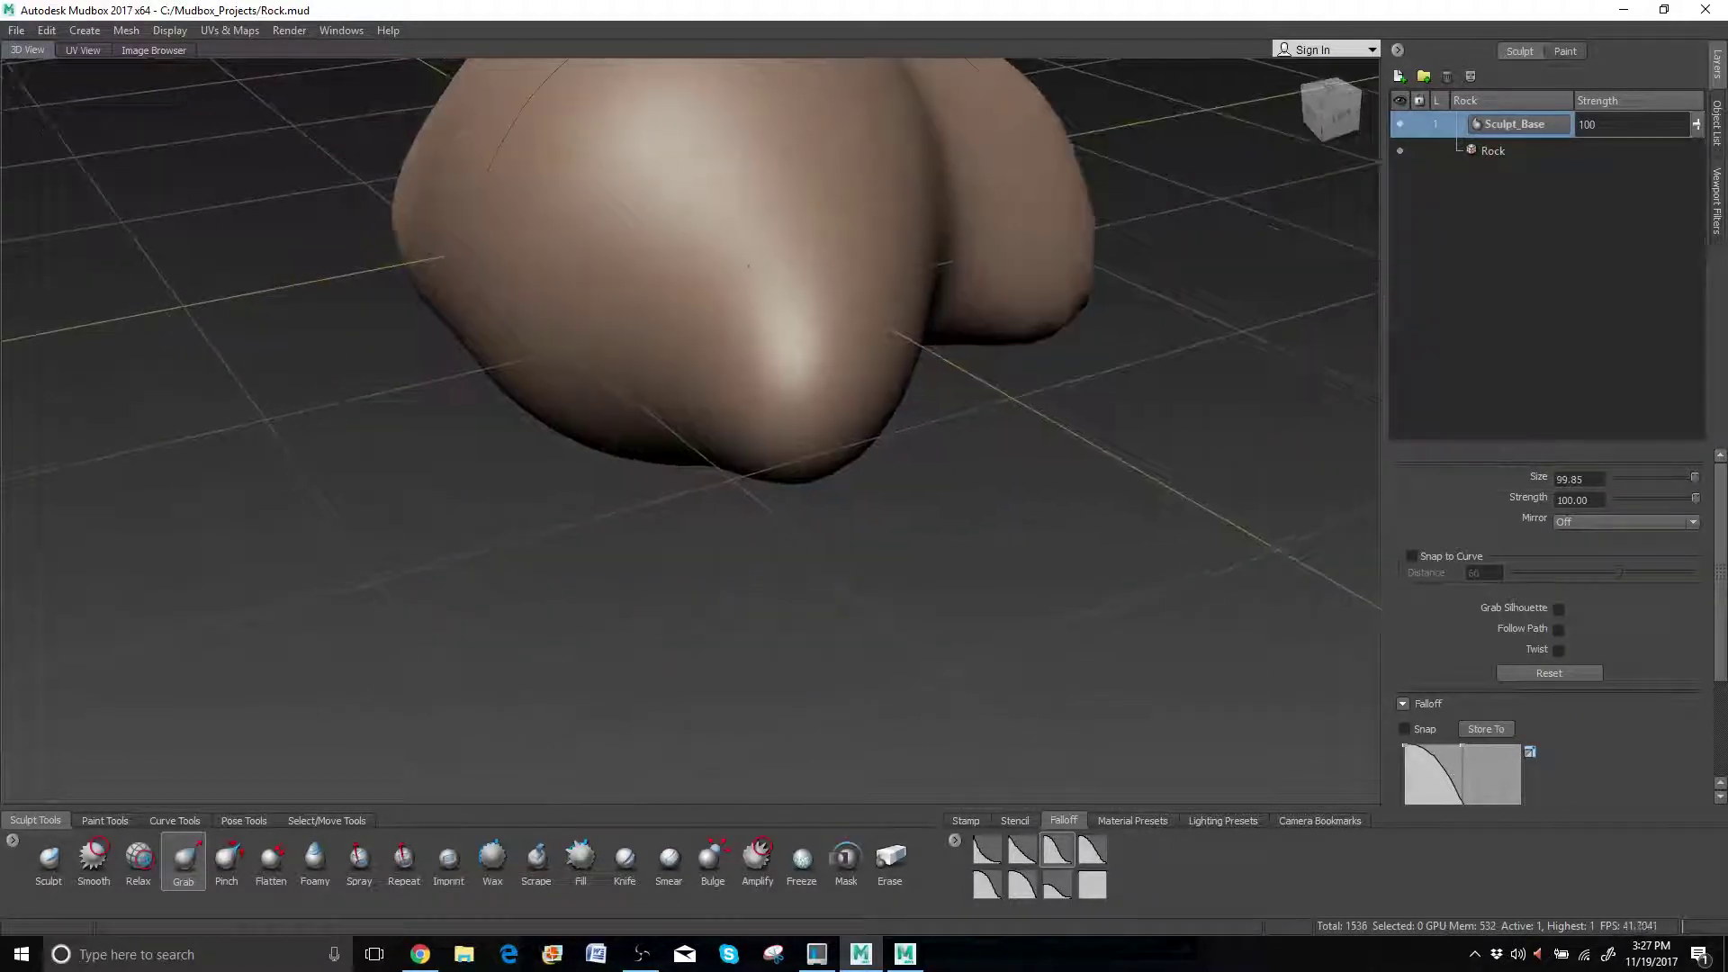
mouse_move(619, 371)
left_mouse_down()
mouse_move(450, 403)
mouse_move(491, 383)
left_mouse_up()
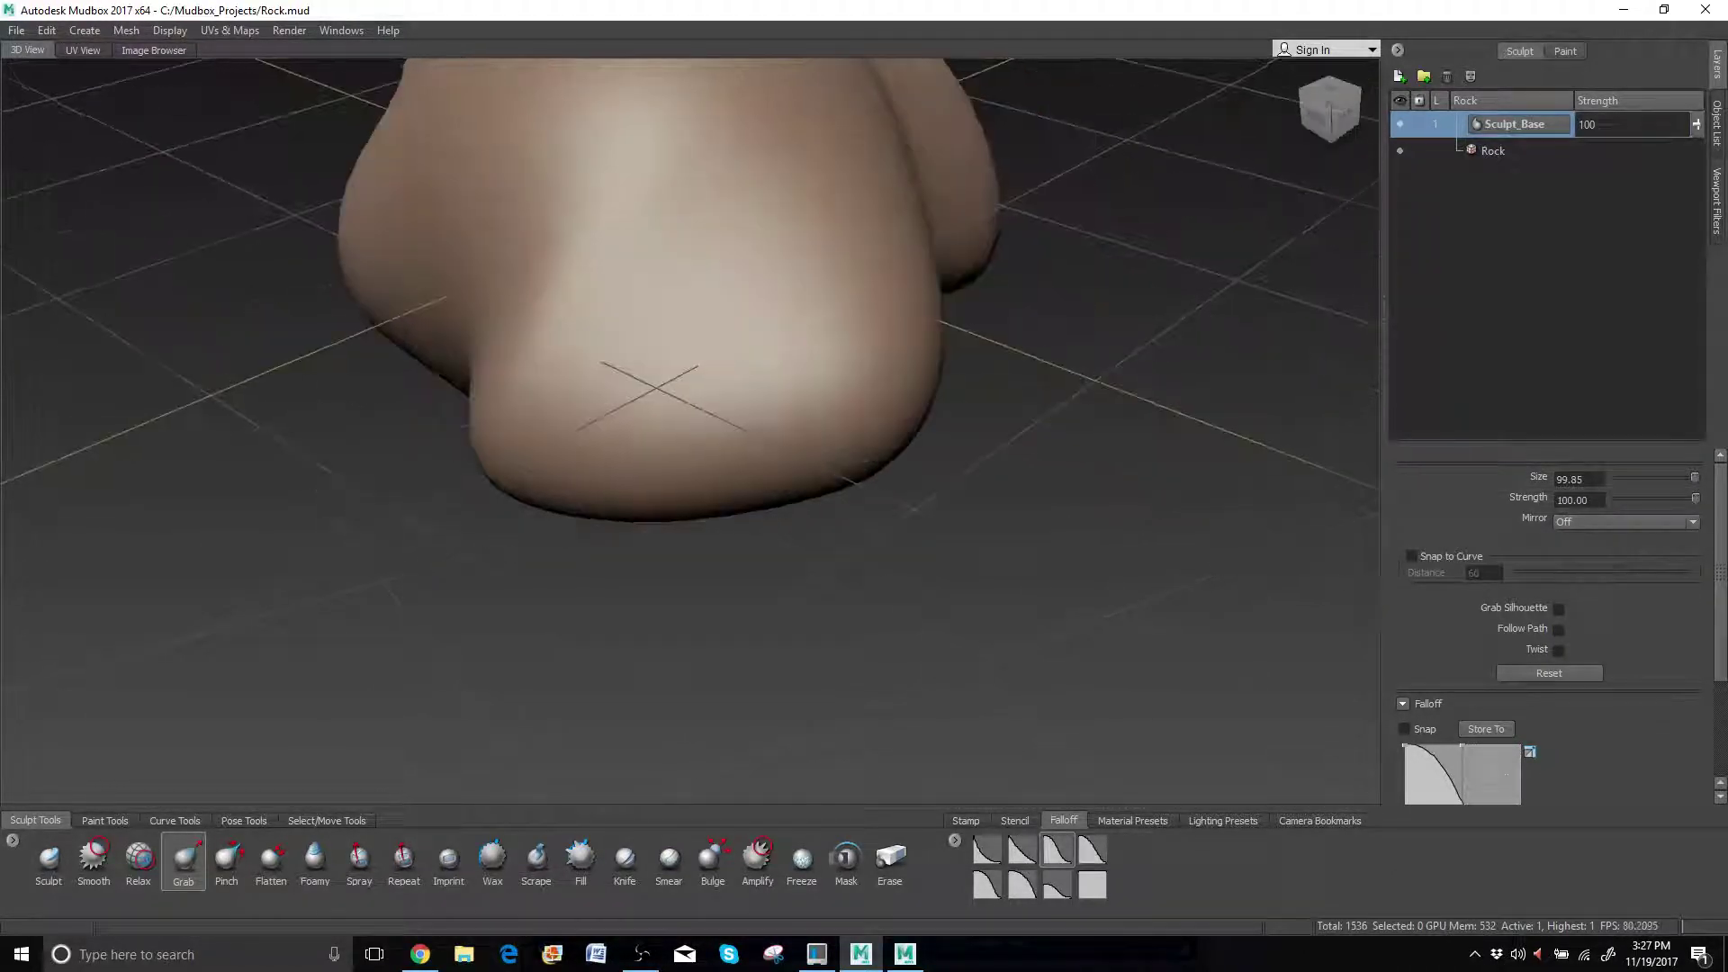
left_click_drag(648, 386, 723, 641, "alt")
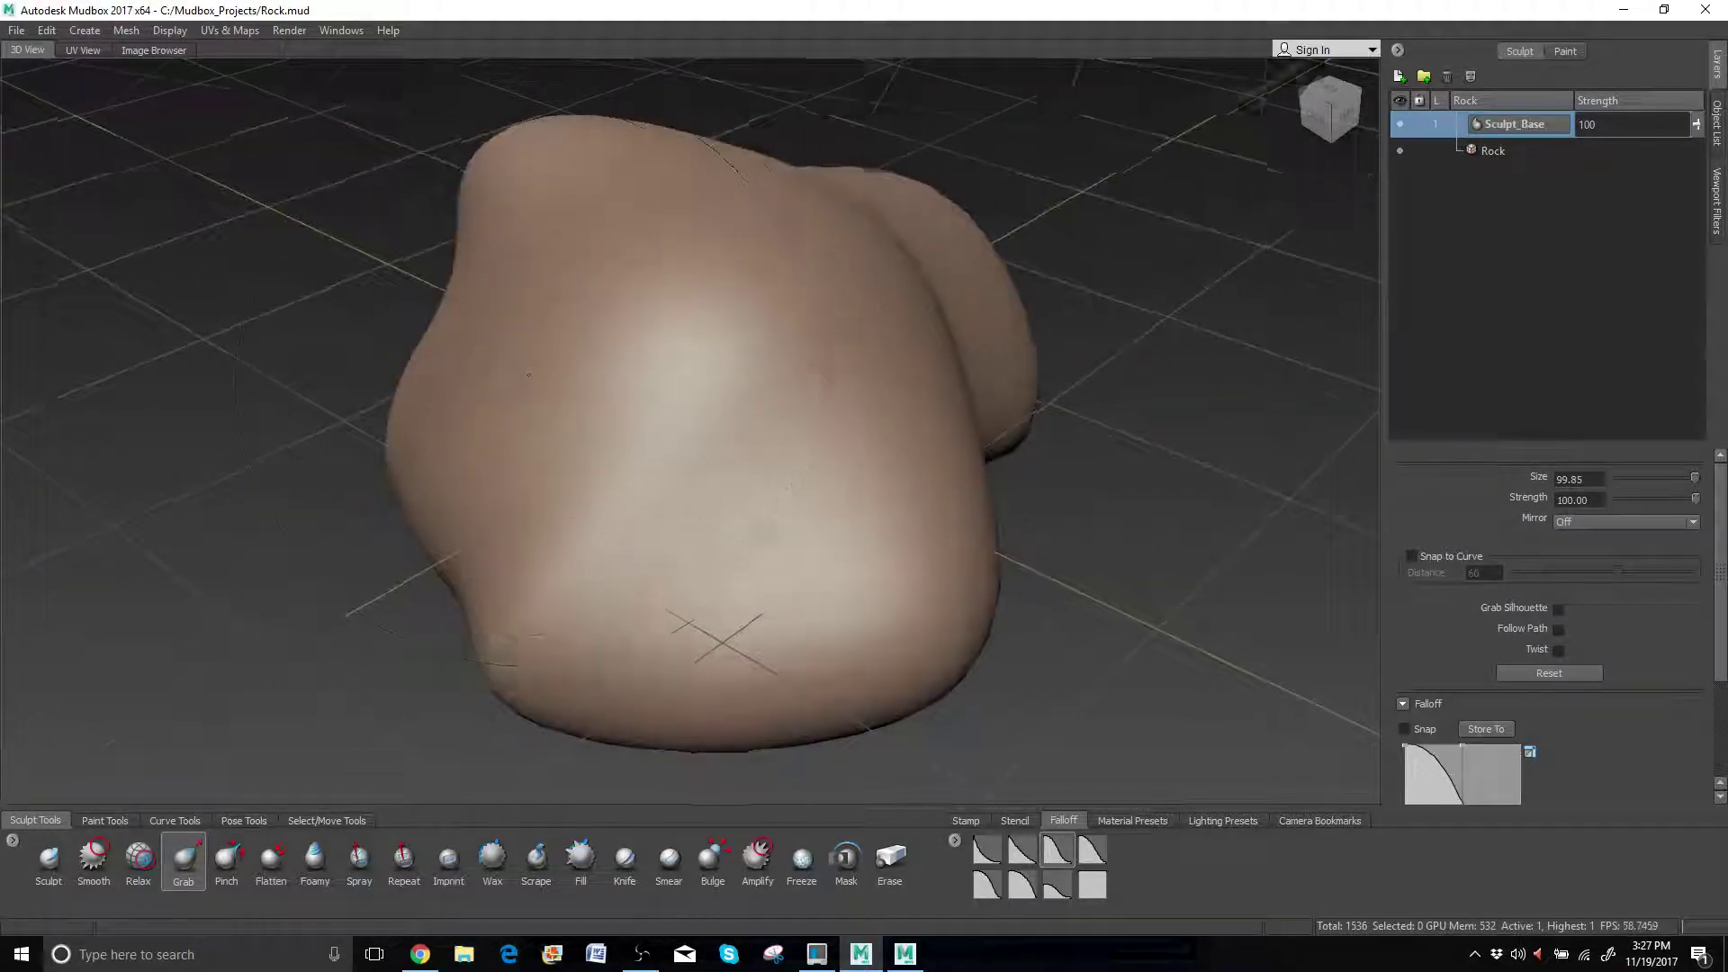
Grab and shift parts of the rock's lower sides and underside from several angles to make its base irregular.
mouse_move(528, 375)
left_mouse_down("alt")
mouse_move(900, 345)
mouse_move(651, 342)
mouse_move(449, 563)
mouse_move(441, 506)
left_mouse_up("alt")
mouse_move(285, 555)
left_mouse_down("alt")
mouse_move(378, 490)
mouse_move(405, 396)
left_mouse_up("alt")
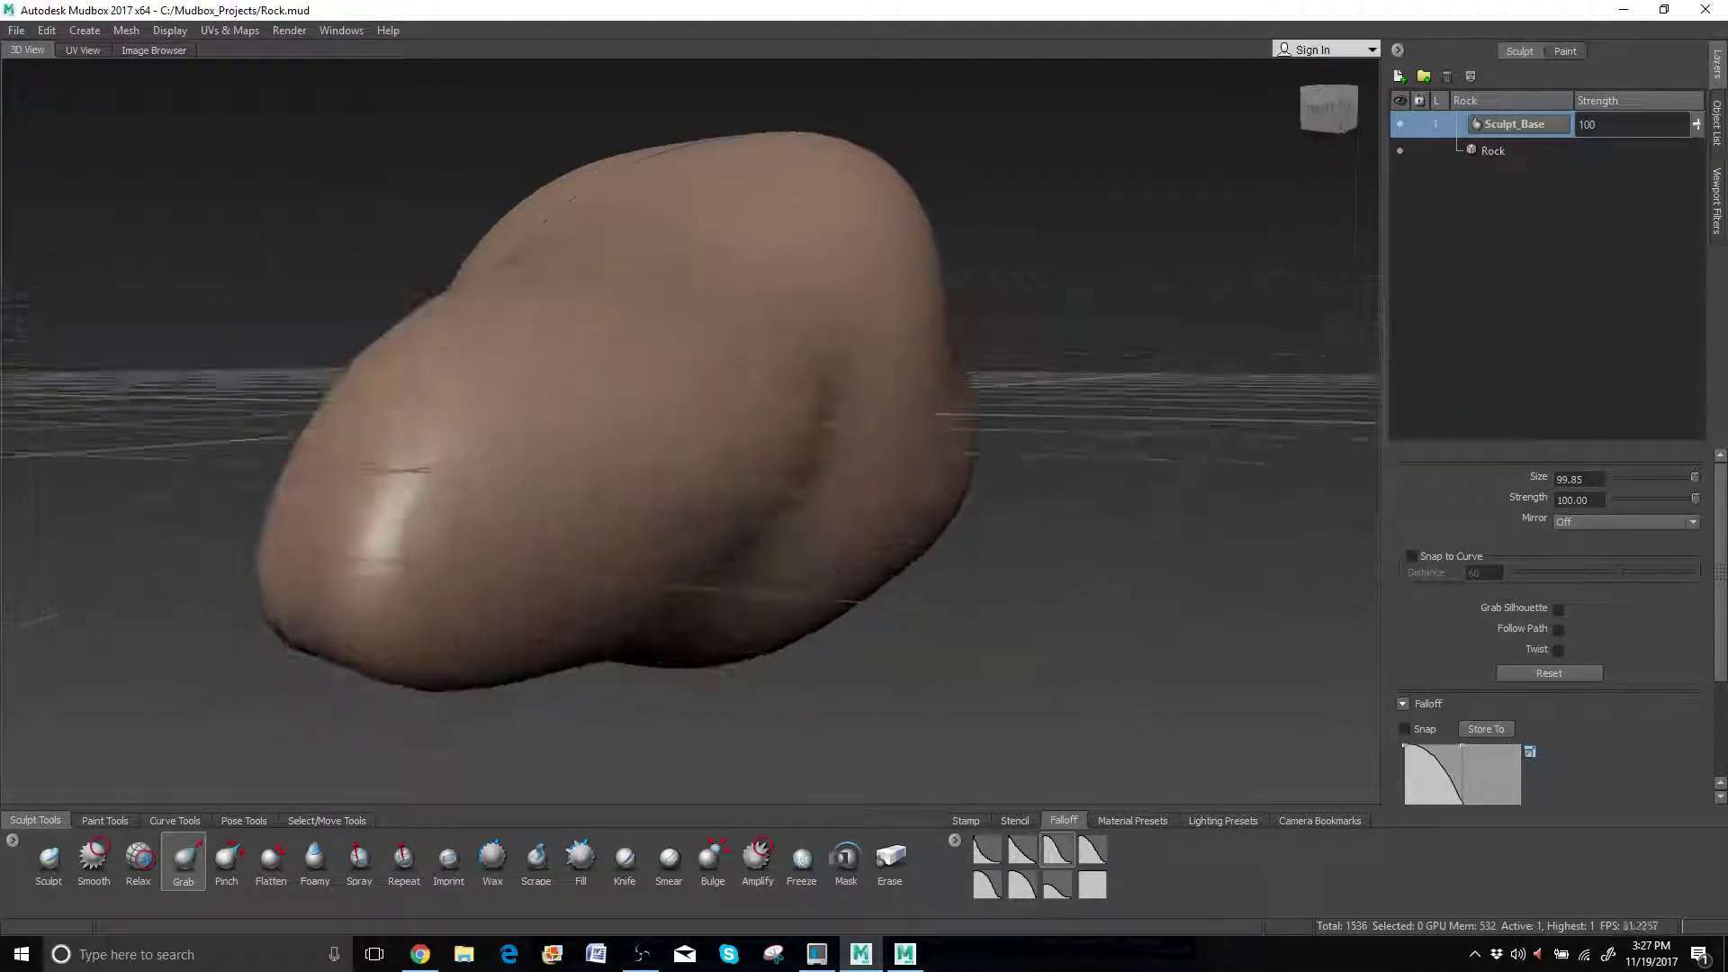
mouse_move(754, 443)
left_mouse_down()
mouse_move(836, 398)
mouse_move(855, 225)
left_mouse_up()
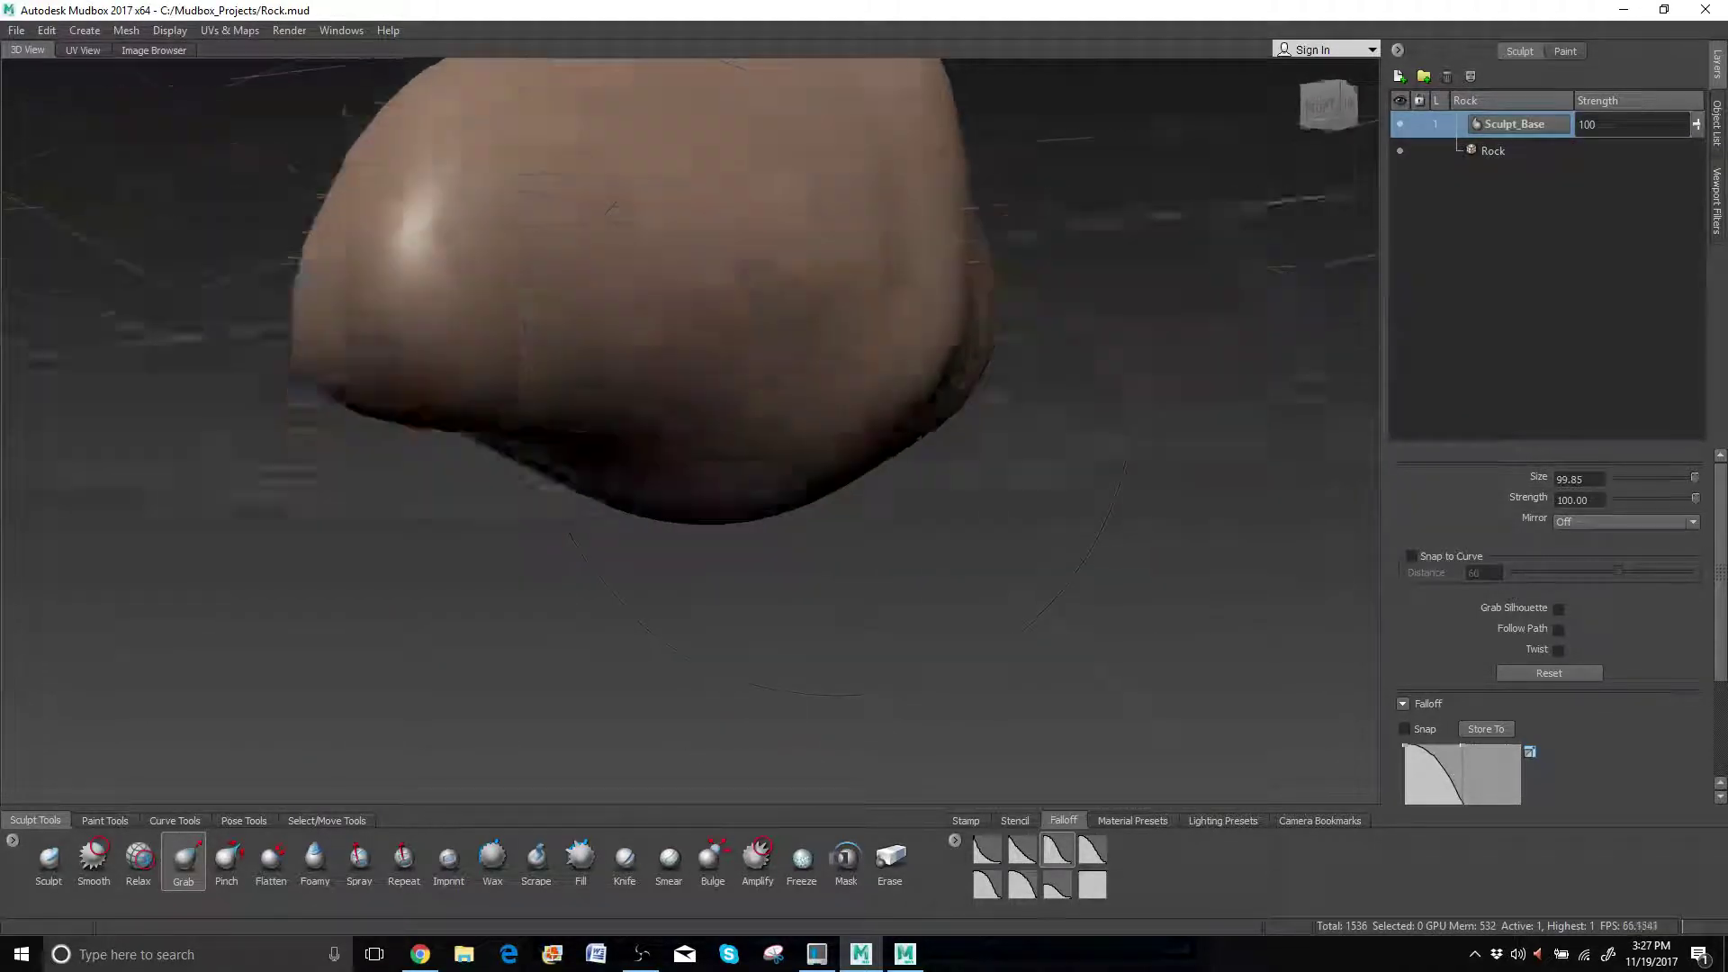
left_click_drag(612, 208, 731, 378, "alt")
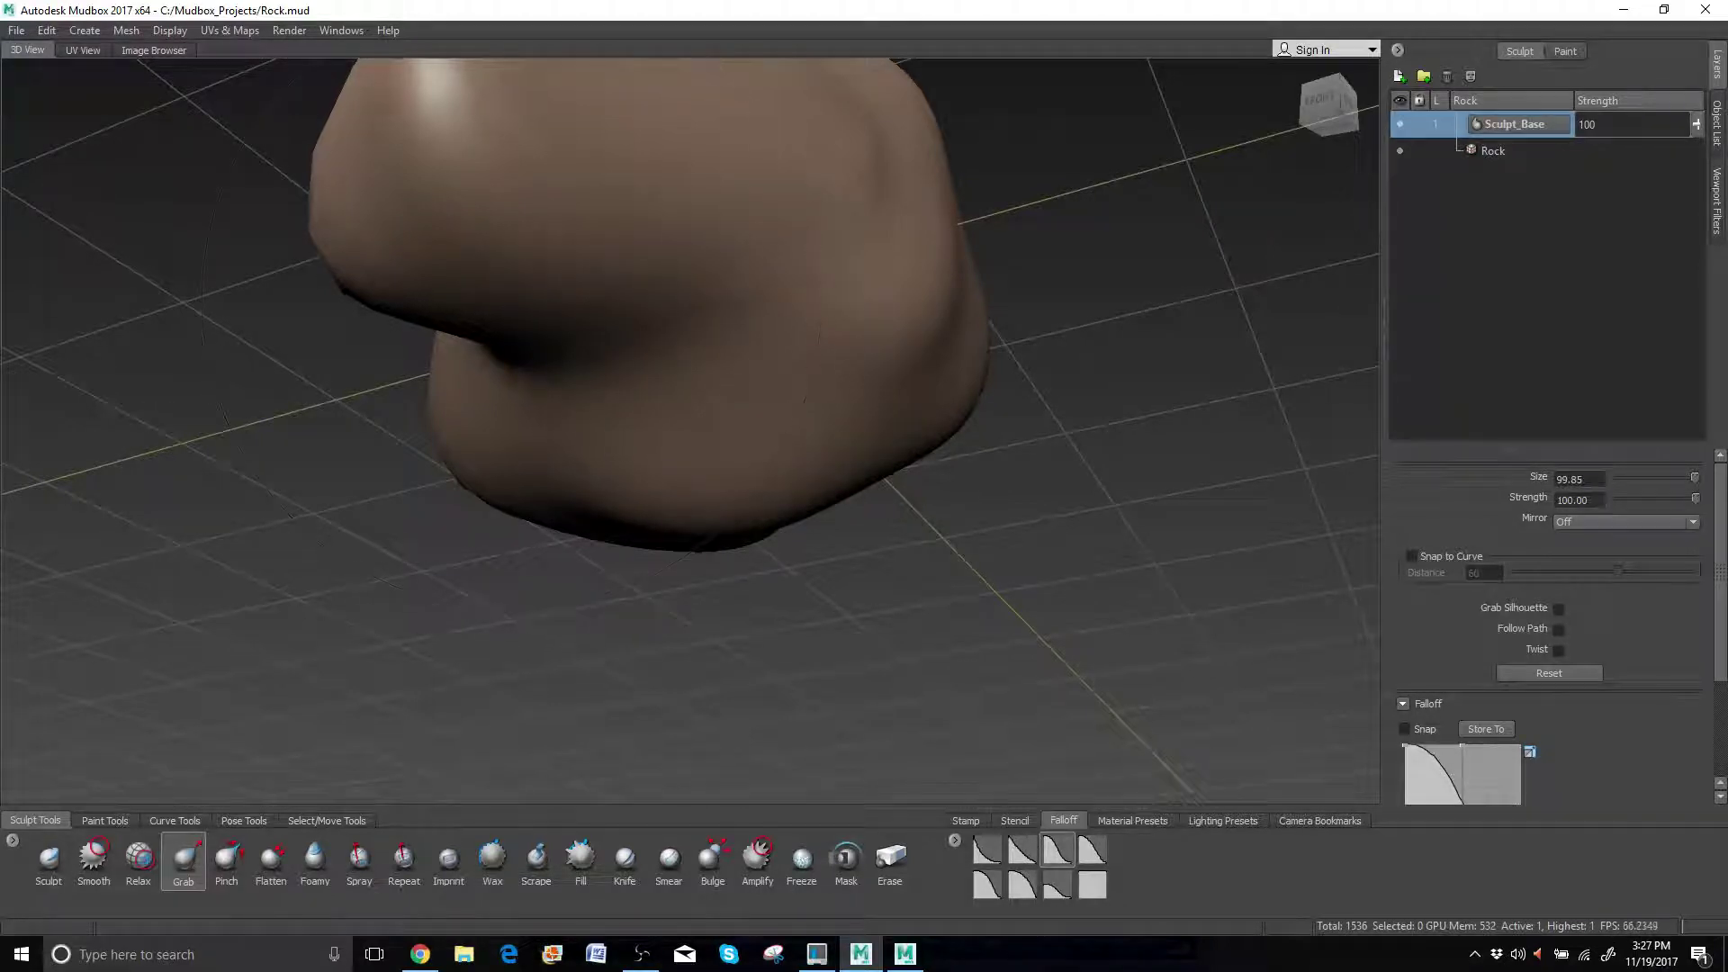
left_click_drag(502, 308, 521, 259)
mouse_move(664, 567)
left_mouse_down()
mouse_move(714, 493)
mouse_move(432, 558)
left_mouse_up()
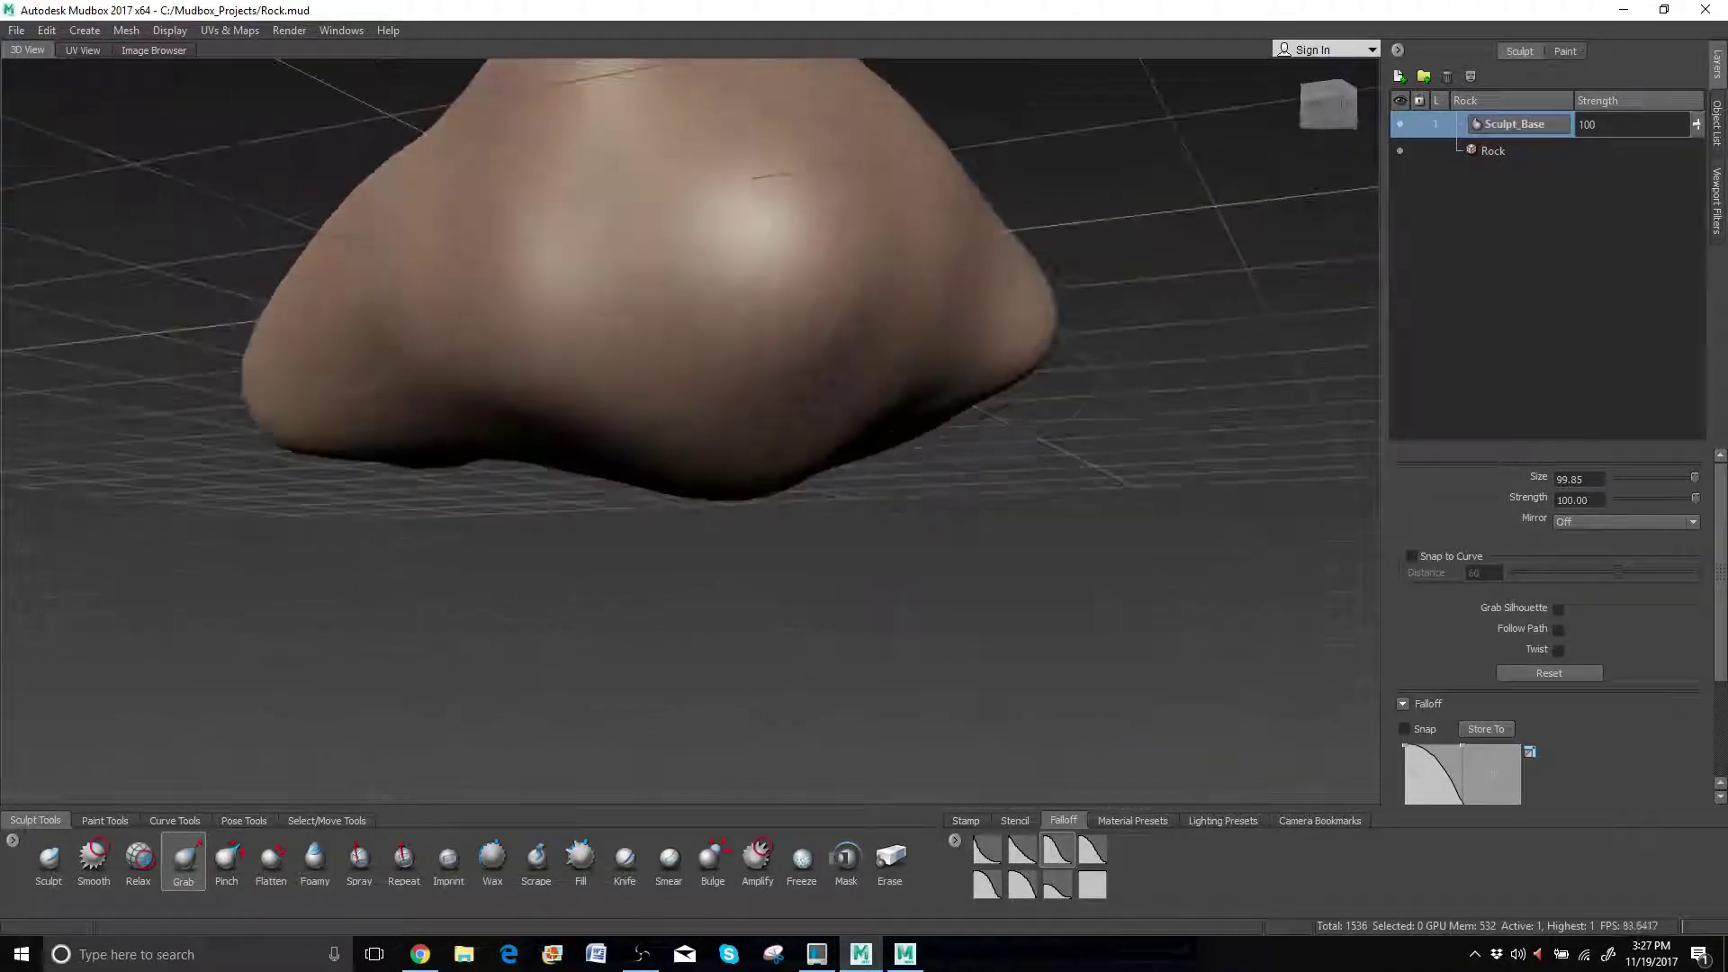
left_click_drag(657, 423, 640, 421, "alt")
mouse_move(717, 473)
left_mouse_down()
mouse_move(727, 422)
mouse_move(540, 369)
mouse_move(730, 423)
mouse_move(728, 410)
mouse_move(585, 513)
left_mouse_up()
middle_click_drag(630, 378, 621, 630, "alt")
left_click_drag(621, 630, 799, 447, "alt")
right_click_drag(846, 447, 795, 455, "alt")
left_click_drag(795, 455, 630, 464, "alt")
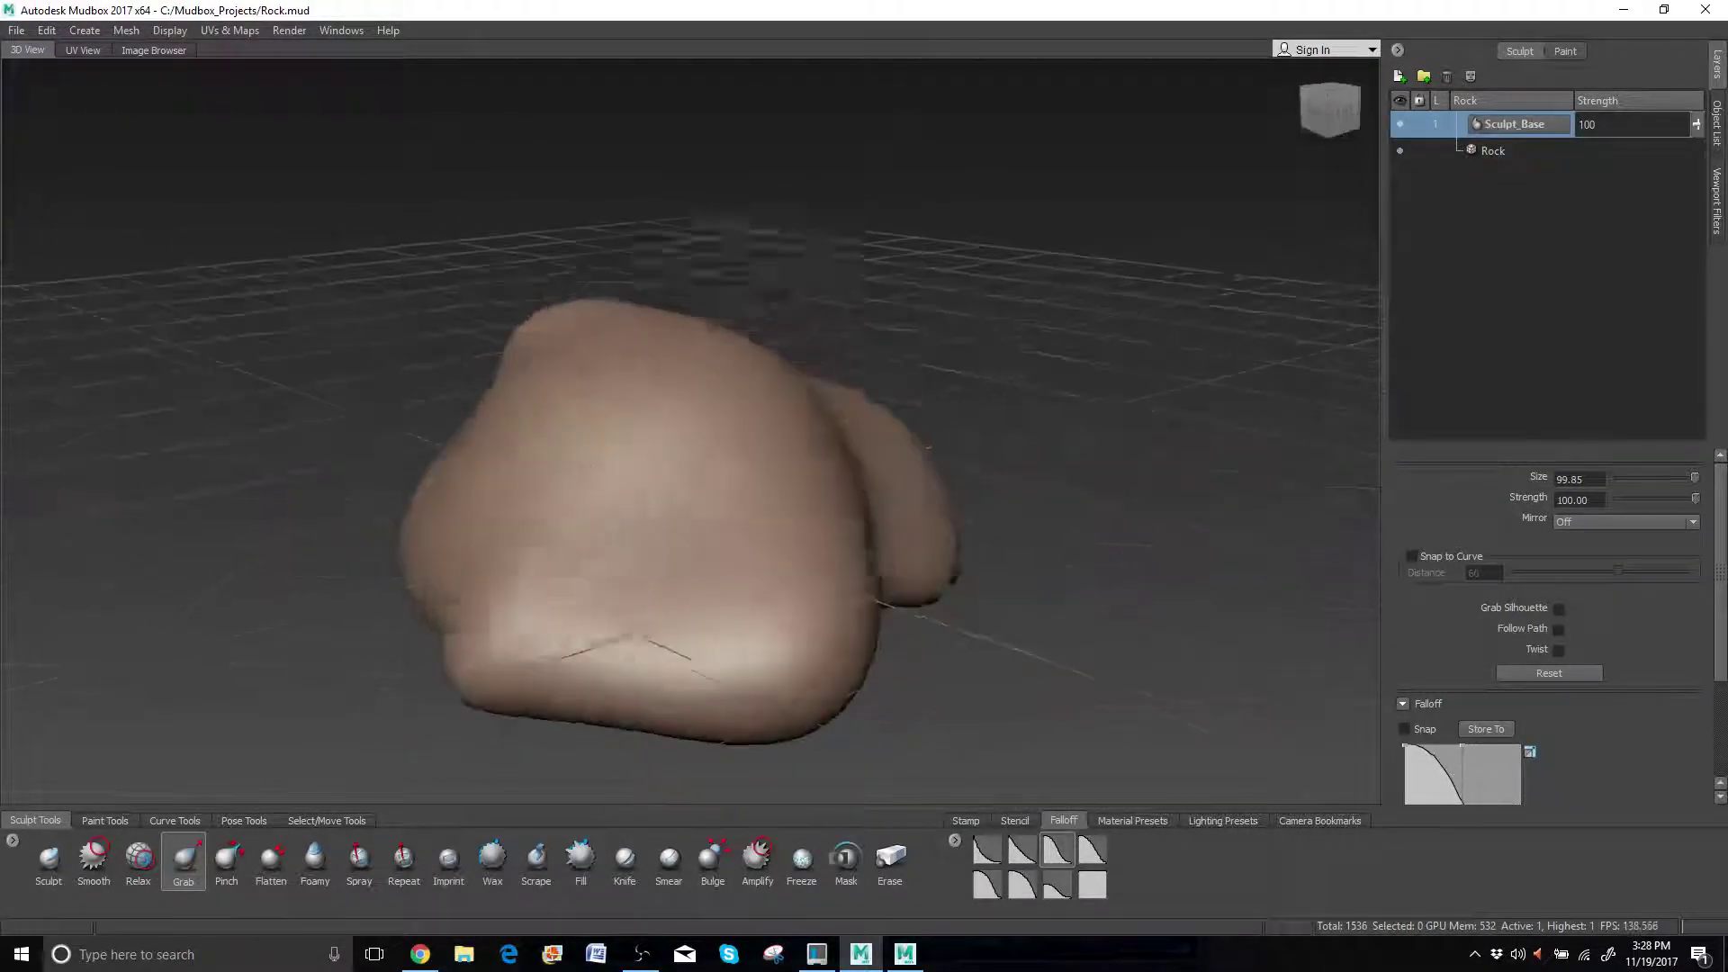
Inspect the rock's overall form from all around and reduce the Grab brush size to 51.89.
left_click_drag(928, 448, 531, 333, "alt")
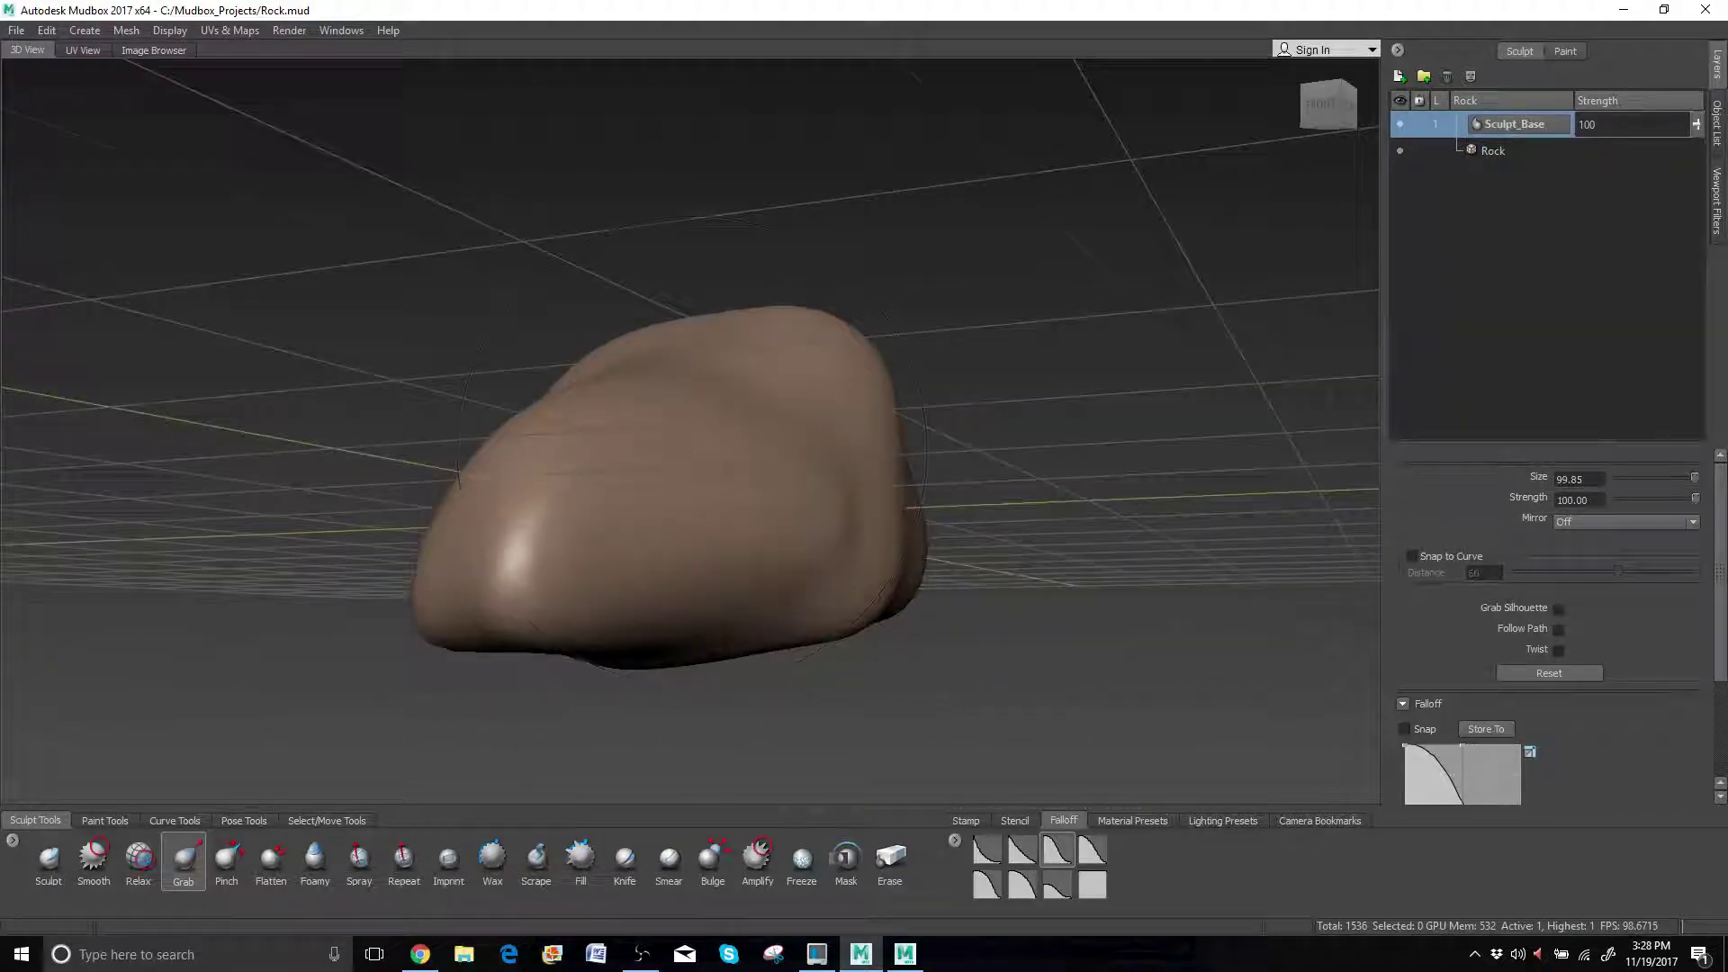
left_click_drag(675, 423, 612, 436, "alt")
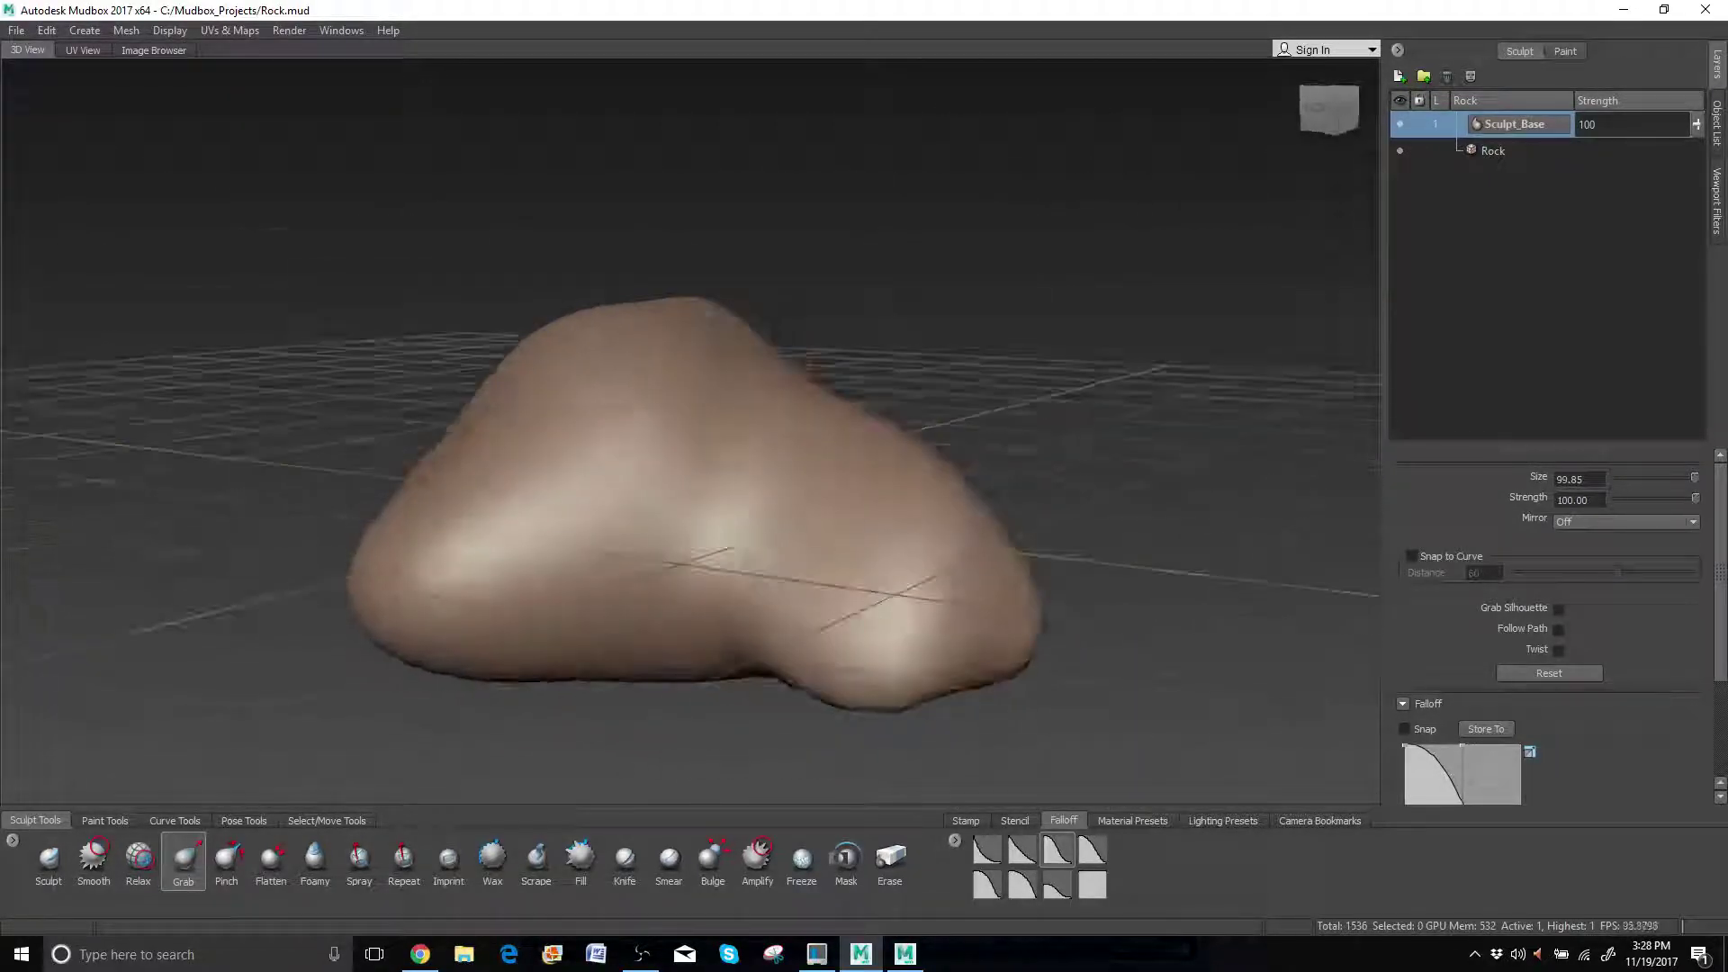
left_click_drag(810, 441, 1080, 428, "alt")
scroll(960, 428, "up", 1)
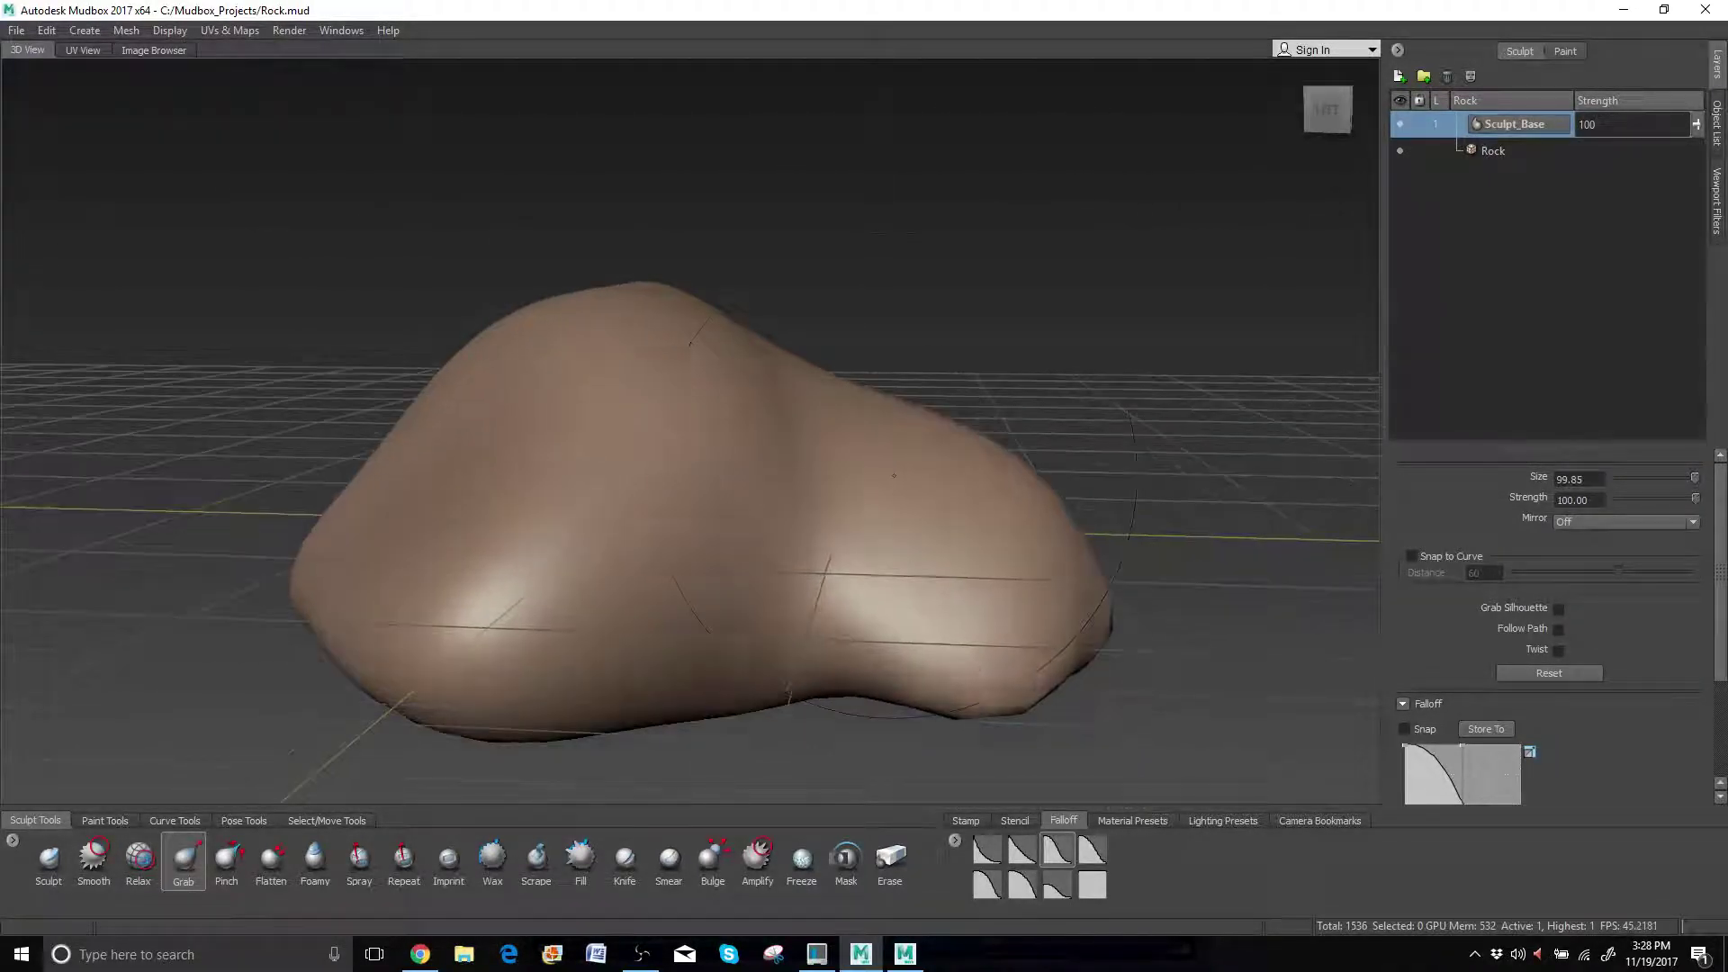
key("b")
mouse_move(765, 482)
left_mouse_down()
mouse_move(635, 482)
mouse_move(617, 528)
mouse_move(778, 539)
mouse_move(752, 482)
left_mouse_up()
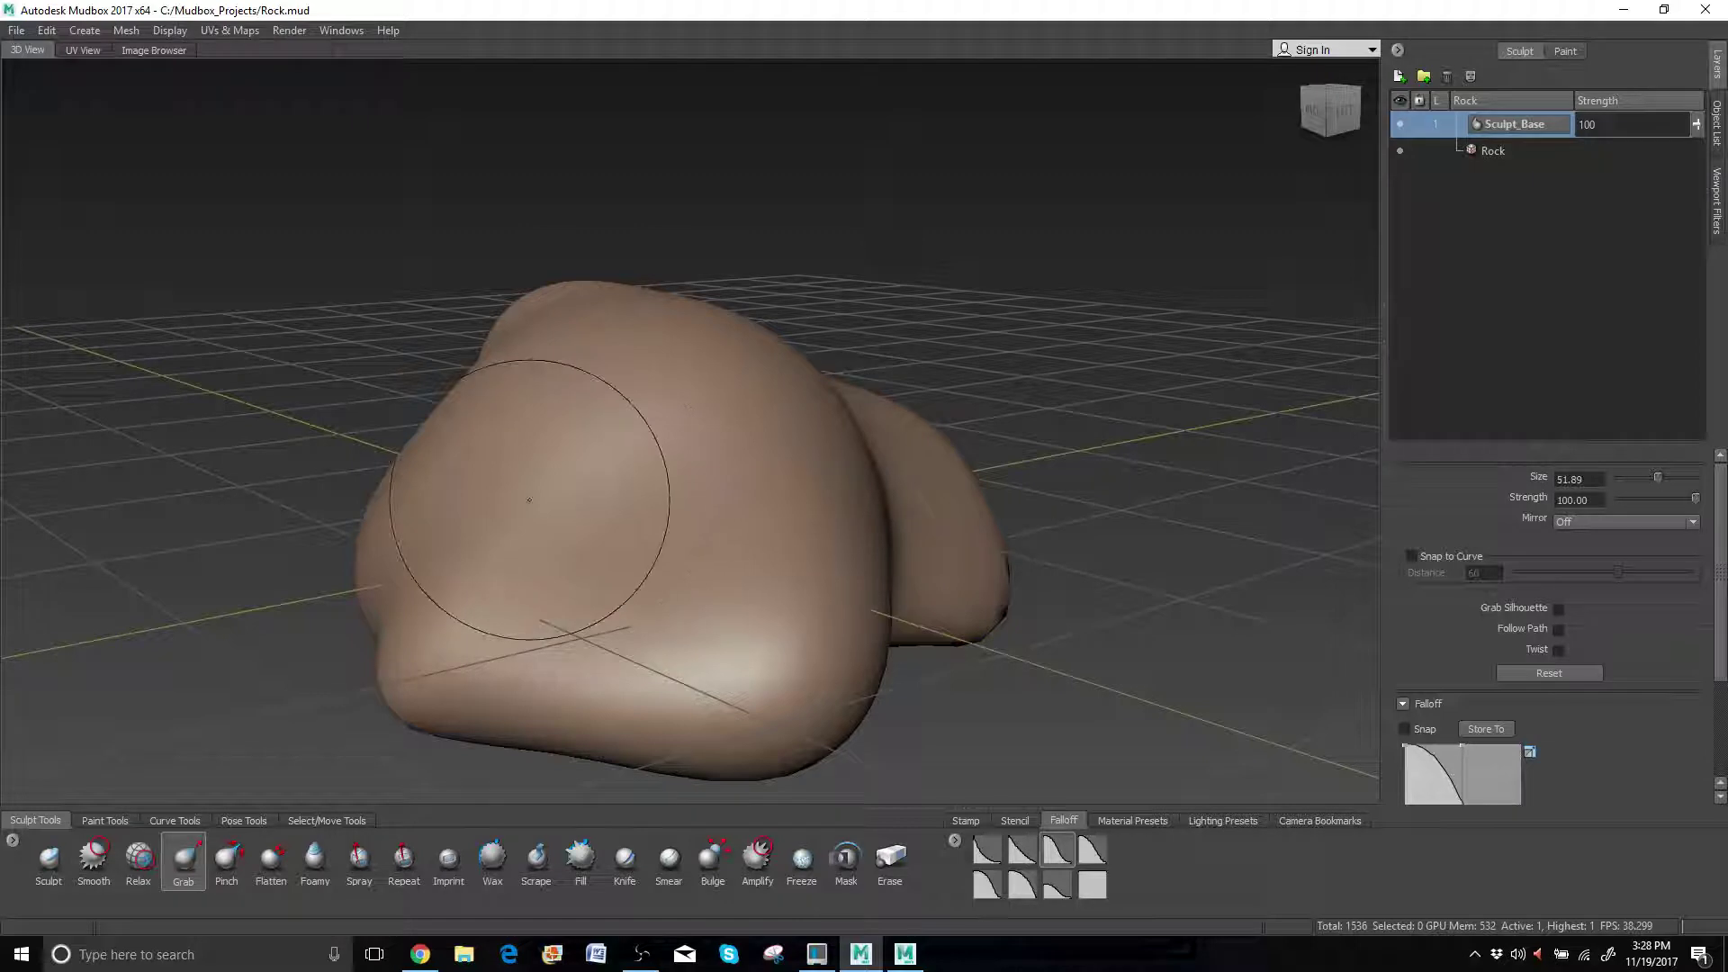
left_click_drag(529, 499, 869, 432, "alt")
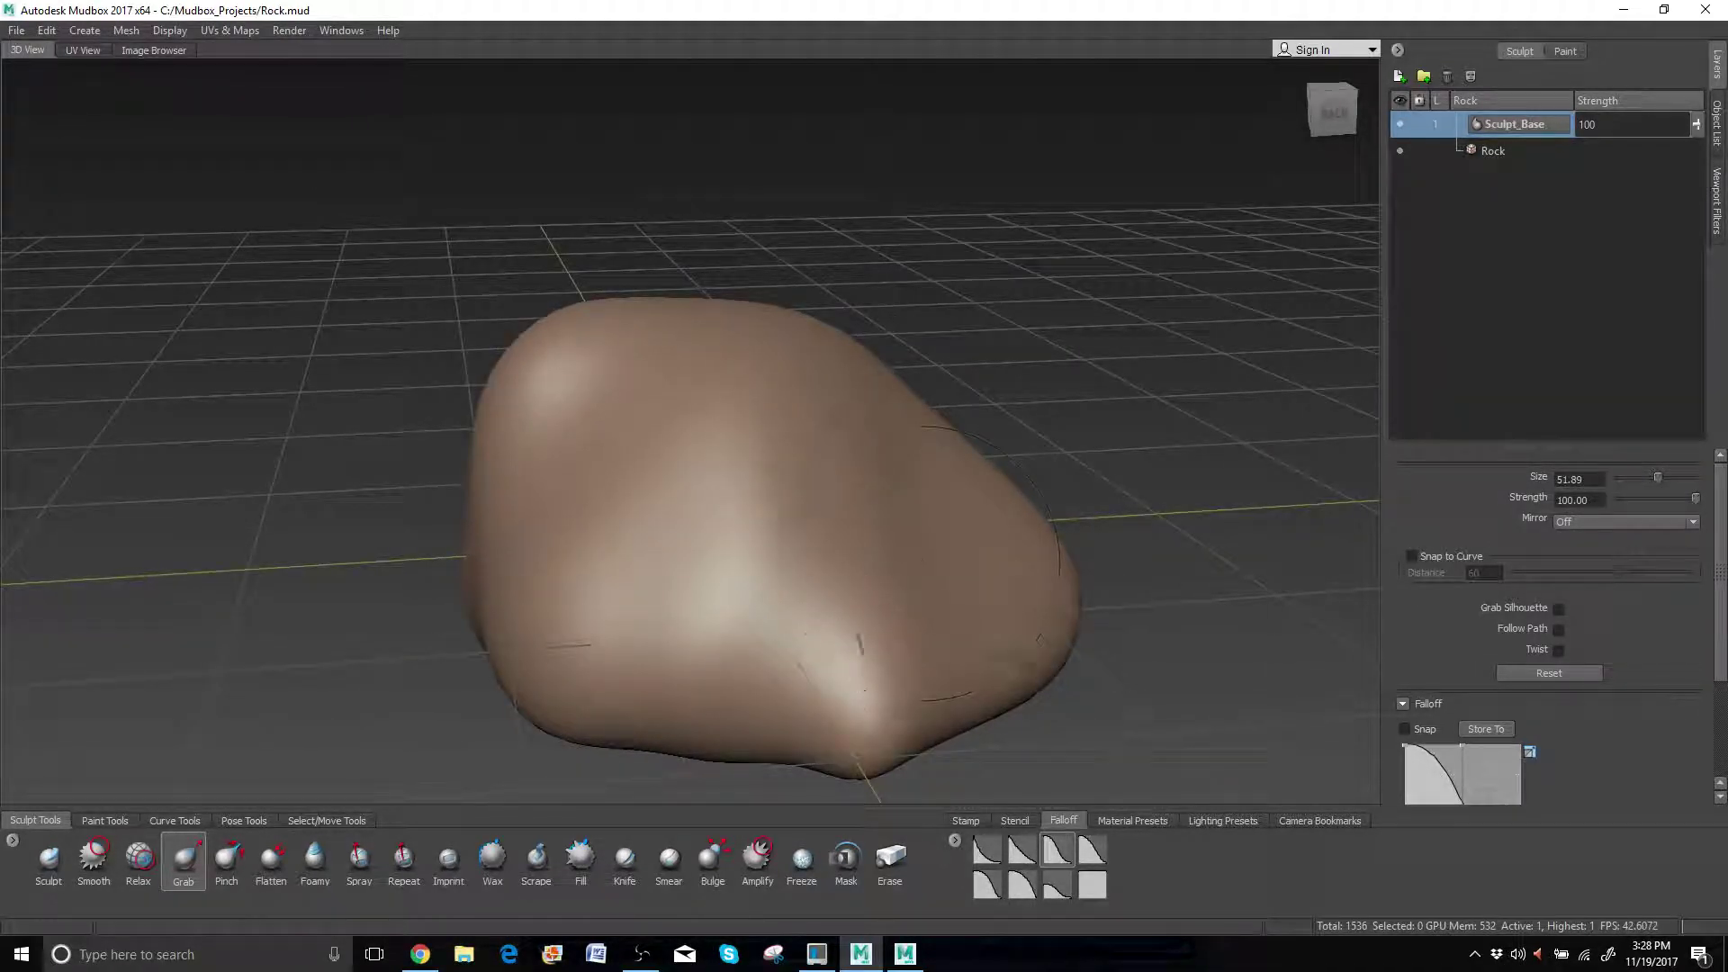
Add two new subdivision levels to the rock mesh, raising it to level 3.
left_click(180, 31)
mouse_move(118, 43)
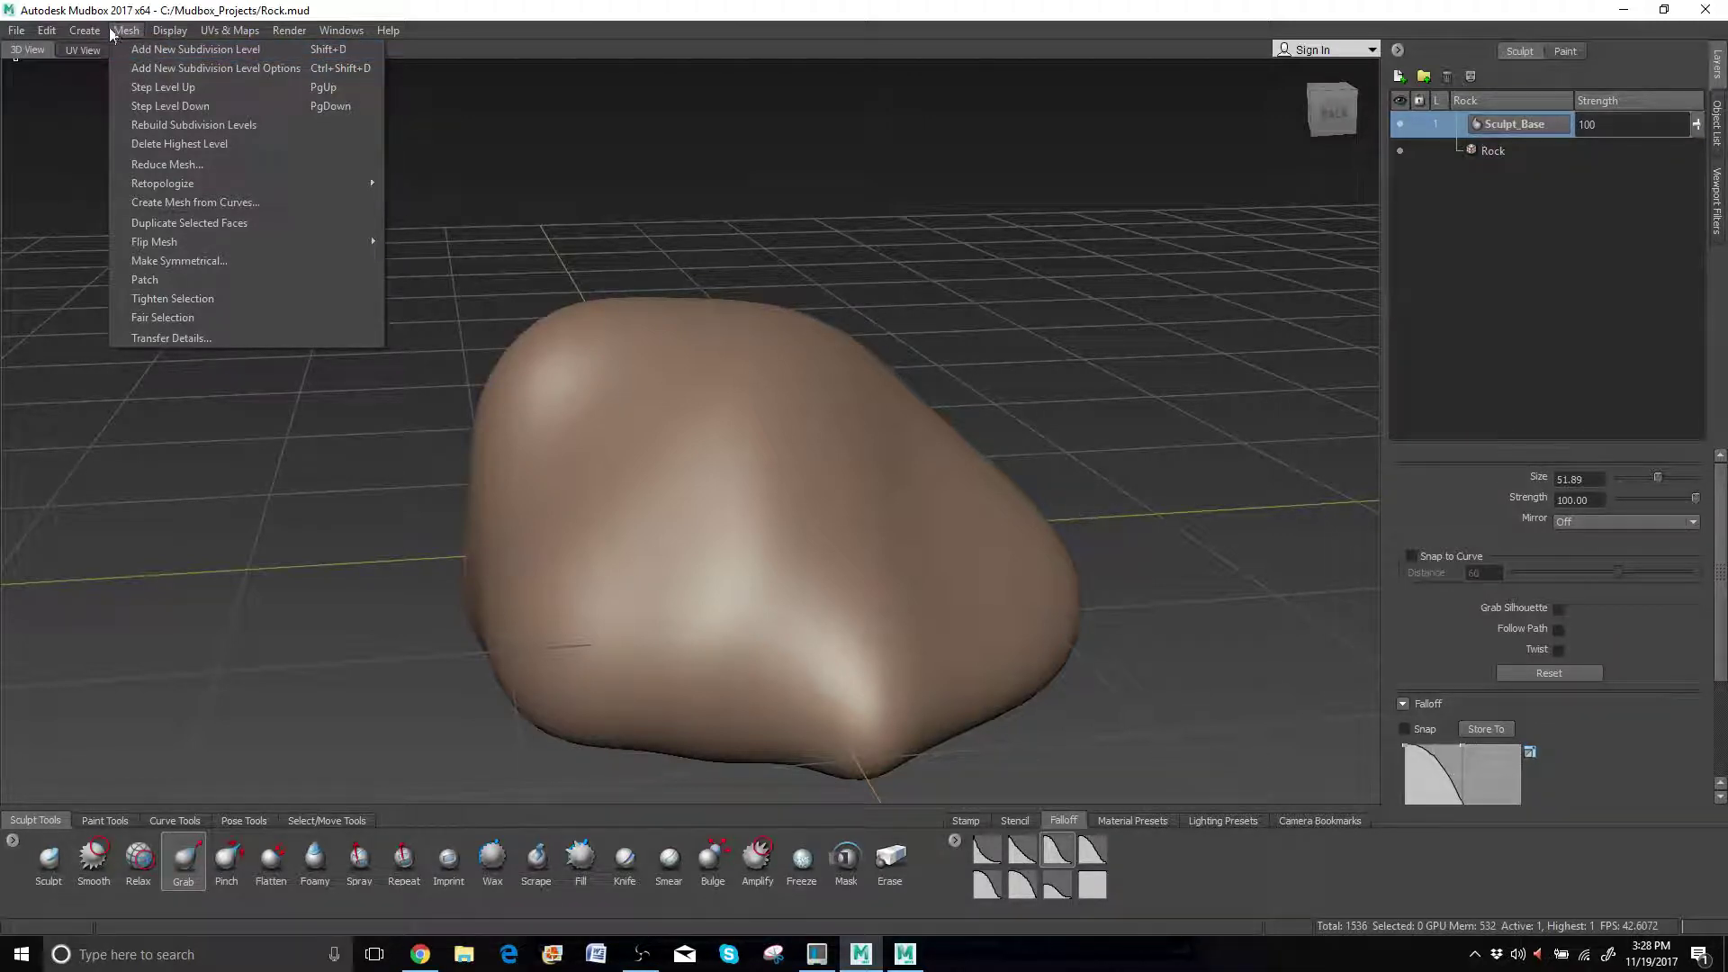
left_click(119, 30)
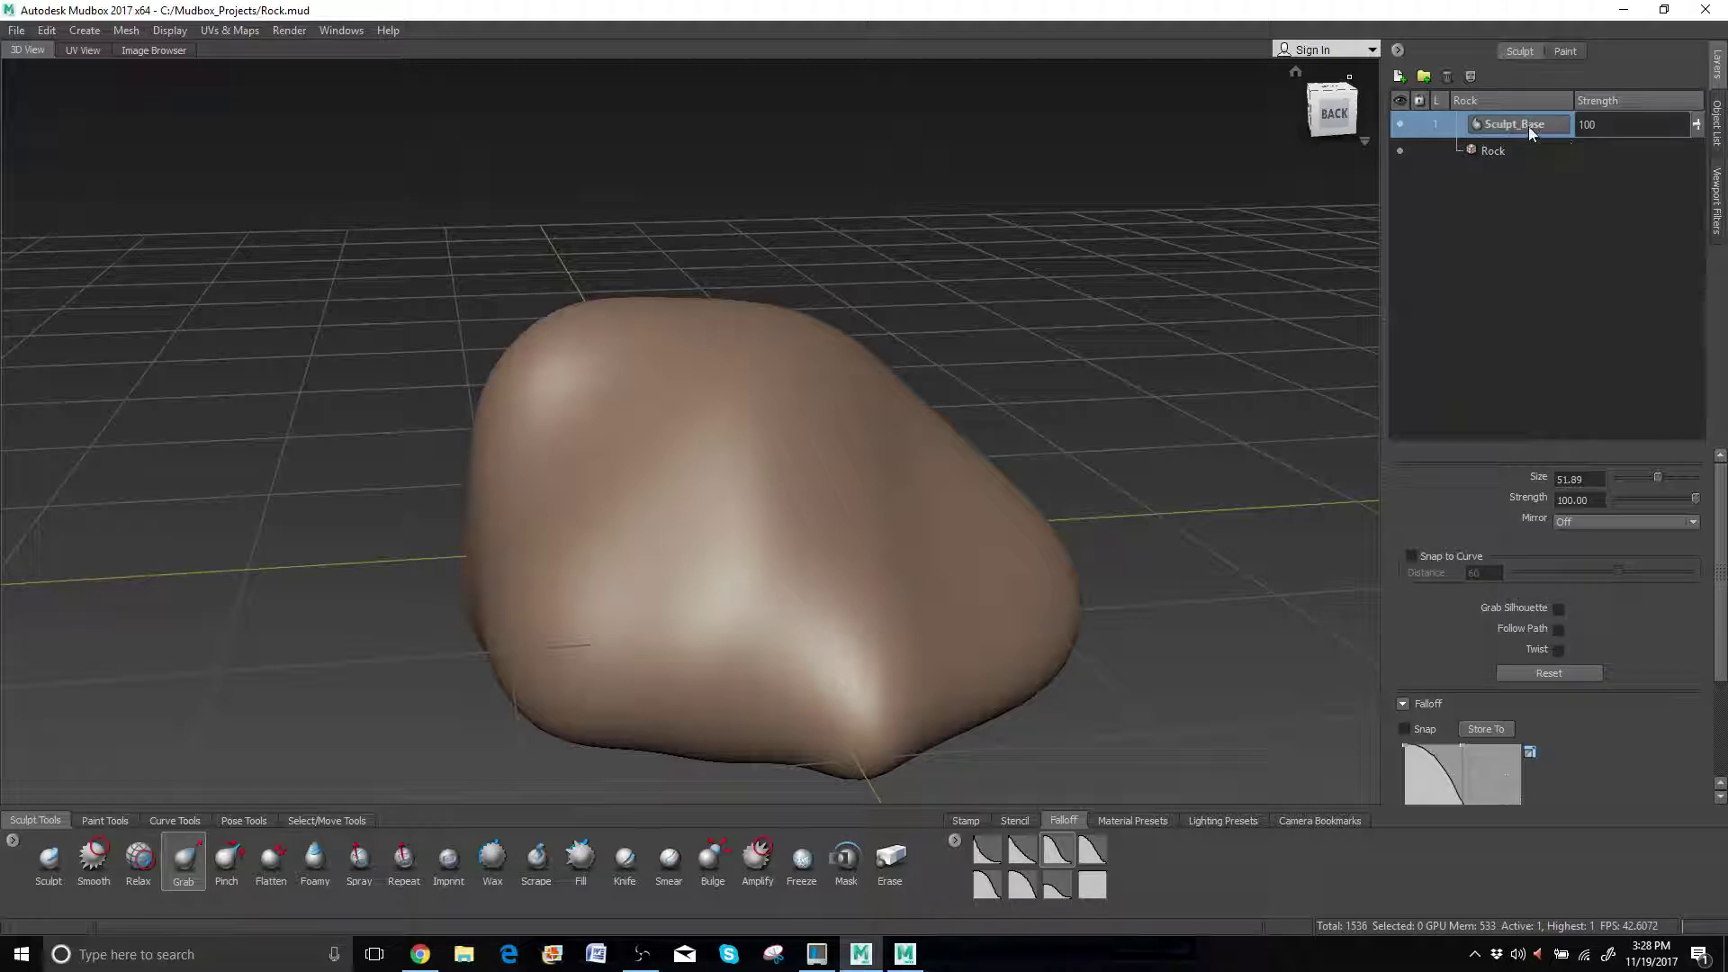
left_click(125, 32)
left_click(180, 49)
left_click(761, 513)
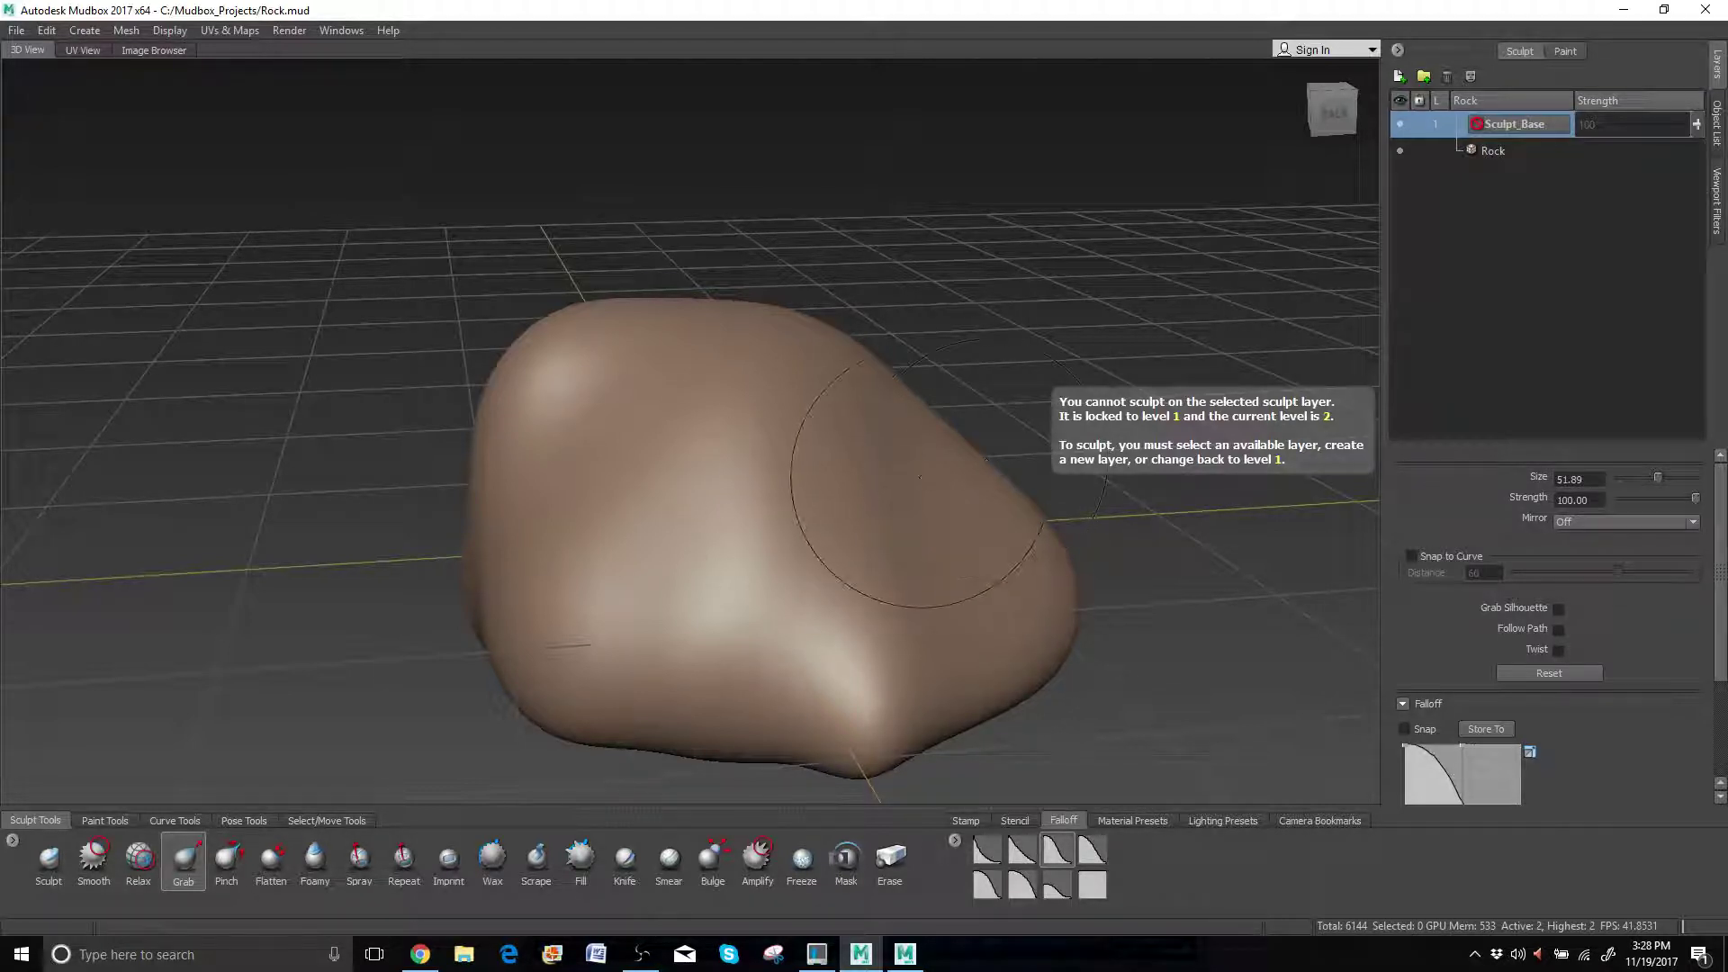
left_click(137, 32)
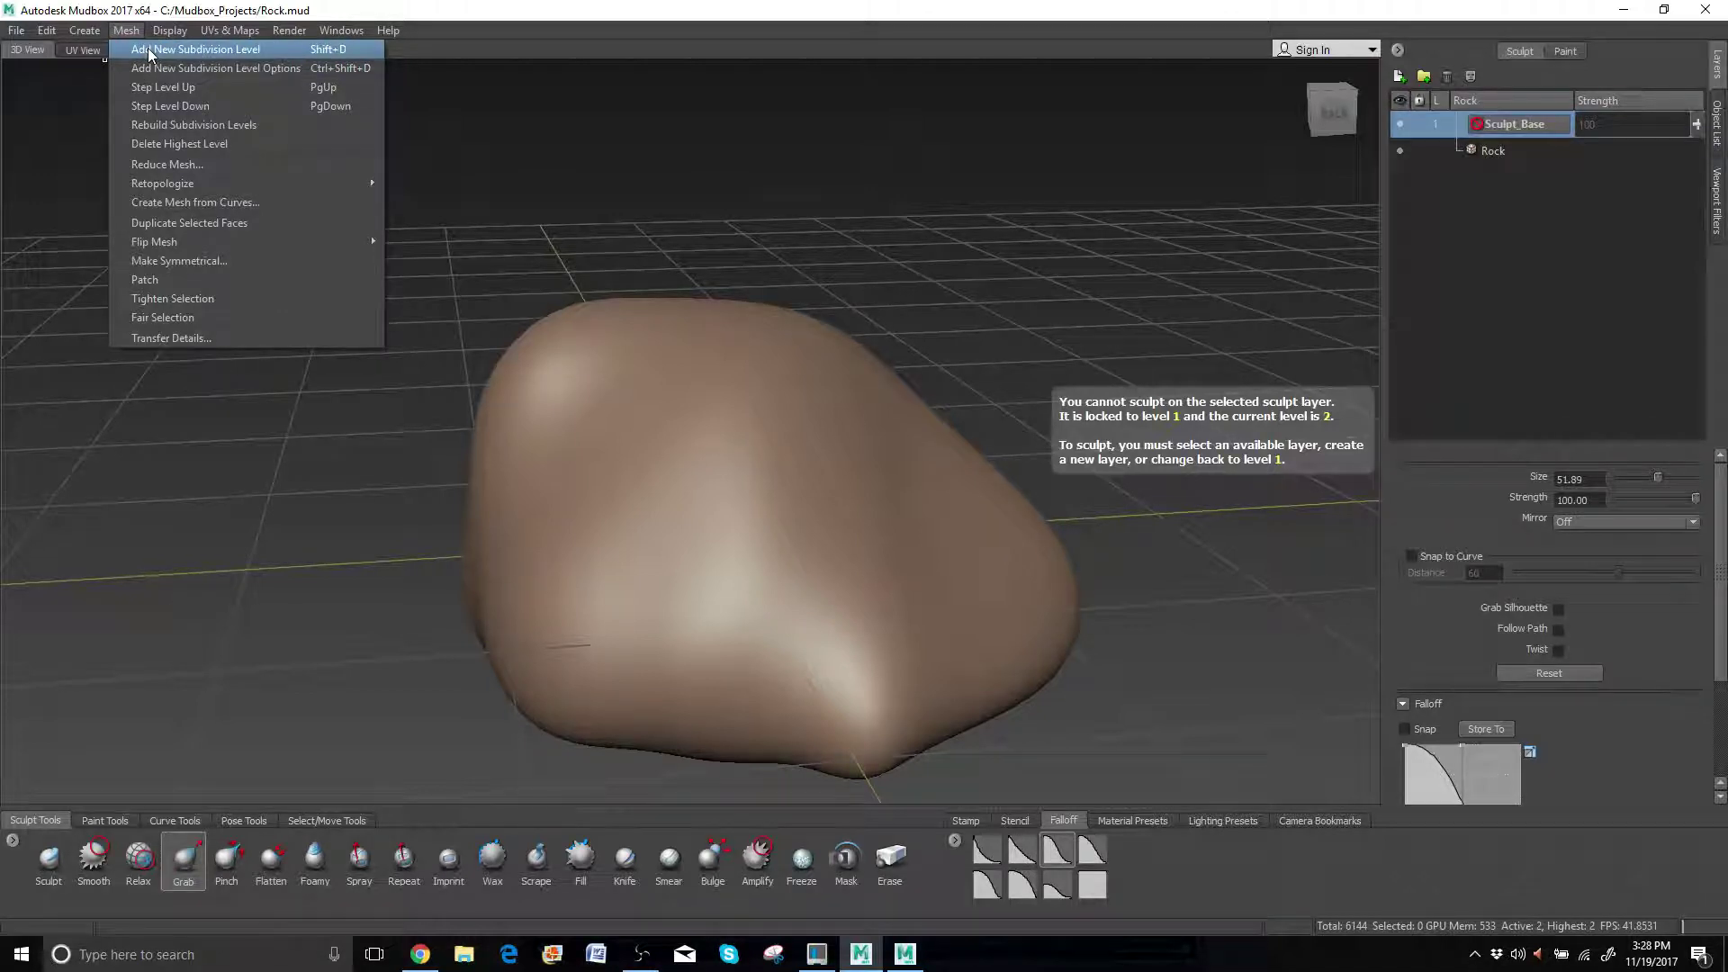
left_click(148, 49)
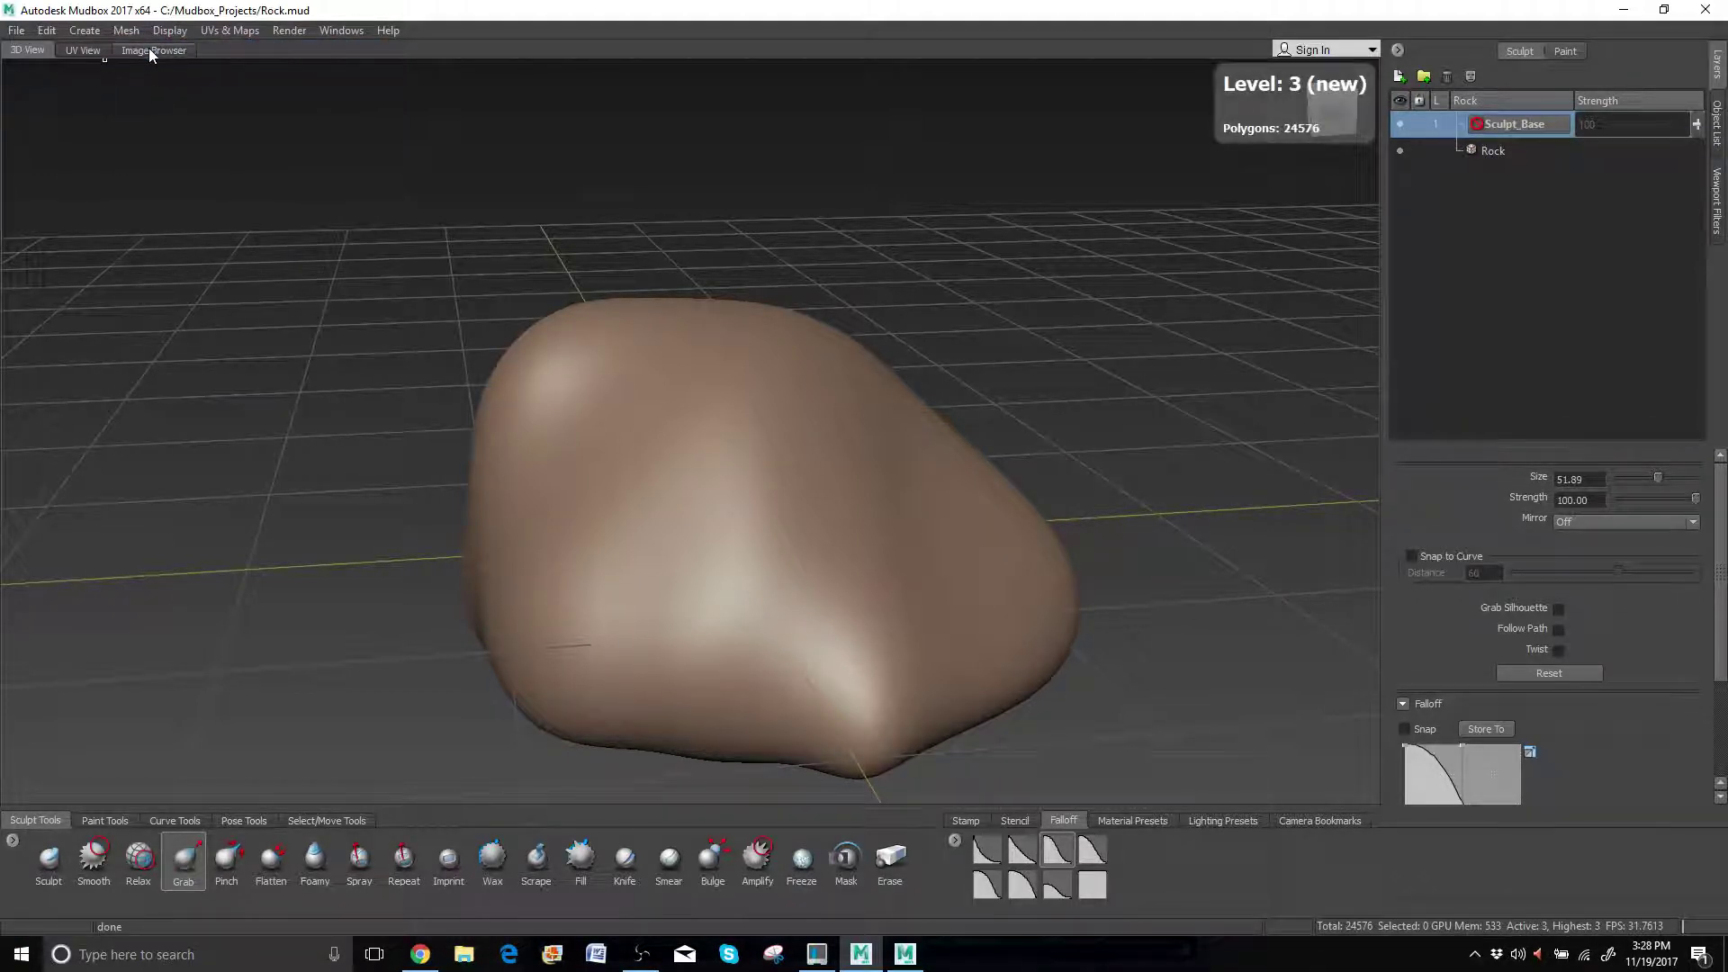
Create a new sculpt layer above Sculpt_Base and name it Rock_Detail1.
scroll(659, 474, "up", 1)
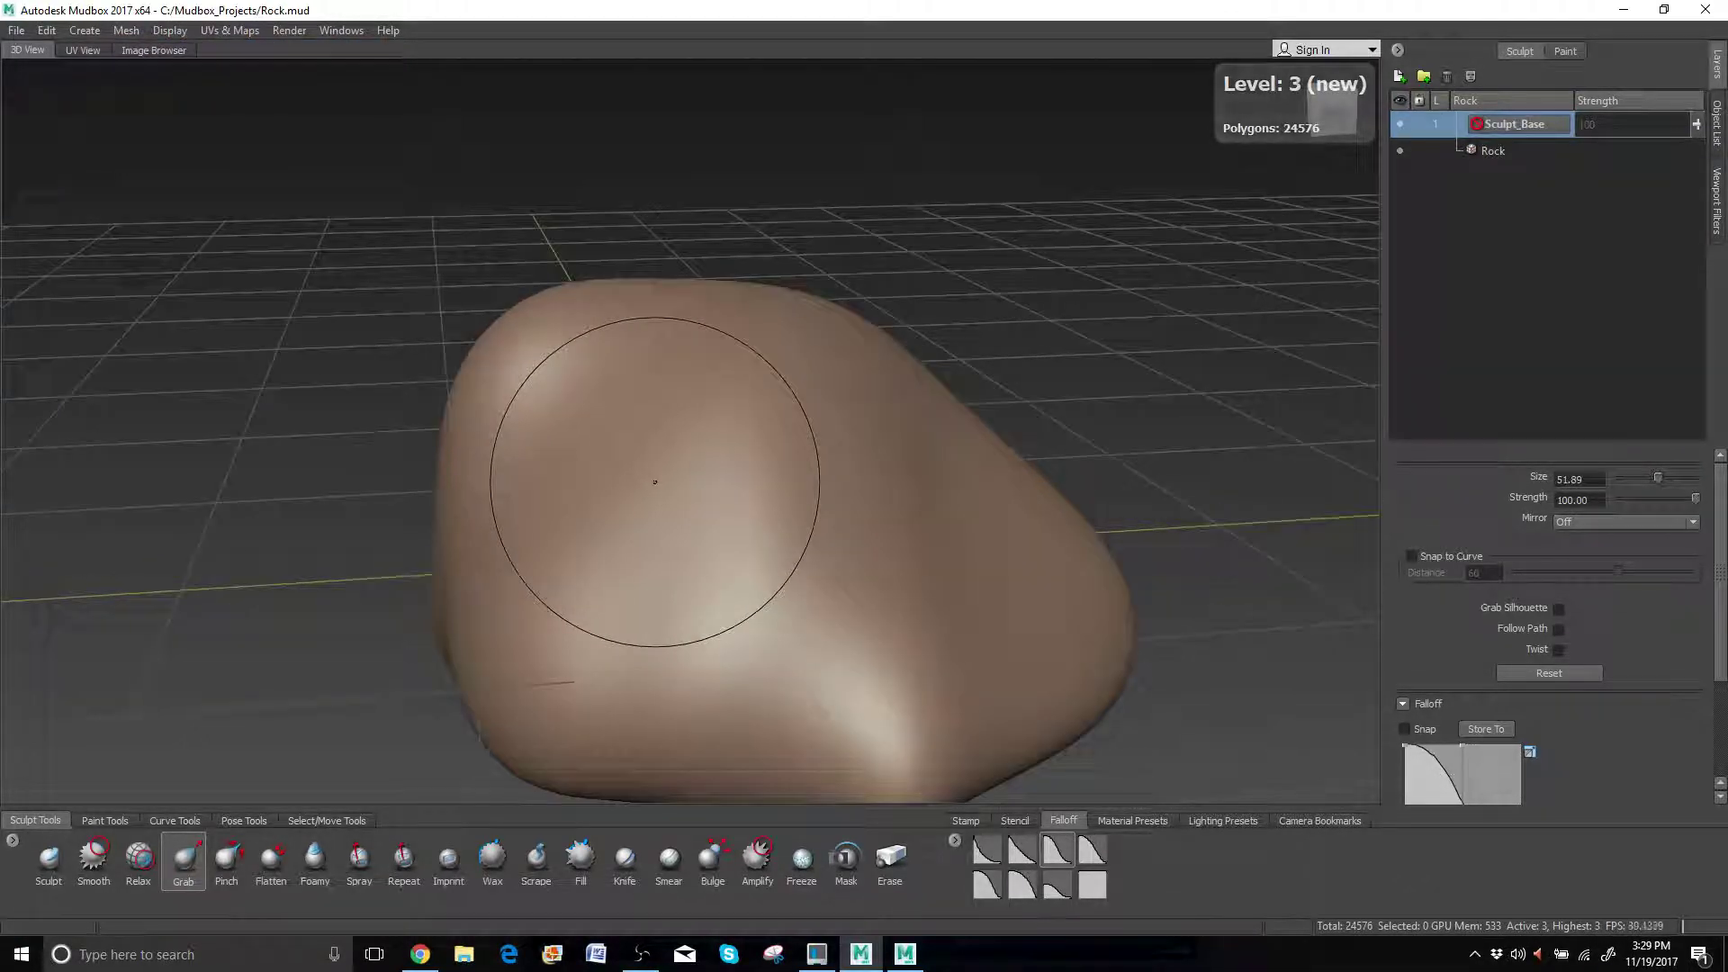
left_click_drag(624, 478, 687, 474, "alt")
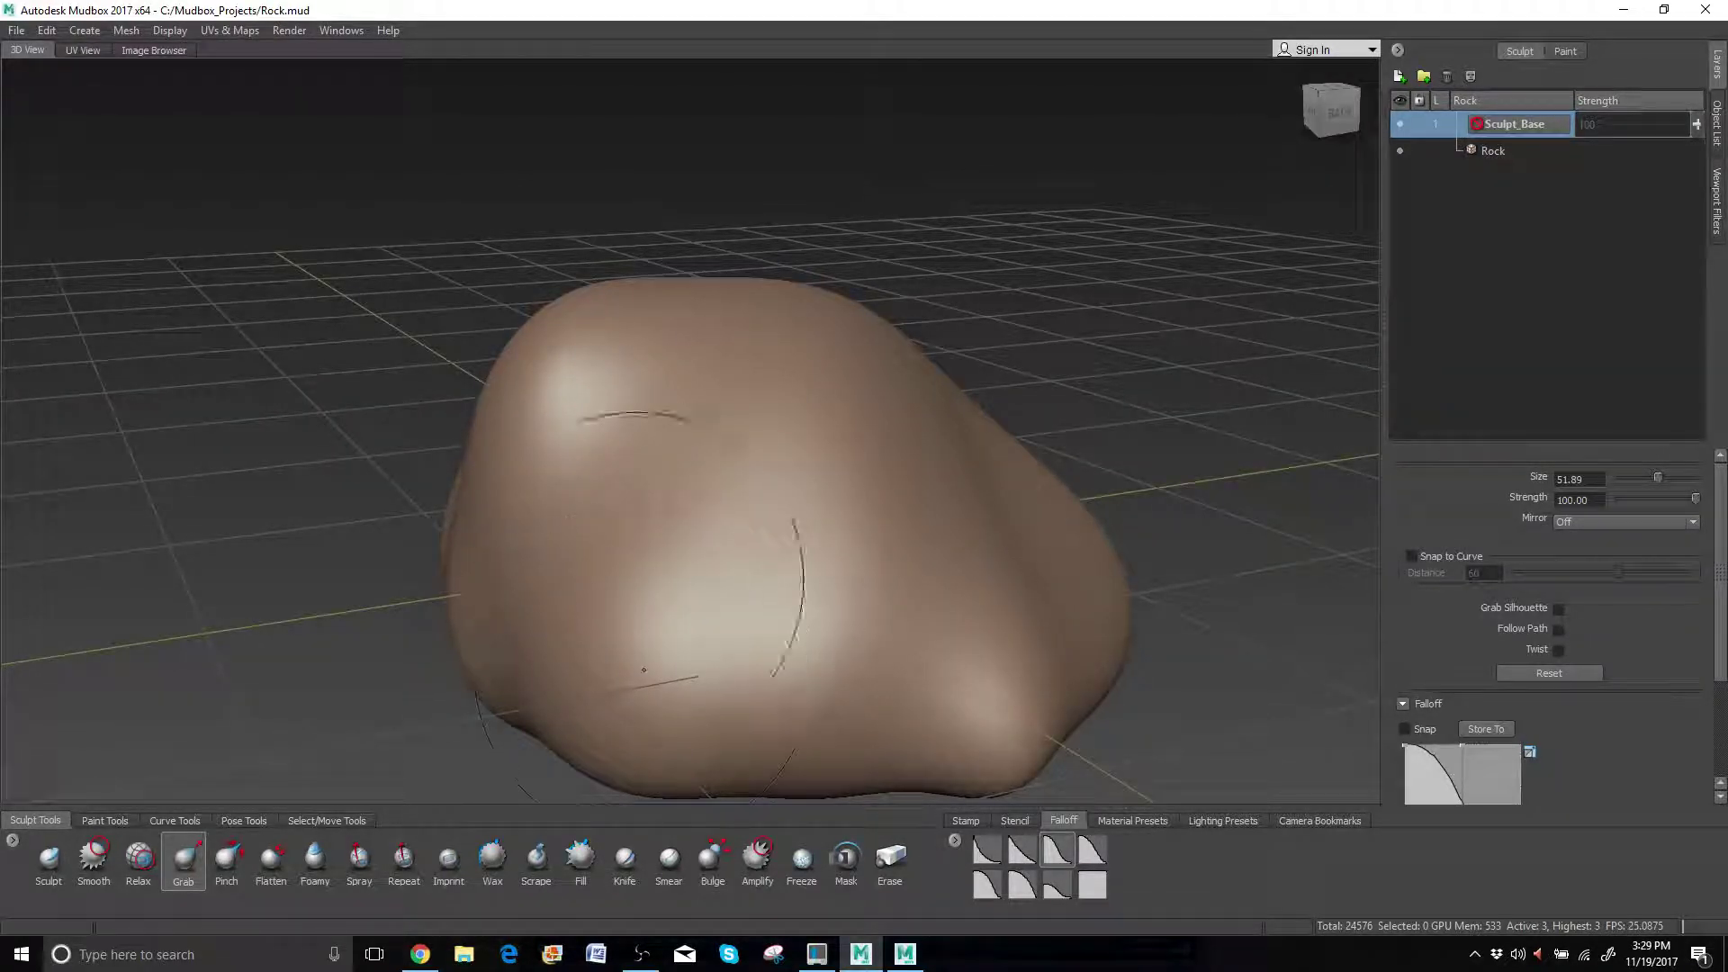
left_click(758, 526)
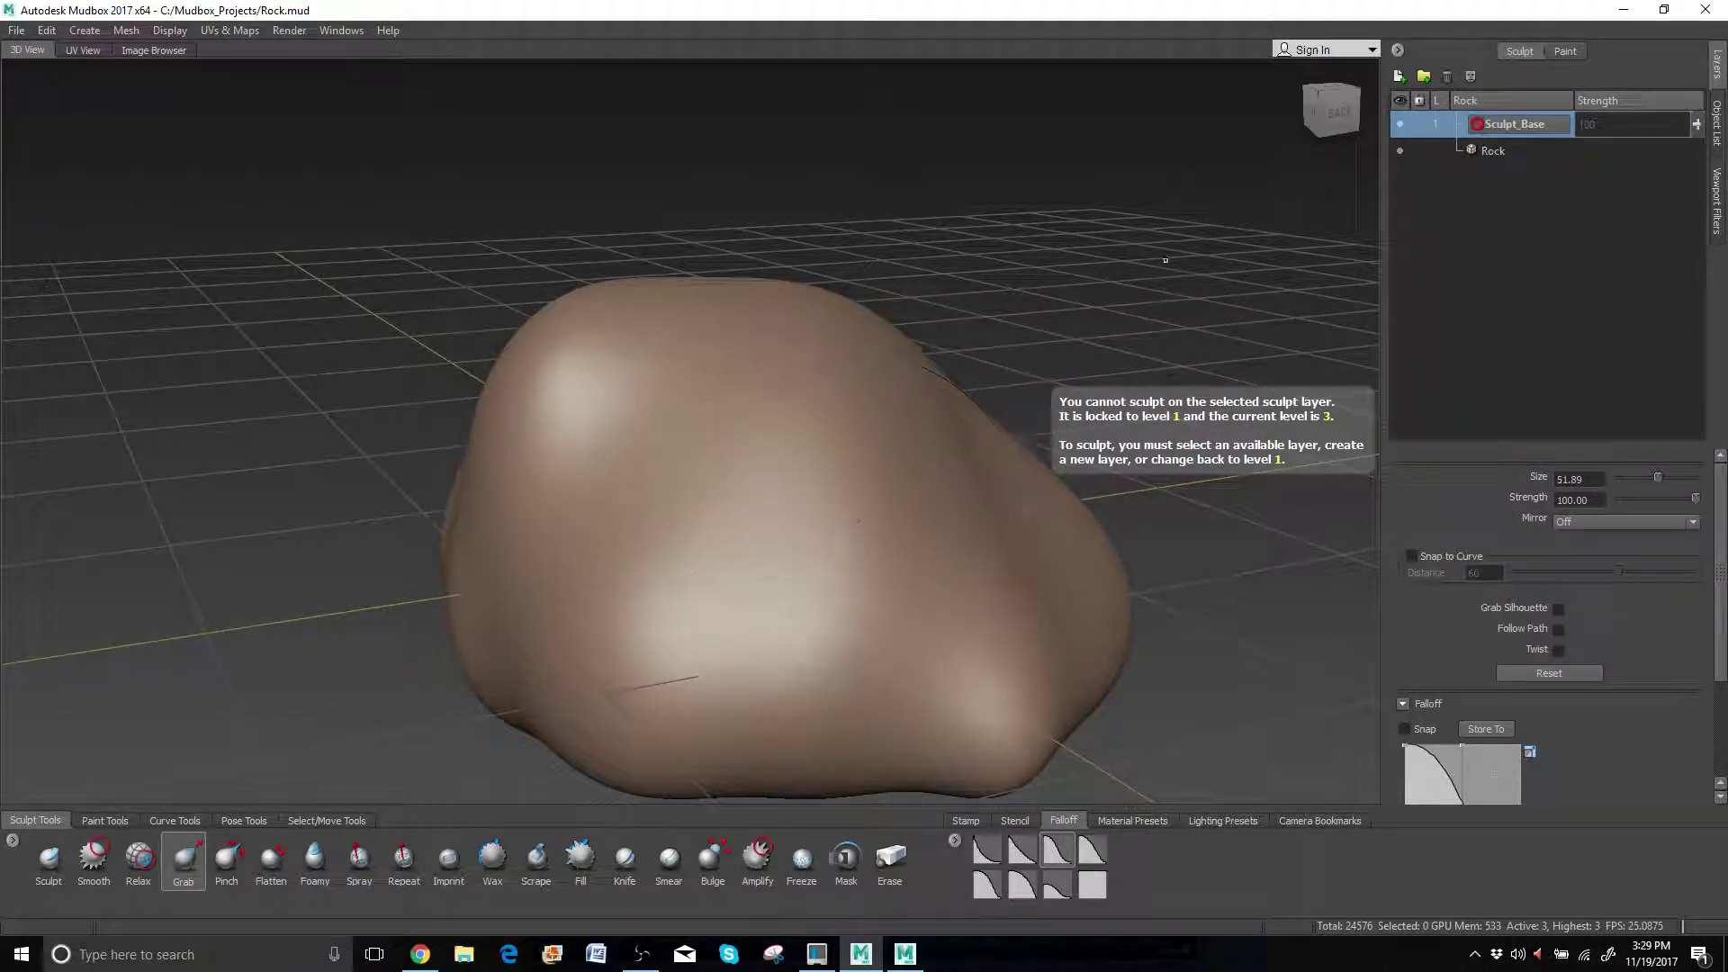
left_click(1399, 77)
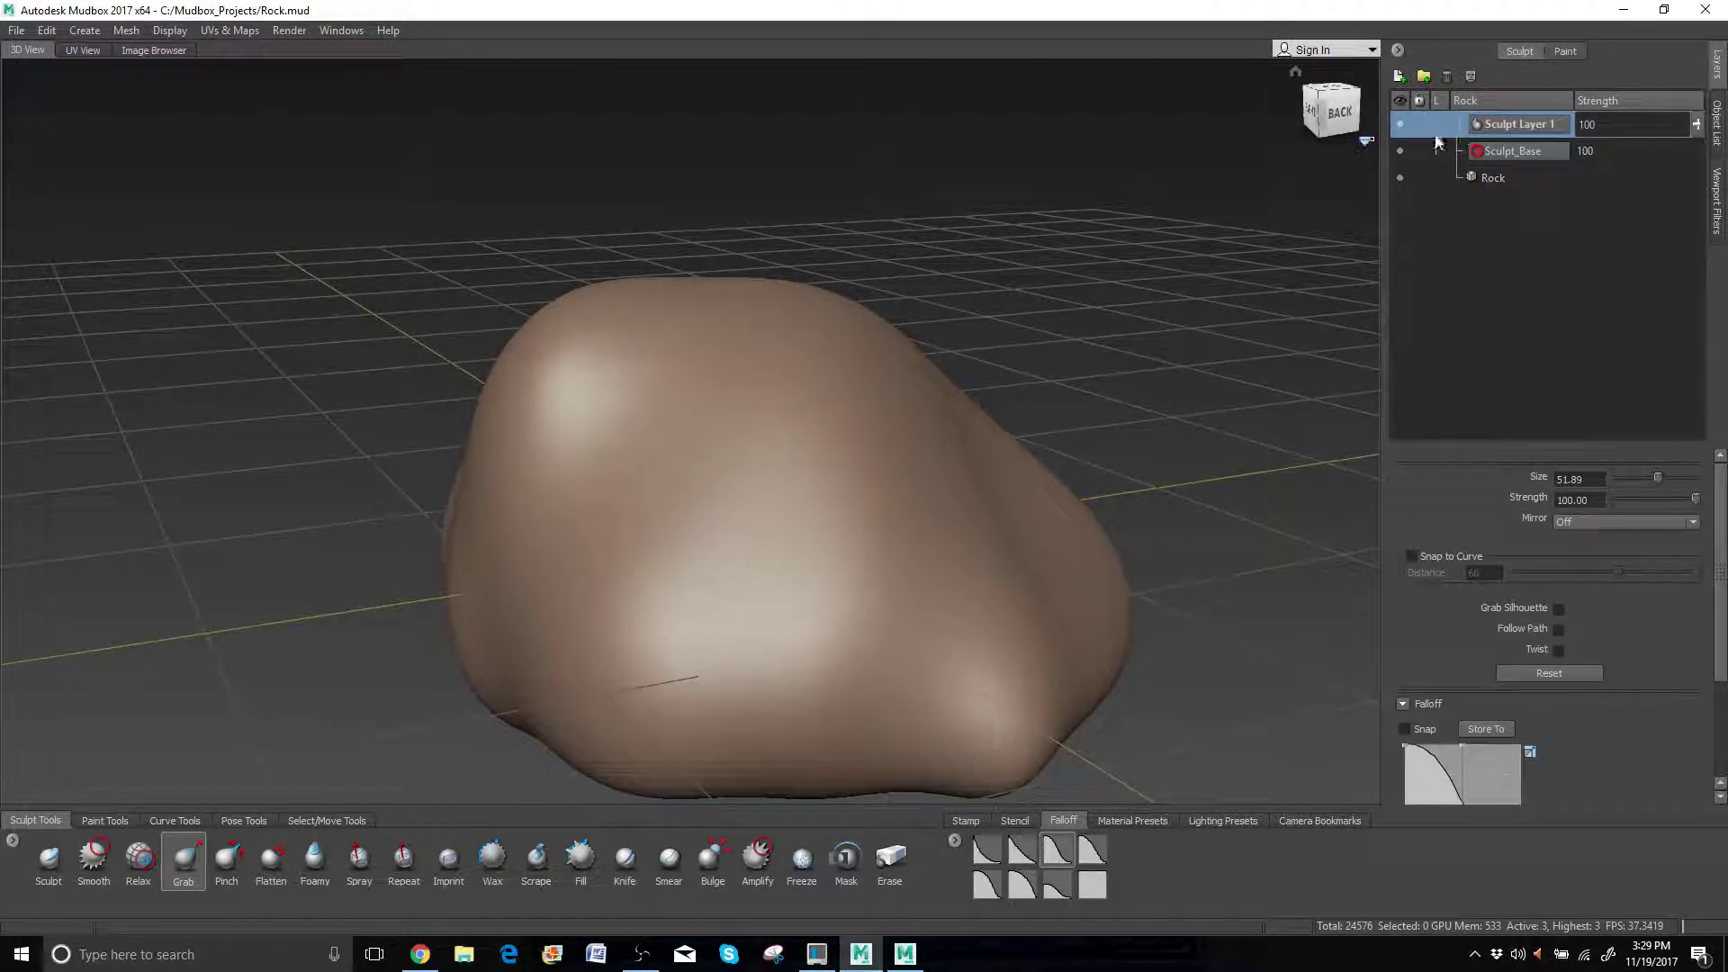
double_click(1508, 124)
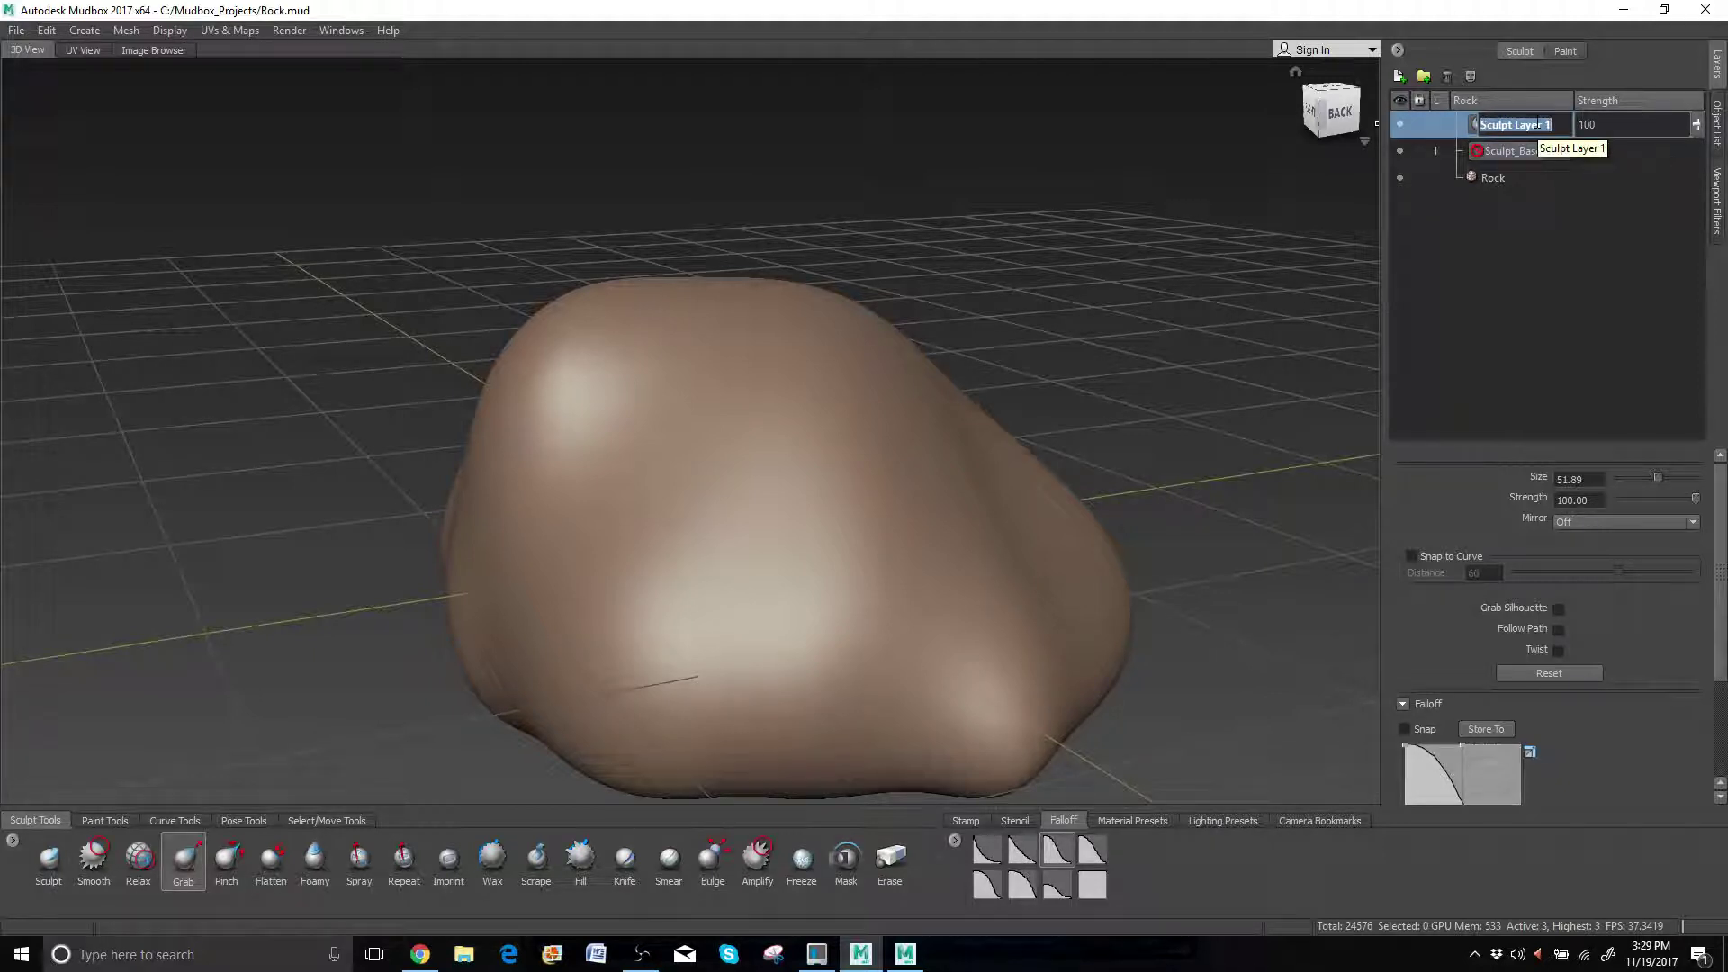
type("R")
type("ock_Detail1")
key("Return")
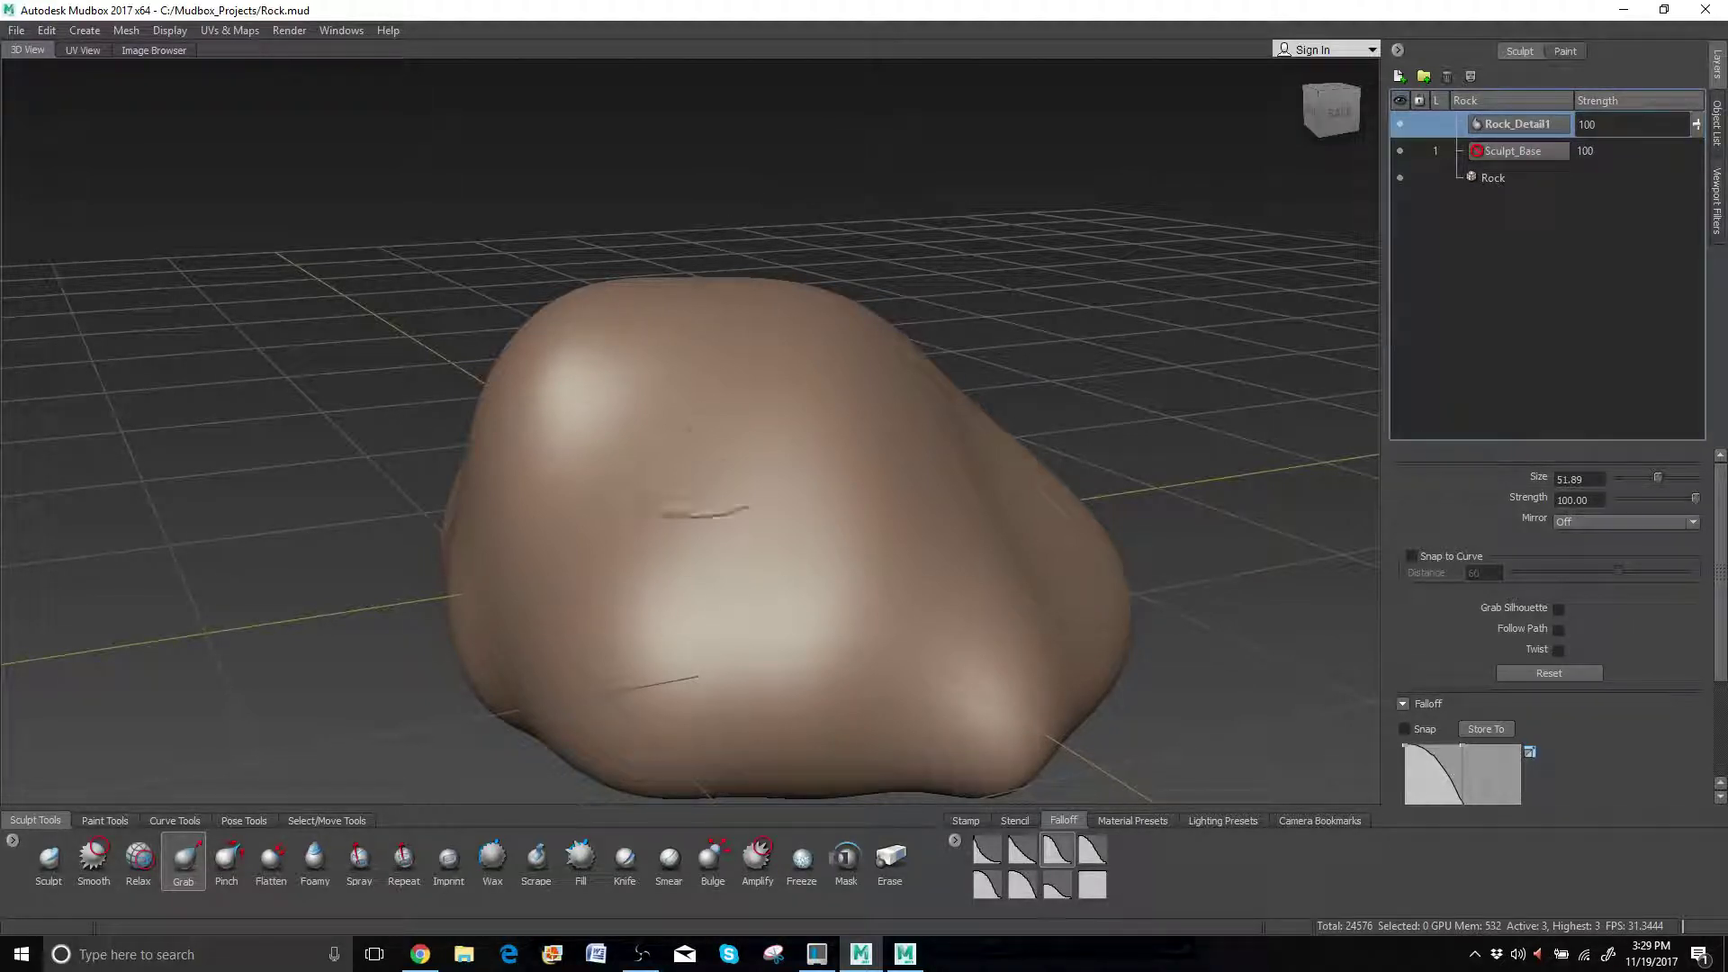
Set the brush size to 25.94, switch to the Sculpt tool, try a stamped stroke on the rock's back and undo it.
left_click_drag(838, 499, 799, 510, "alt")
middle_click_drag(798, 509, 799, 491, "alt")
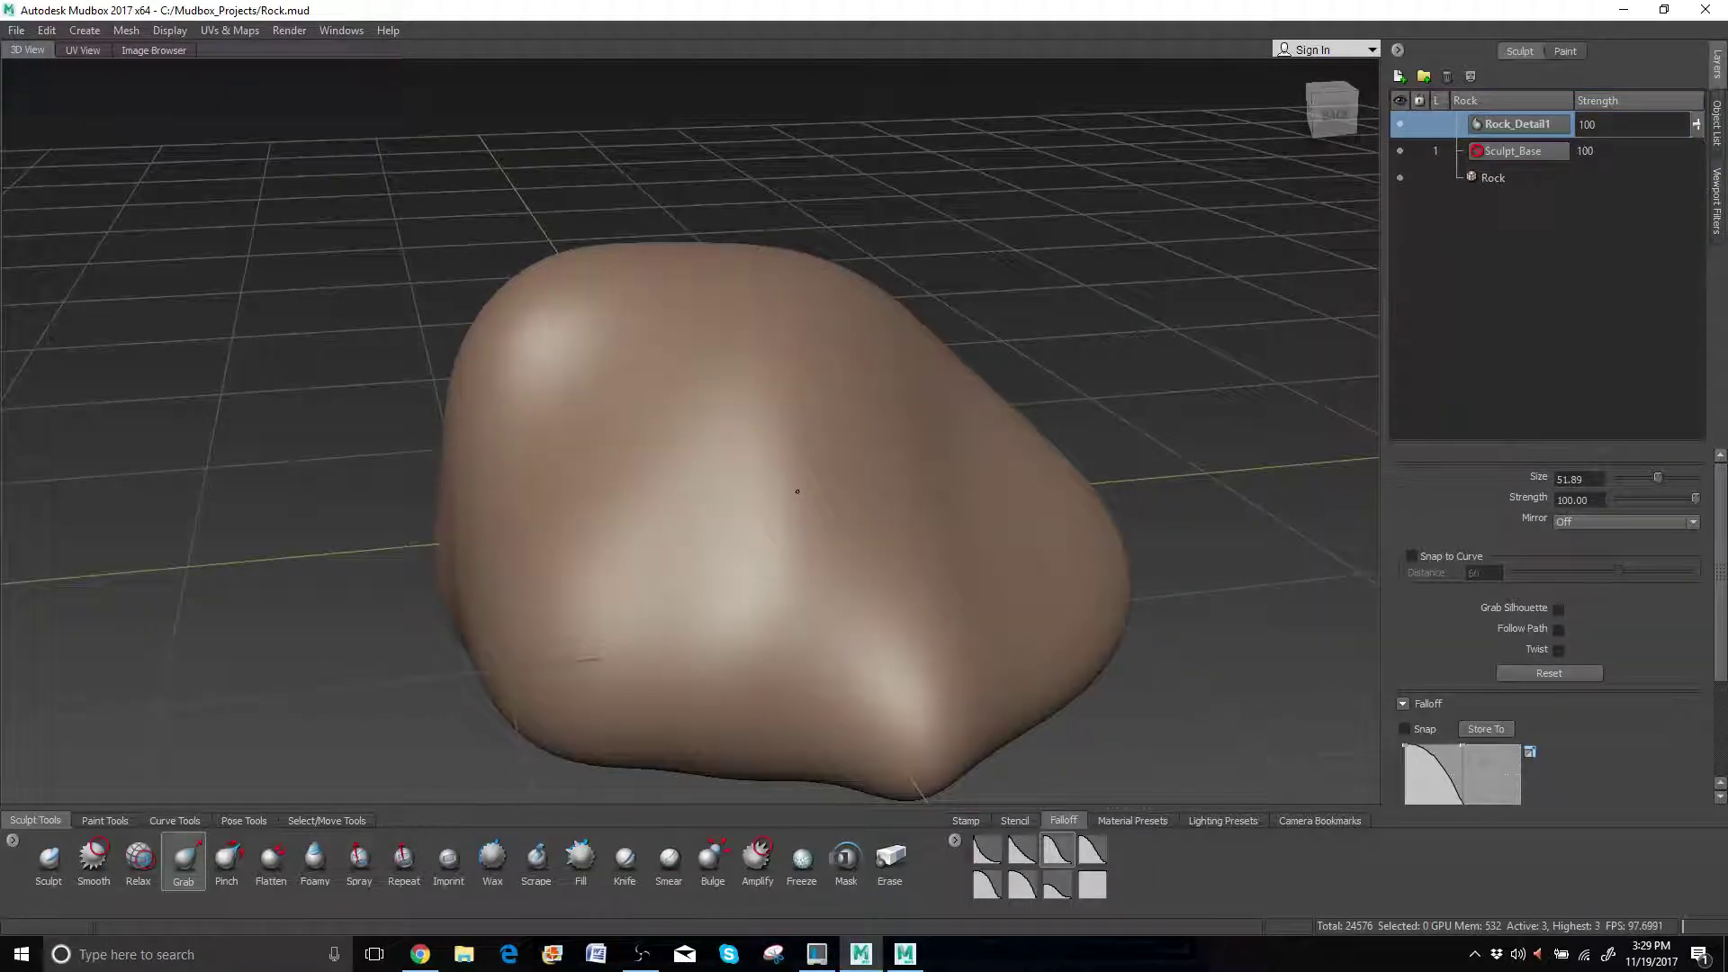
key("b")
left_click_drag(824, 455, 799, 478)
left_click(49, 862)
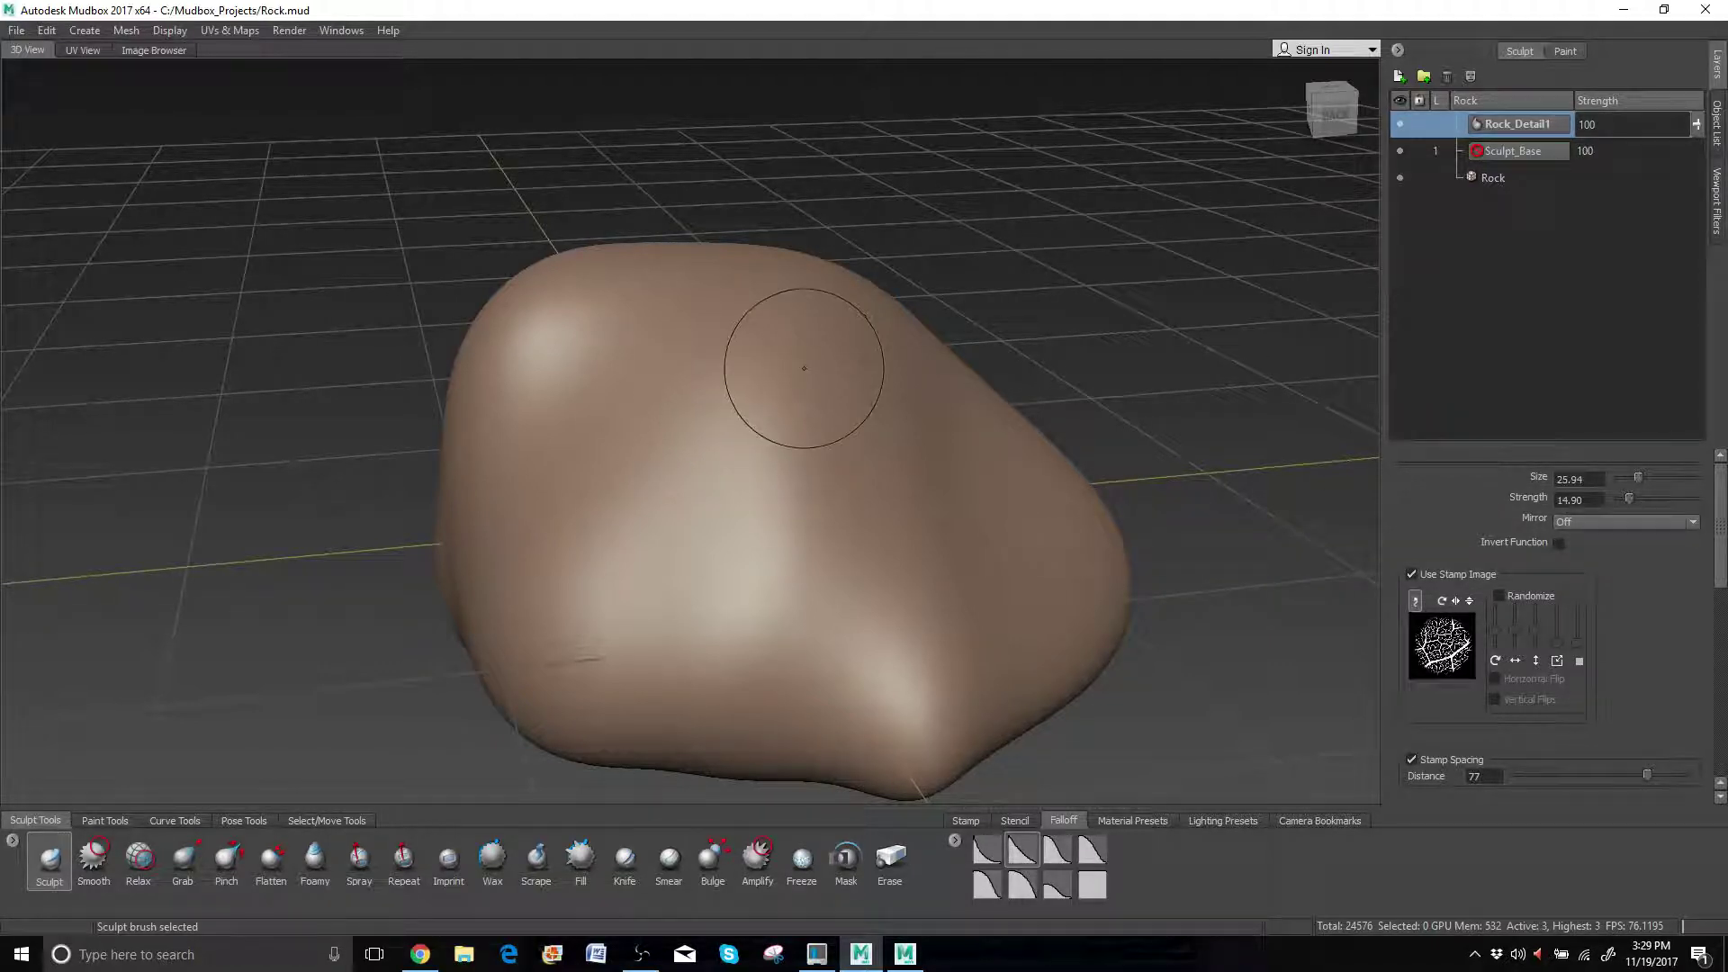
left_click_drag(824, 414, 860, 450)
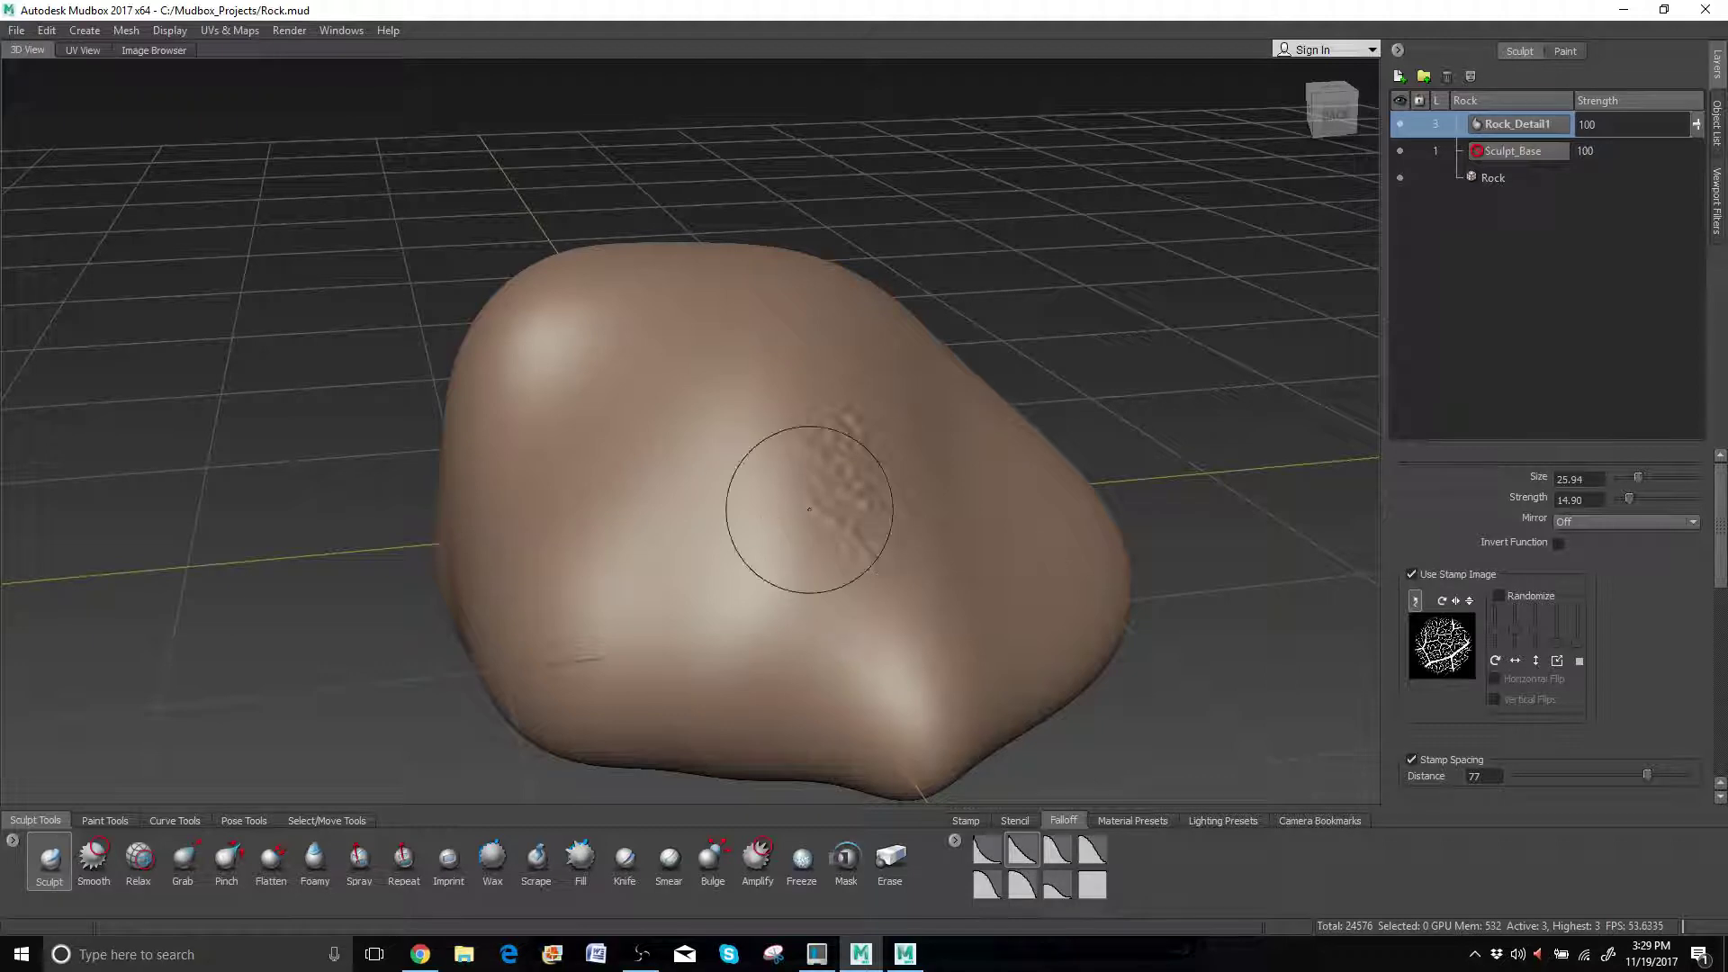
key("ctrl+z")
Turn off the stamp image, set the brush size to 19.19 and stamp spacing to 12, and raise a diagonal ridge down the rock's back.
left_click(1412, 574)
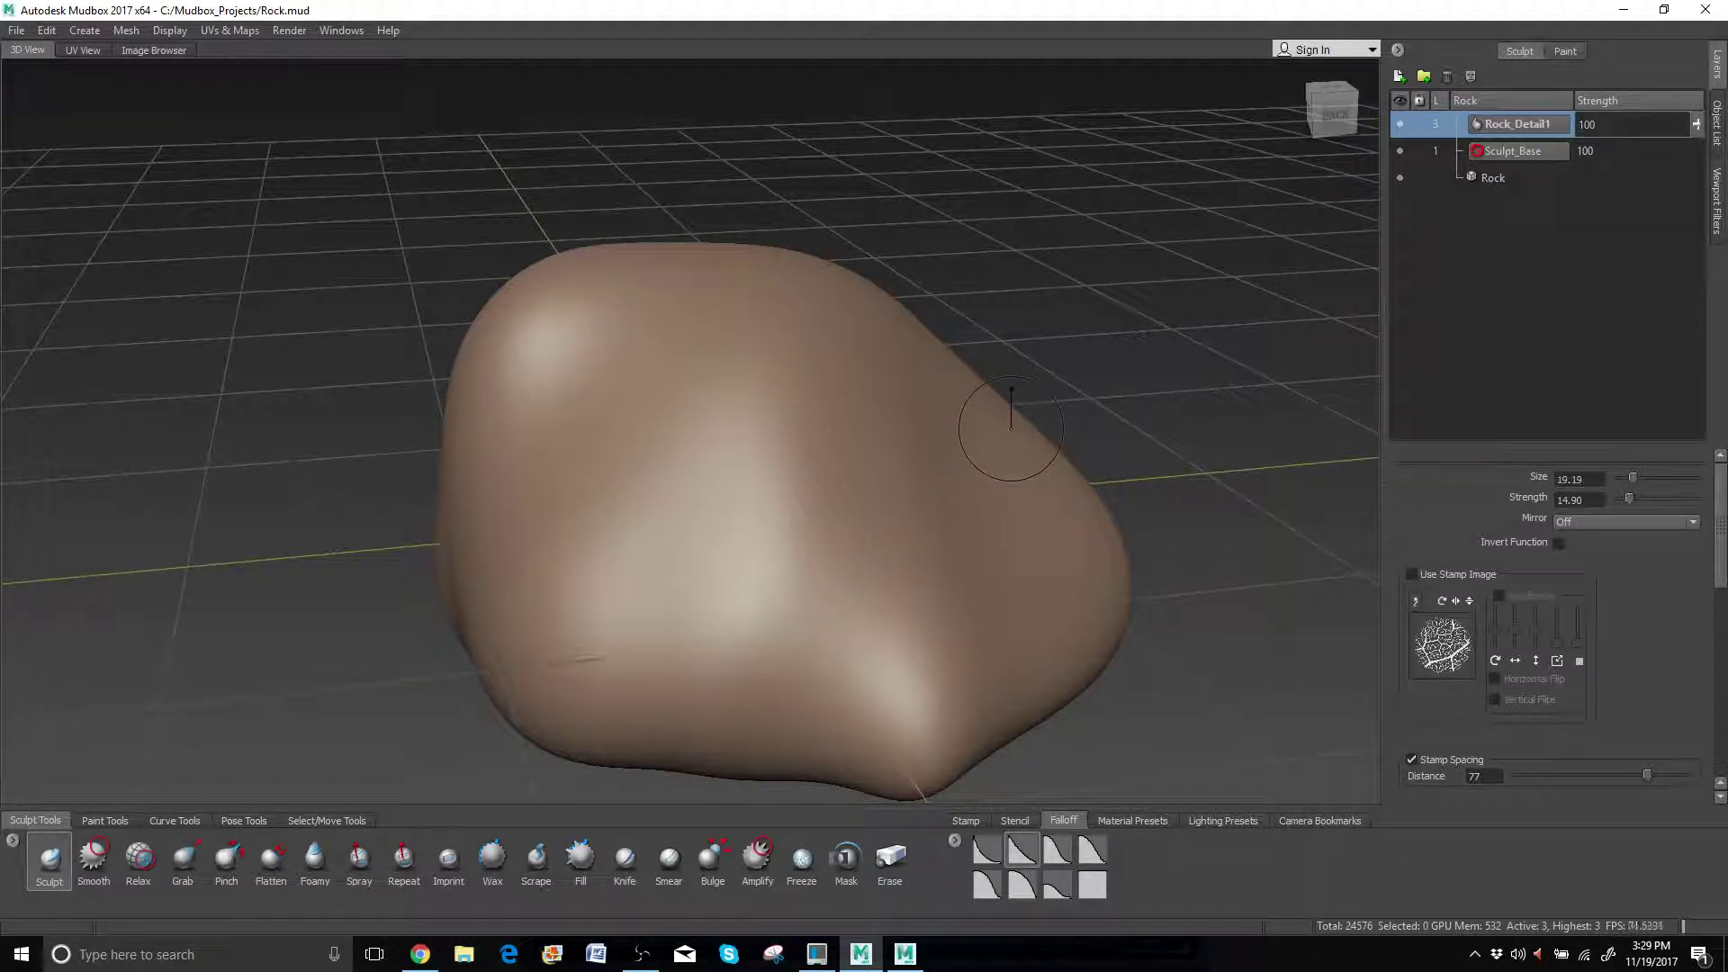
mouse_move(791, 355)
left_mouse_down()
mouse_move(814, 513)
mouse_move(875, 630)
left_mouse_up()
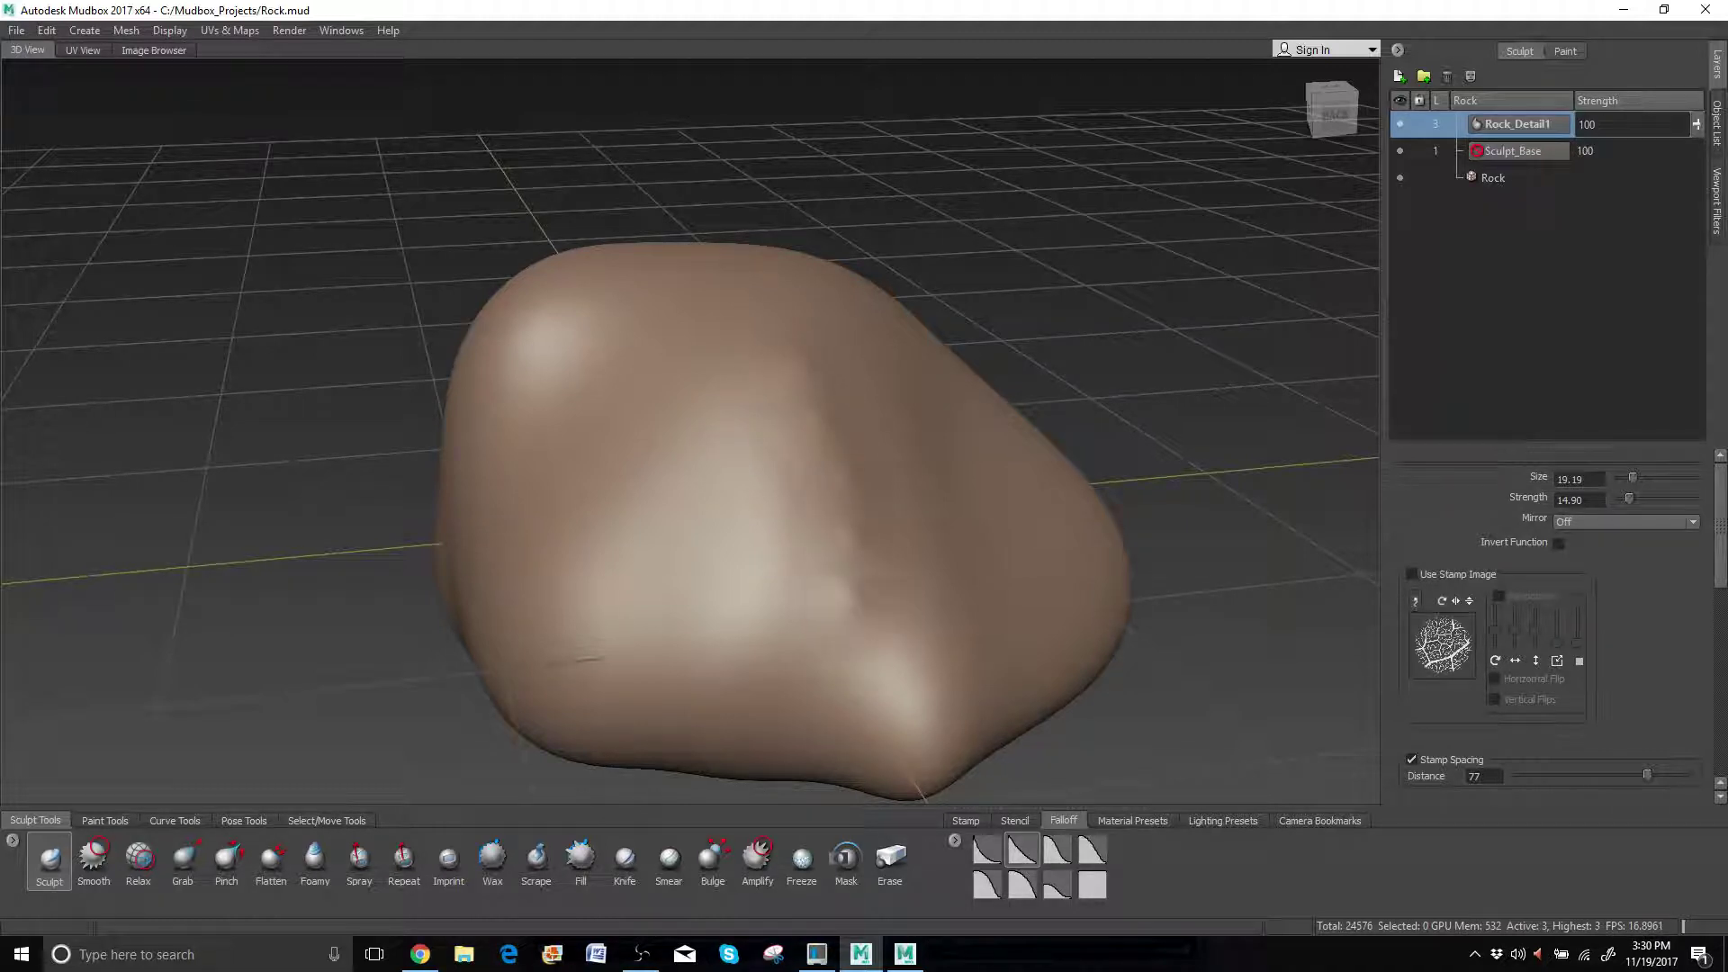
key("ctrl+z")
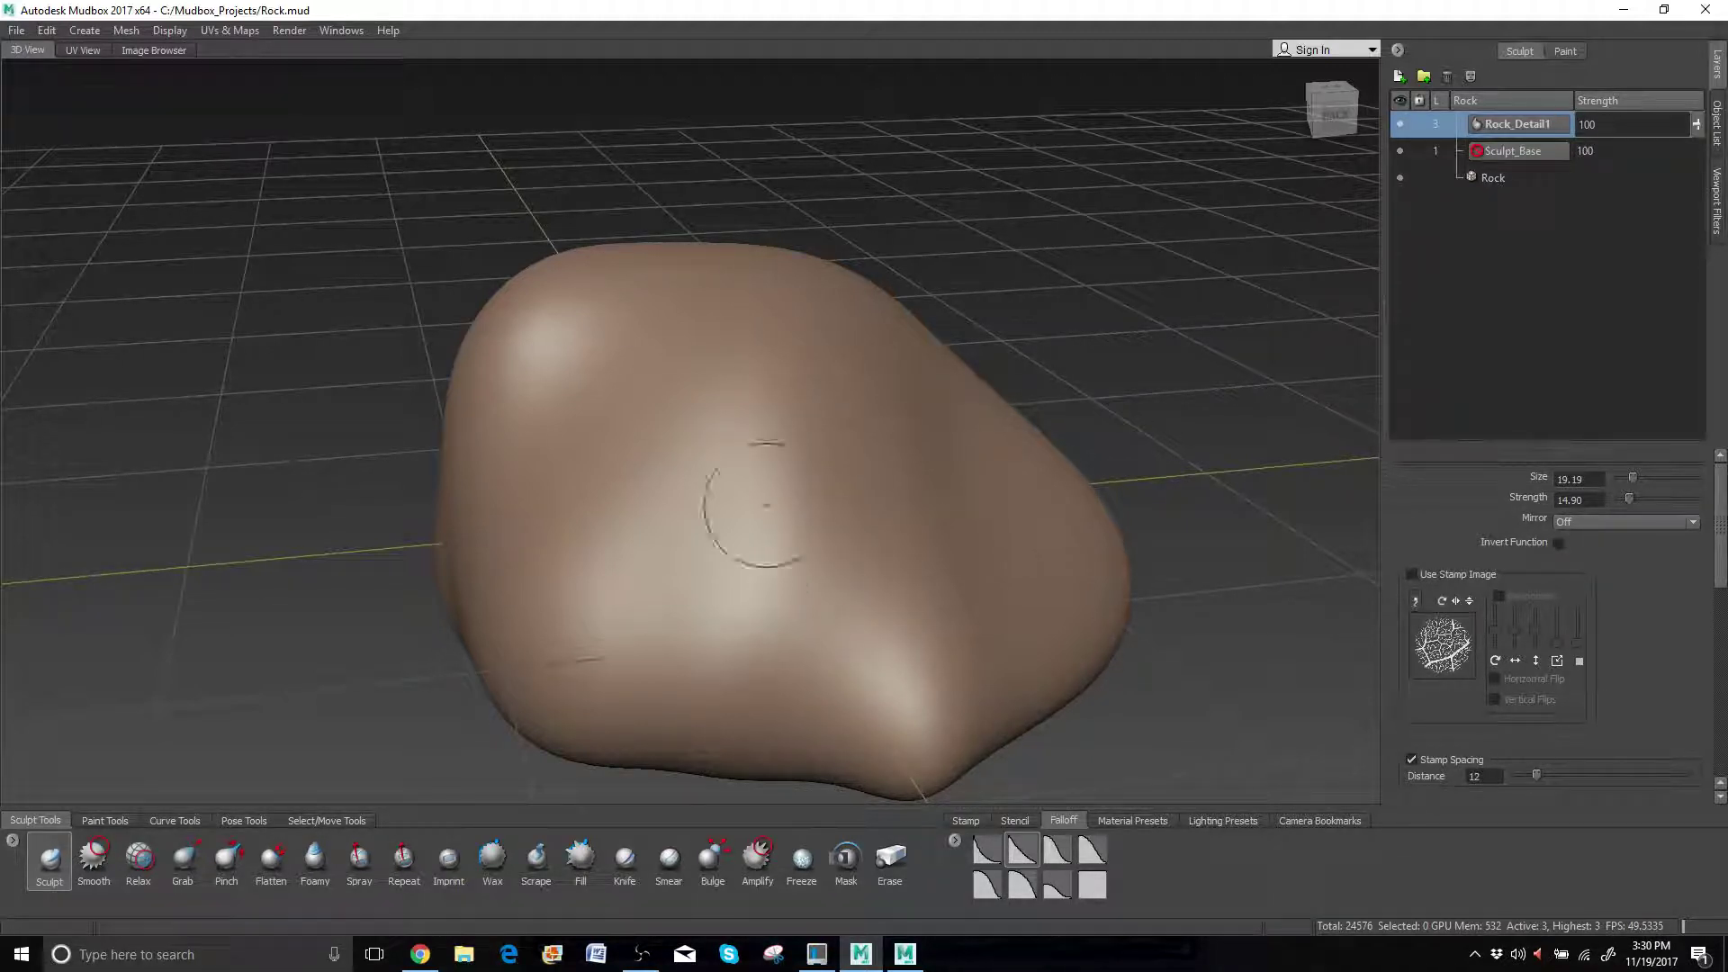
mouse_move(767, 382)
left_mouse_down()
mouse_move(830, 553)
mouse_move(900, 612)
left_mouse_up()
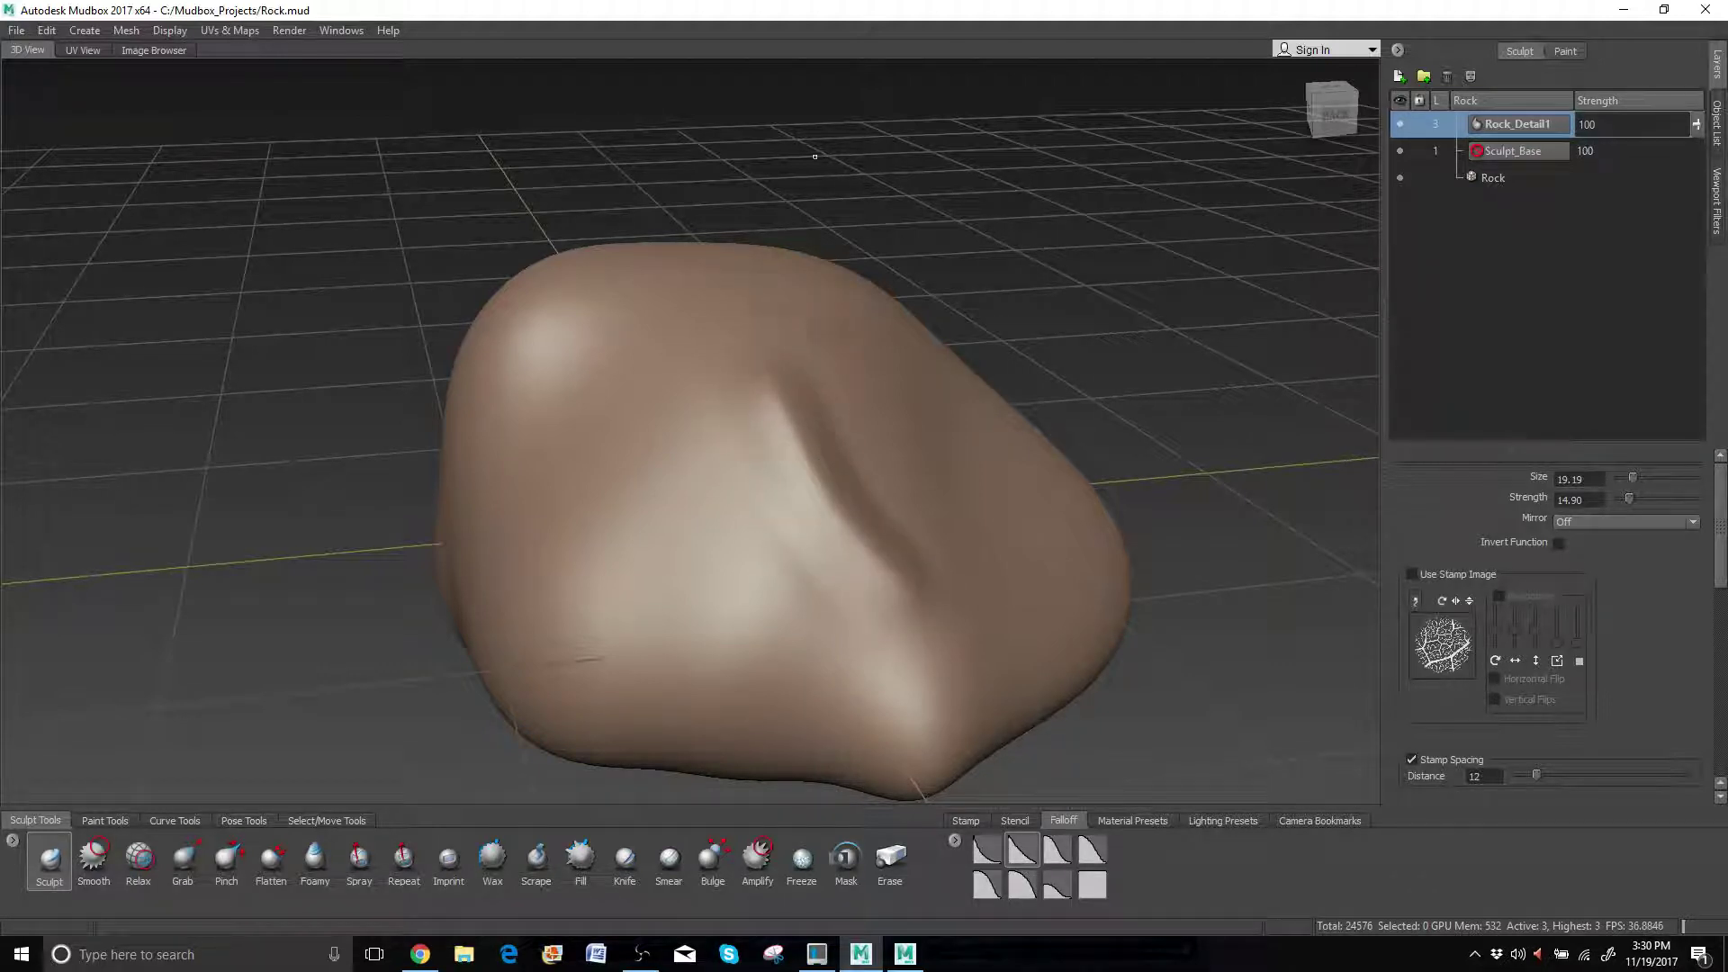
Extend the raised ridge down toward the rock's pointed base corner with the Sculpt brush.
mouse_move(814, 157)
left_mouse_down("alt")
mouse_move(887, 113)
mouse_move(832, 122)
left_mouse_up("alt")
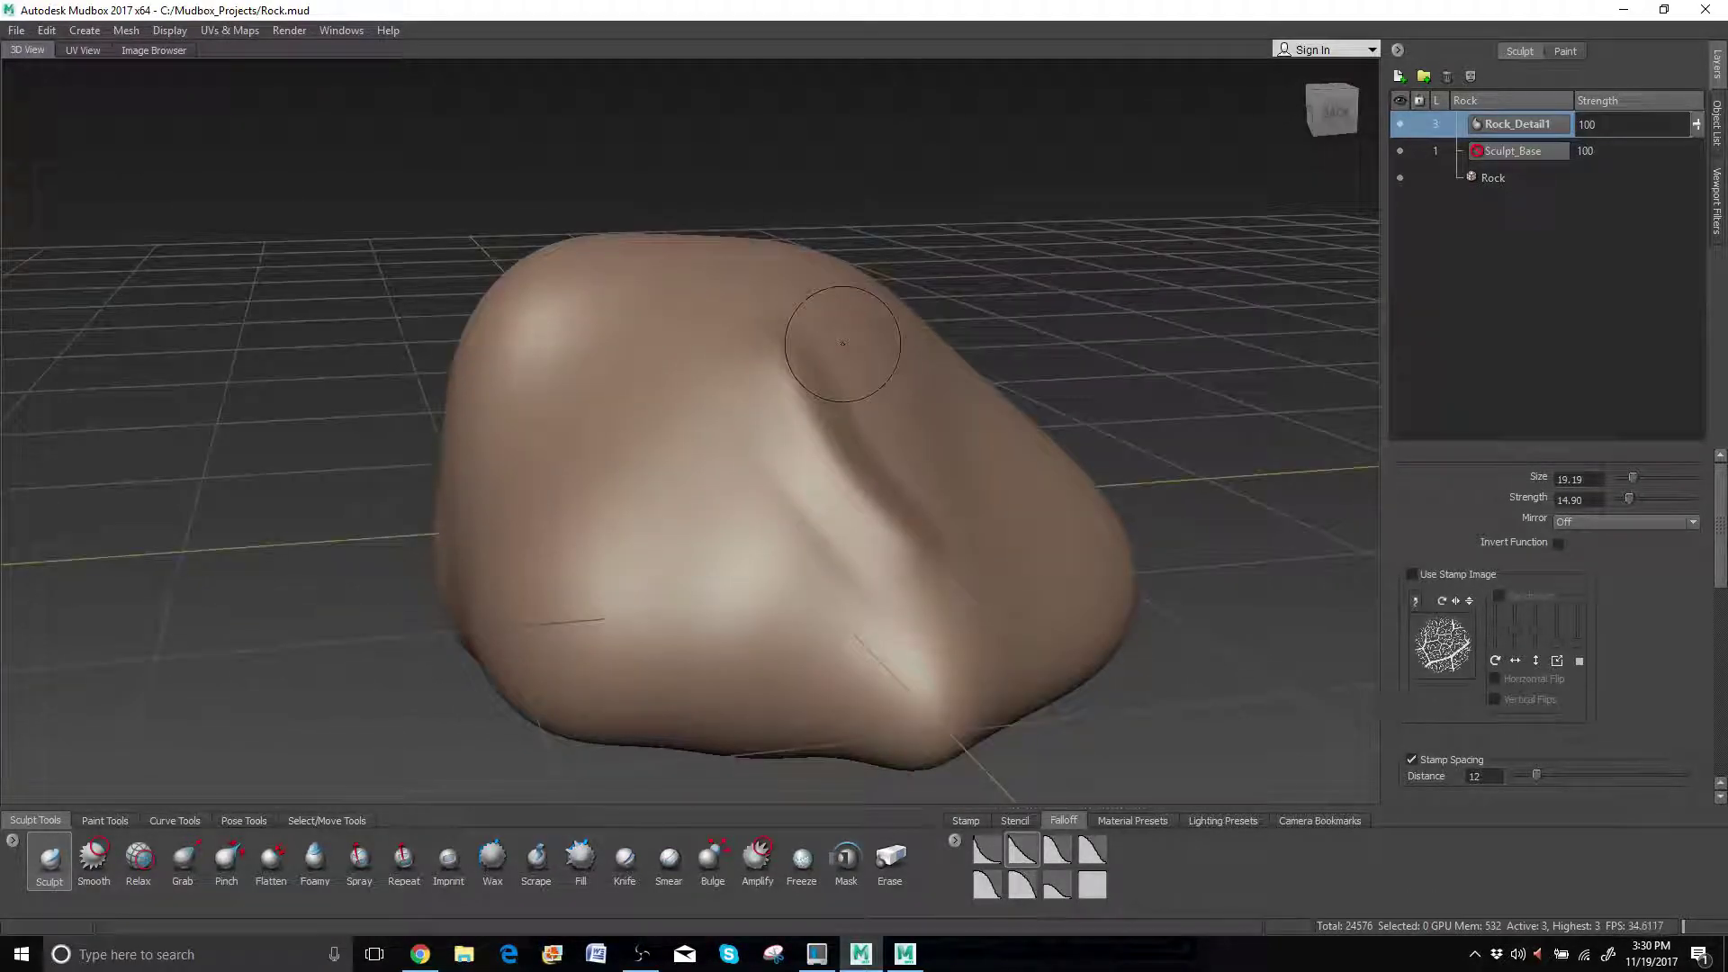
right_click_drag(843, 343, 899, 378, "alt")
mouse_move(945, 494)
left_mouse_down("alt")
mouse_move(936, 468)
mouse_move(958, 550)
mouse_move(1049, 681)
left_mouse_up("alt")
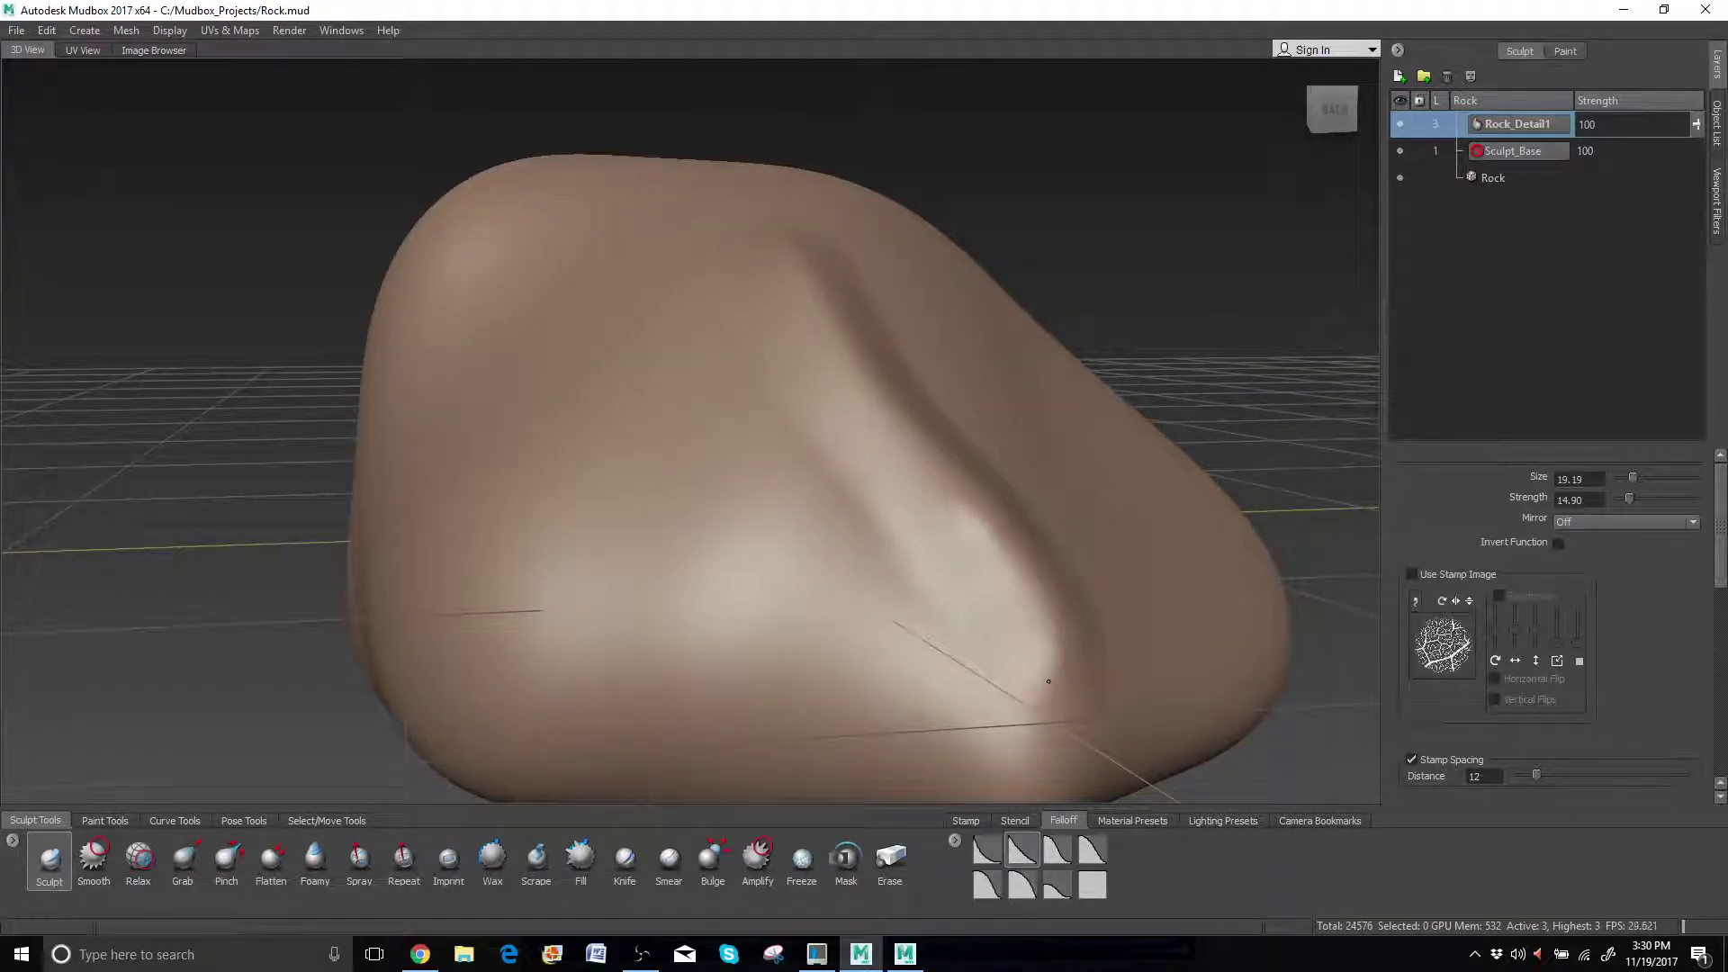
left_click_drag(977, 450, 940, 509, "alt")
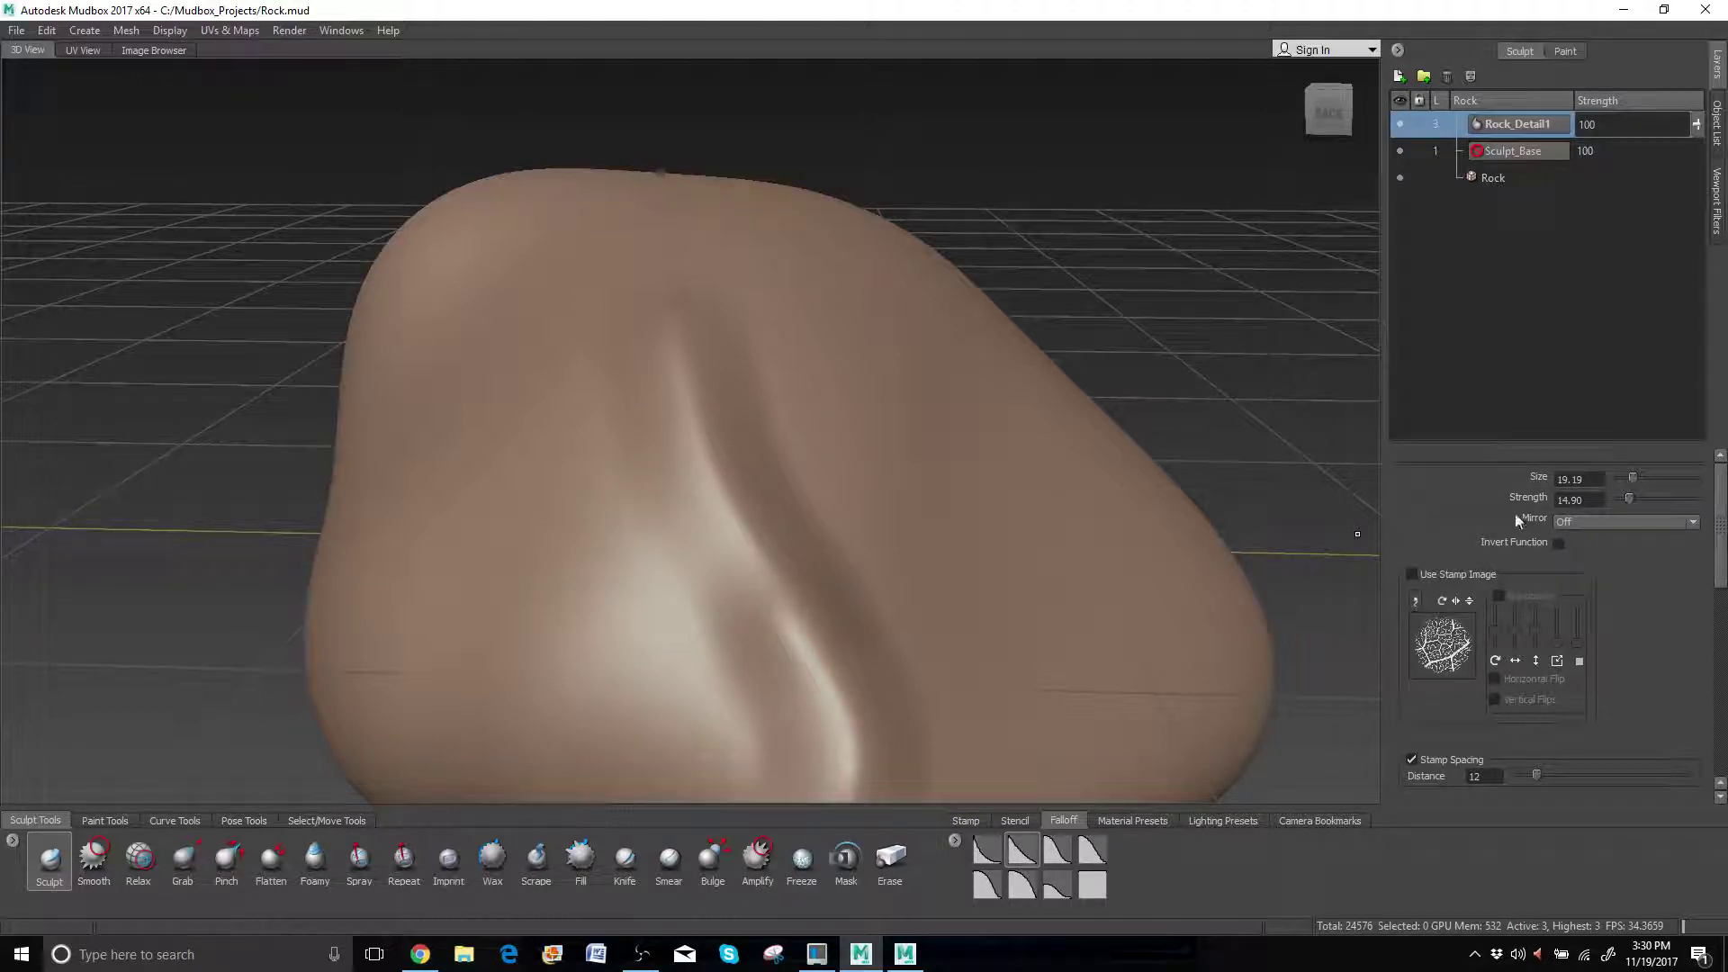
Invert the Sculpt brush and carve long grooves down both sides of the raised ridge.
left_click(1556, 544)
left_click_drag(810, 328, 862, 381)
left_click_drag(774, 324, 990, 706)
scroll(981, 550, "down", 3)
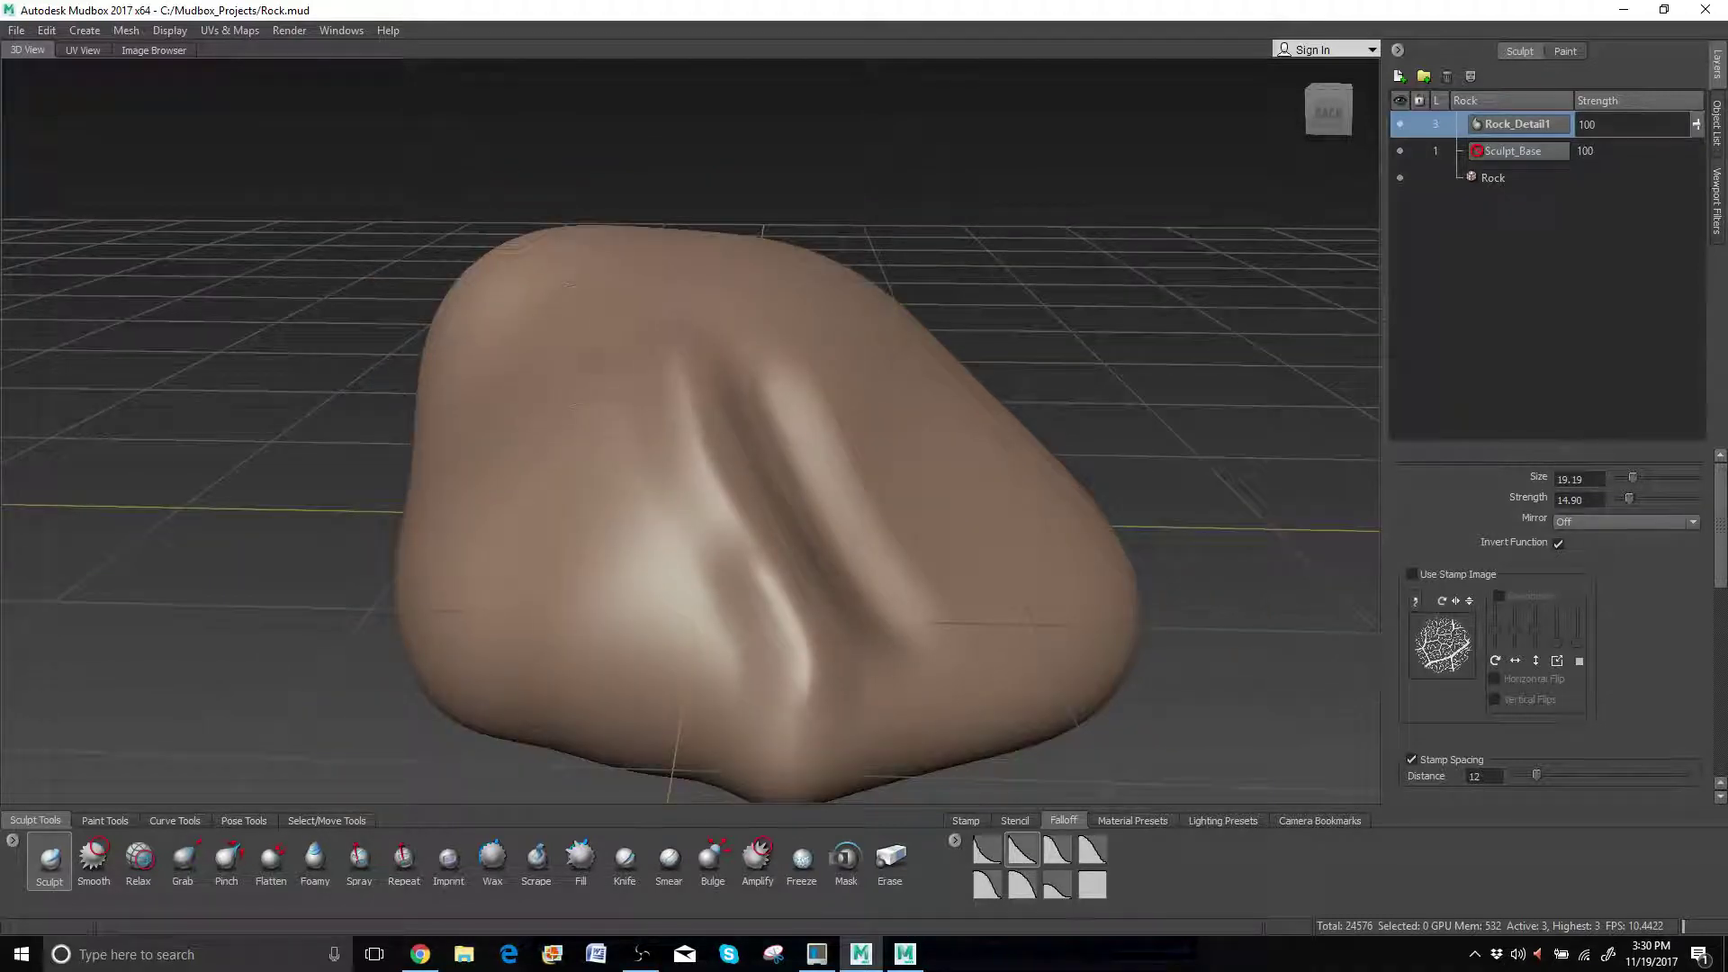
mouse_move(595, 358)
left_mouse_down()
mouse_move(688, 551)
mouse_move(716, 691)
left_mouse_up()
mouse_move(799, 475)
left_mouse_down("alt")
mouse_move(968, 431)
mouse_move(880, 477)
left_mouse_up("alt")
Soften the edge of the carved groove using the Smooth tool at size 28.30 and strength 42.50.
key("shift")
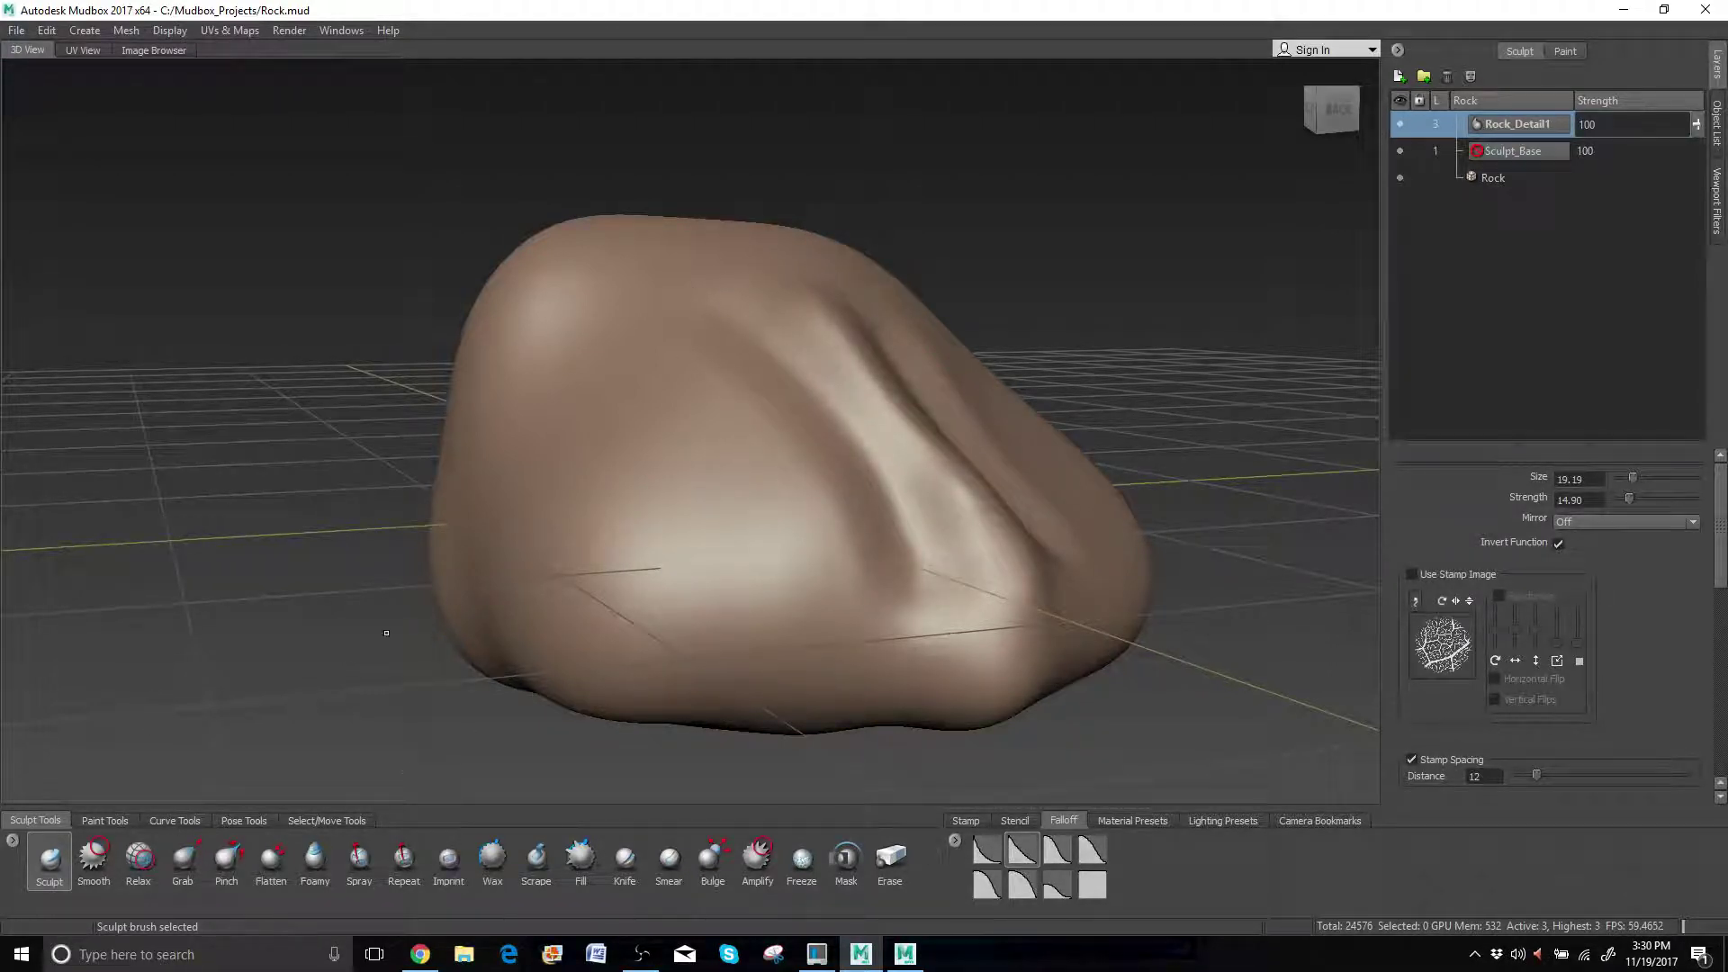
left_click(99, 873)
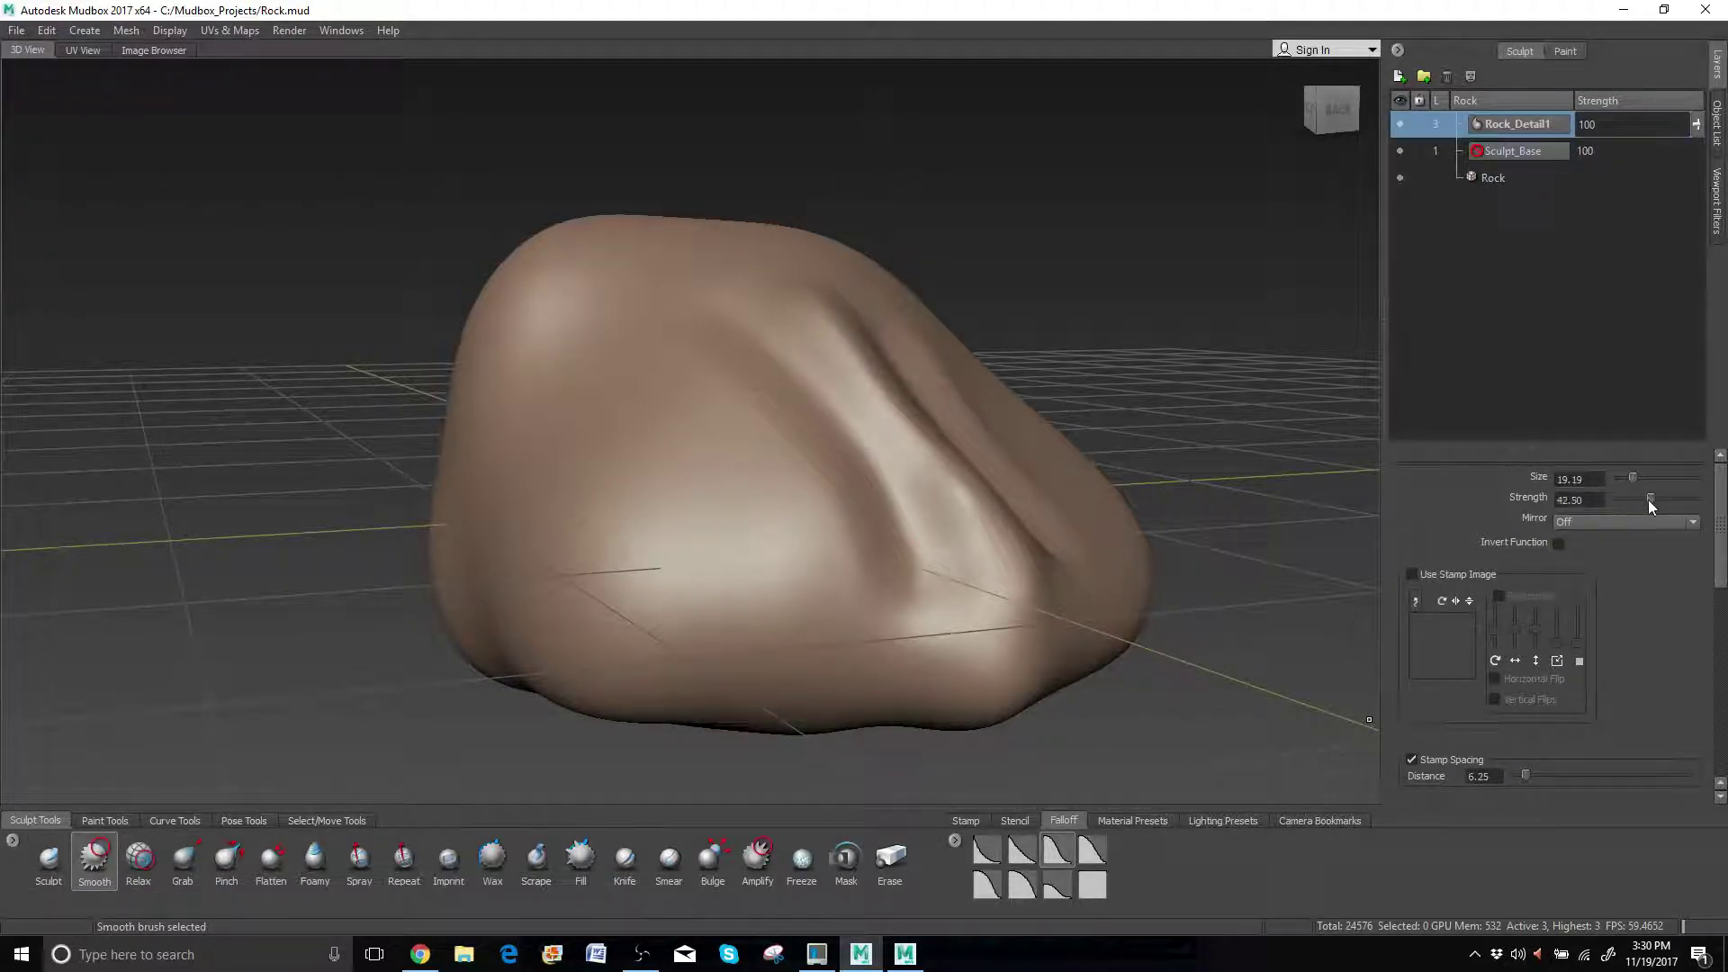
key("b")
left_click_drag(786, 353, 820, 331)
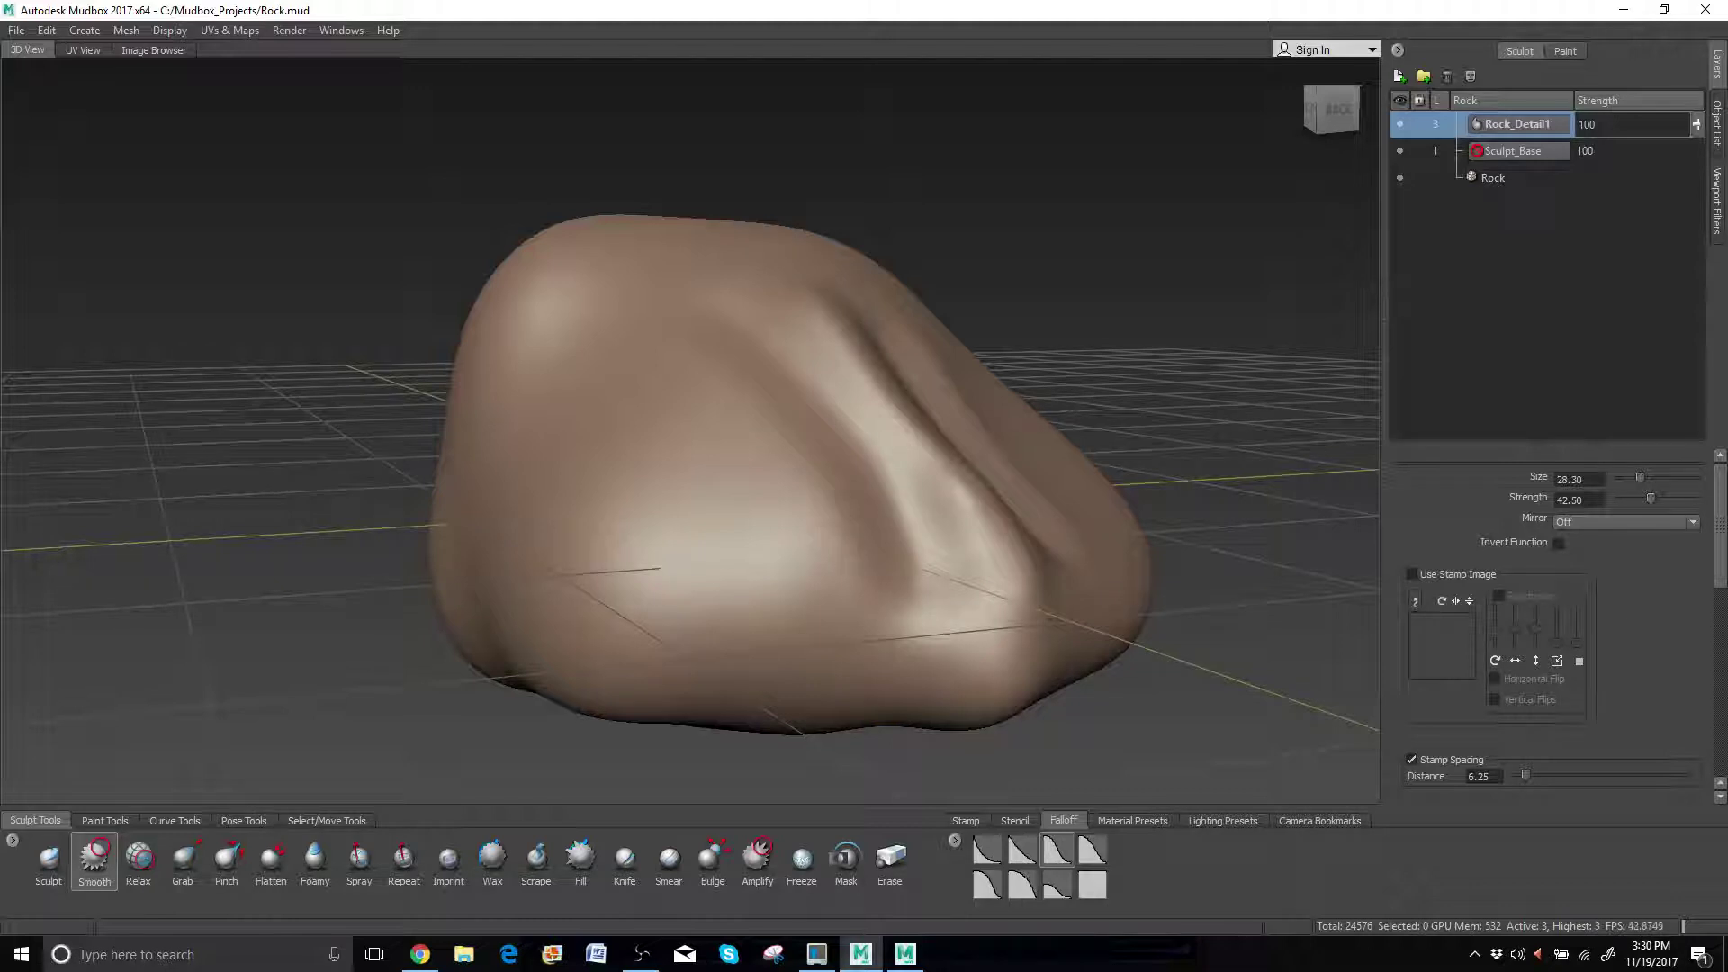
left_click_drag(914, 567, 765, 410, "alt")
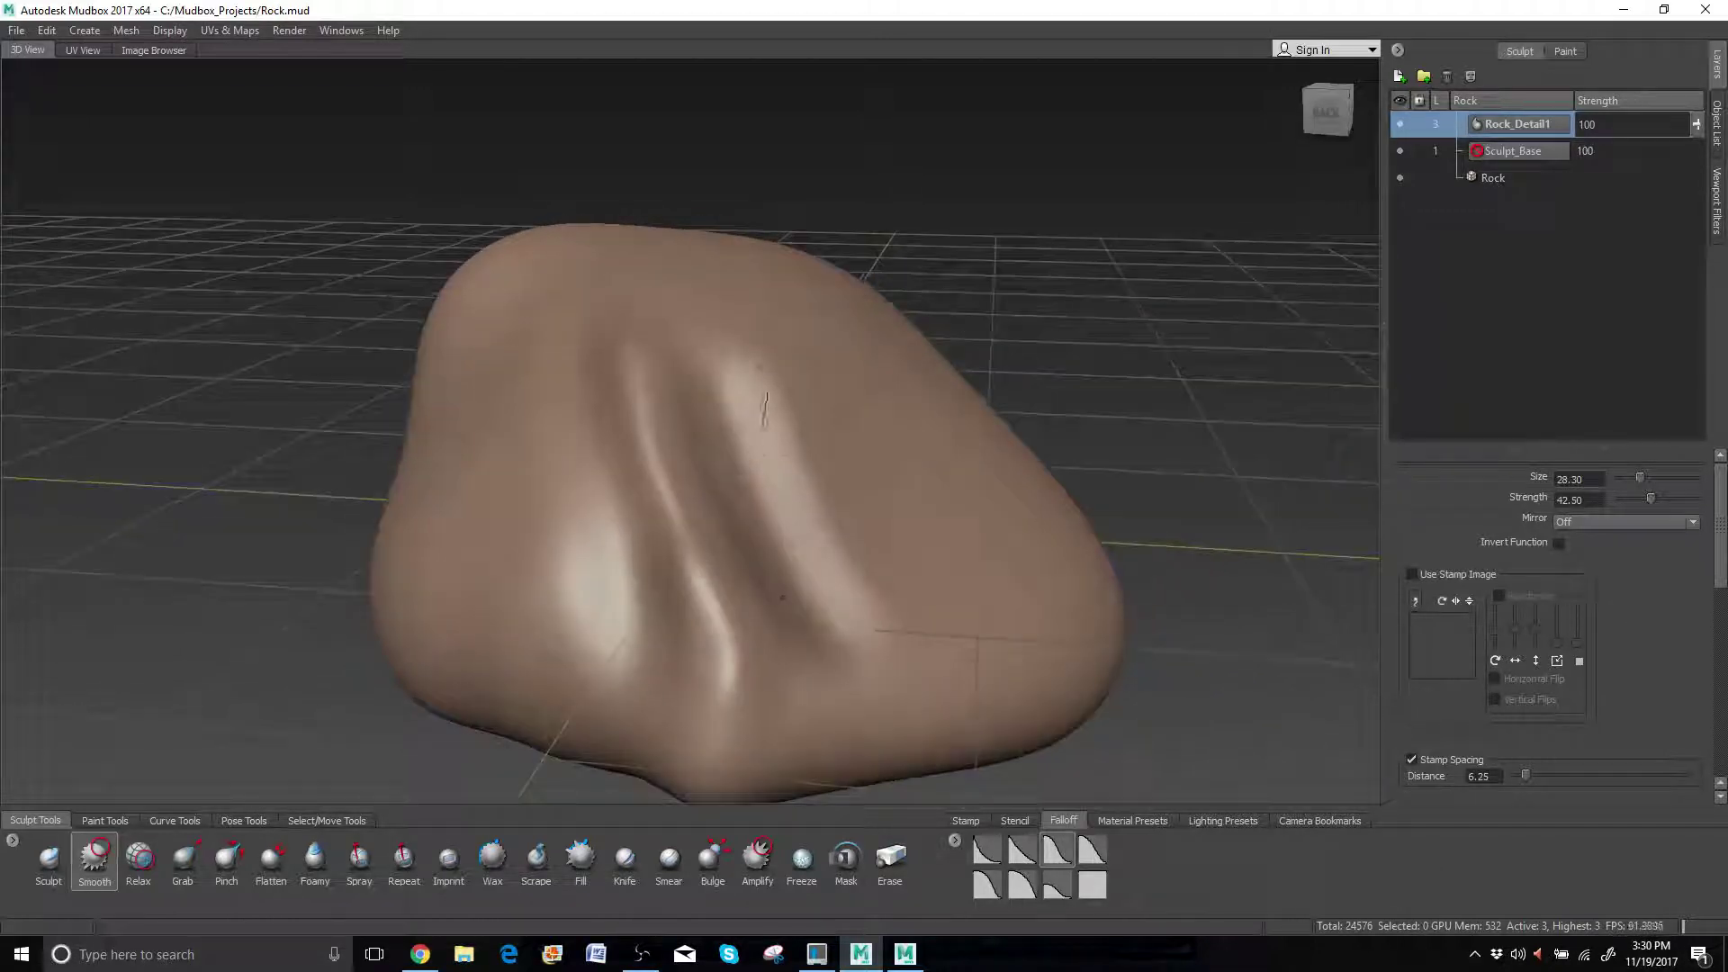
mouse_move(768, 514)
left_mouse_down()
mouse_move(833, 608)
mouse_move(845, 596)
left_mouse_up()
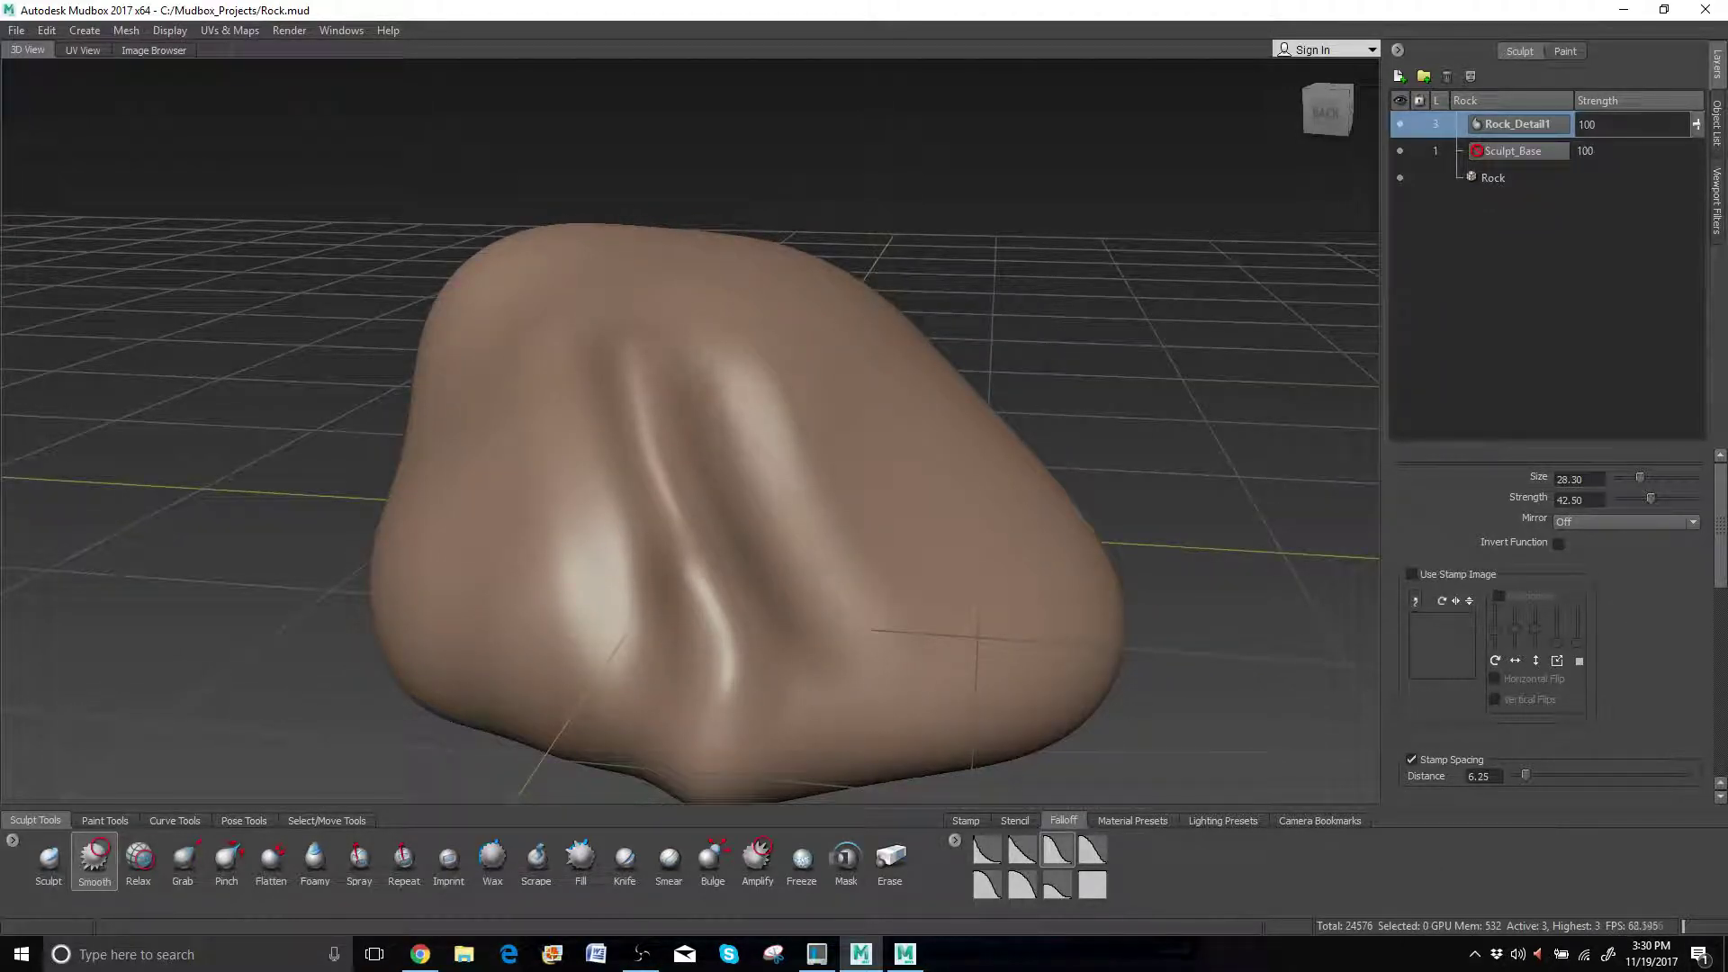
Sharpen the diagonal ridge and its grooves on the rock's back using Amplify at size 28.30 and strength 15.00.
left_click_drag(700, 494, 833, 432, "alt")
right_click_drag(832, 432, 867, 421, "alt")
left_click_drag(899, 402, 815, 369, "alt")
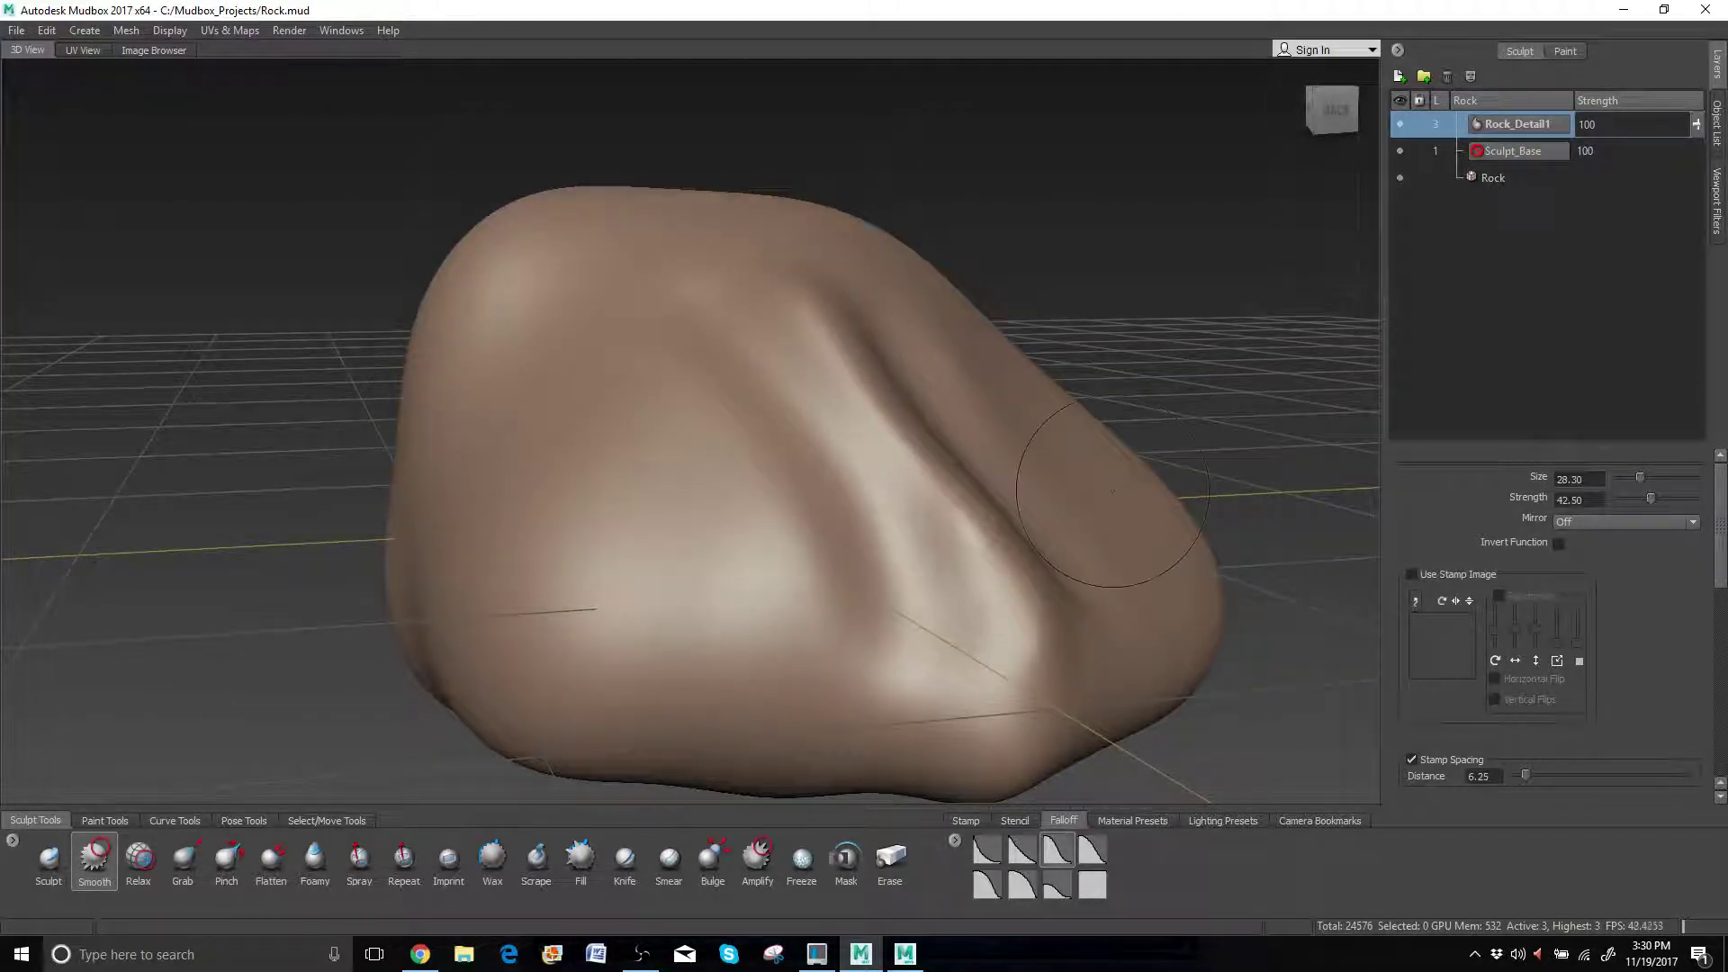
left_click_drag(1112, 491, 720, 356, "alt")
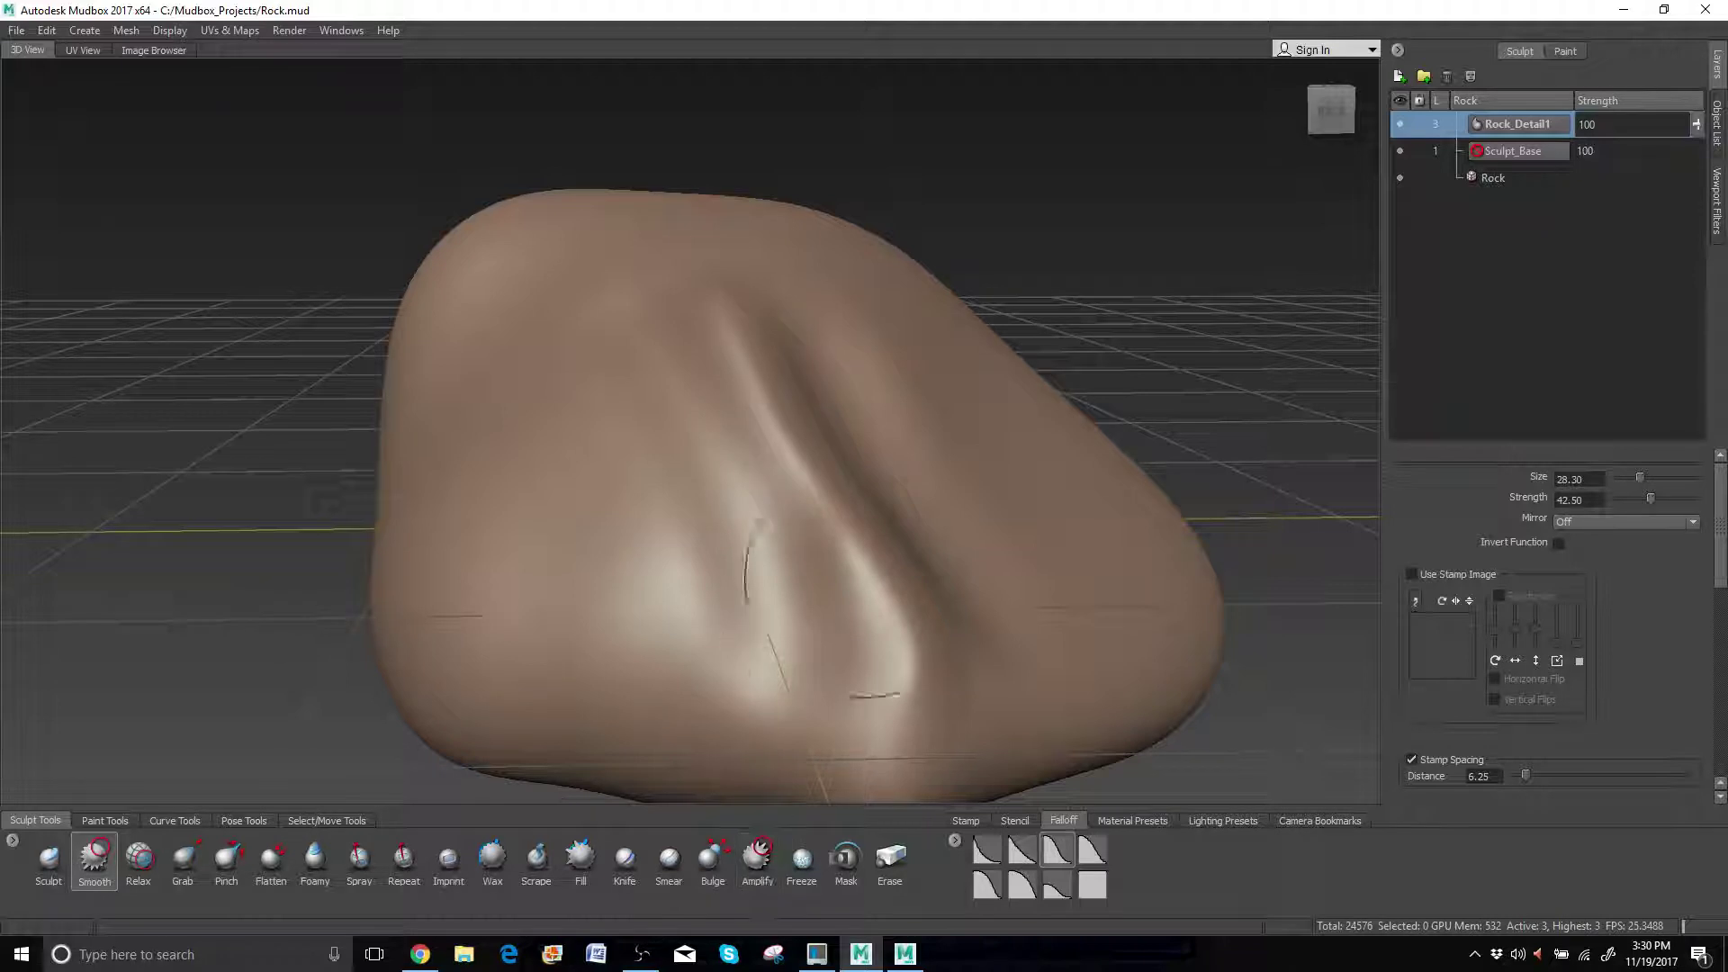
mouse_move(863, 562)
left_mouse_down("alt")
mouse_move(927, 551)
mouse_move(896, 565)
mouse_move(848, 536)
left_mouse_up("alt")
left_click(758, 857)
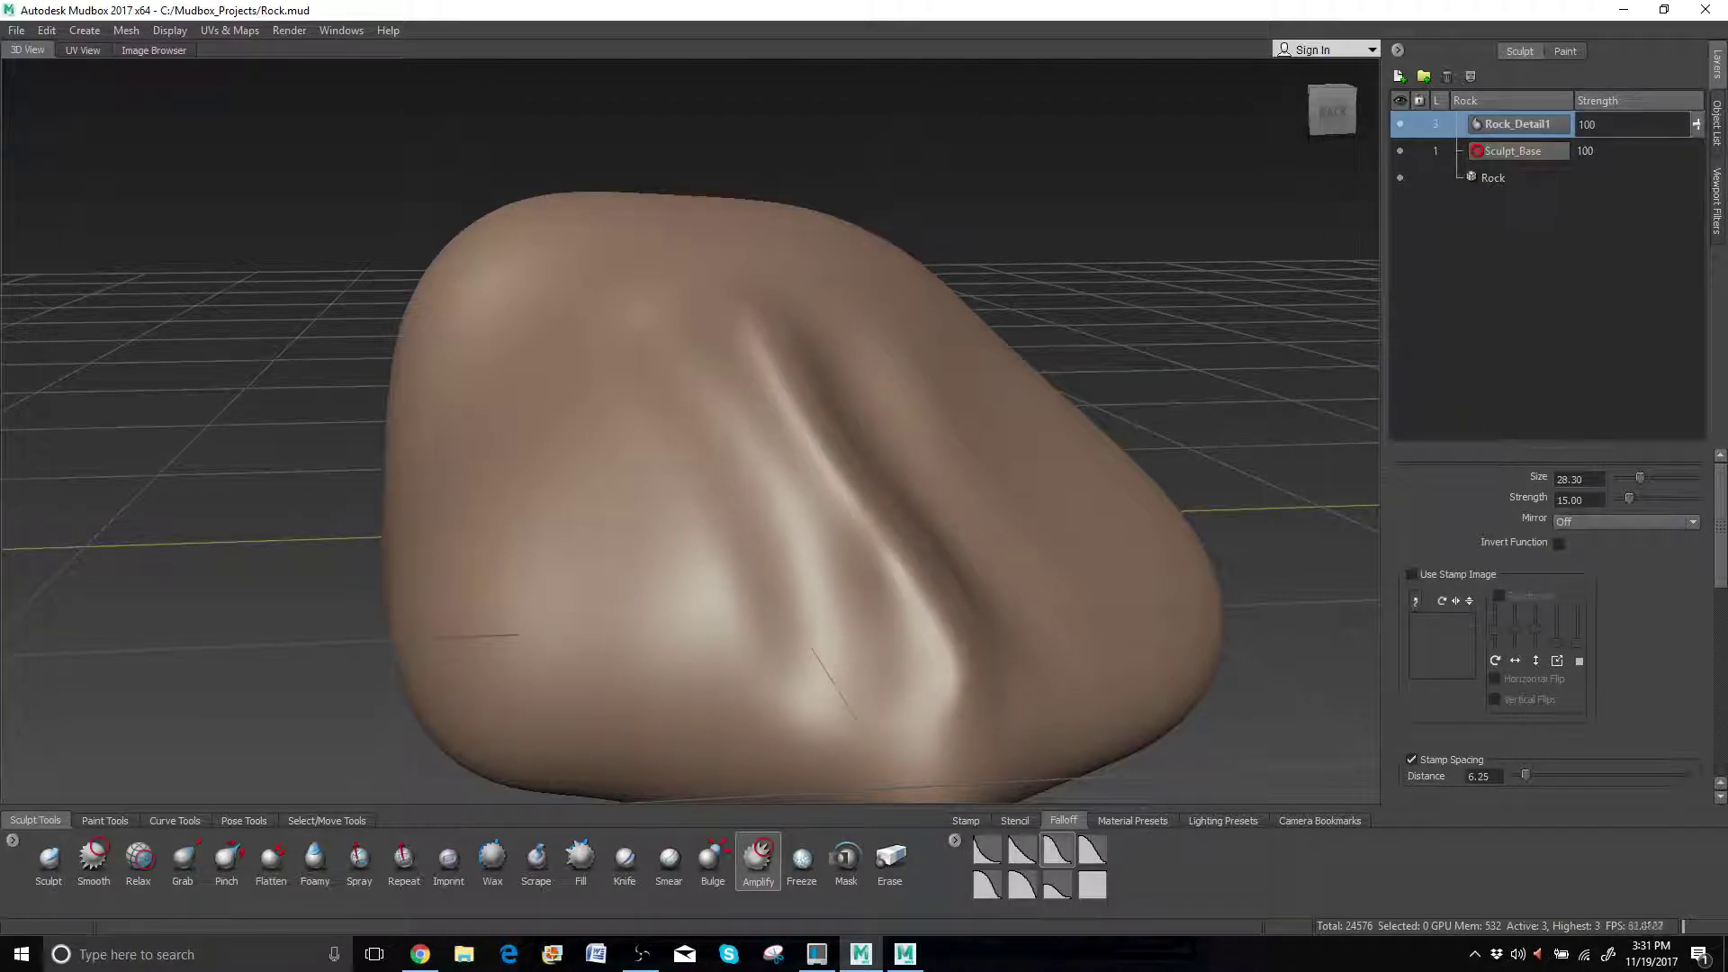
left_click_drag(914, 585, 841, 479)
left_click_drag(919, 647, 774, 643, "alt")
left_click_drag(684, 405, 939, 449, "alt")
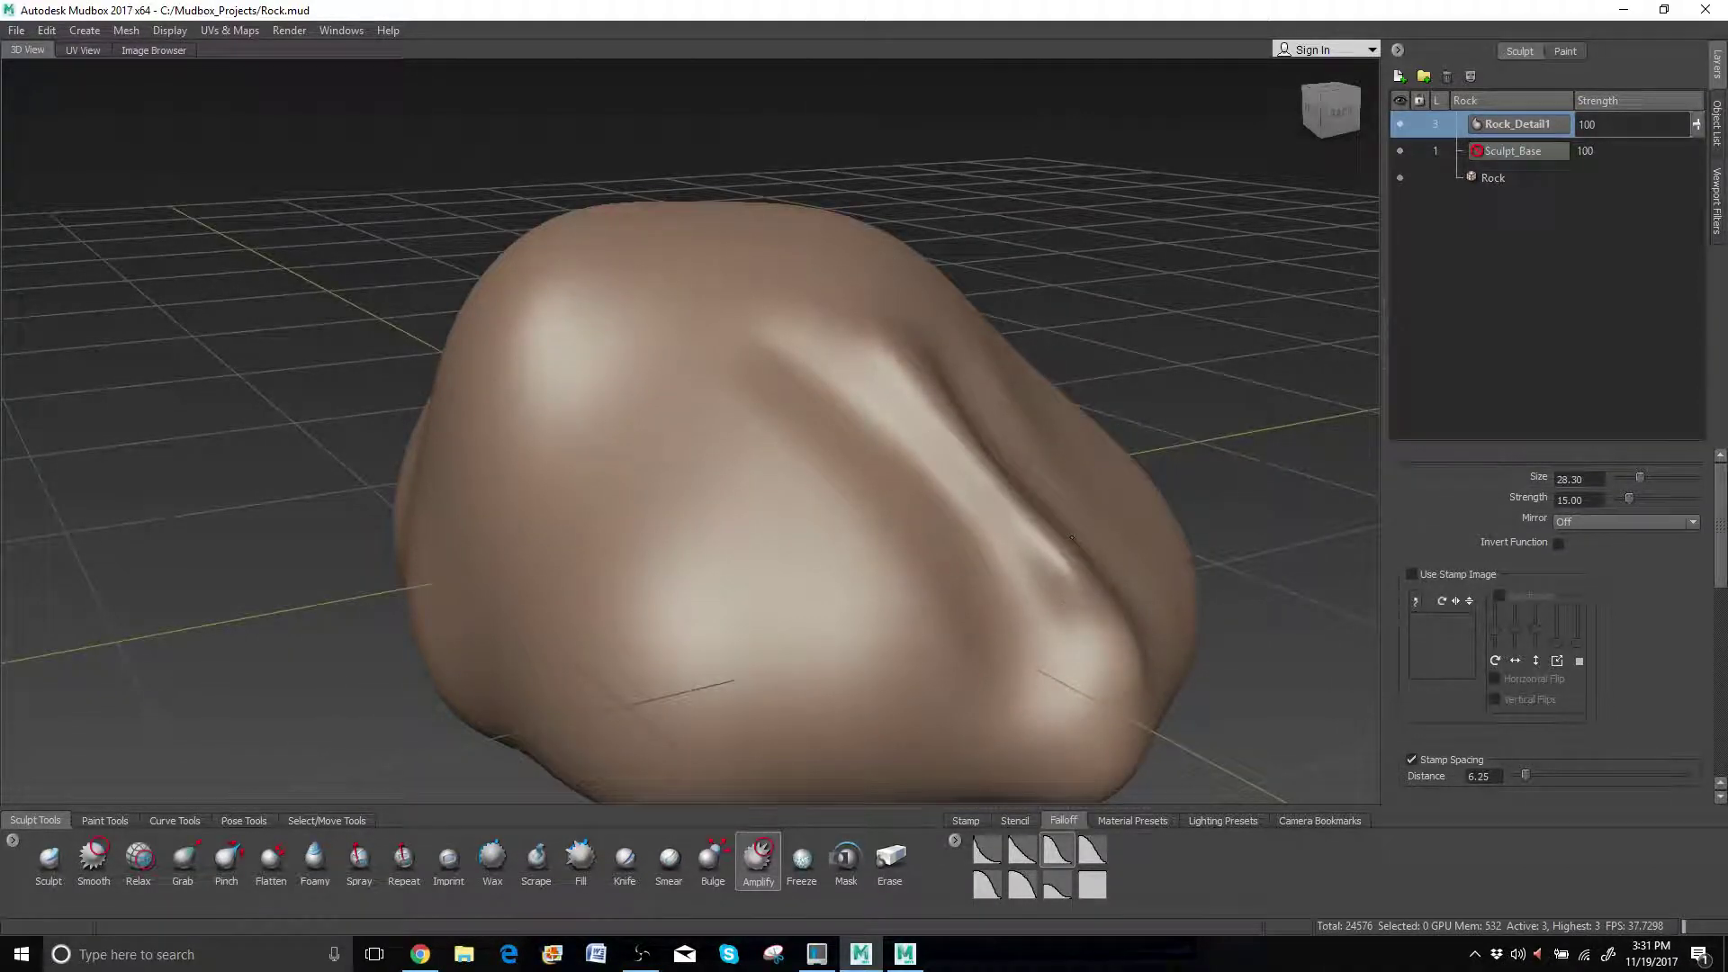
mouse_move(909, 368)
left_mouse_down()
mouse_move(1048, 576)
mouse_move(773, 572)
mouse_move(1080, 531)
mouse_move(845, 502)
mouse_move(794, 428)
mouse_move(958, 711)
mouse_move(927, 648)
mouse_move(967, 614)
mouse_move(936, 641)
left_mouse_up()
scroll(893, 691, "down", 5)
scroll(756, 637, "up", 2)
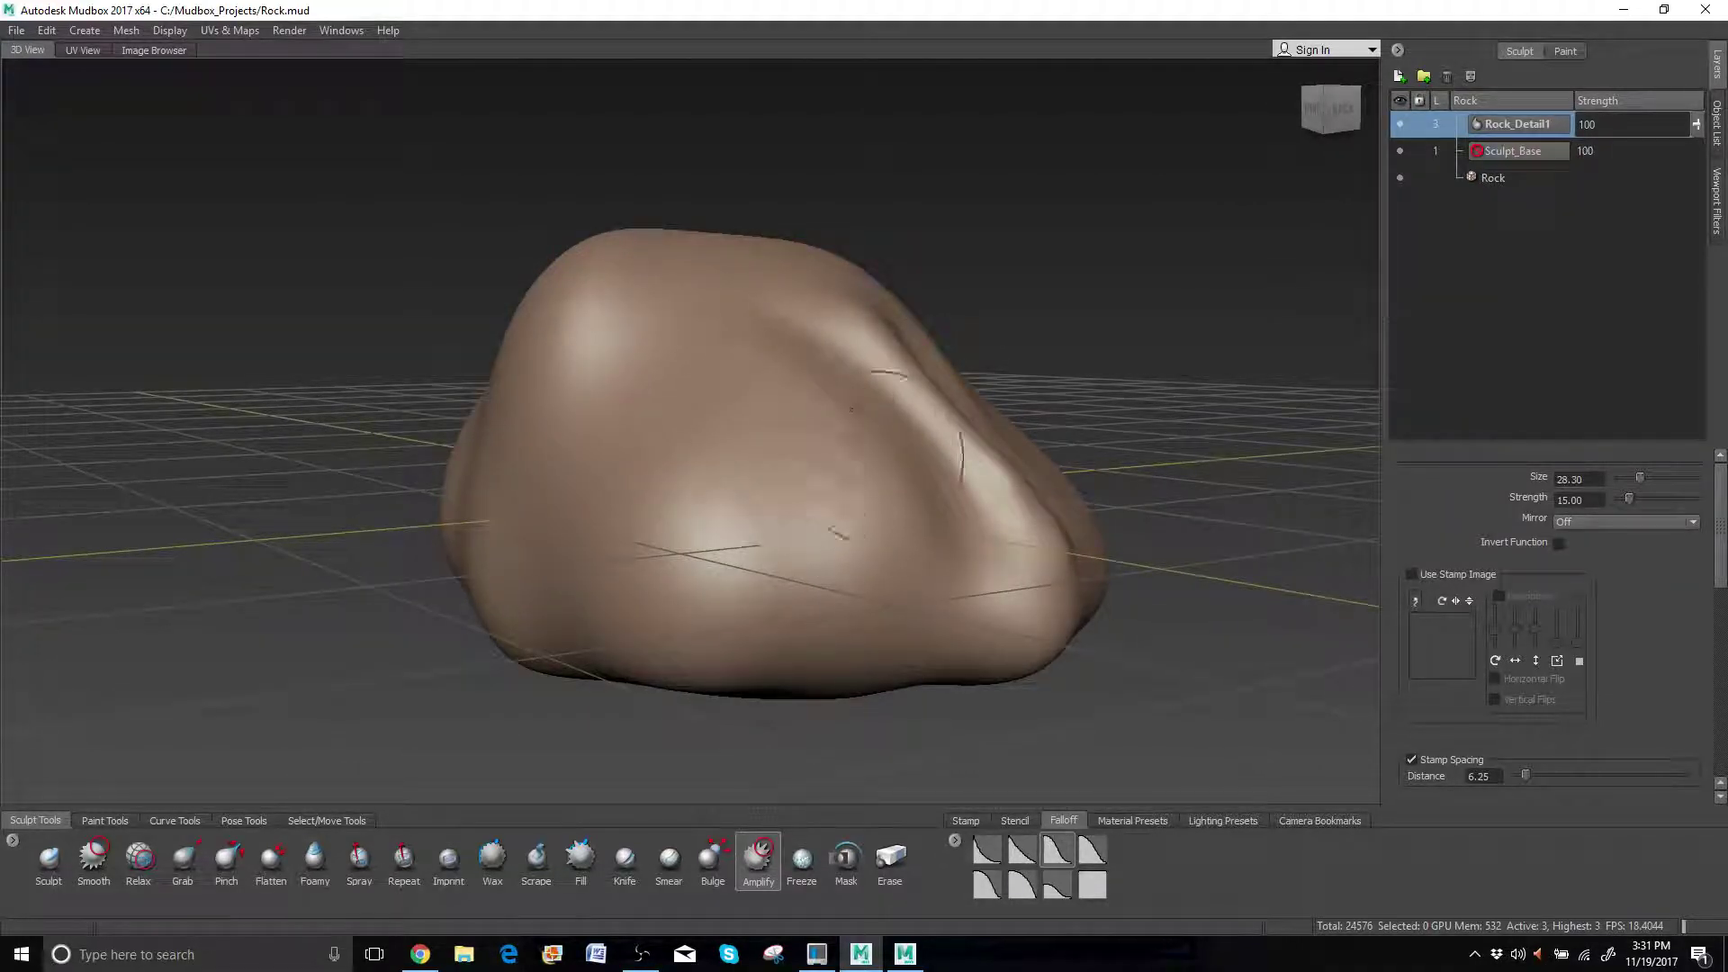
scroll(589, 358, "up", 2)
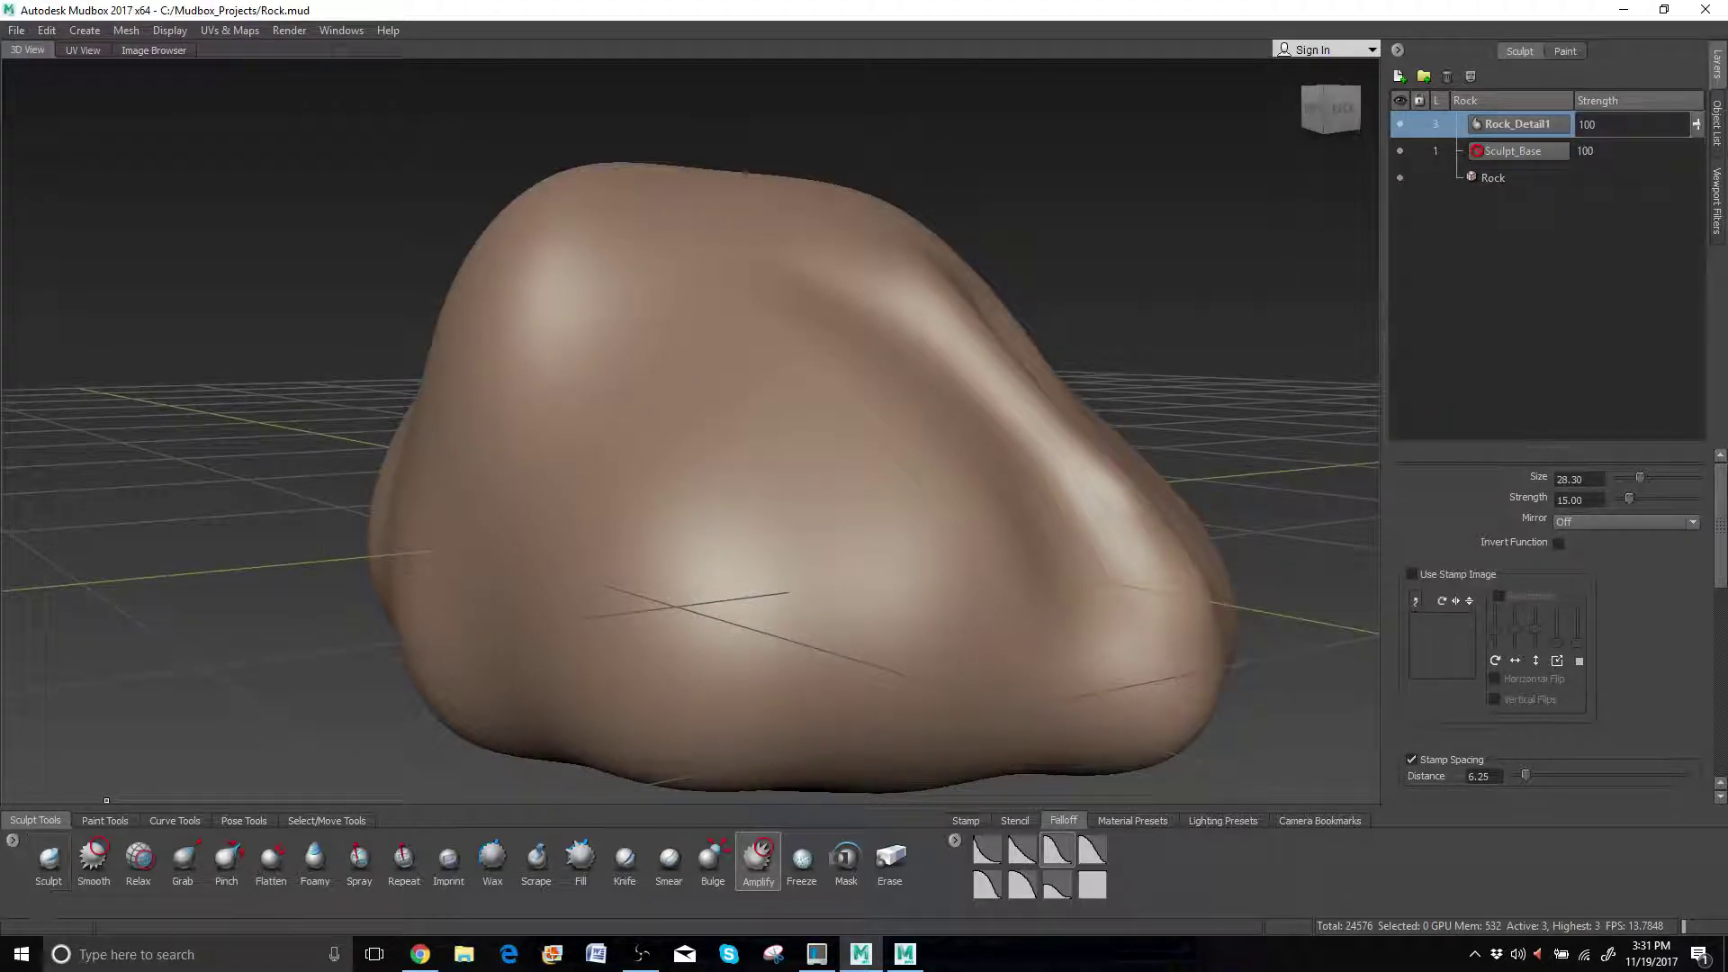
Switch to the Sculpt brush with Invert Function off and reduce its size to 8.92.
key("b")
left_click_drag(786, 416, 761, 417)
left_click_drag(810, 511, 688, 592, "alt")
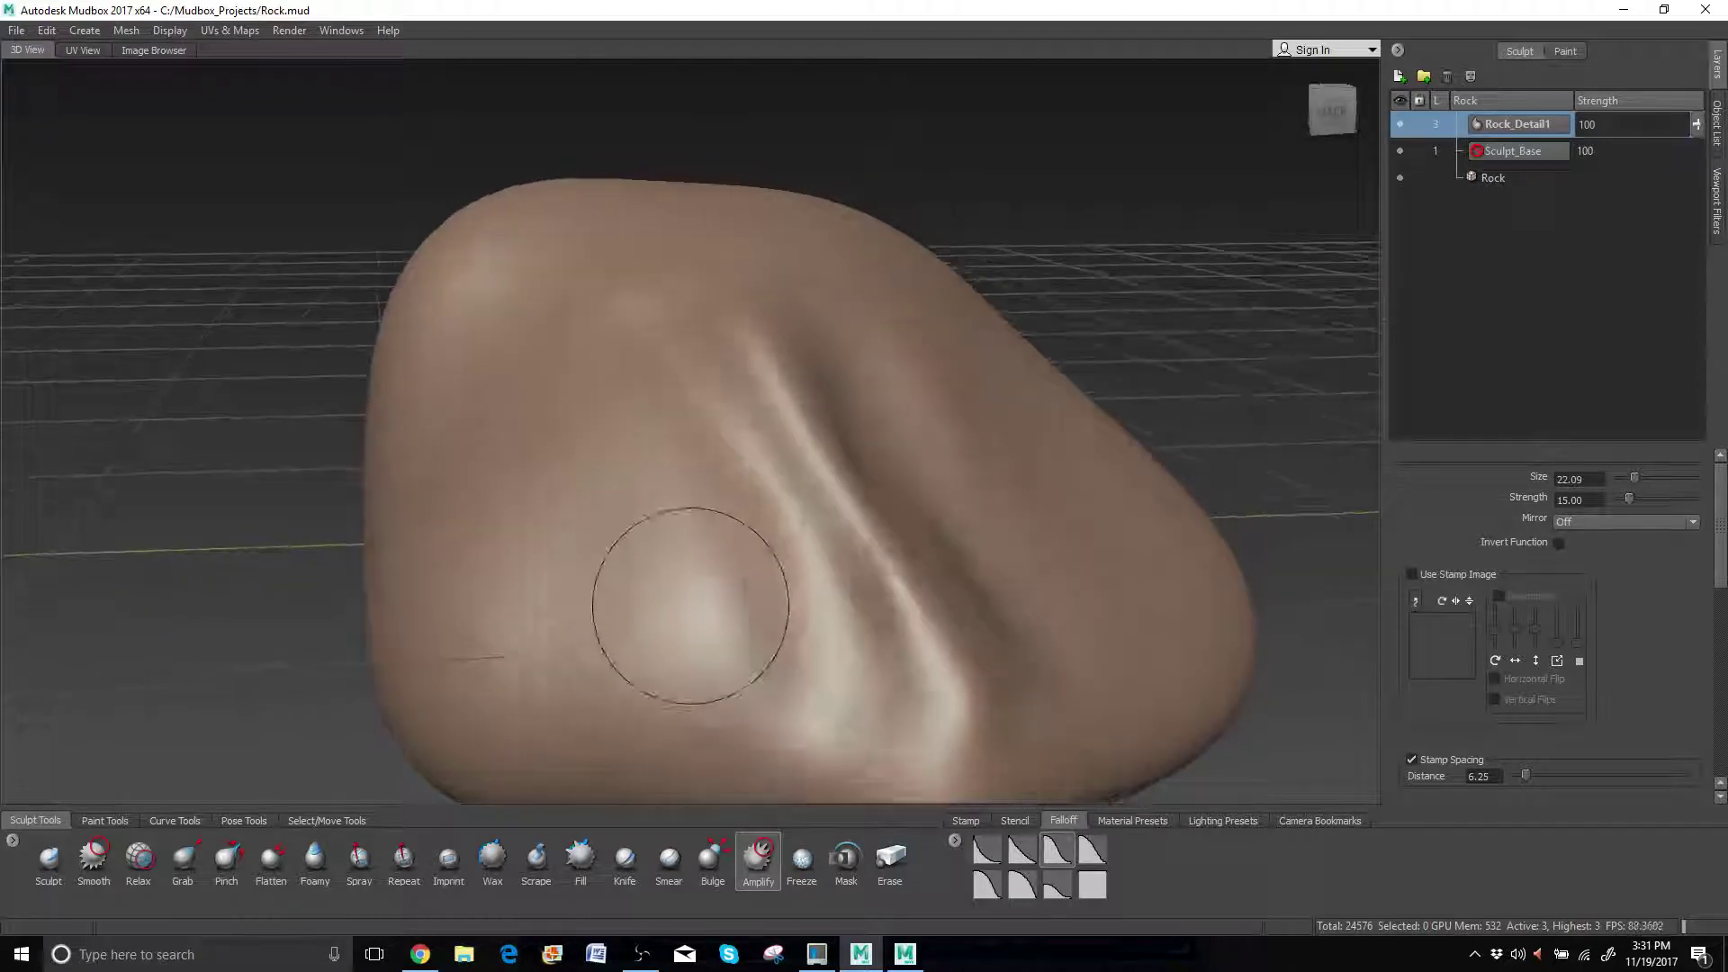
left_click(47, 842)
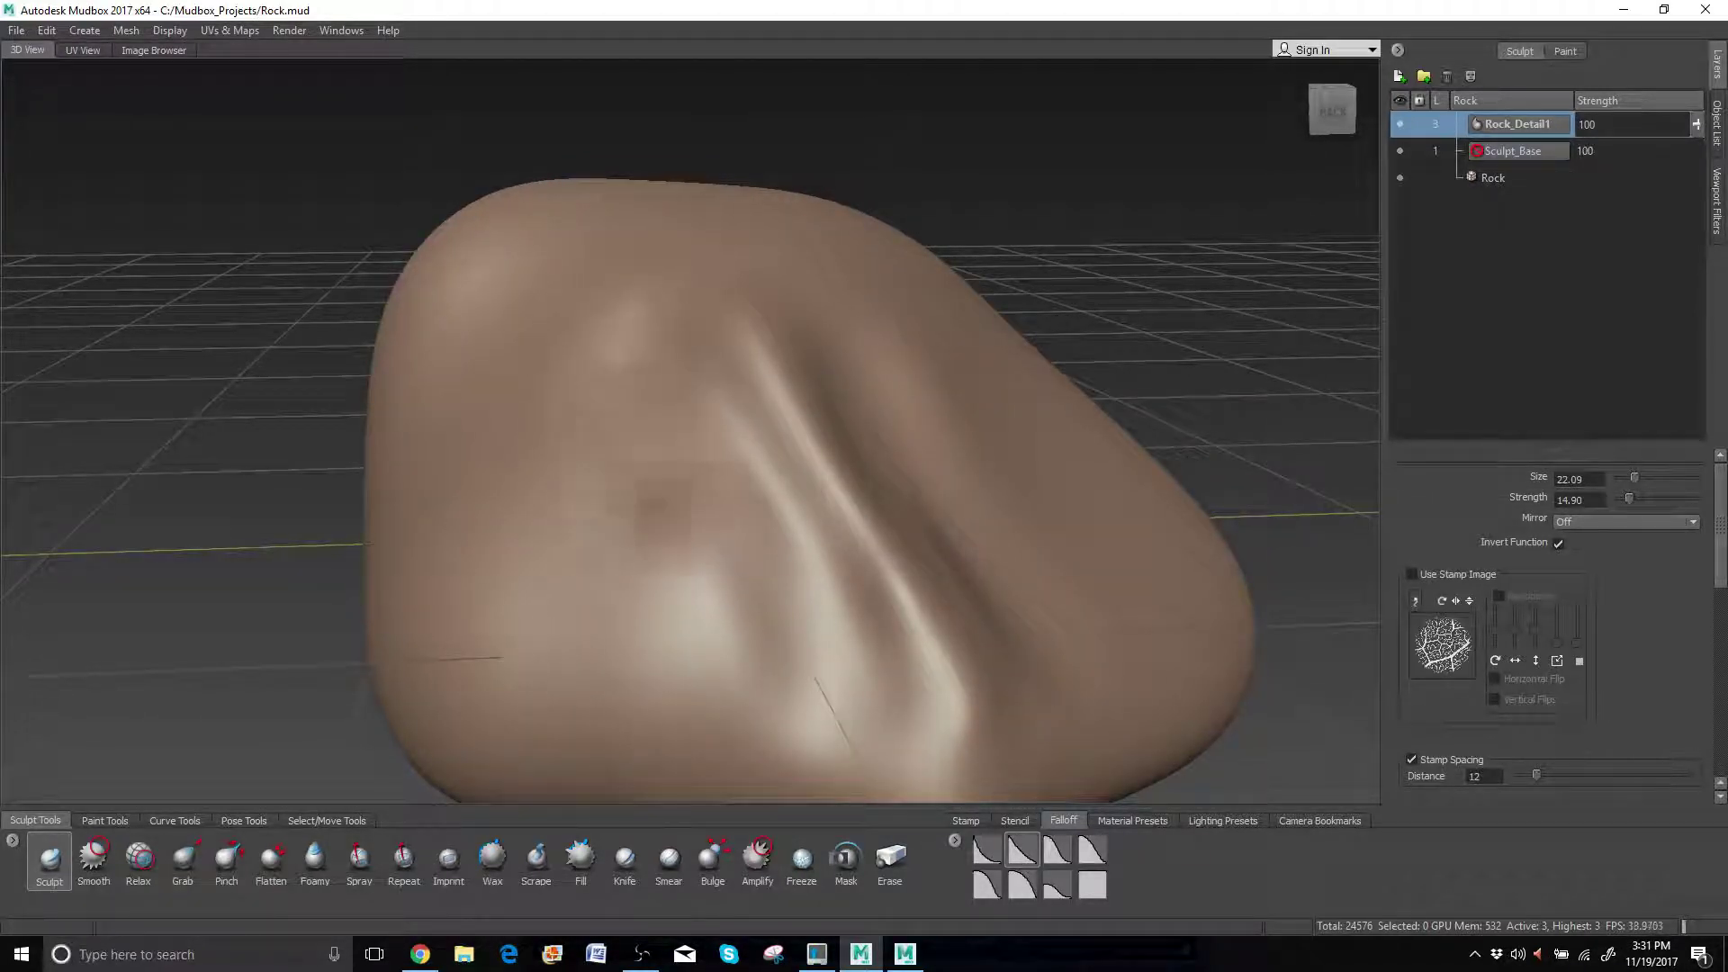
left_click_drag(579, 628, 742, 540, "alt")
key("ctrl+z")
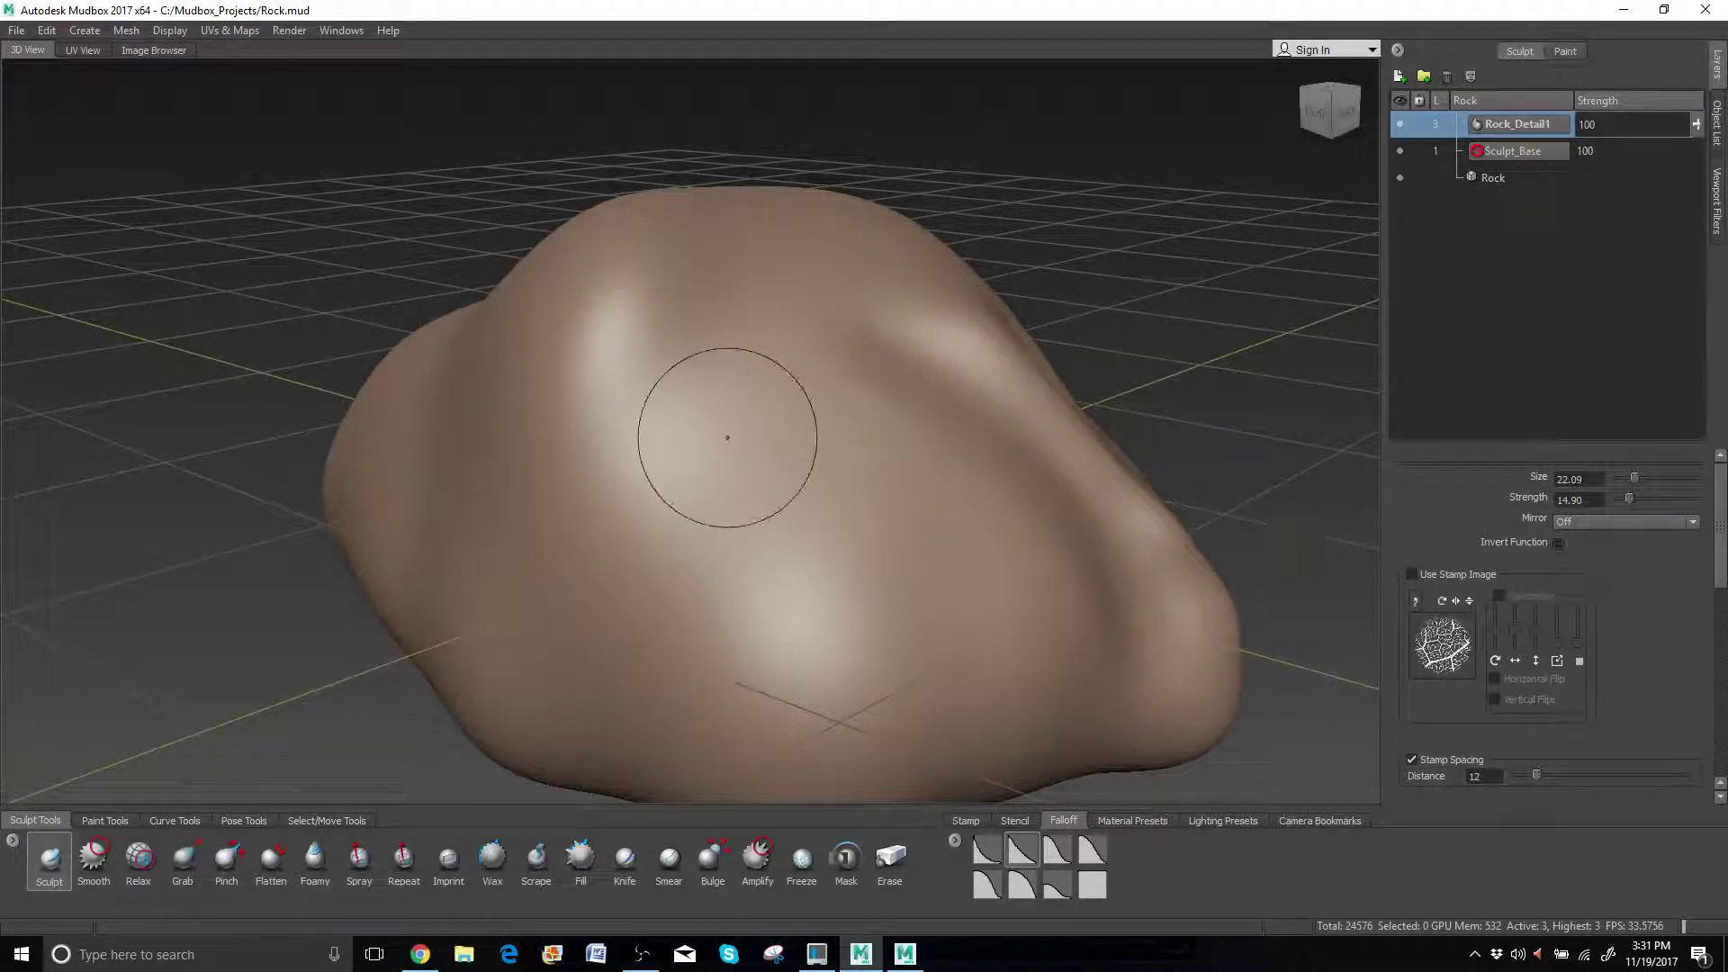
key("b")
left_click_drag(800, 405, 746, 405)
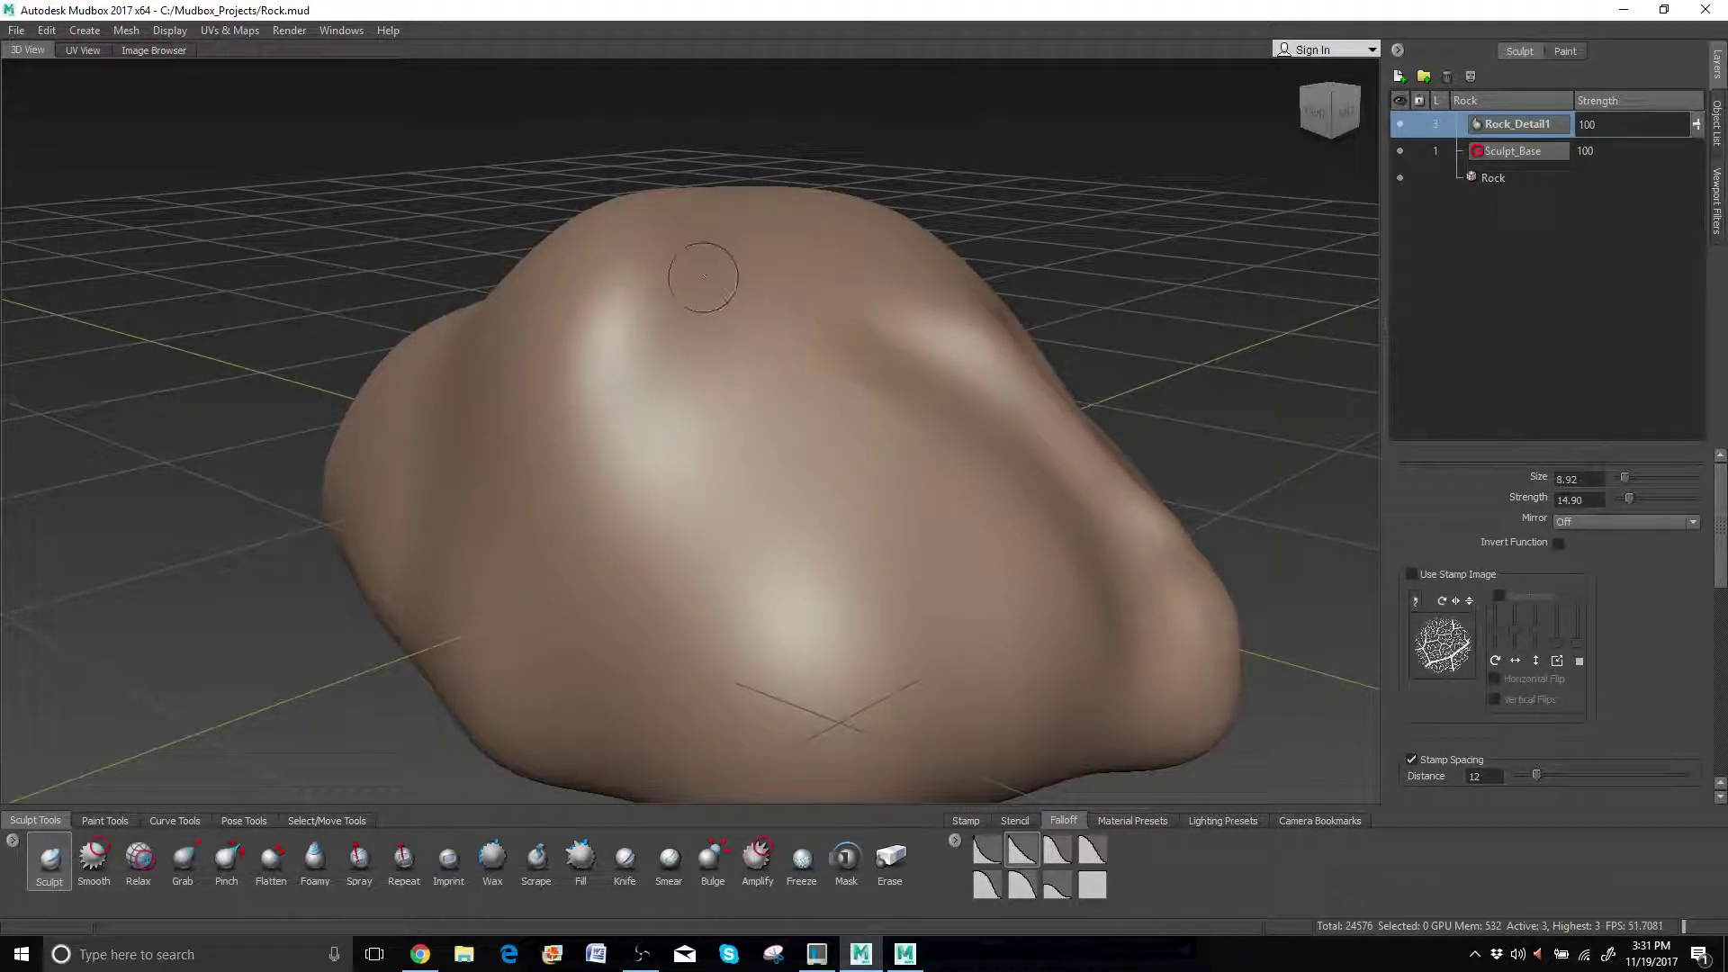
Try to raise a long curved ridge down from the rock's peak at strength 14.90.
mouse_move(702, 277)
left_mouse_down()
mouse_move(673, 306)
mouse_move(655, 387)
mouse_move(815, 684)
left_mouse_up()
left_click_drag(816, 579, 922, 544, "alt")
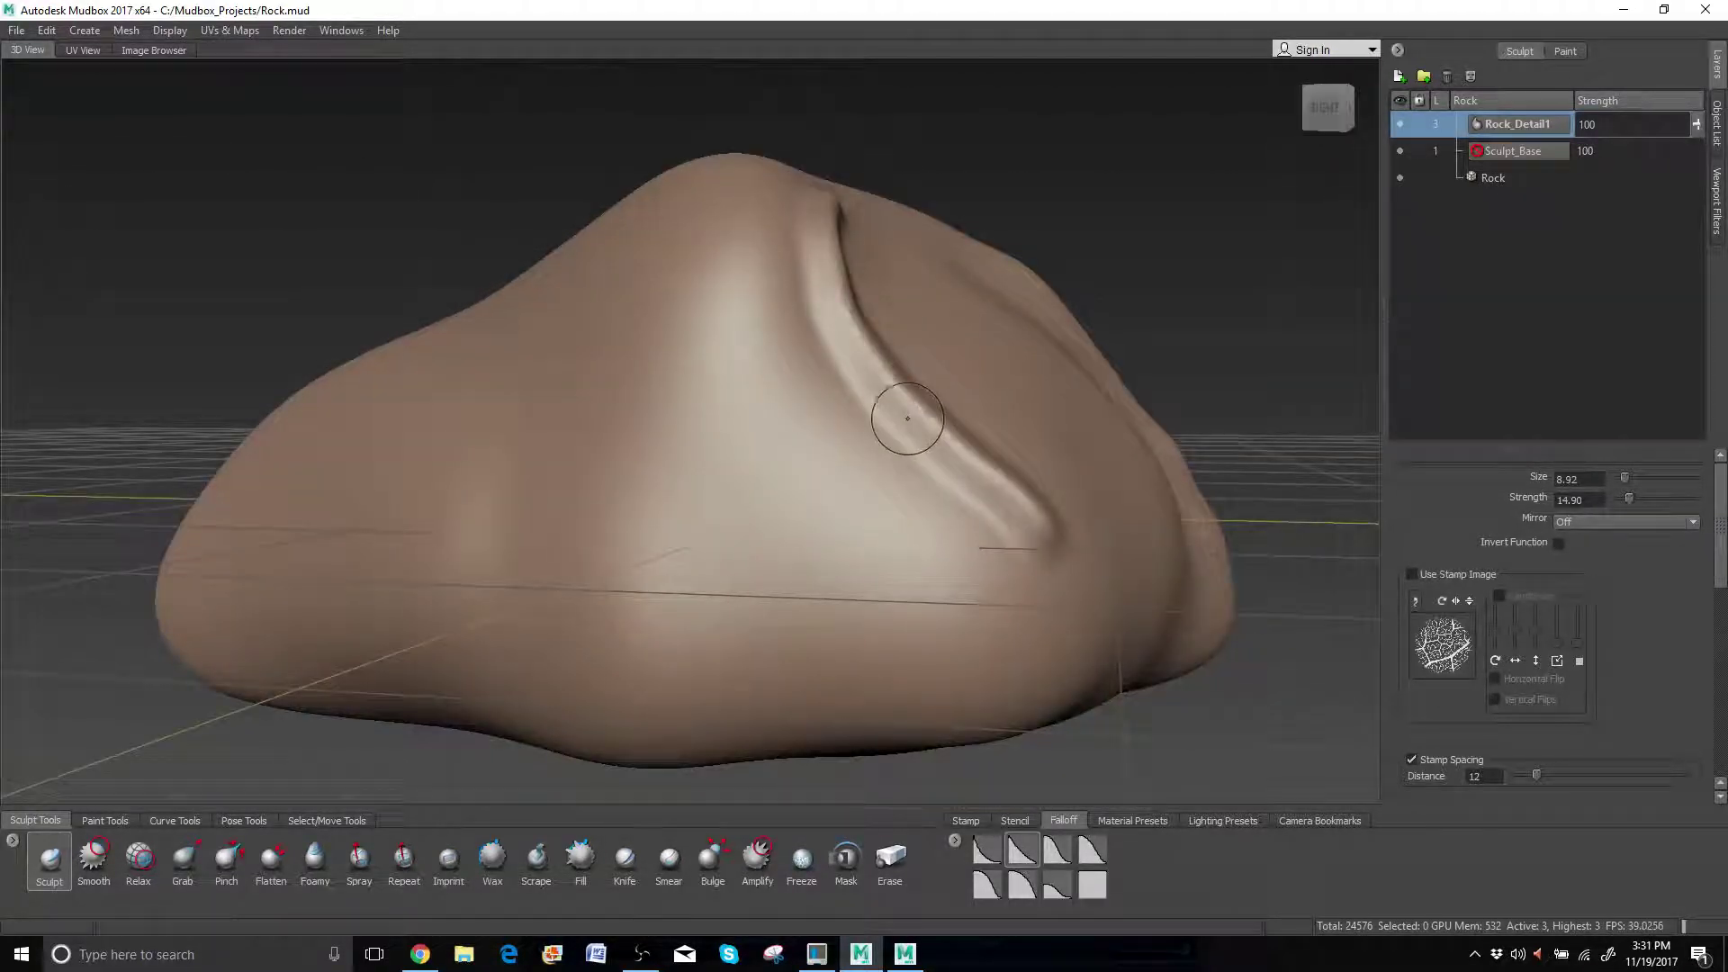
key("ctrl+z")
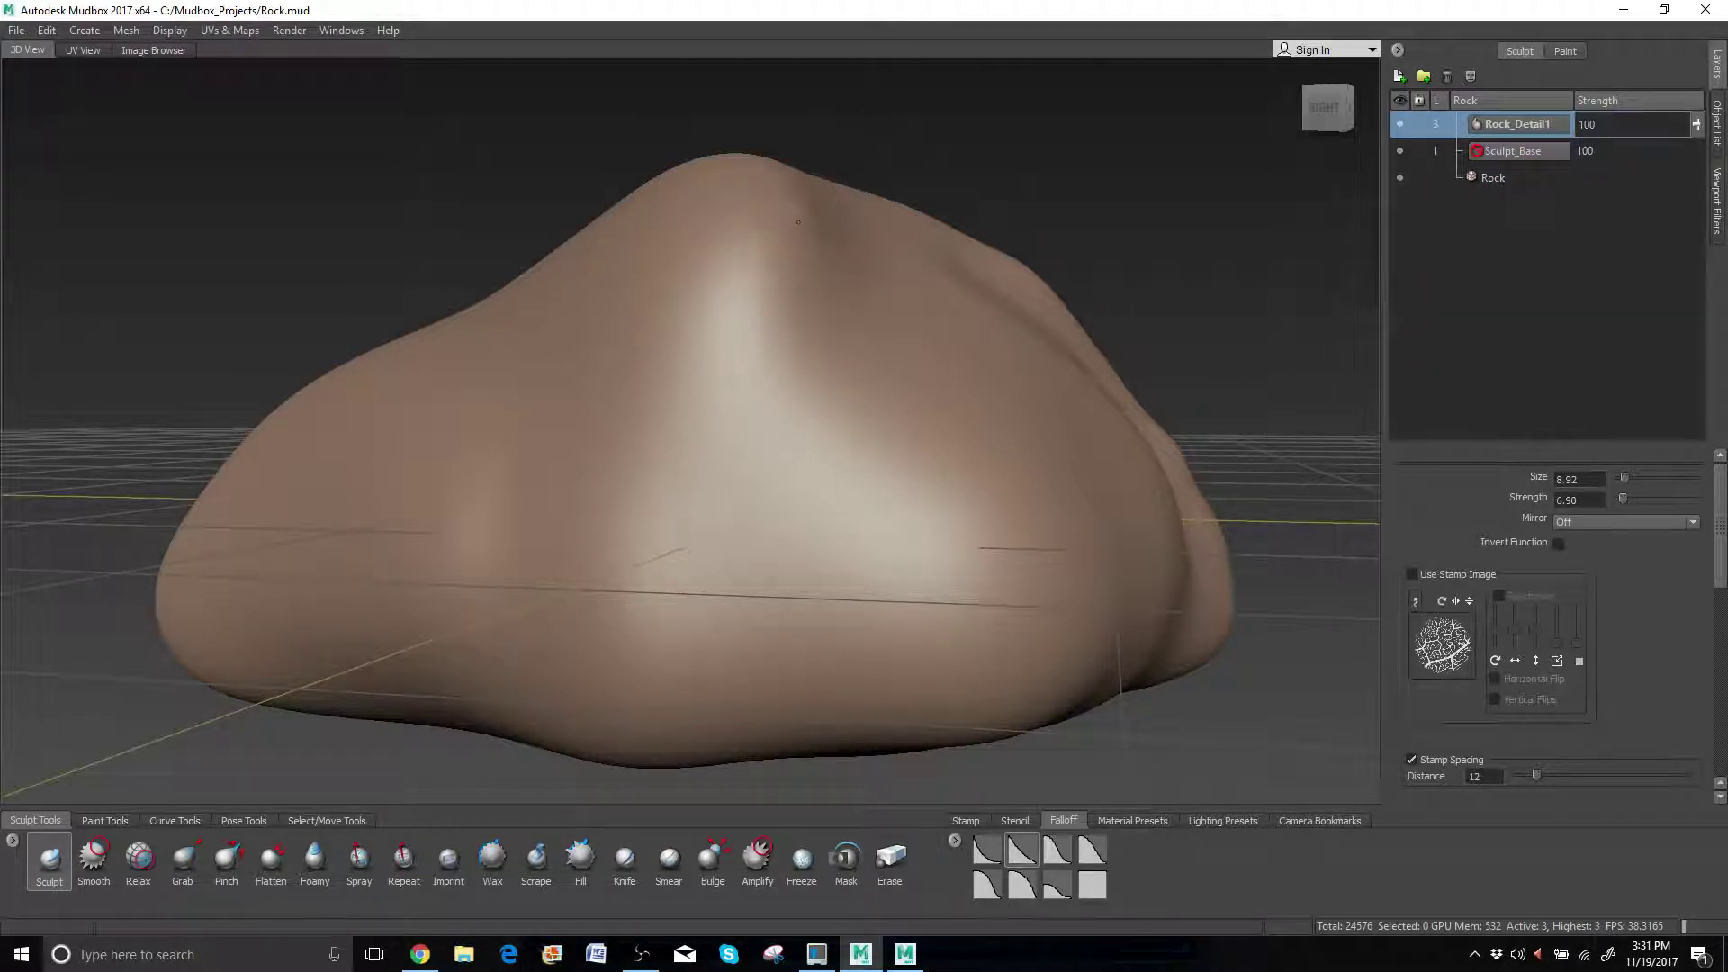
Set the Sculpt strength to 6.90 and raise a ridge from the peak that forks into two branches down the right face.
mouse_move(799, 222)
left_mouse_down()
mouse_move(779, 302)
mouse_move(842, 423)
left_mouse_up()
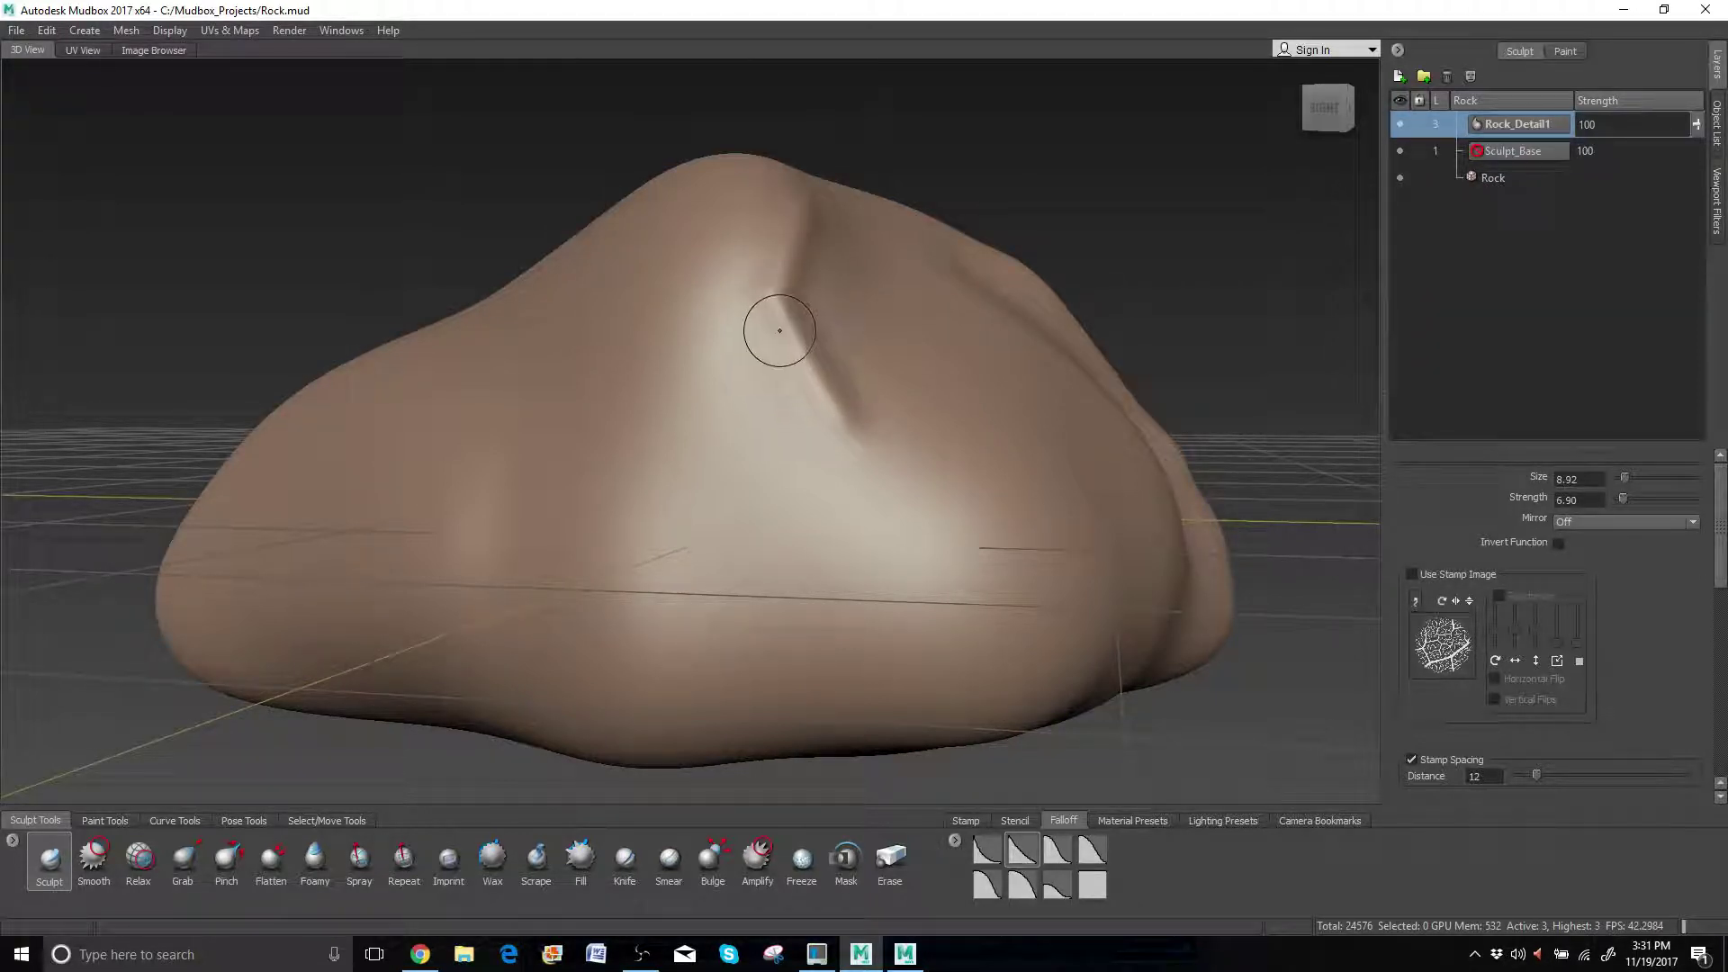
mouse_move(779, 331)
left_mouse_down()
mouse_move(682, 521)
mouse_move(725, 621)
left_mouse_up()
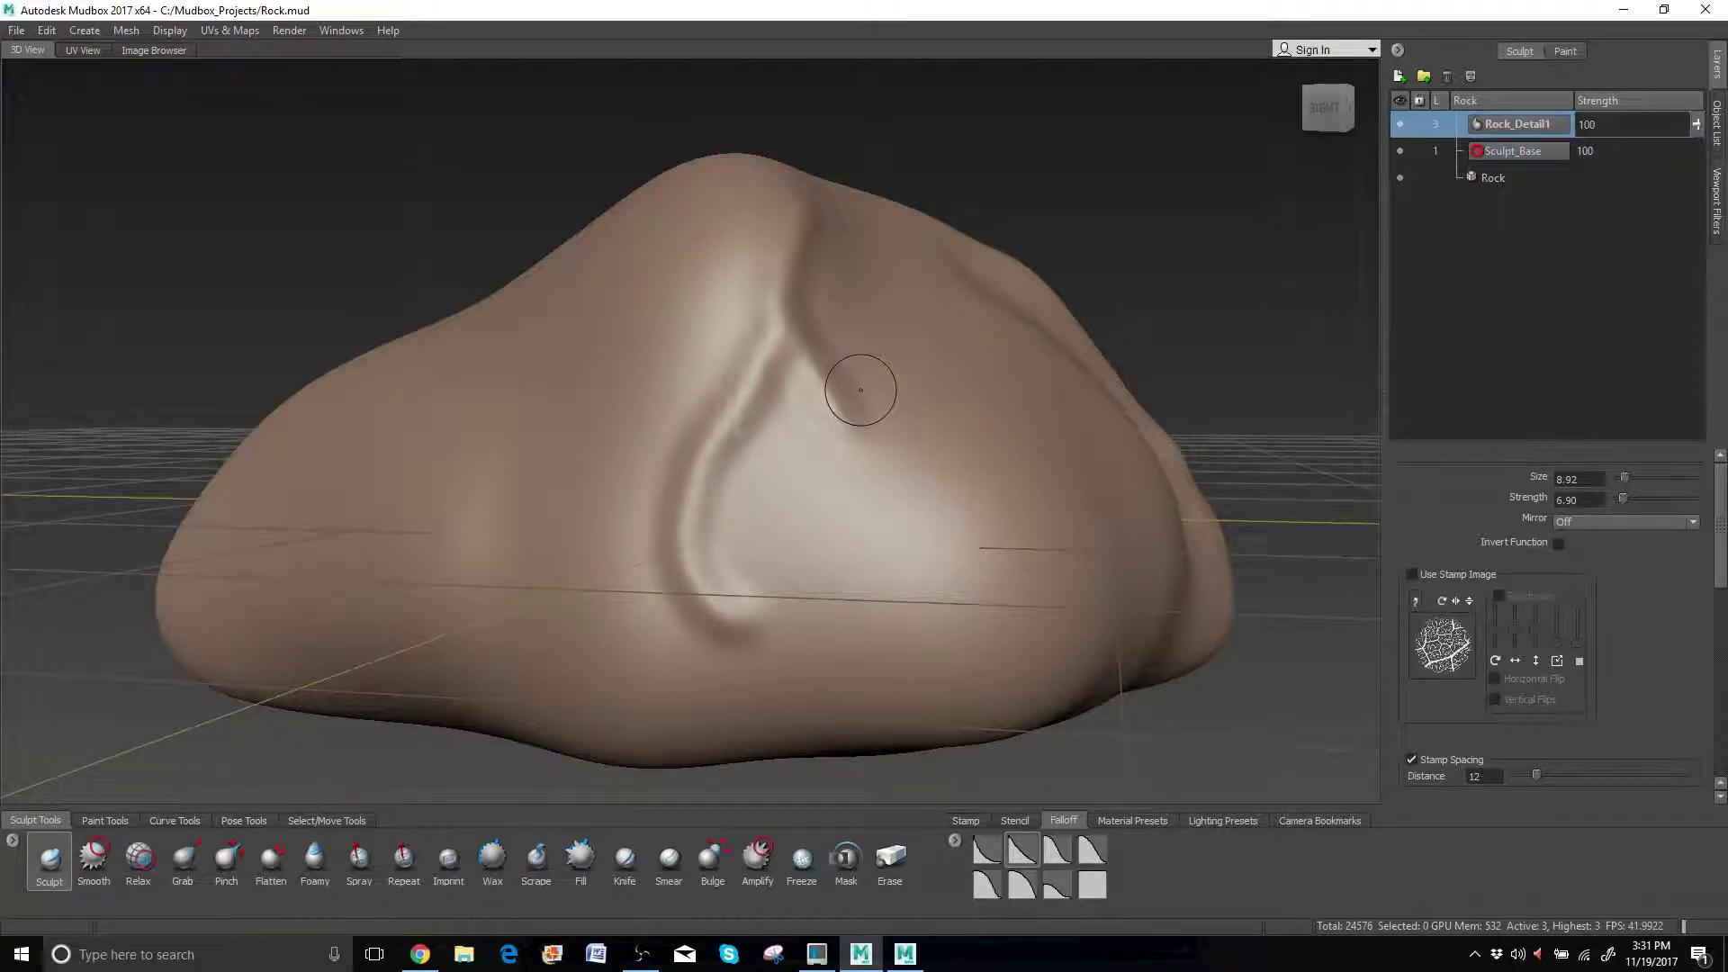
mouse_move(860, 390)
left_mouse_down()
mouse_move(850, 410)
mouse_move(918, 477)
mouse_move(994, 526)
mouse_move(1033, 511)
left_mouse_up()
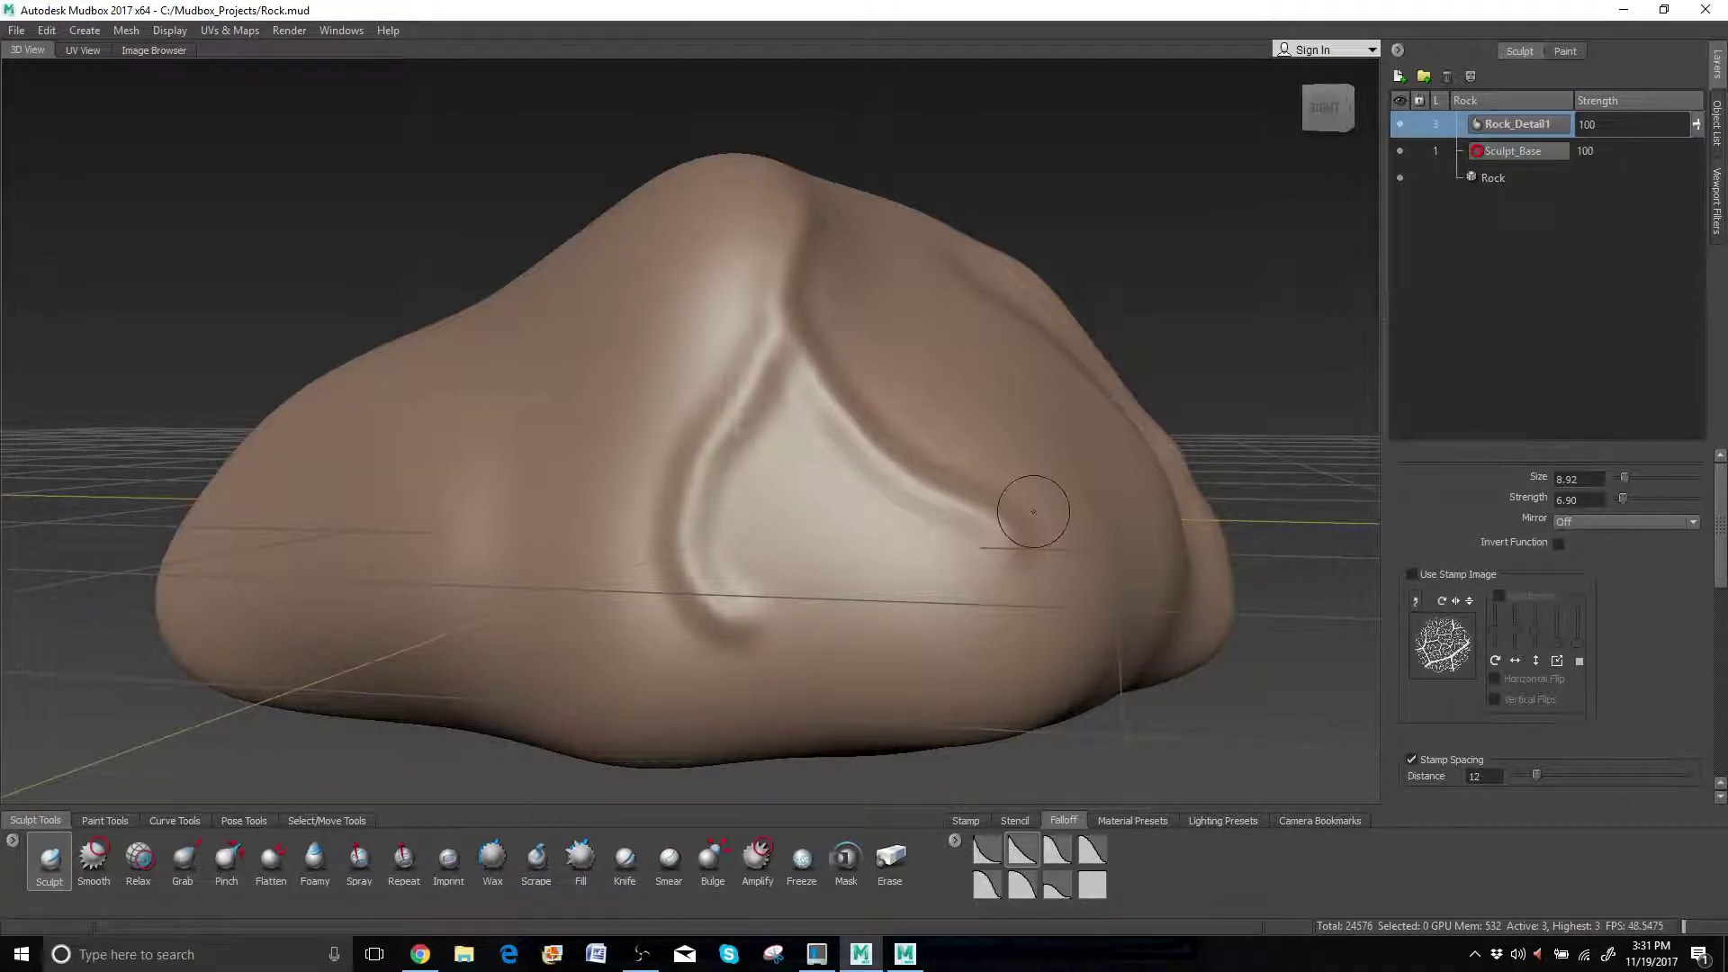
Raise an arched ridge over the crown, with one branch running down and another extending along the elongated side.
mouse_move(792, 311)
left_mouse_down("alt")
mouse_move(871, 238)
mouse_move(792, 205)
mouse_move(569, 368)
left_mouse_up("alt")
left_click_drag(662, 310, 646, 576)
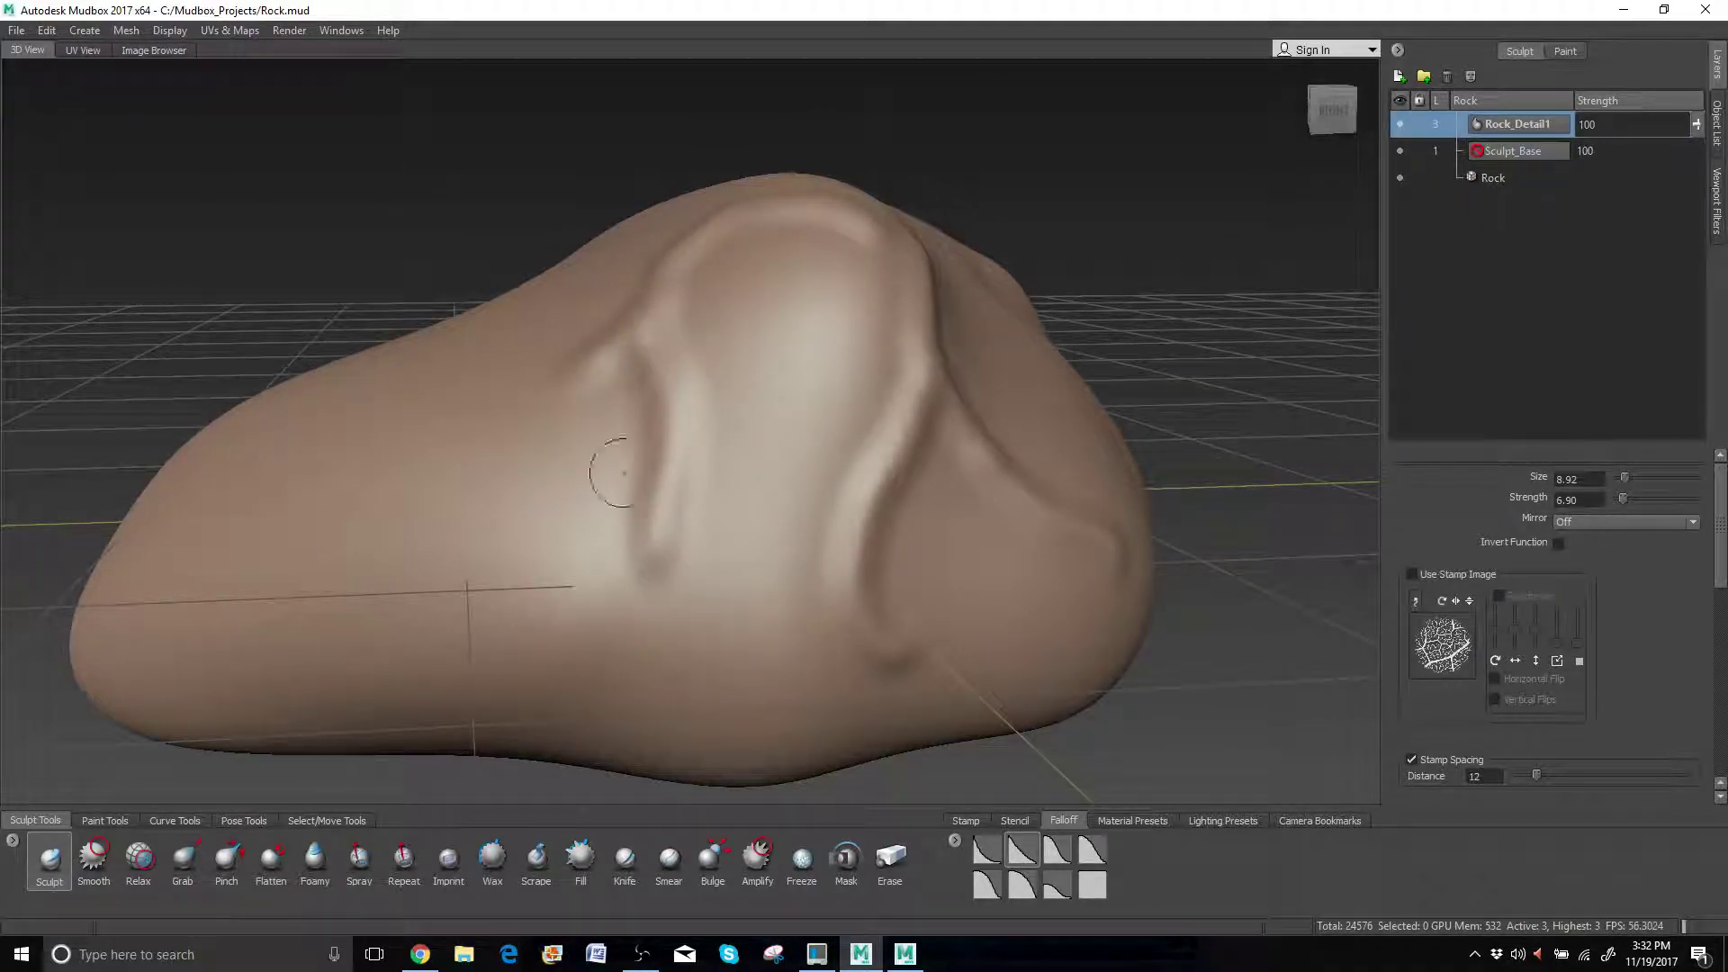
left_click_drag(586, 359, 459, 386)
Try to raise additional ridges on the side below the arched ridge.
left_click_drag(713, 397, 899, 282, "alt")
left_click_drag(755, 372, 683, 611)
key("ctrl+z")
left_click_drag(628, 528, 528, 537, "alt")
mouse_move(524, 646)
left_mouse_down()
mouse_move(511, 584)
mouse_move(540, 455)
mouse_move(598, 425)
left_mouse_up()
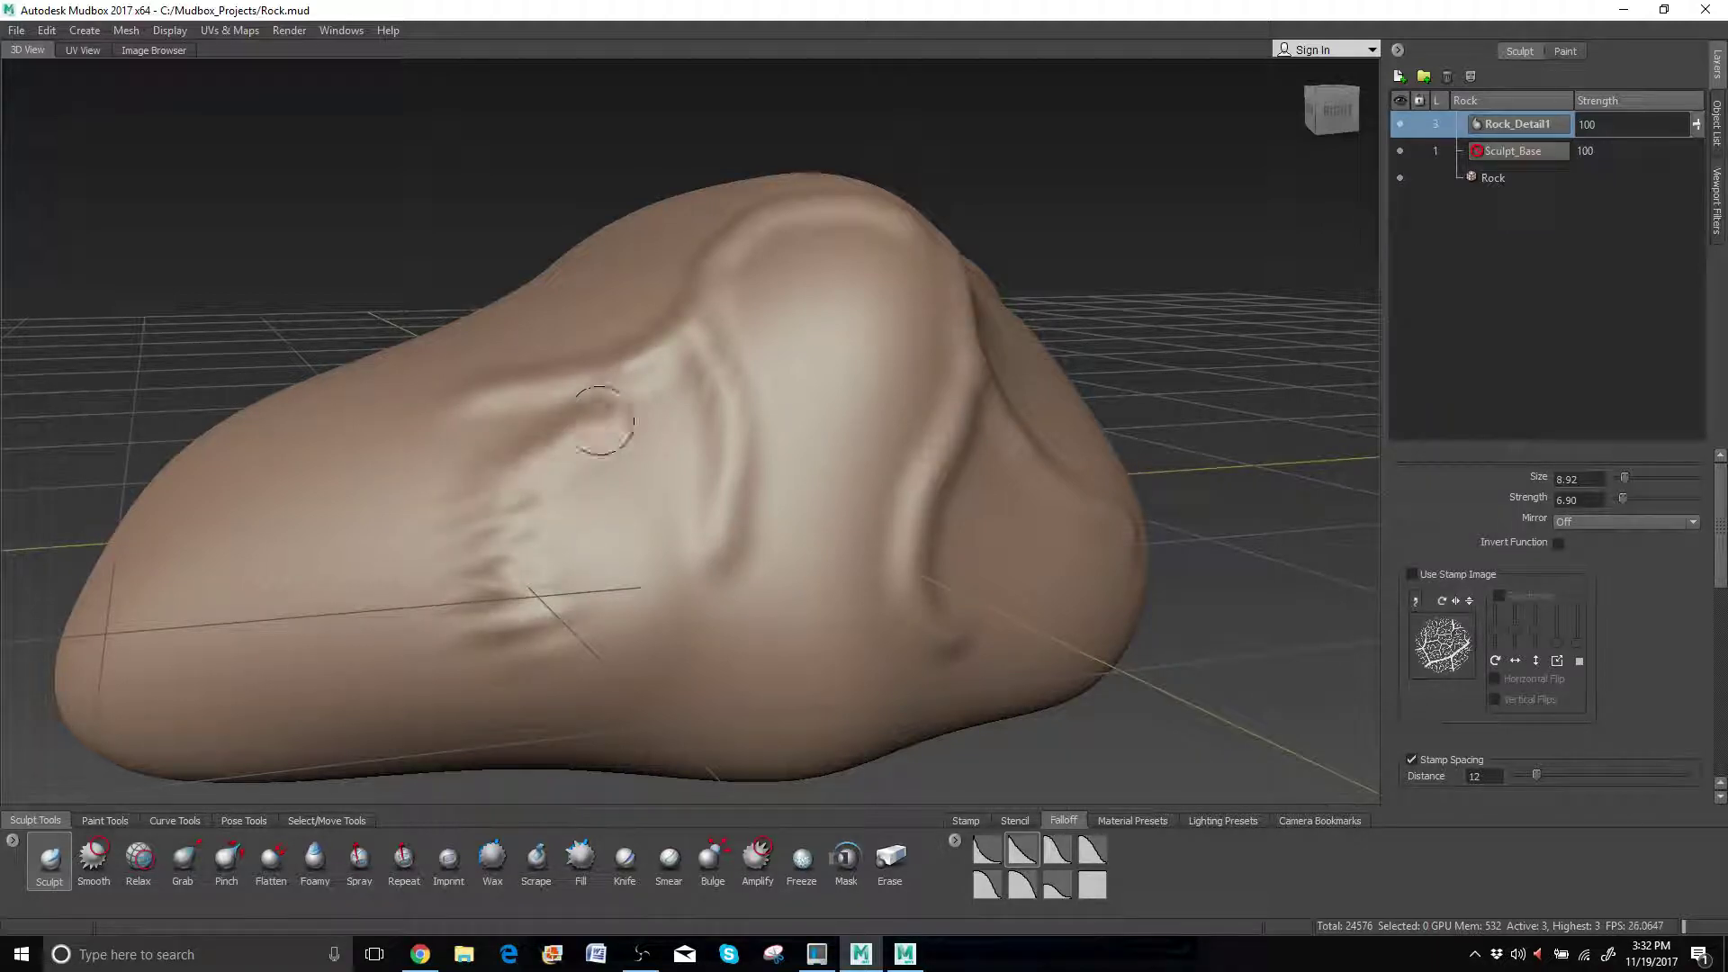
key("ctrl+z")
Raise a downward ridge beside the arch's inner branch and another ridge running outward from the upper crown.
left_click_drag(632, 368, 583, 598)
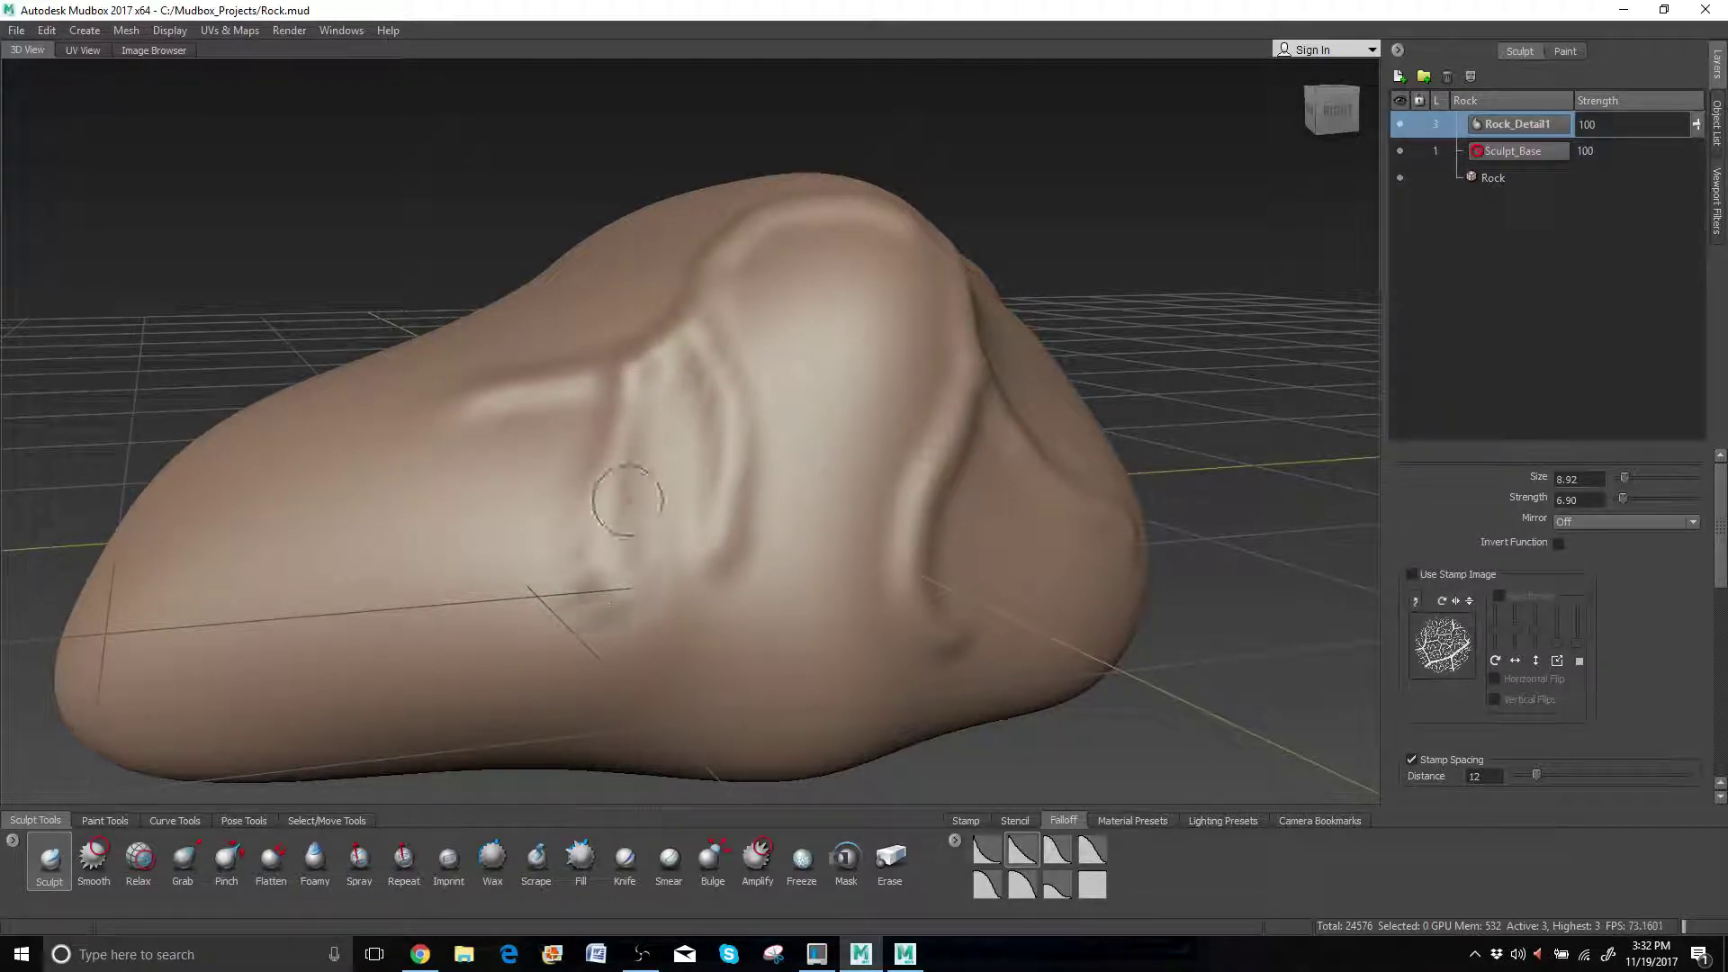
mouse_move(629, 502)
left_mouse_down("alt")
mouse_move(770, 466)
mouse_move(785, 441)
left_mouse_up("alt")
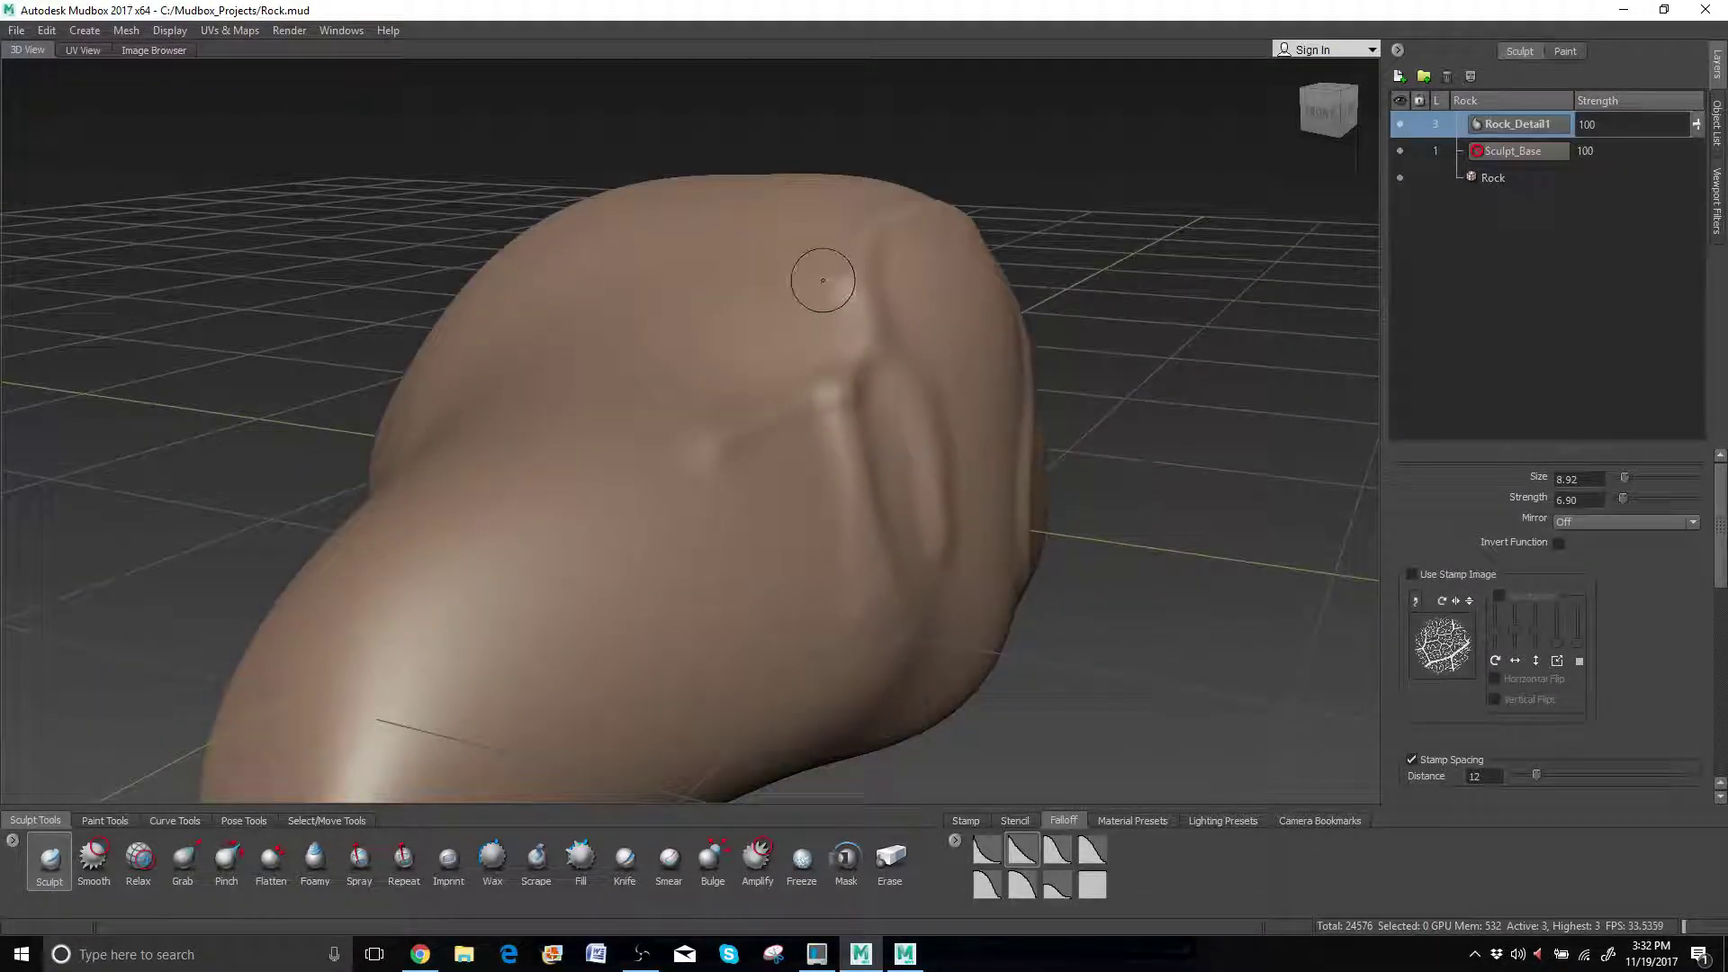
left_click_drag(824, 281, 706, 323)
Raise a ridge from the crown across the upper back, curving down toward the diagonal back ridge.
mouse_move(584, 423)
left_mouse_down("alt")
mouse_move(572, 302)
mouse_move(550, 396)
mouse_move(592, 531)
mouse_move(549, 324)
left_mouse_up("alt")
left_click_drag(909, 225, 765, 247, "alt")
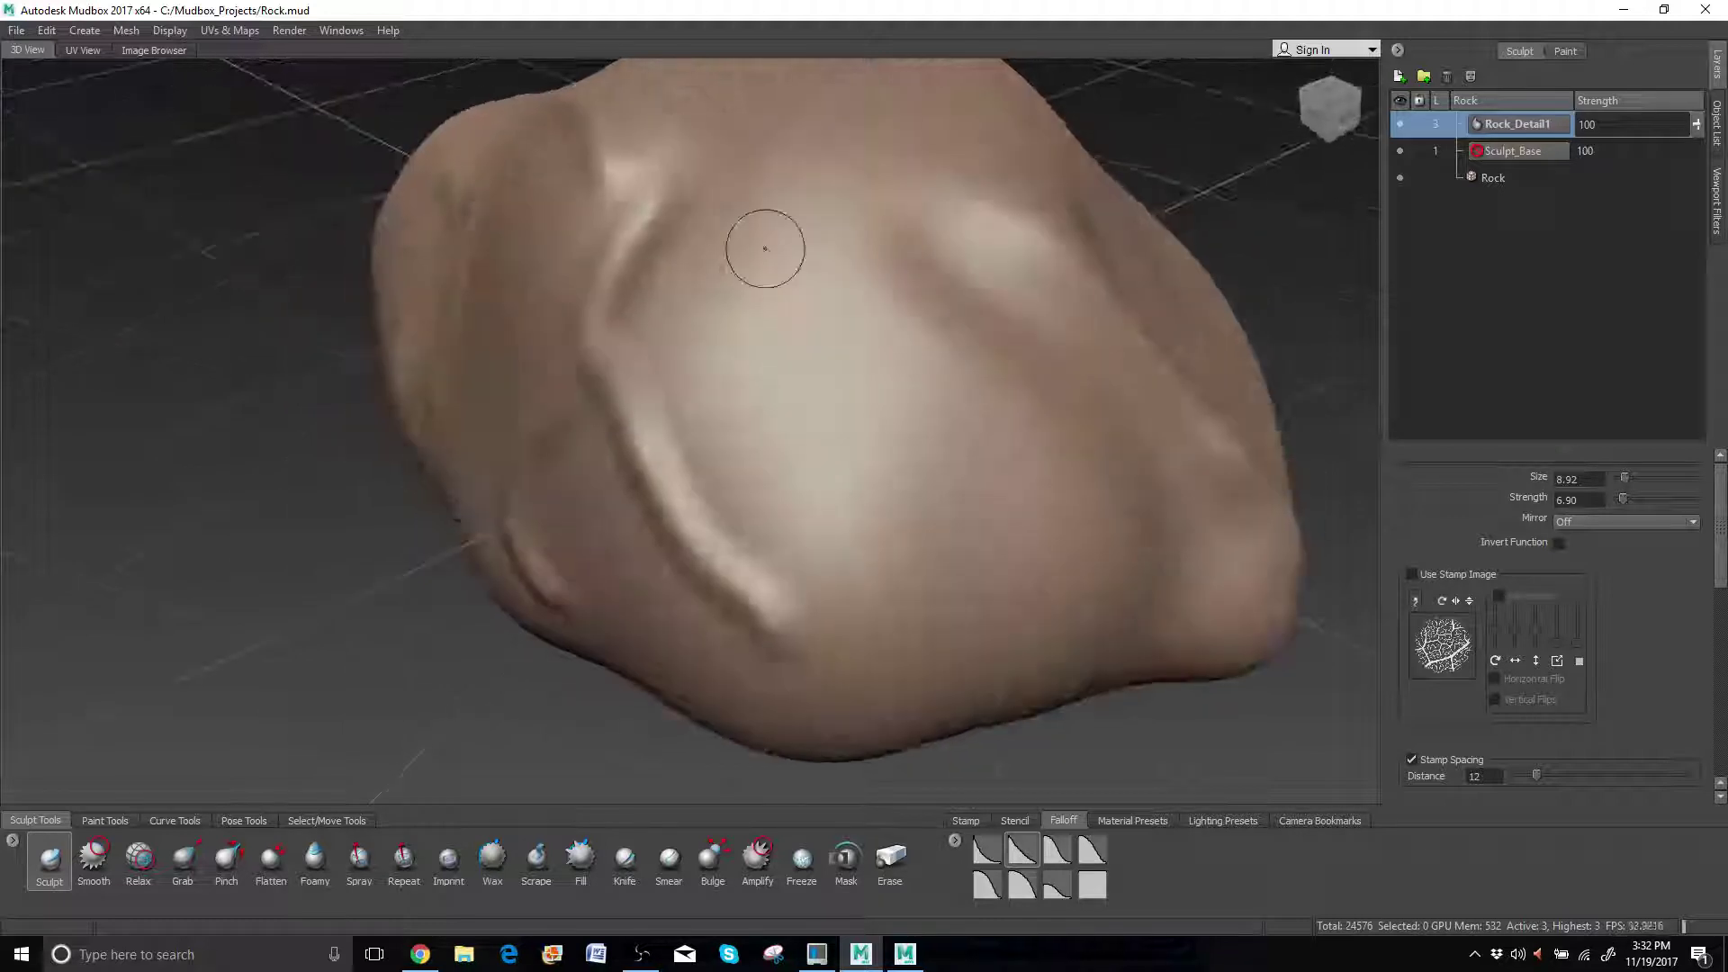
right_click_drag(790, 248, 756, 297, "alt")
mouse_move(756, 297)
left_mouse_down("alt")
mouse_move(620, 307)
mouse_move(718, 432)
left_mouse_up("alt")
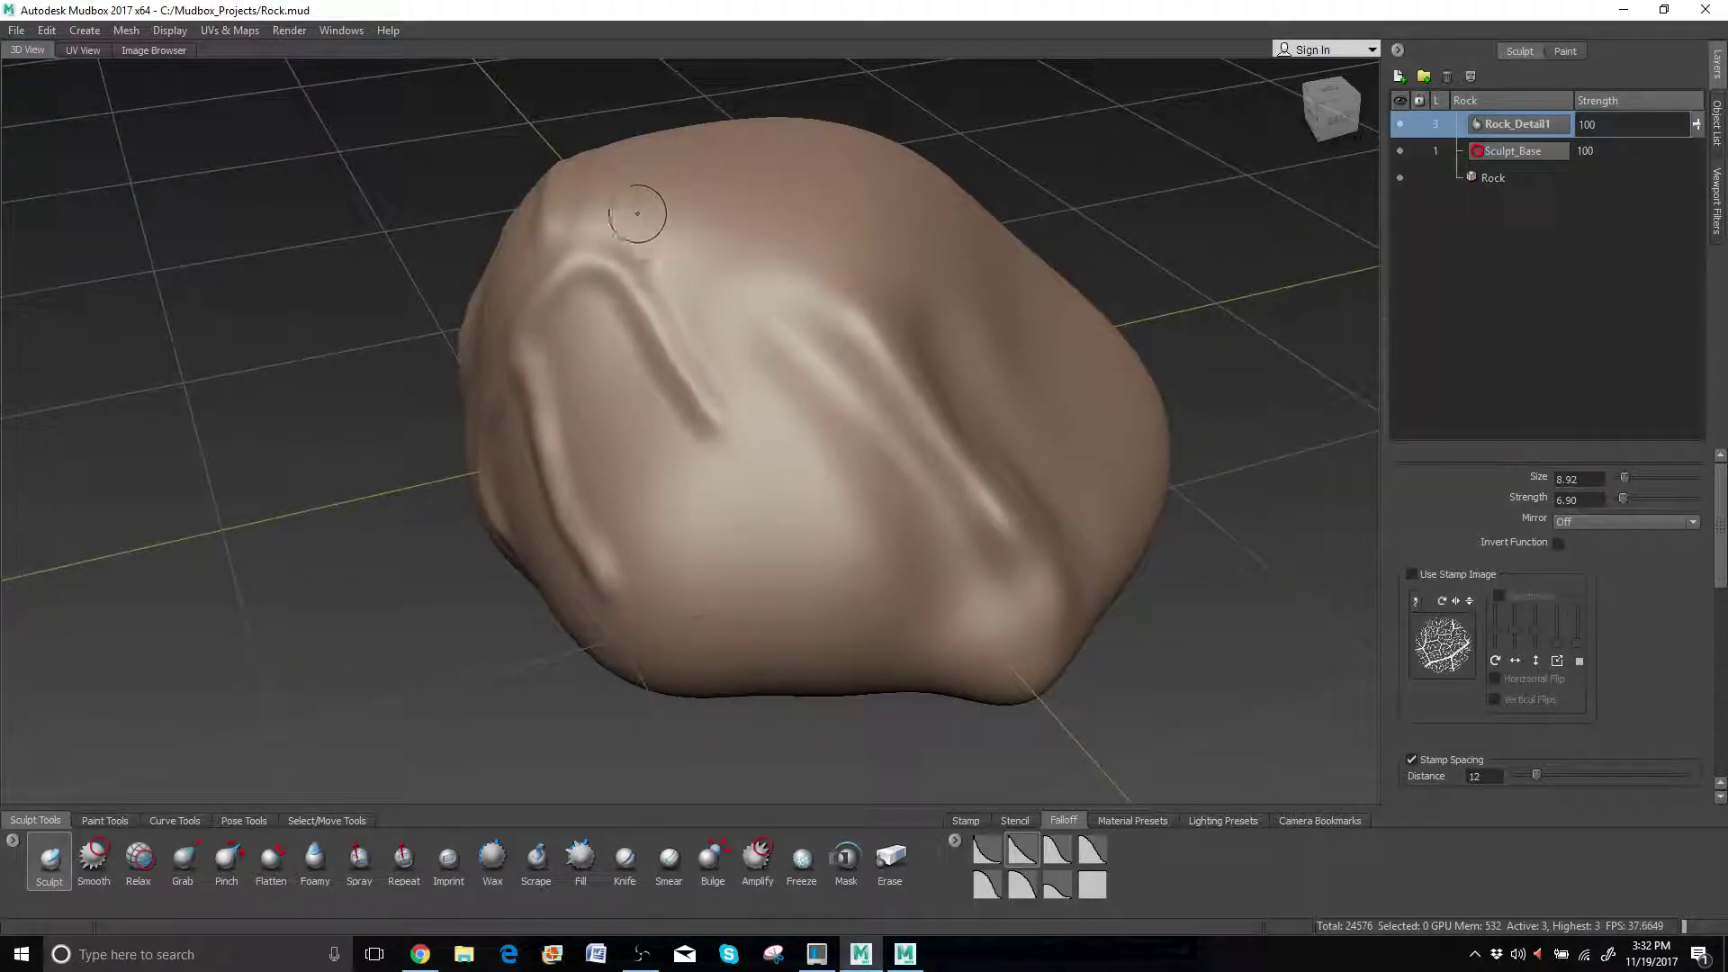
left_click_drag(637, 213, 801, 192)
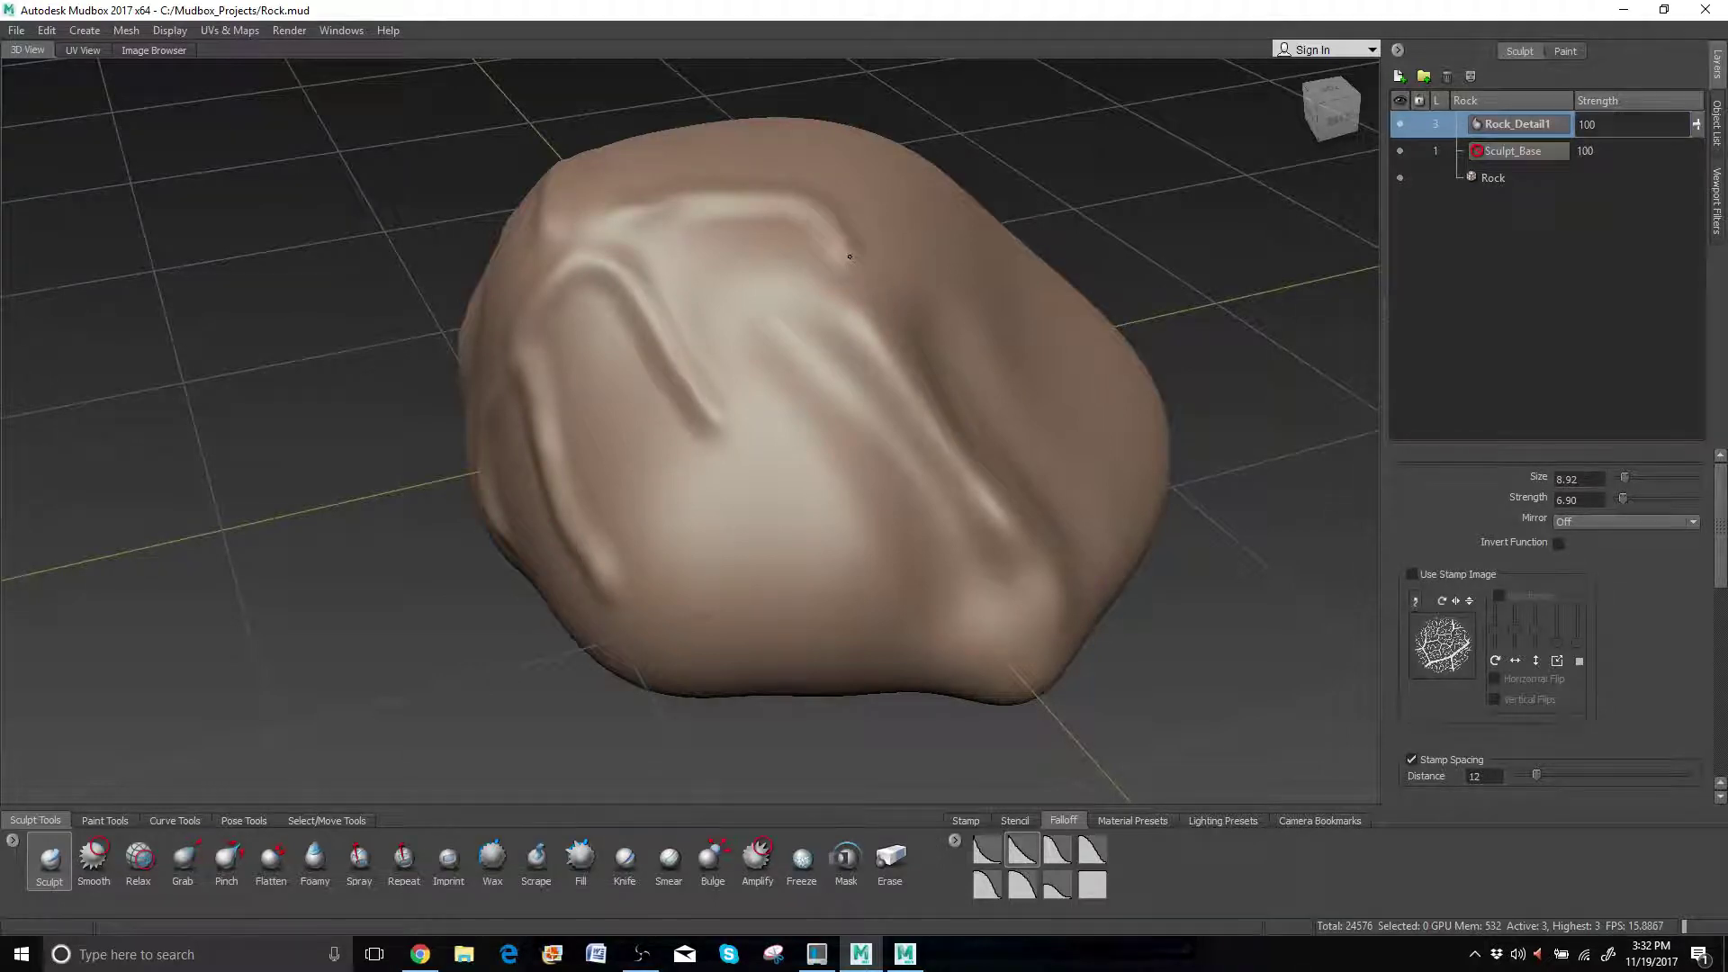
mouse_move(900, 282)
left_mouse_down("alt")
mouse_move(724, 296)
mouse_move(814, 281)
left_mouse_up("alt")
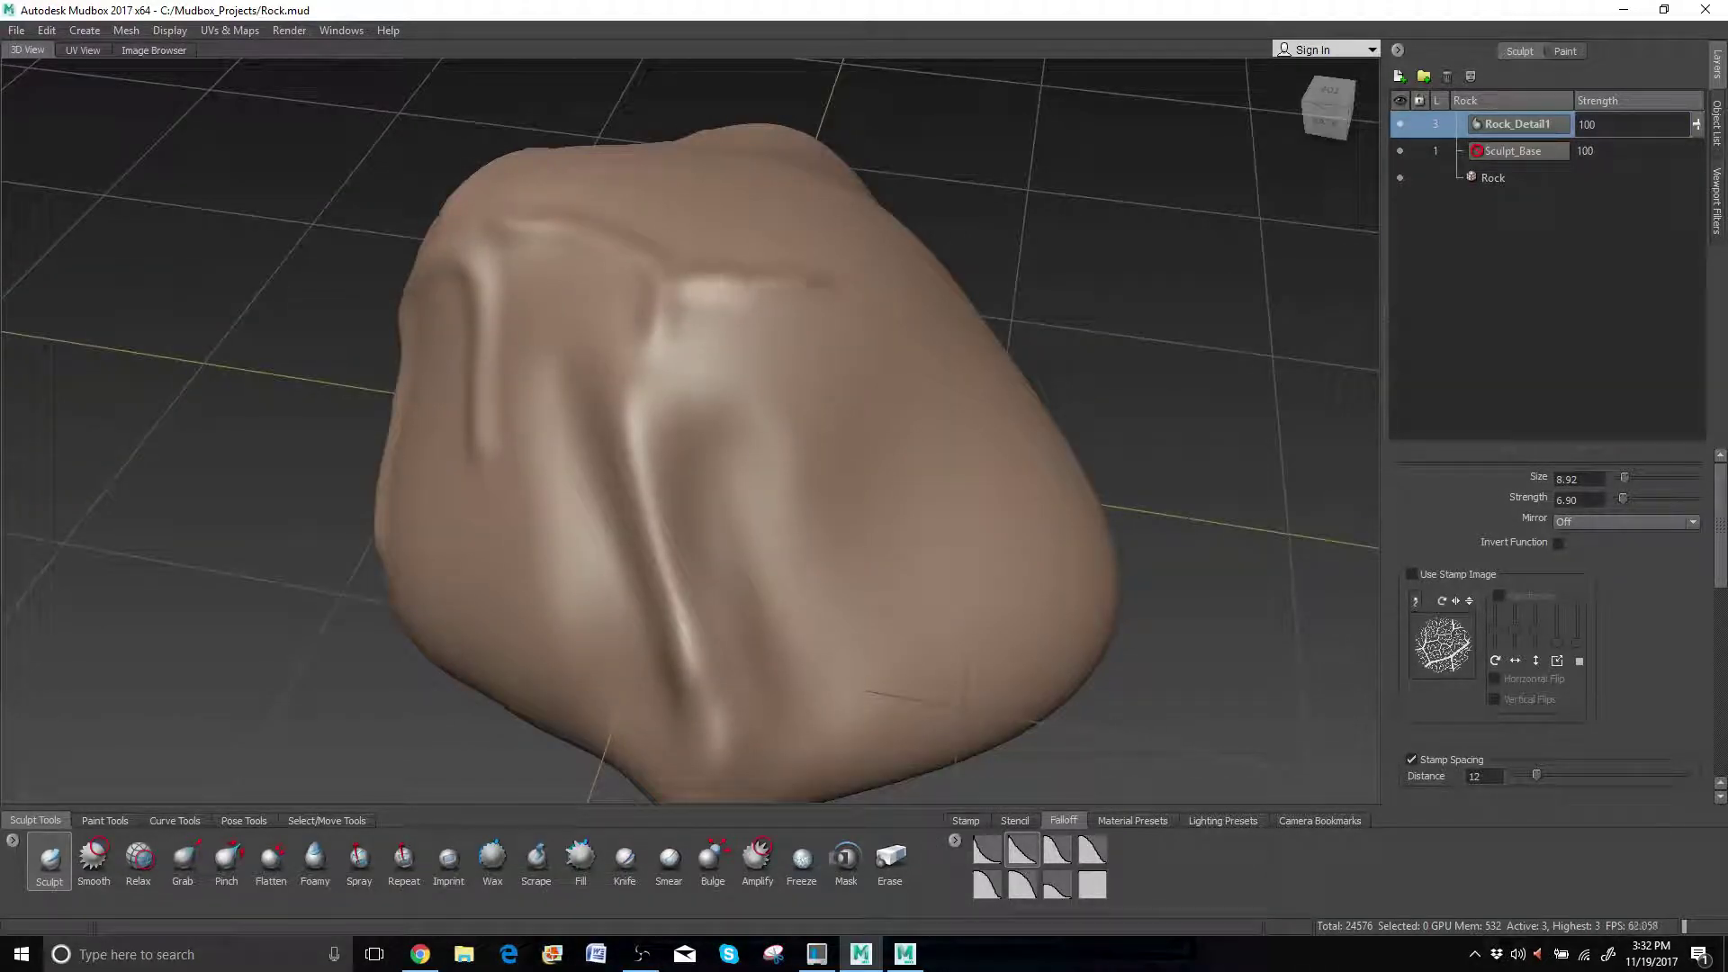
Raise a short vertical ridge on the rounded end of the rock's elongated lobe.
mouse_move(945, 396)
left_mouse_down("alt")
mouse_move(738, 378)
mouse_move(555, 317)
left_mouse_up("alt")
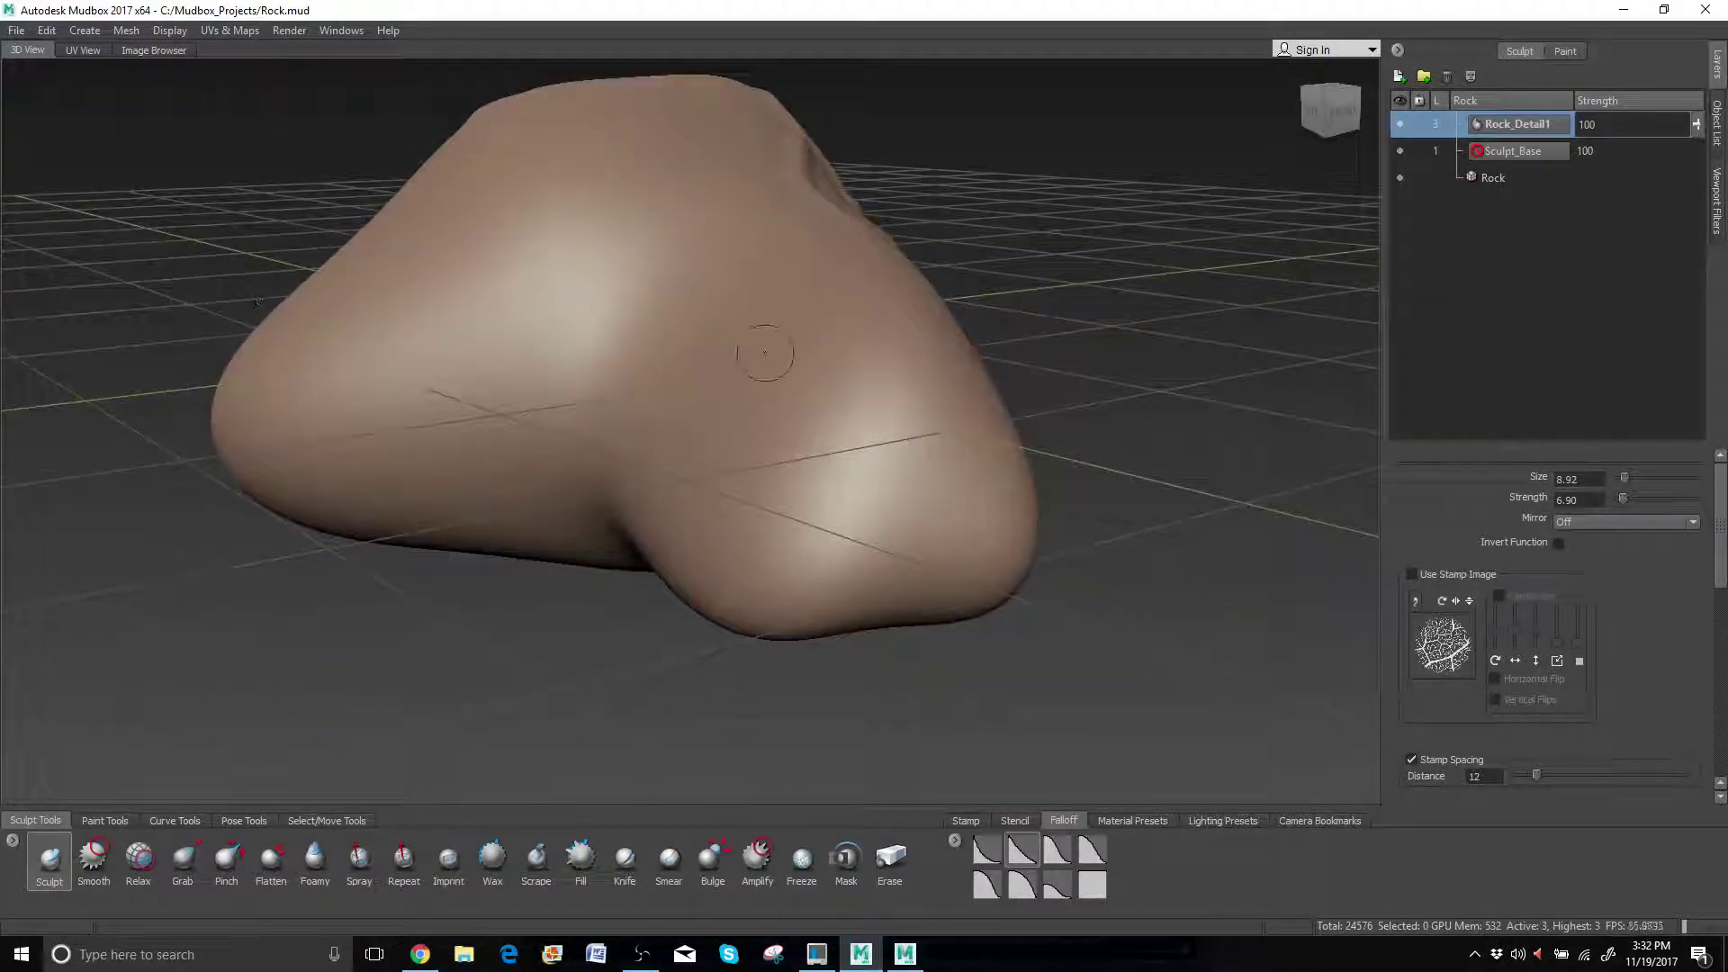
left_click_drag(900, 315, 736, 369, "alt")
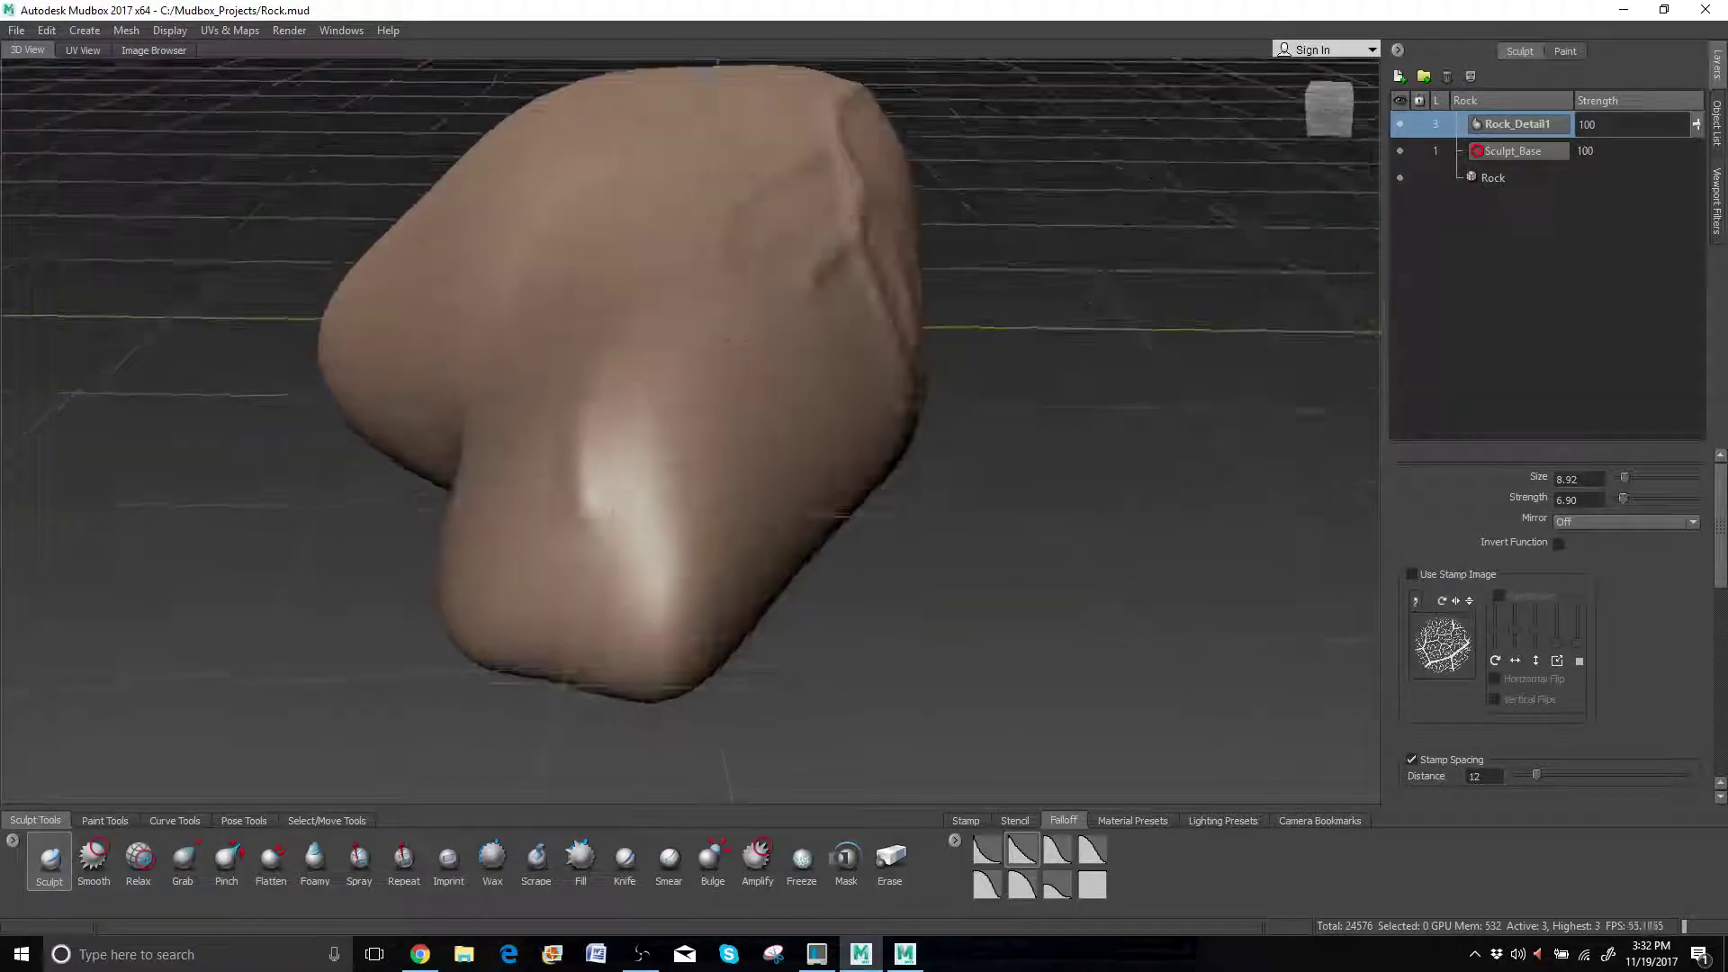
scroll(697, 454, "up", 2)
mouse_move(688, 472)
left_mouse_down("alt")
mouse_move(687, 417)
mouse_move(646, 423)
mouse_move(666, 562)
left_mouse_up("alt")
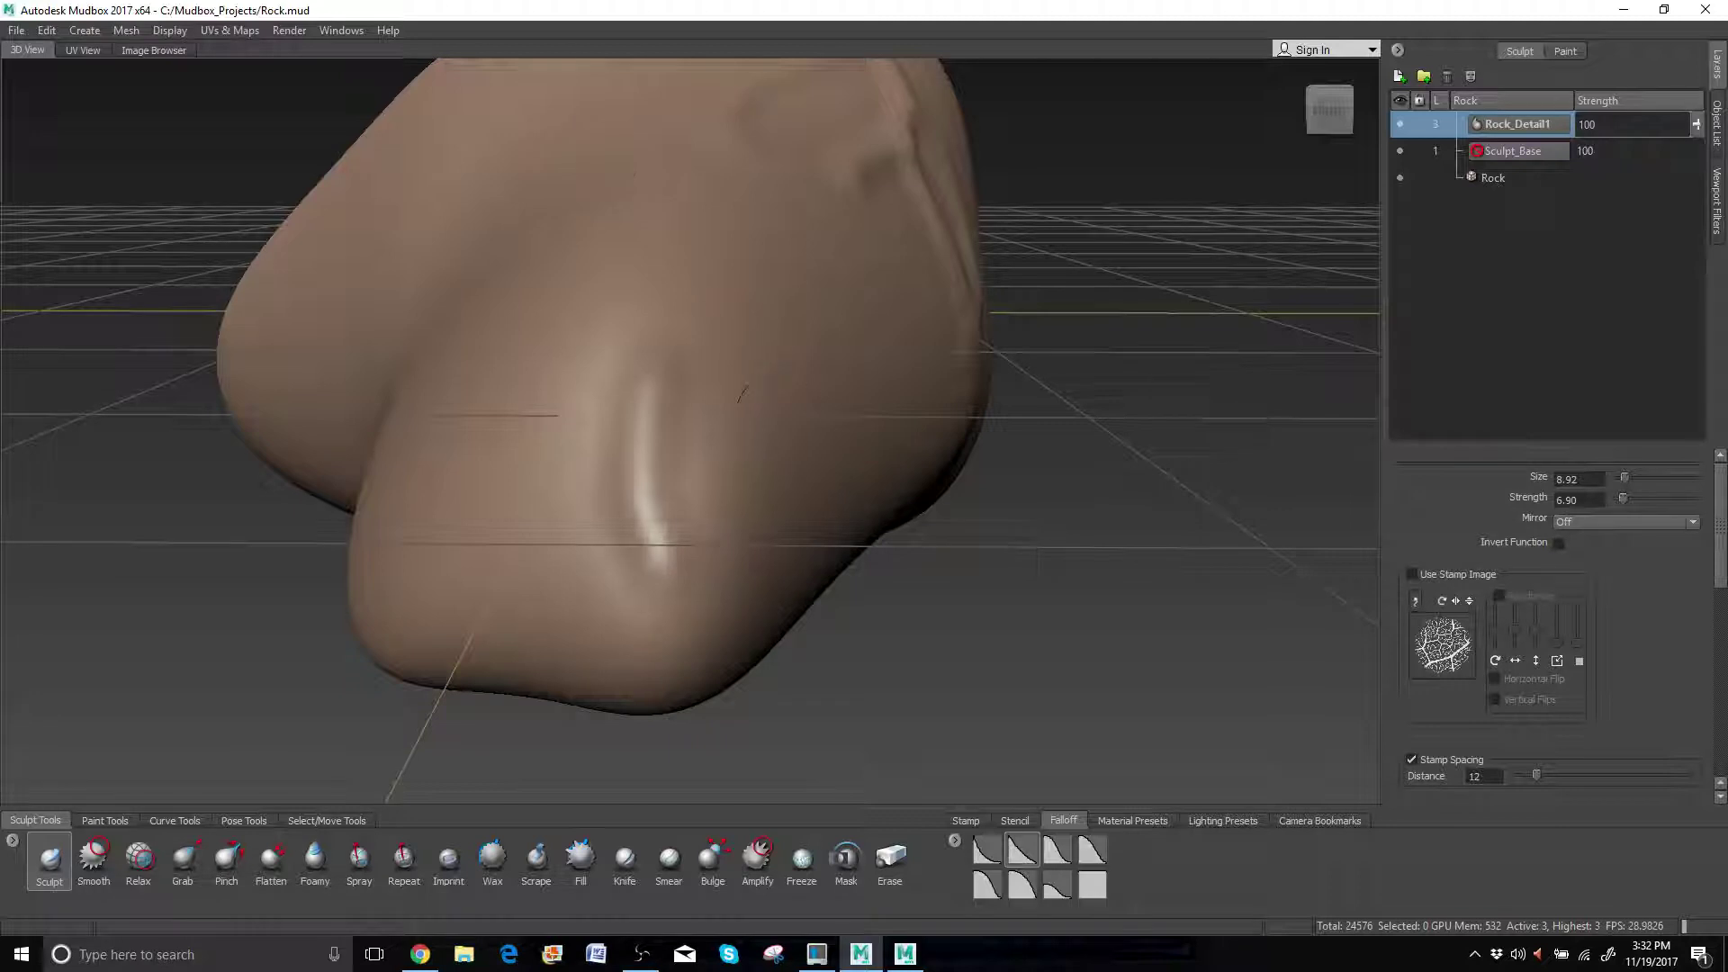
Raise a winding ridge along the elongated lobe, joining its rounded end to the existing side ridge.
left_click_drag(740, 393, 359, 397, "alt")
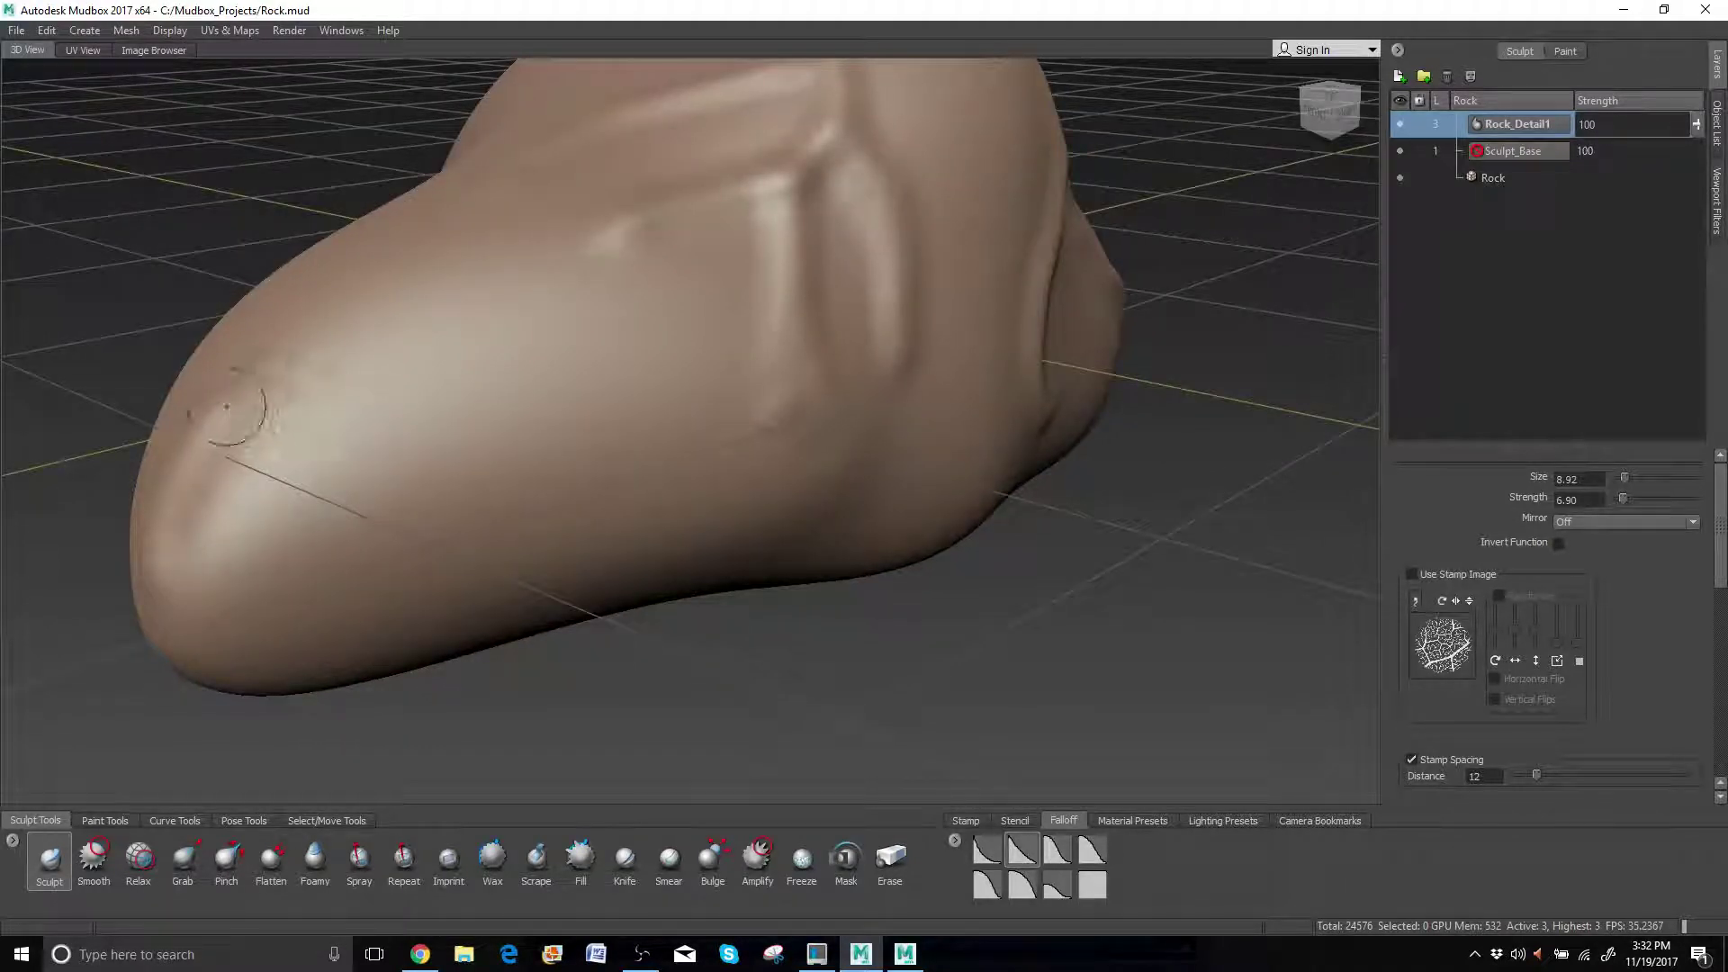
mouse_move(242, 407)
left_mouse_down()
mouse_move(538, 350)
mouse_move(598, 304)
mouse_move(629, 247)
left_mouse_up()
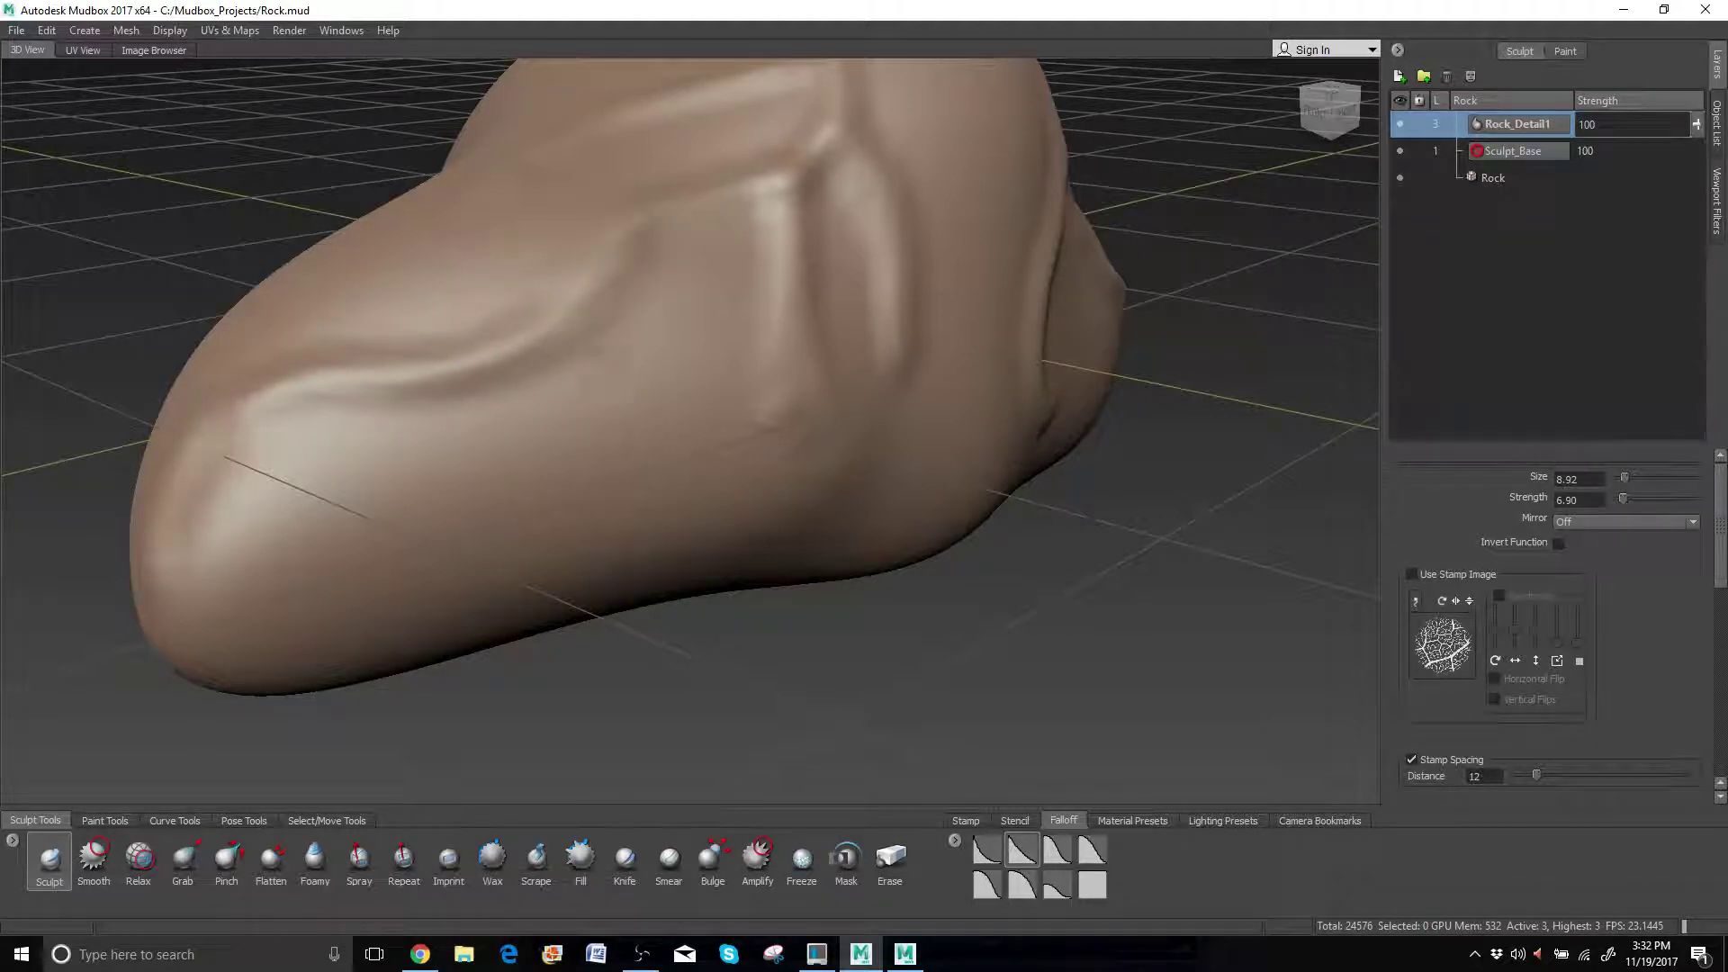
mouse_move(554, 356)
left_mouse_down()
mouse_move(621, 414)
mouse_move(648, 478)
mouse_move(396, 381)
mouse_move(540, 418)
mouse_move(841, 444)
left_mouse_up()
key("ctrl+z")
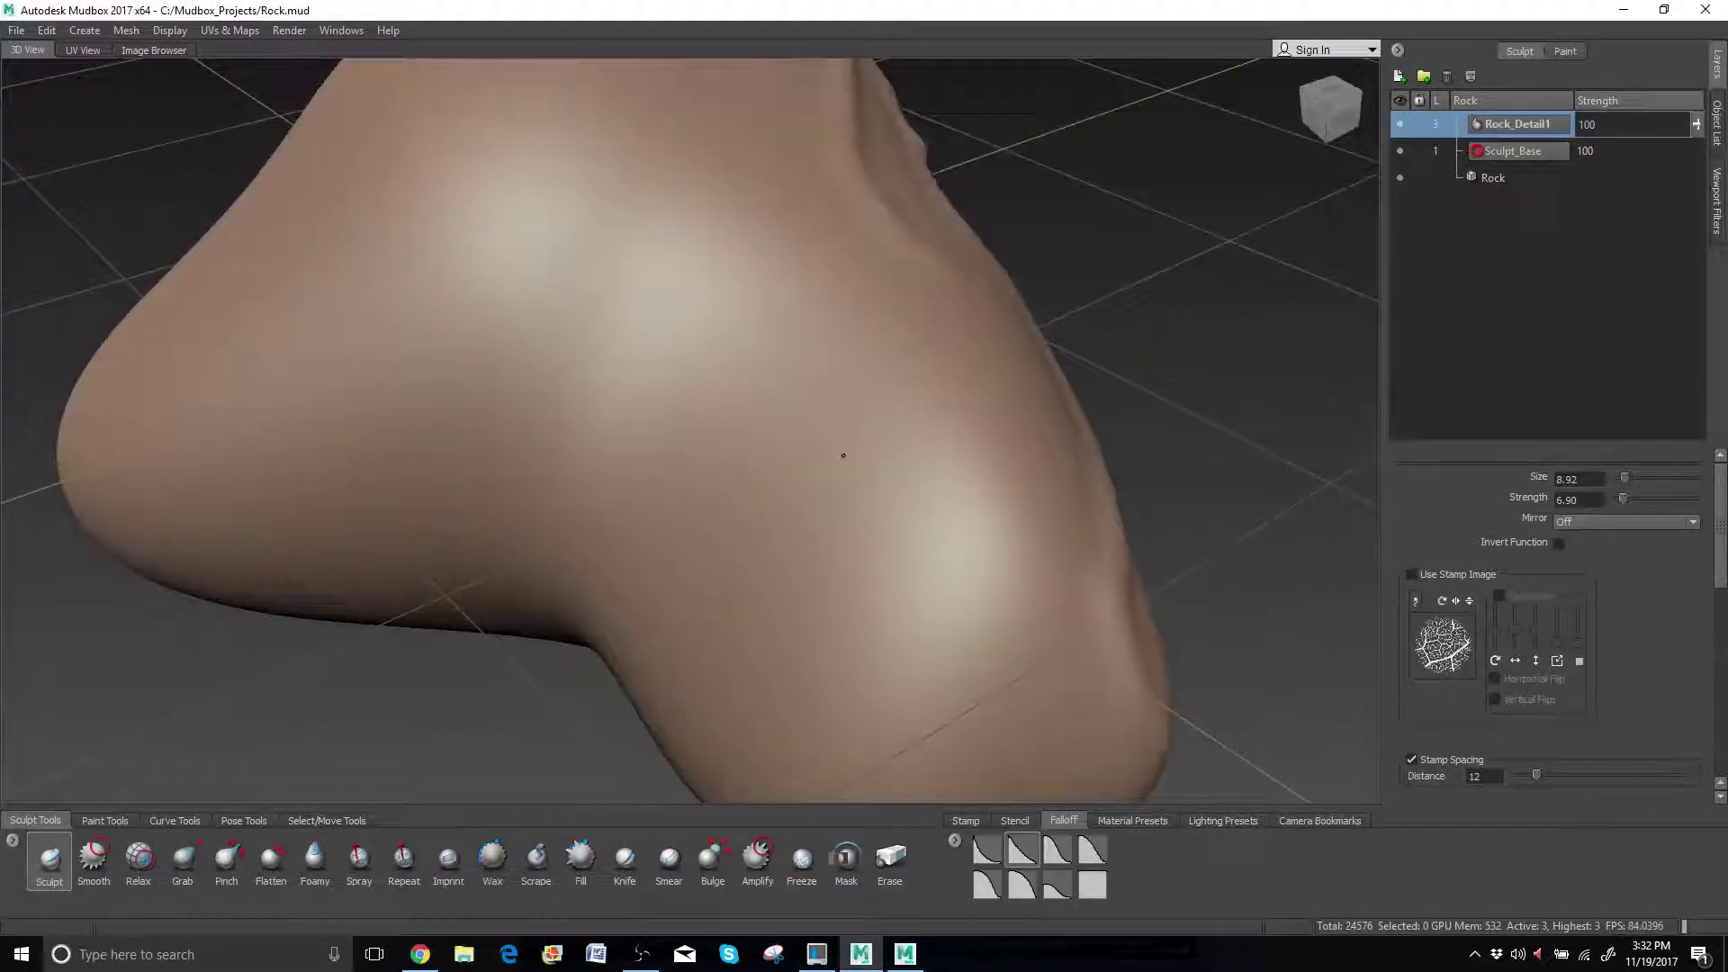
Raise a curved ridge beside the valley between the two lobes and branching ridges down the opposite lobe.
mouse_move(799, 203)
left_mouse_down()
mouse_move(733, 263)
mouse_move(670, 457)
left_mouse_up()
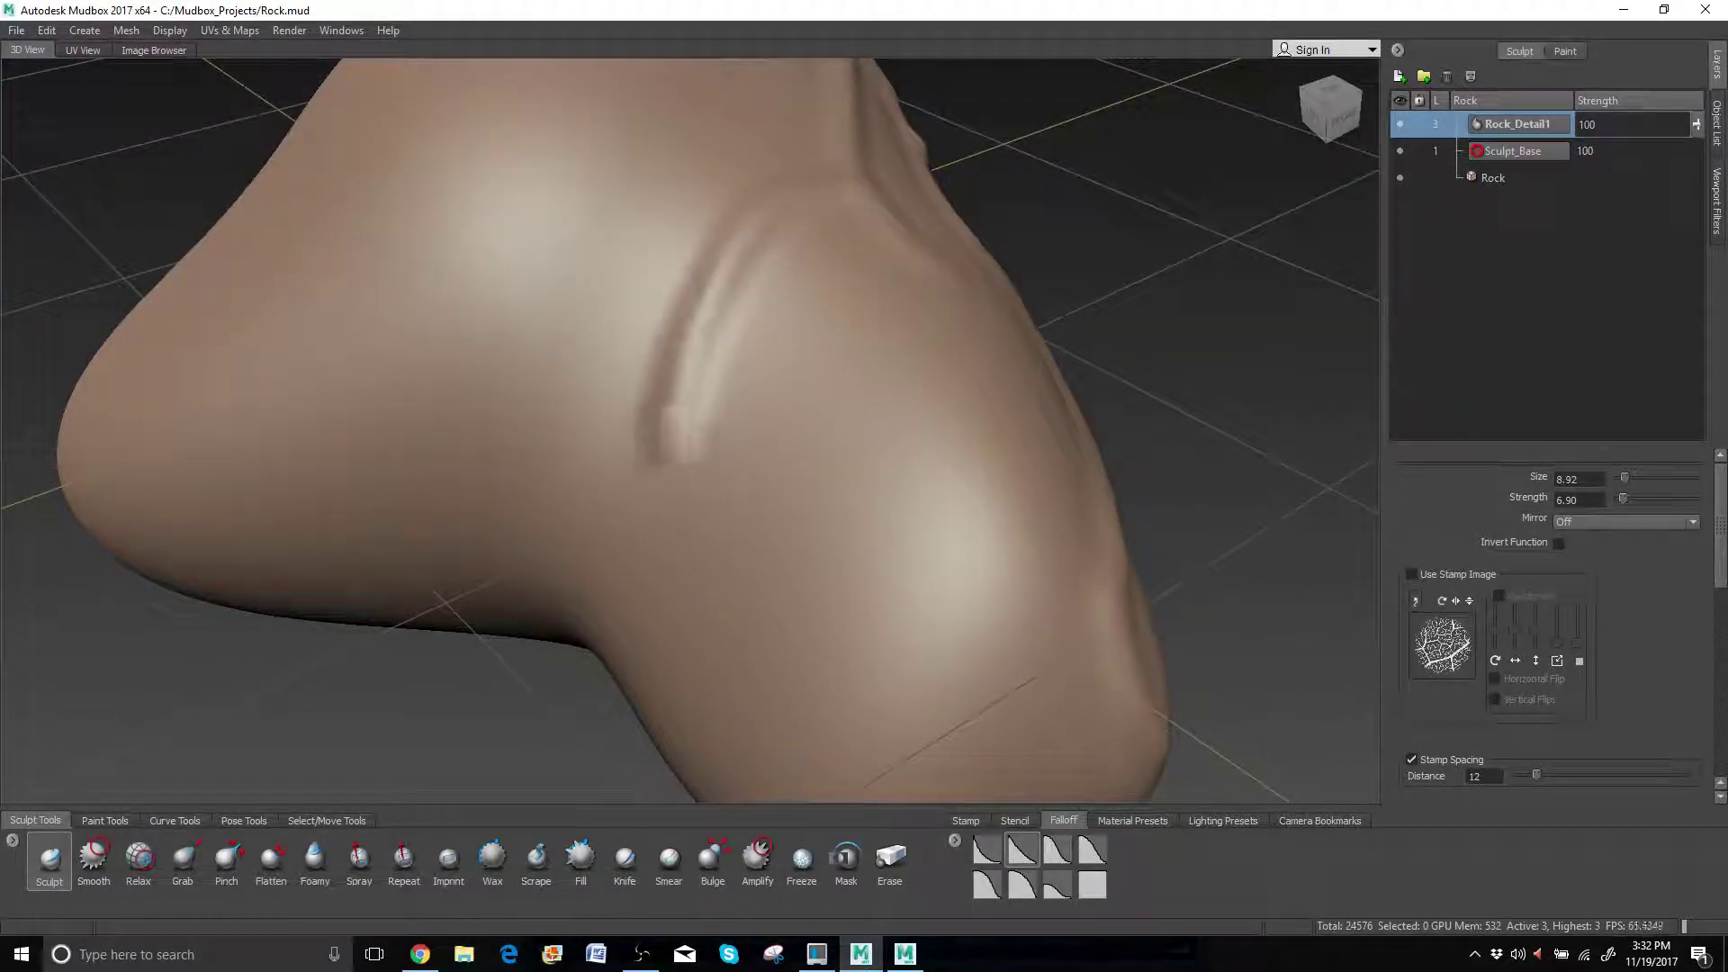
mouse_move(673, 441)
right_mouse_down("alt")
mouse_move(681, 389)
mouse_move(634, 292)
right_mouse_up("alt")
left_click_drag(634, 291, 694, 213, "alt")
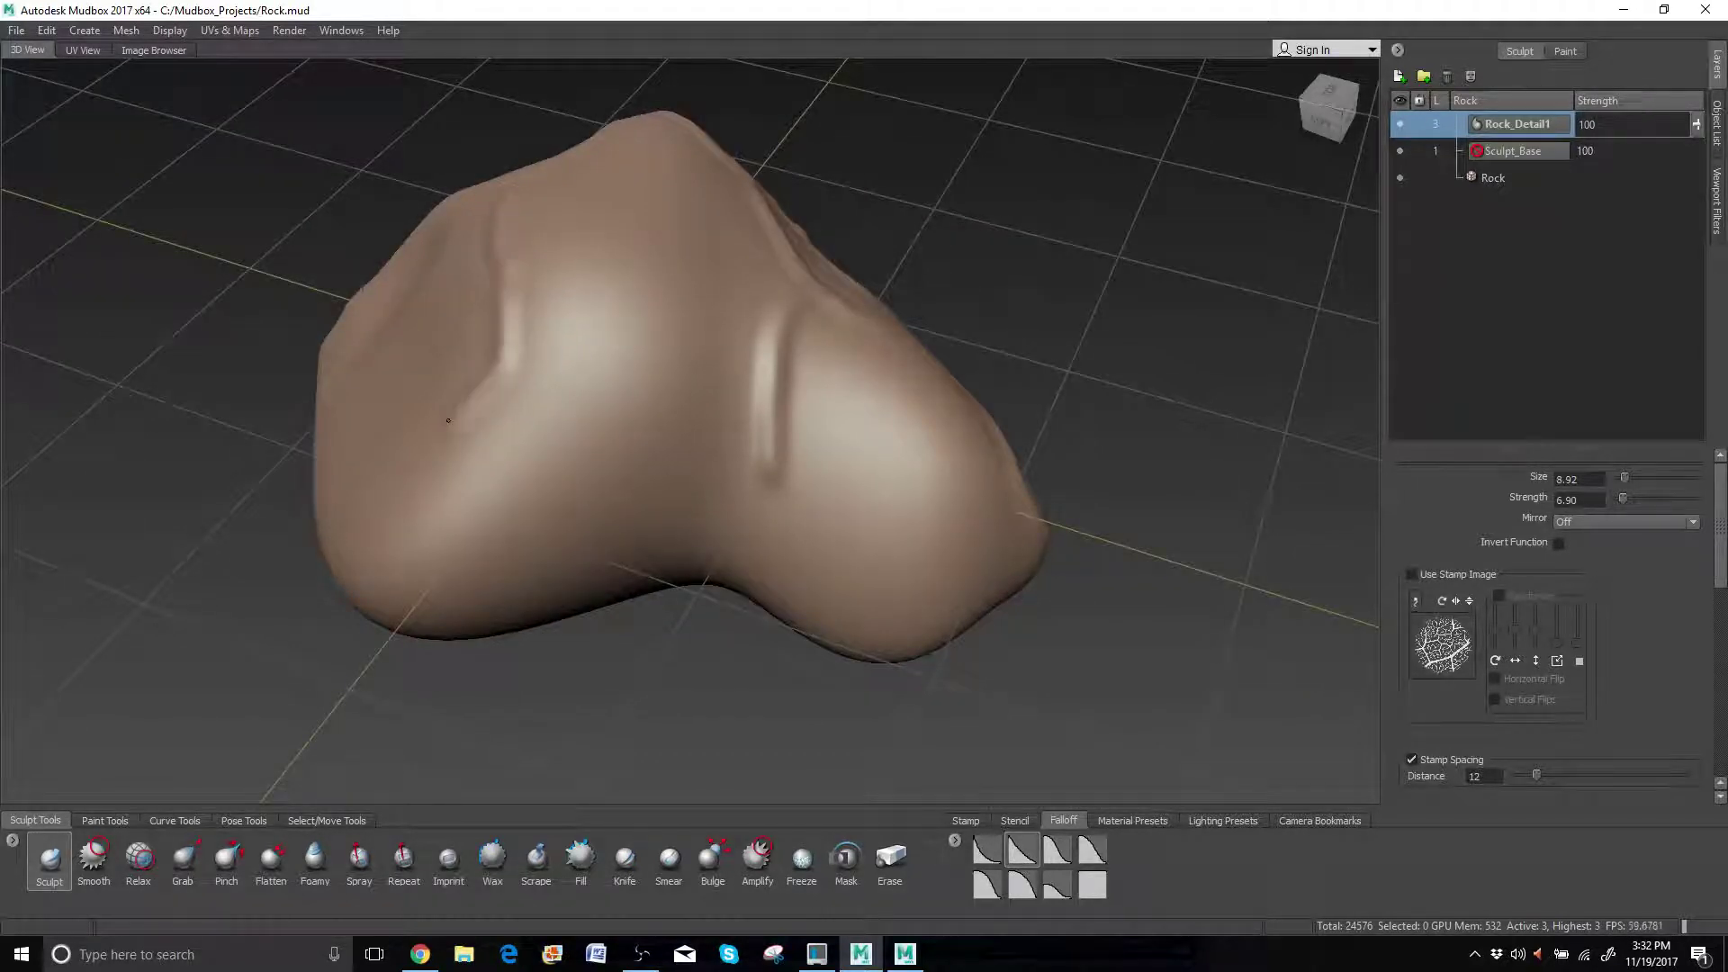
mouse_move(525, 265)
left_mouse_down()
mouse_move(594, 335)
mouse_move(664, 475)
left_mouse_up()
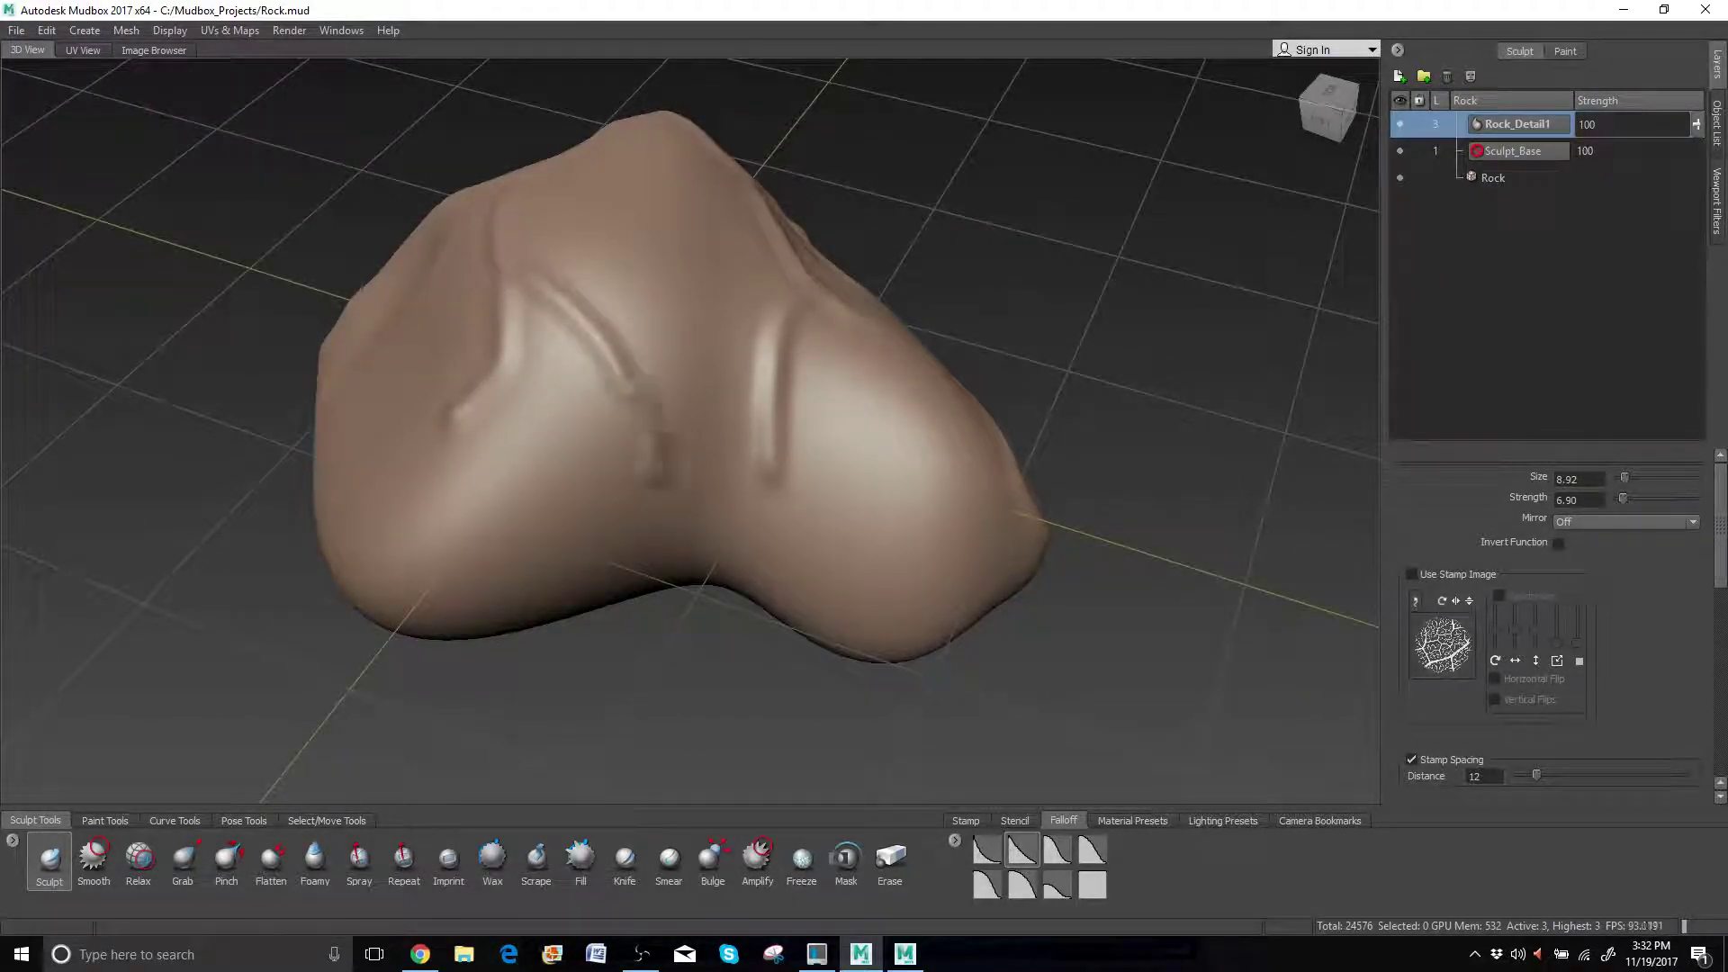
Raise more short ridges on the lower part of the larger lobe and on the elongated lobe's flank.
left_click_drag(545, 459, 624, 315, "alt")
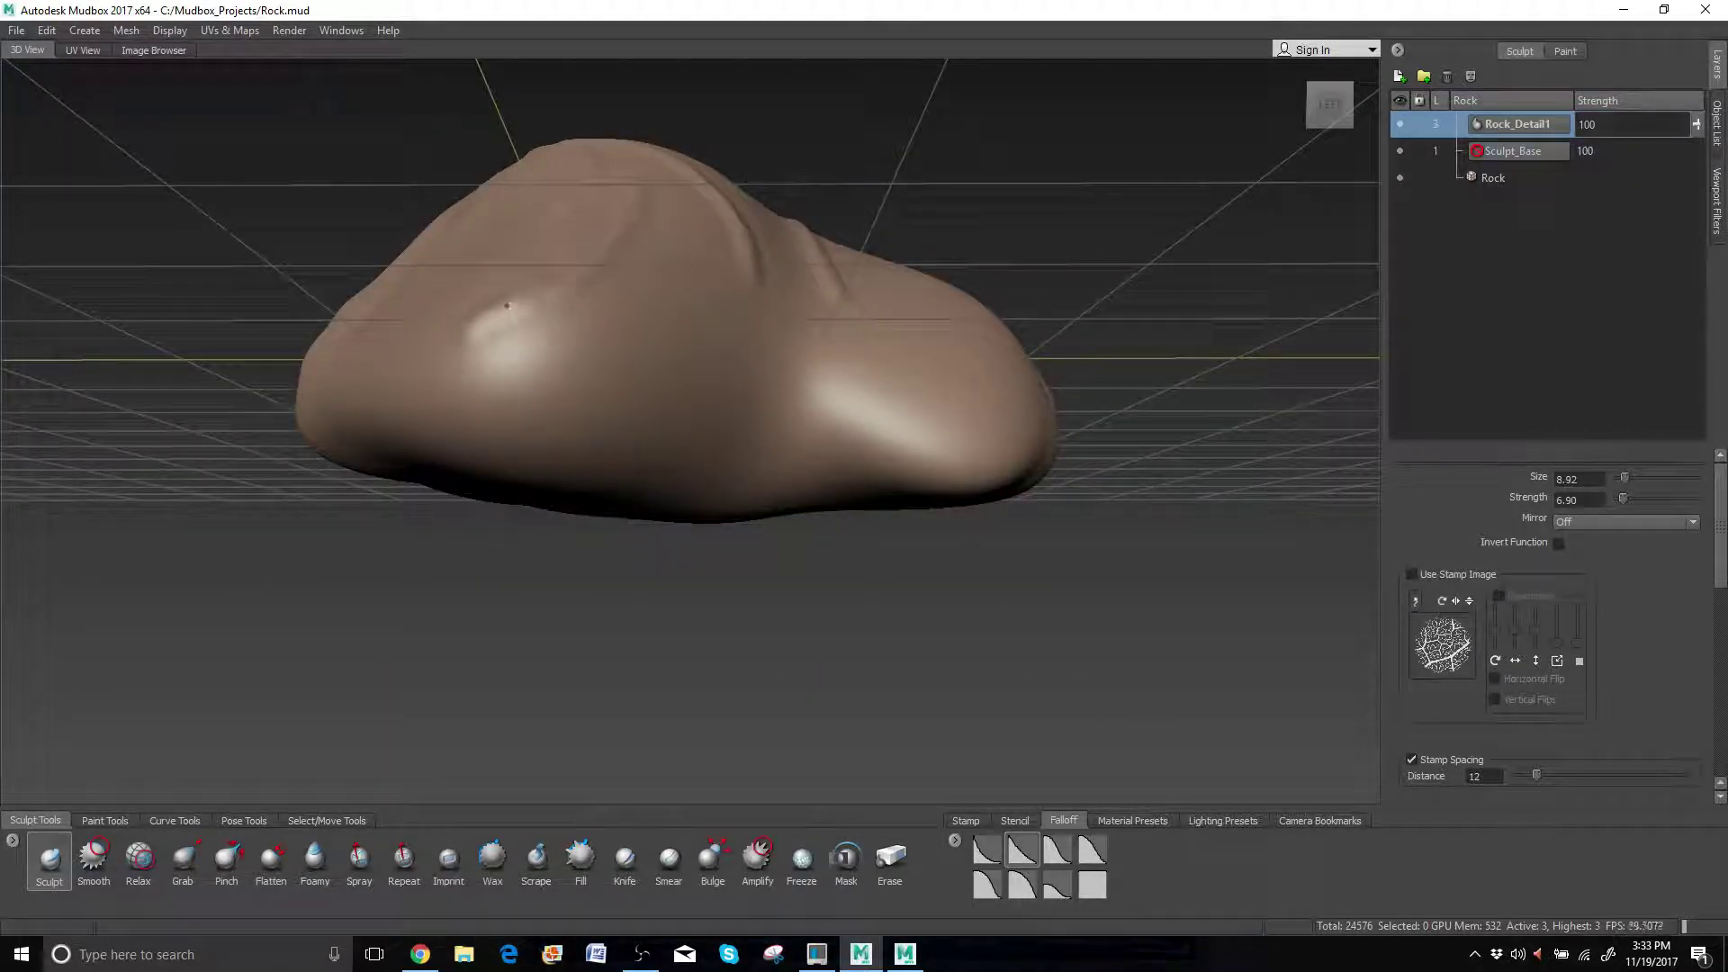
mouse_move(647, 275)
left_mouse_down()
mouse_move(680, 364)
mouse_move(549, 378)
mouse_move(513, 414)
left_mouse_up()
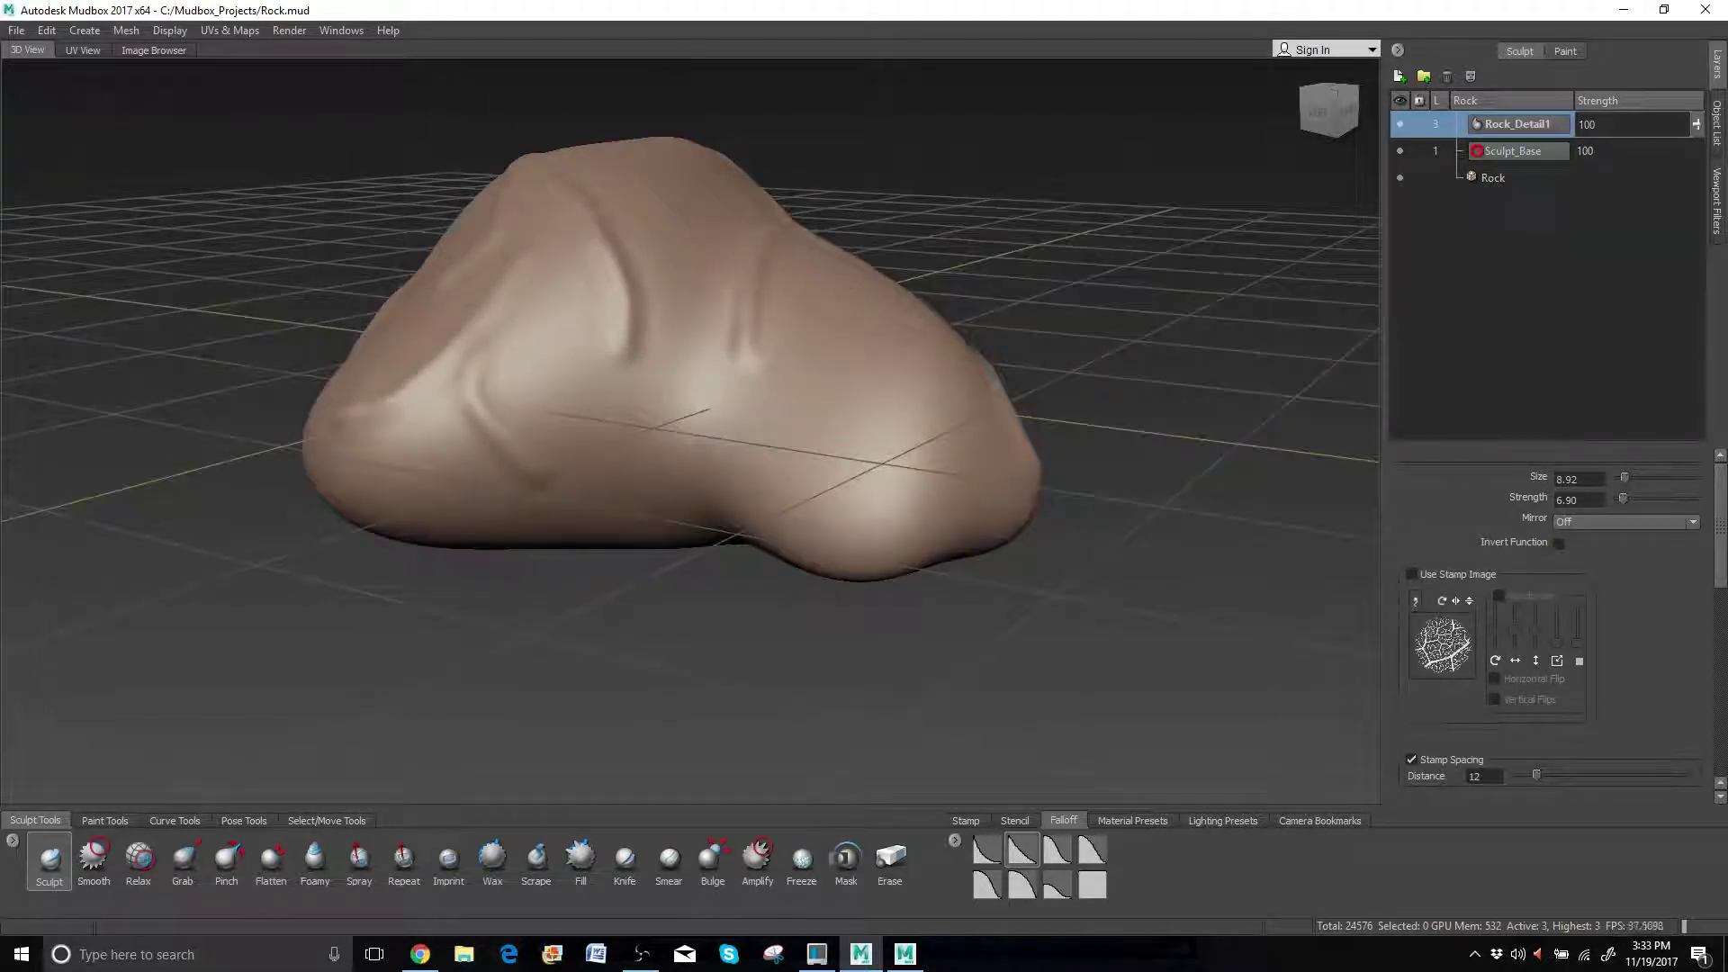
left_click_drag(872, 382, 803, 482)
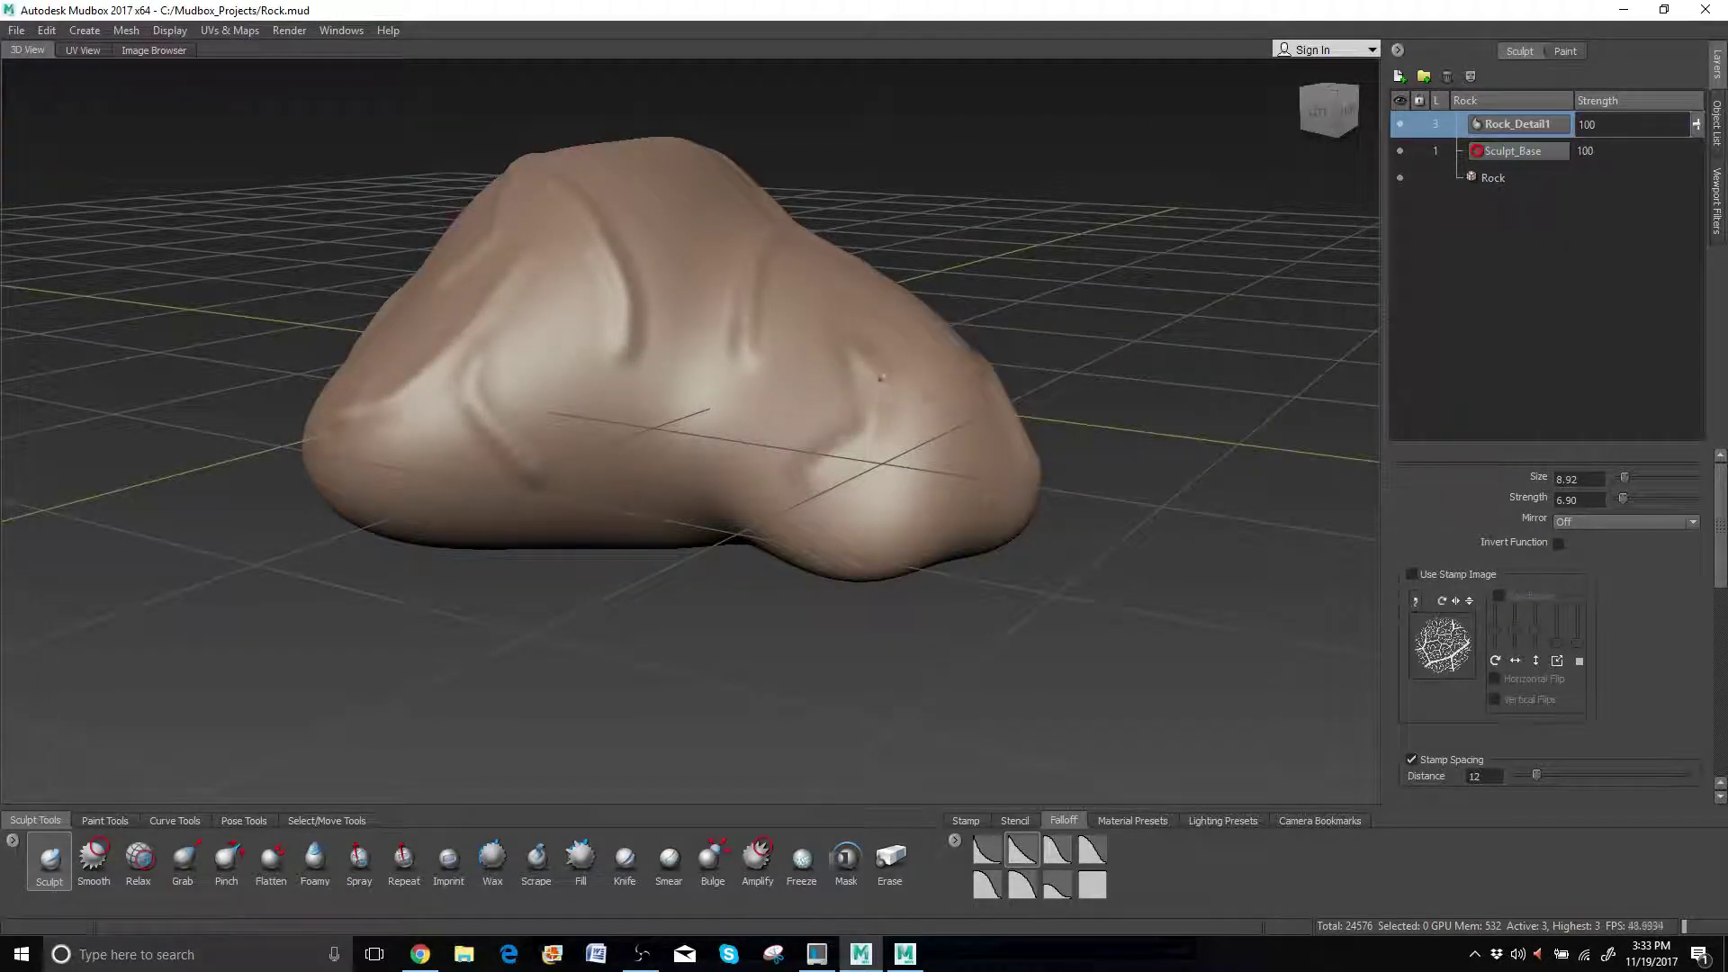
Raise a long ridge along the underside edge of the elongated lobe and short ridges beside it.
mouse_move(731, 280)
left_mouse_down("alt")
mouse_move(788, 207)
mouse_move(513, 191)
mouse_move(743, 308)
left_mouse_up("alt")
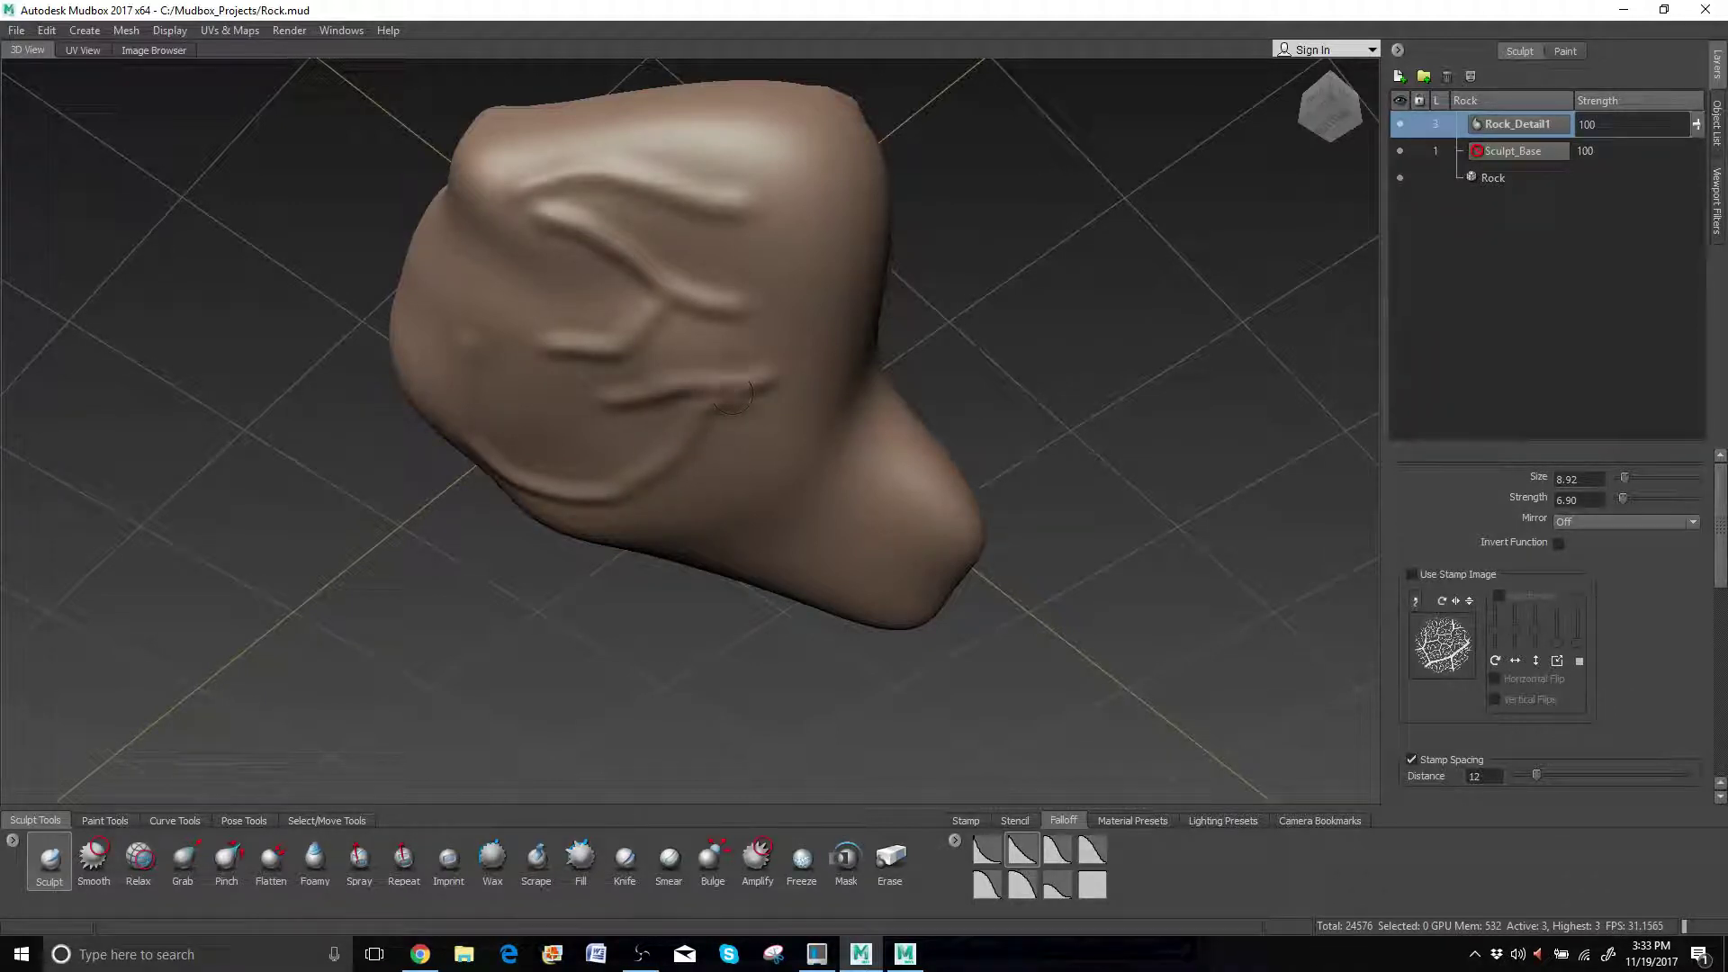
left_click_drag(789, 421, 972, 423, "alt")
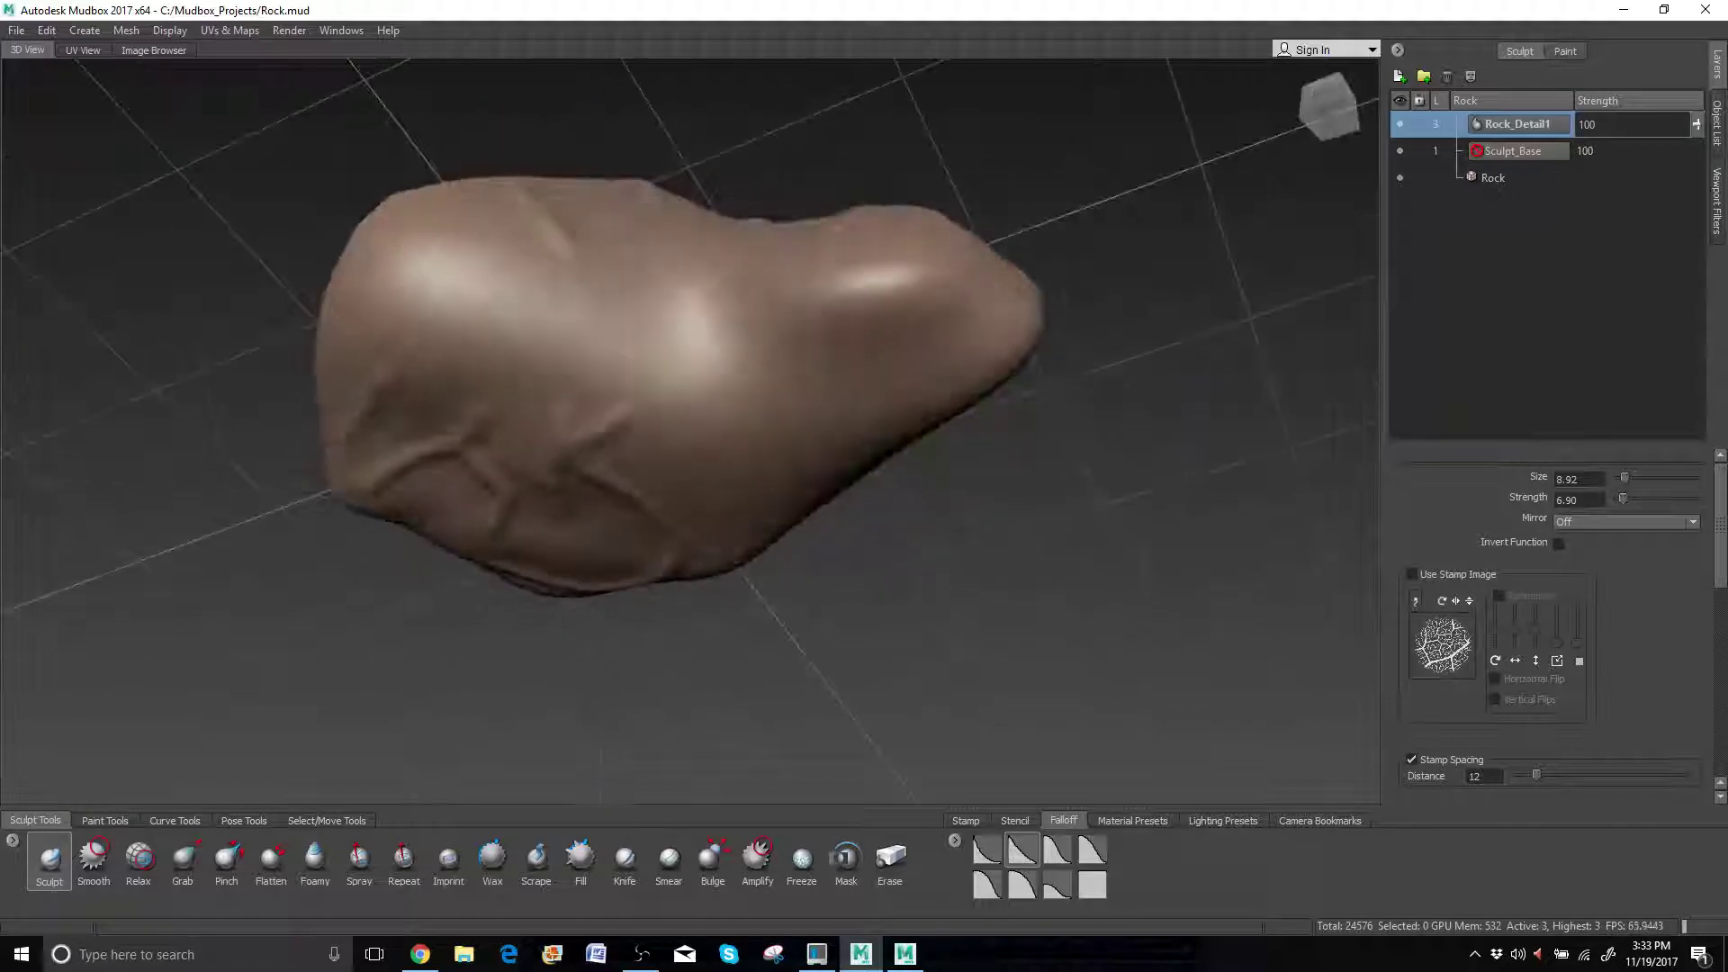
left_click_drag(647, 421, 833, 436)
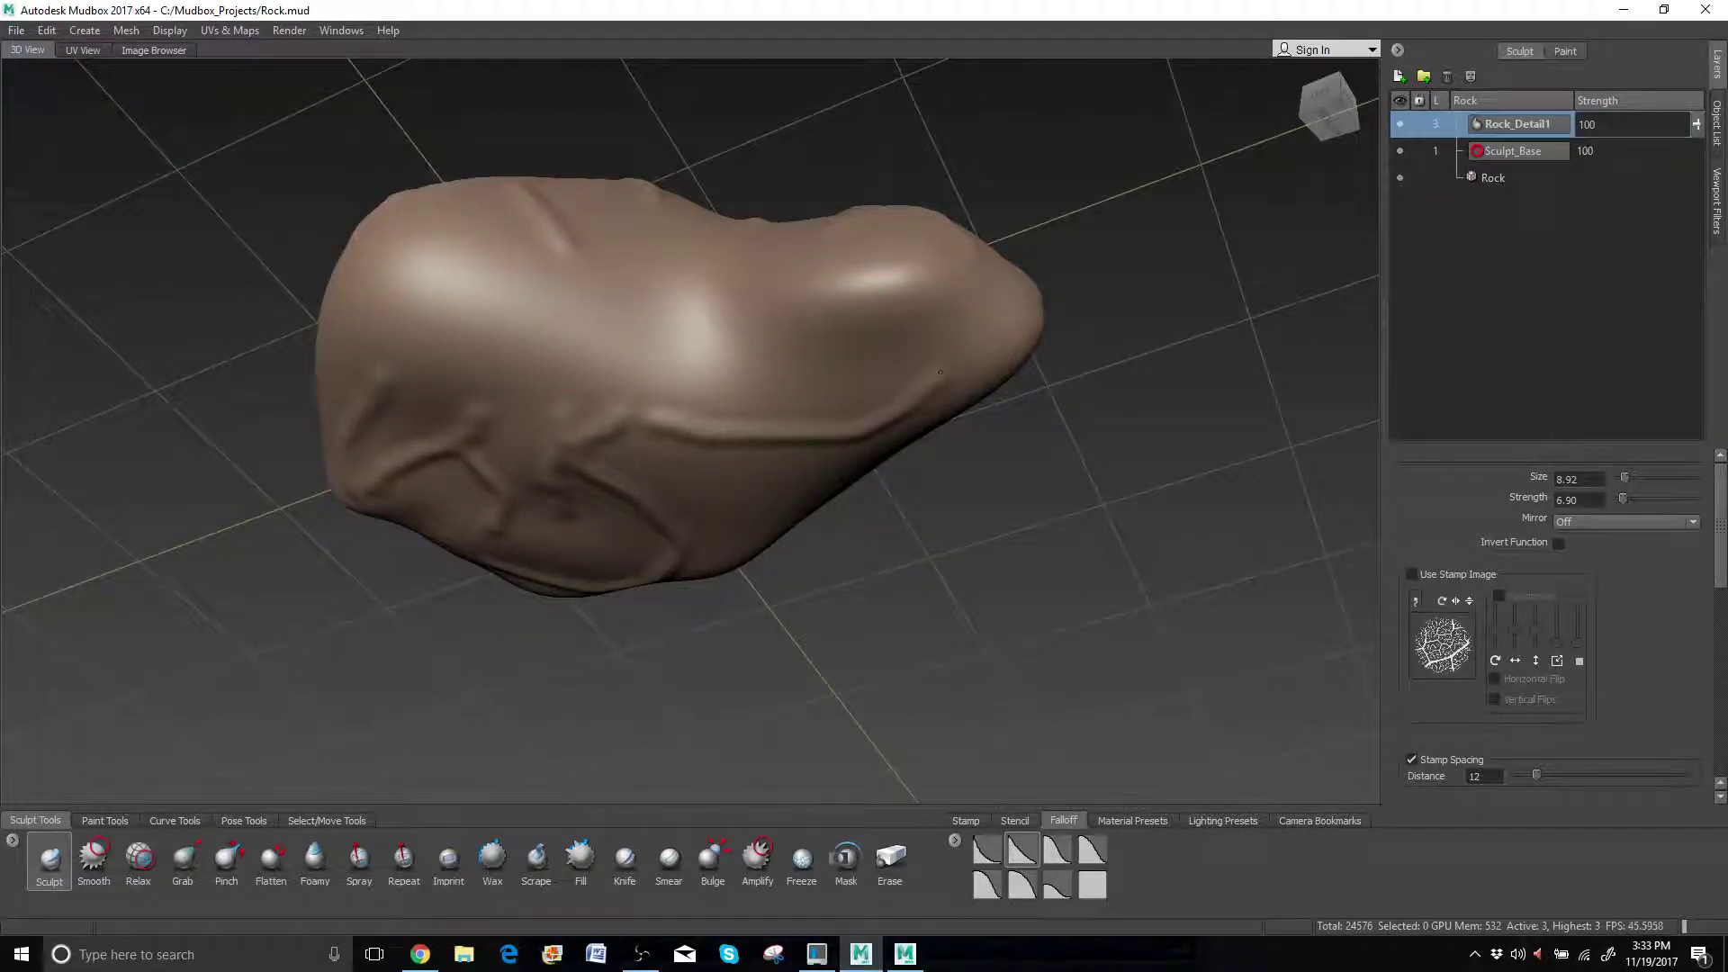
left_click_drag(862, 300, 815, 310)
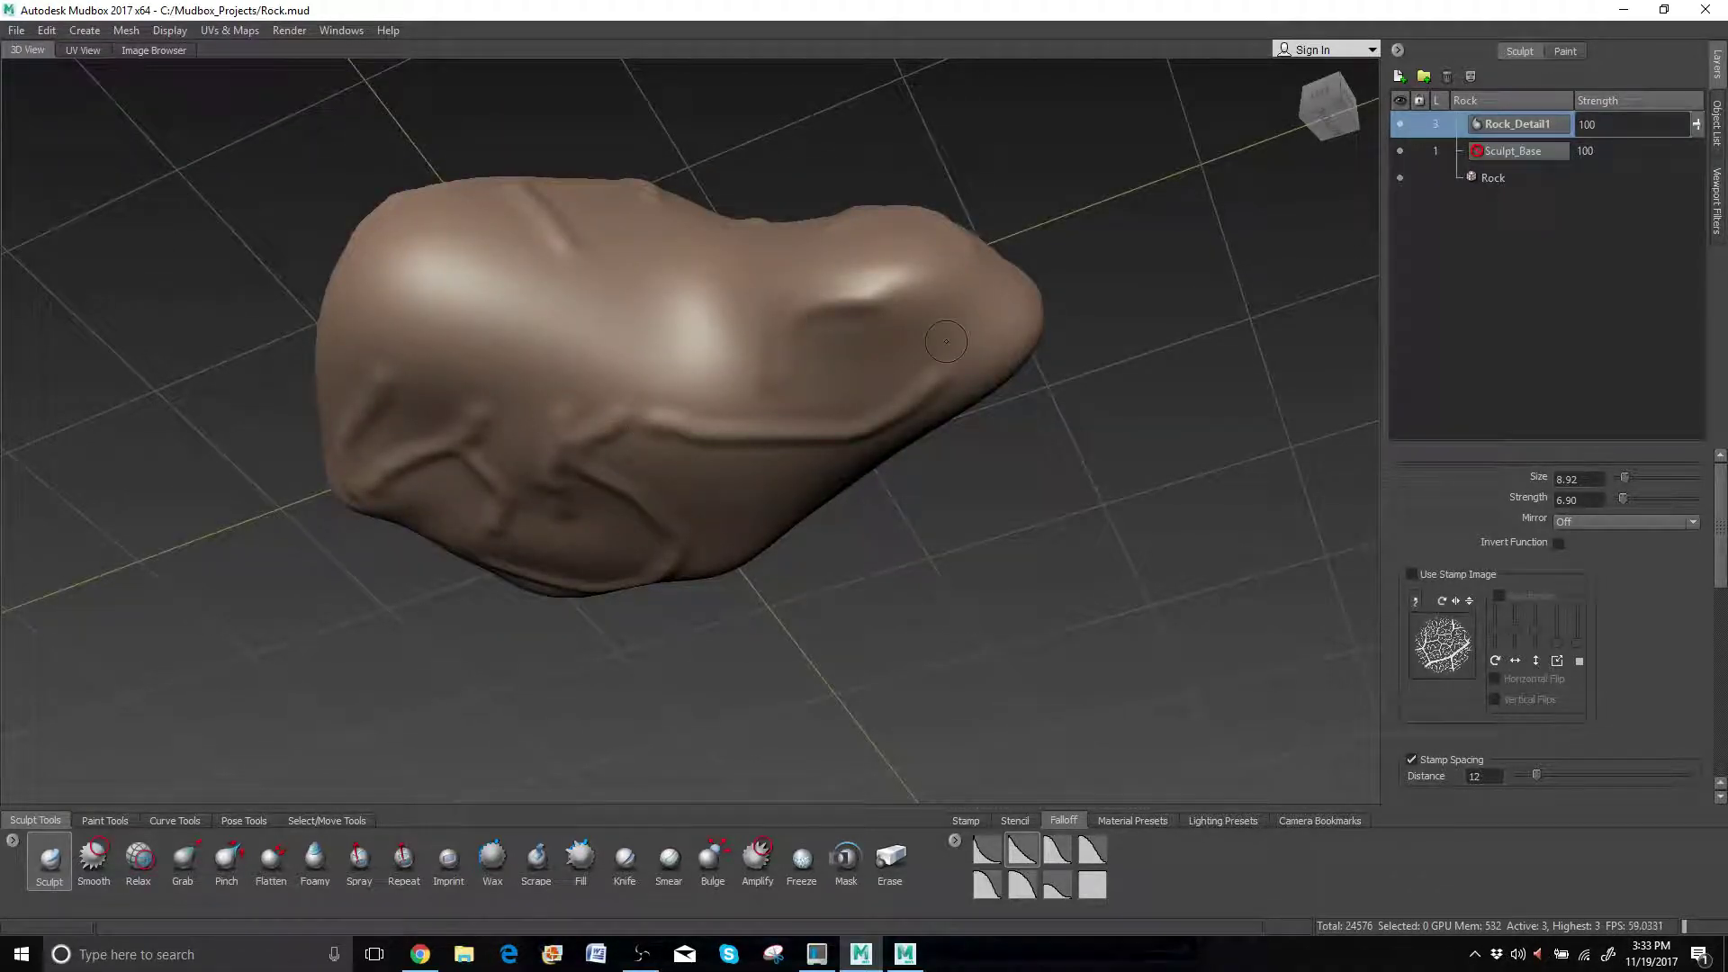
left_click_drag(945, 341, 855, 421, "alt")
left_click_drag(684, 329, 804, 311)
Set the brush size to 23.30 and build up a broad raised fold above the curved ridge beside the valley.
left_click_drag(683, 317, 706, 486, "alt")
scroll(705, 421, "up", 3)
left_click_drag(497, 342, 730, 227, "alt")
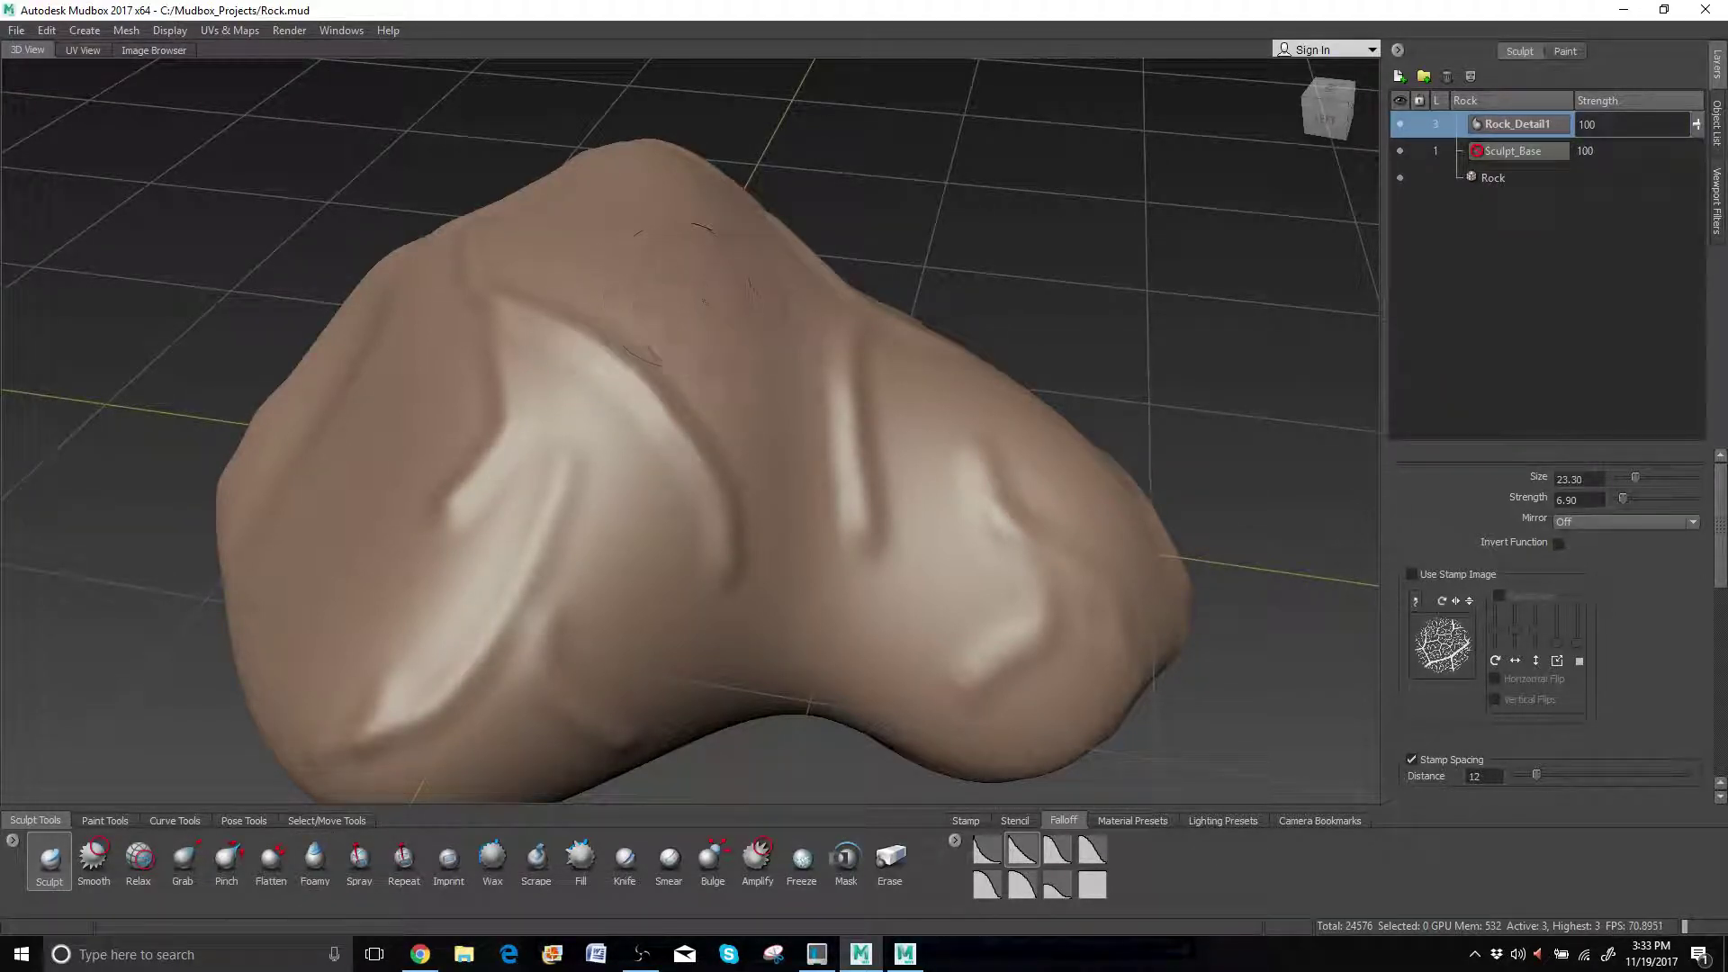
left_click_drag(633, 305, 482, 289, "alt")
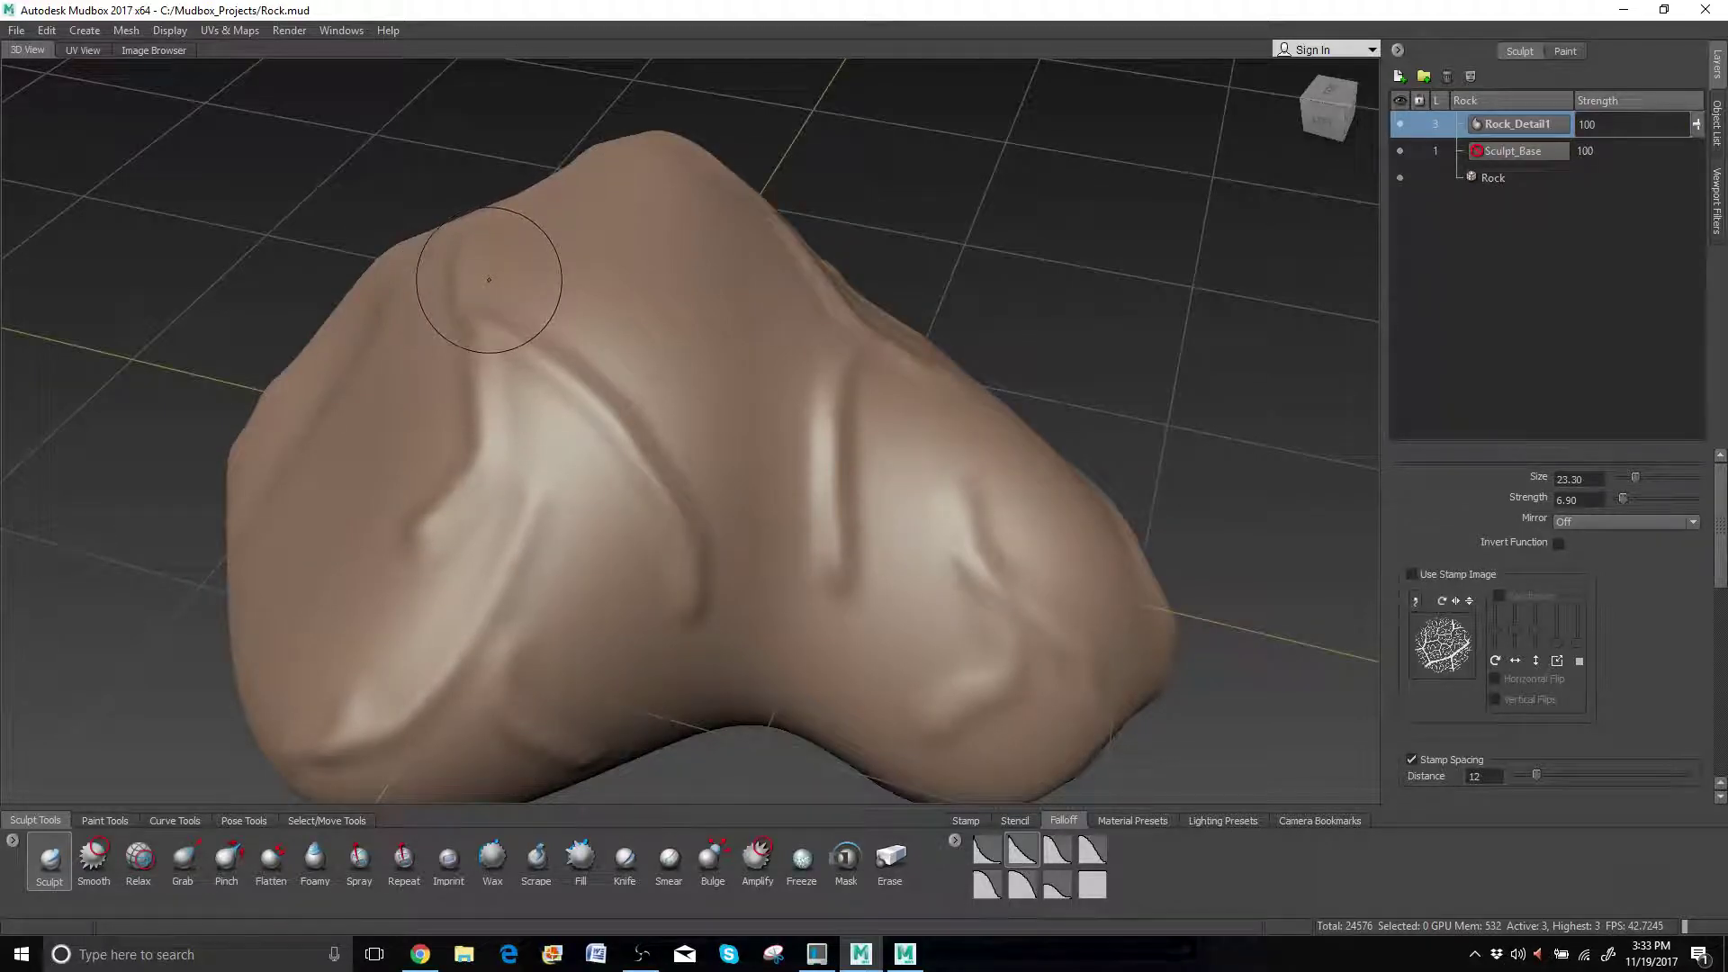
left_click_drag(538, 353, 616, 412)
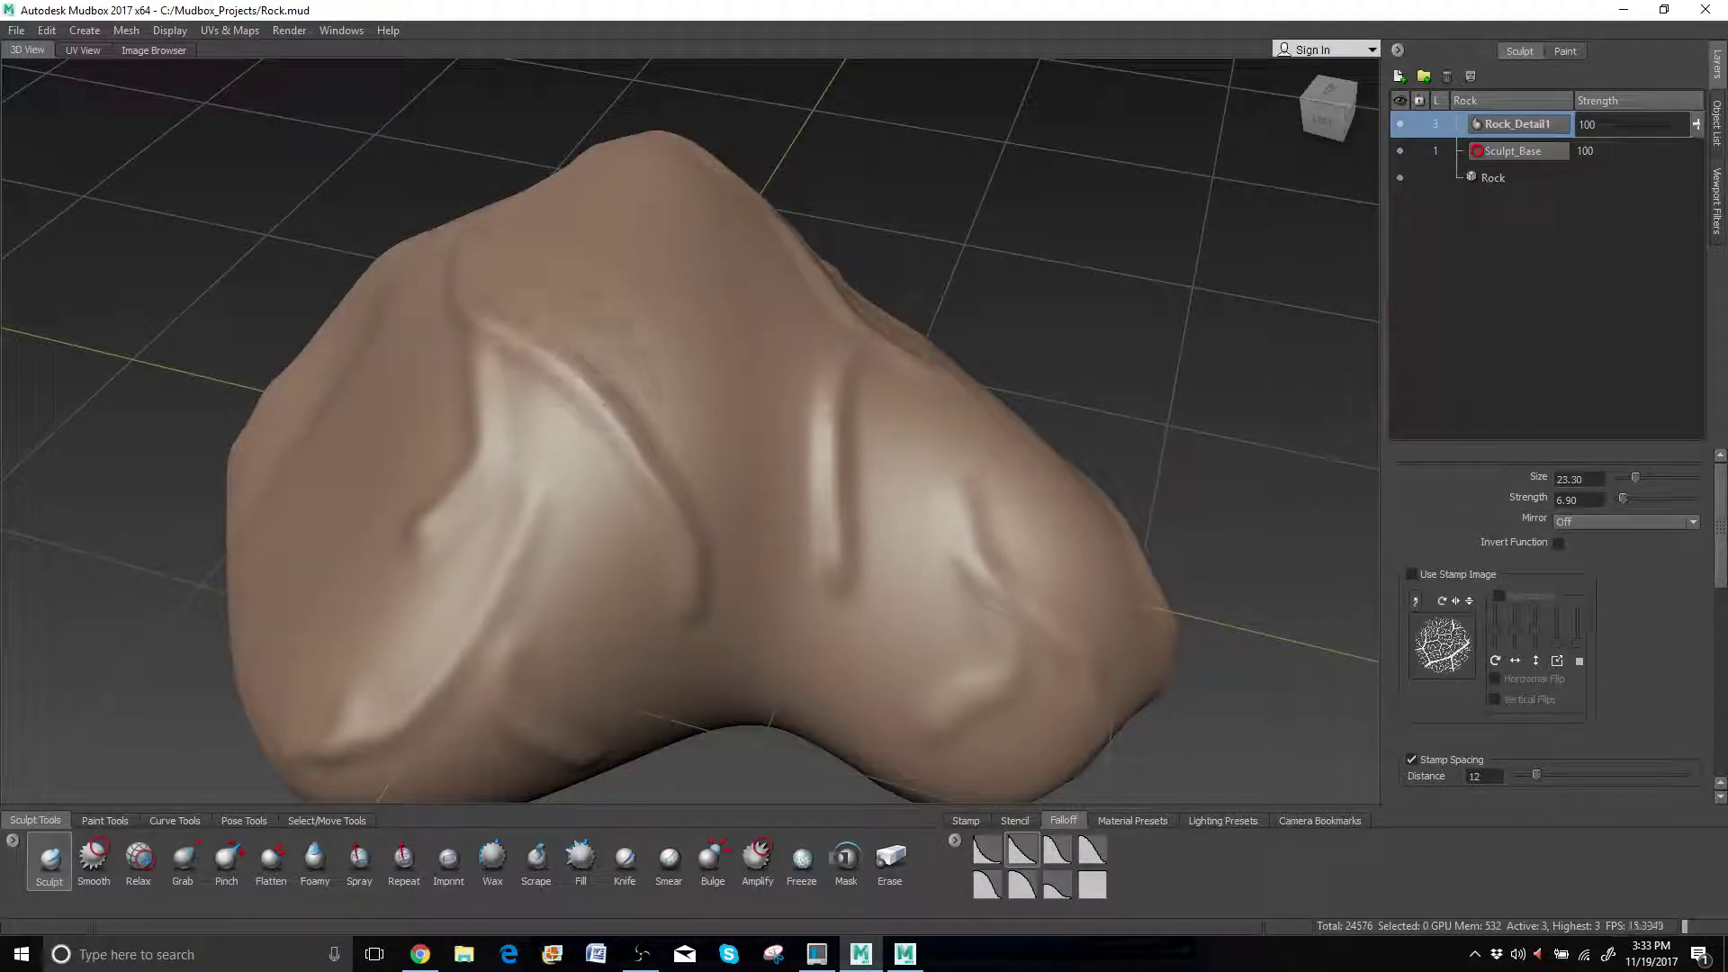
left_click_drag(515, 271, 675, 432)
left_click_drag(585, 317, 640, 454)
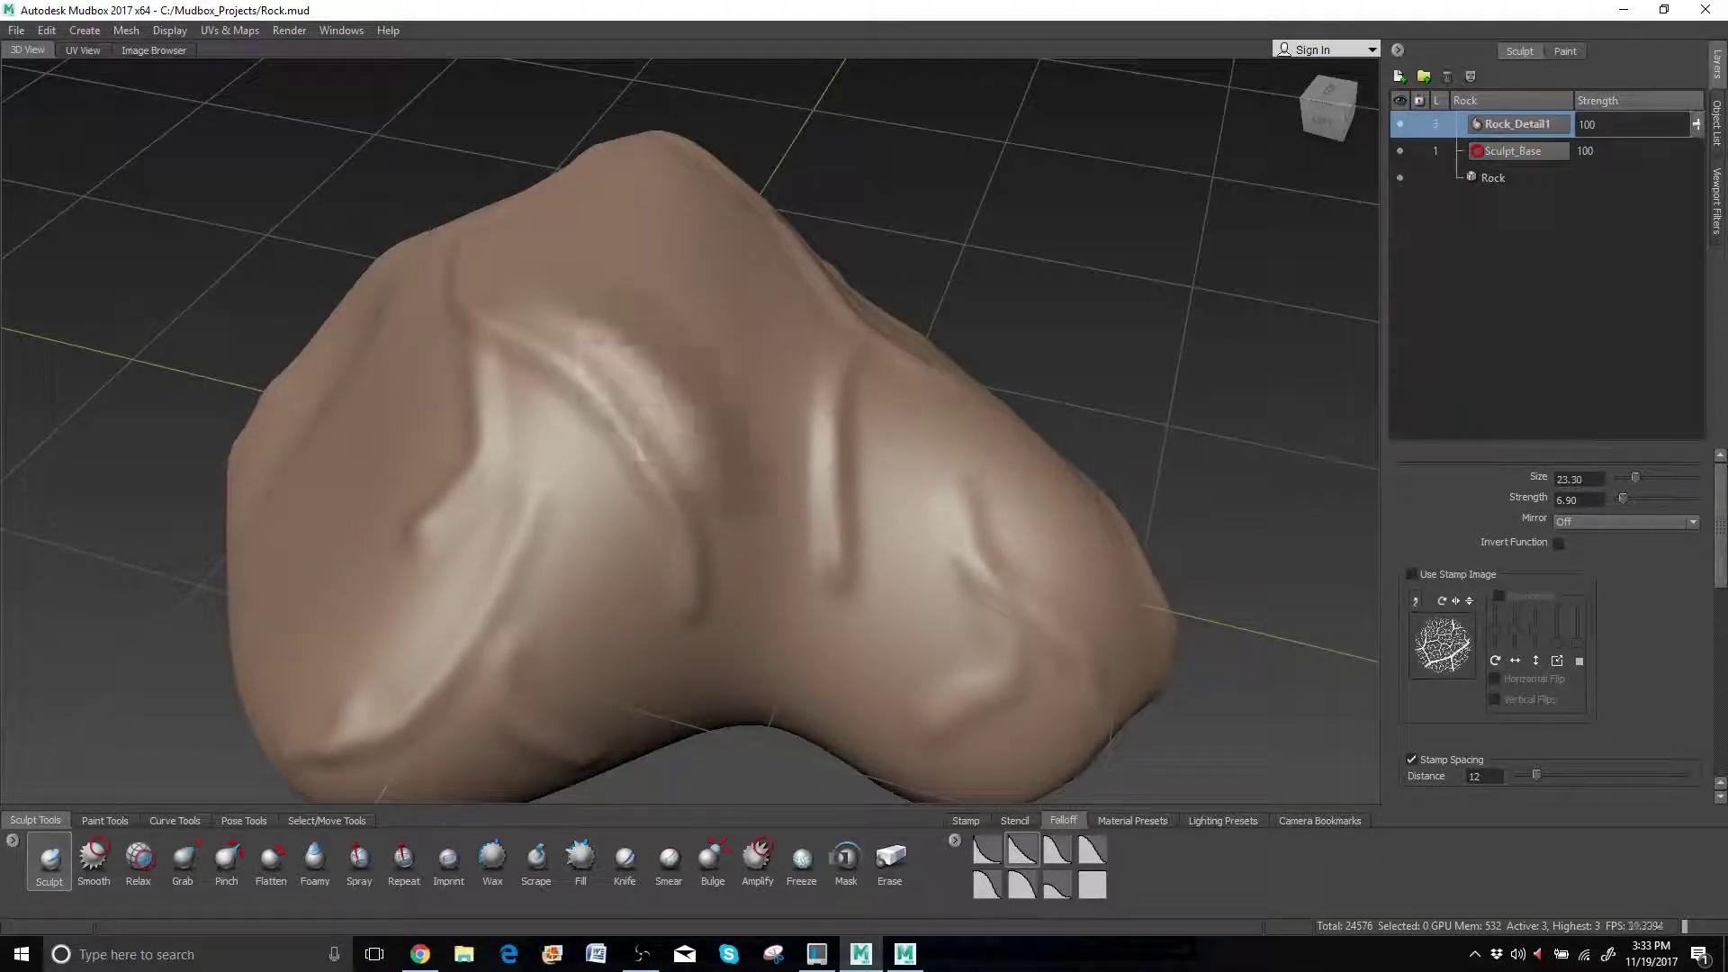
mouse_move(598, 326)
left_mouse_down()
mouse_move(612, 369)
mouse_move(710, 471)
left_mouse_up()
scroll(715, 477, "up", 2)
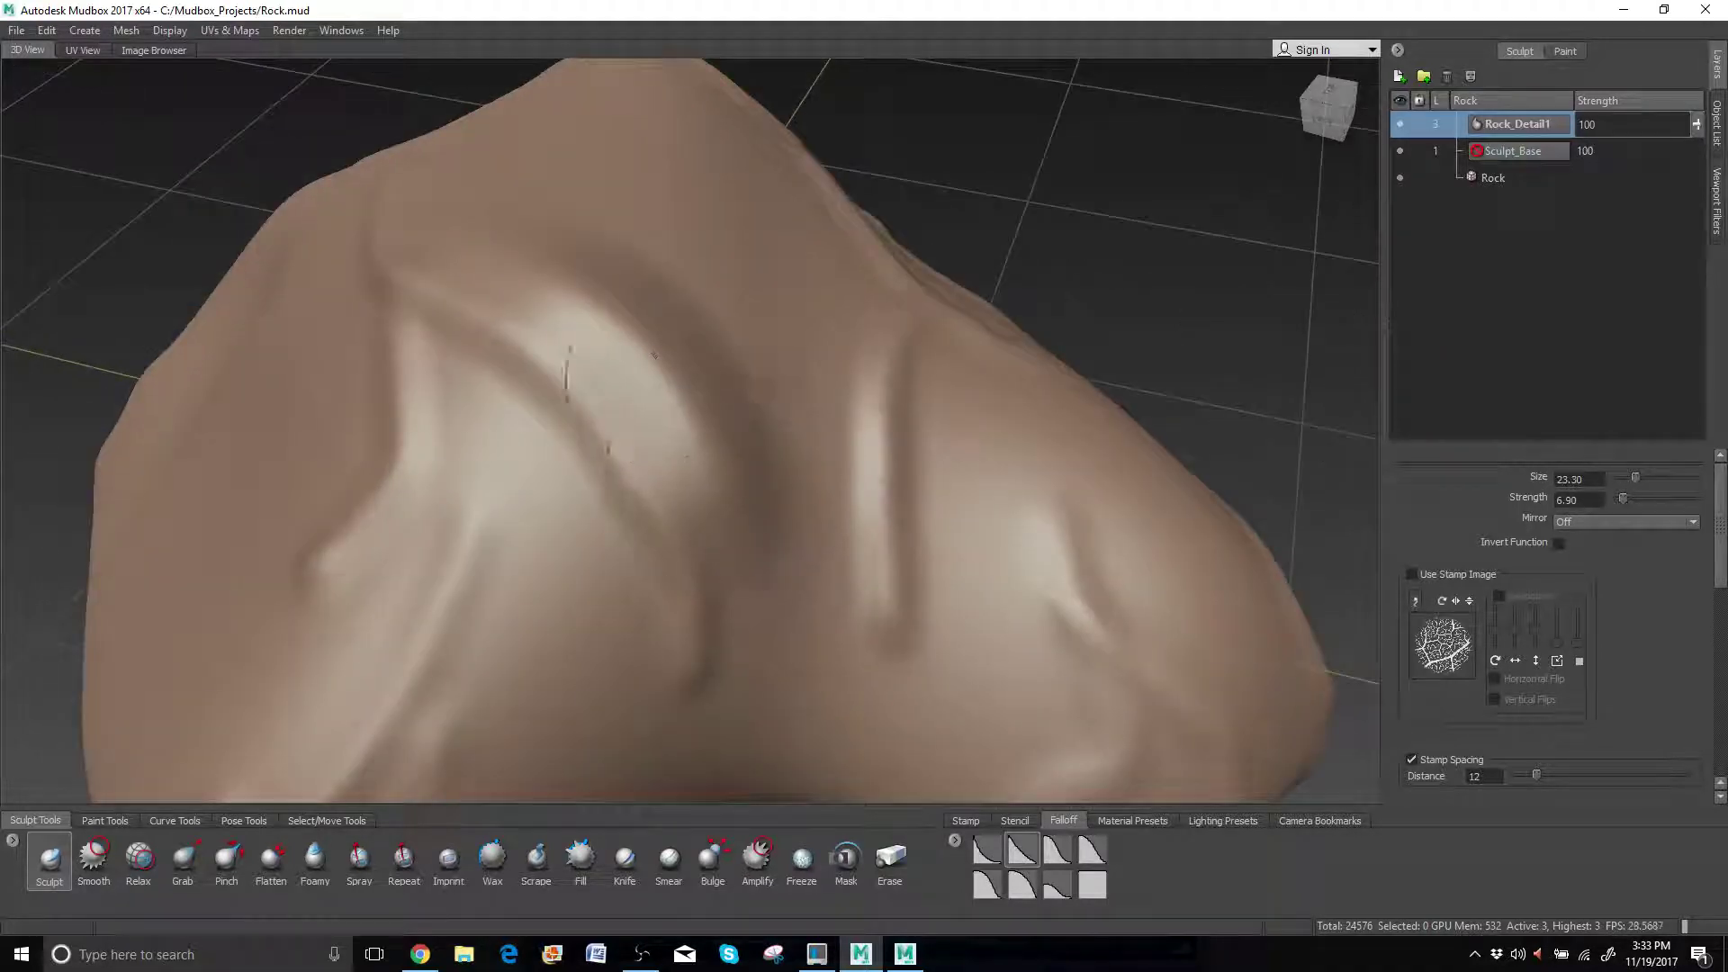
Build up broad folds above the branching side ridge and across the upper slope between the two lobes.
left_click_drag(664, 385, 510, 336, "alt")
mouse_move(461, 261)
left_mouse_down()
mouse_move(436, 475)
mouse_move(459, 431)
mouse_move(540, 486)
mouse_move(675, 423)
mouse_move(781, 329)
mouse_move(758, 315)
left_mouse_up()
mouse_move(662, 416)
left_mouse_down("alt")
mouse_move(576, 333)
mouse_move(543, 351)
left_mouse_up("alt")
left_click_drag(521, 274, 756, 224)
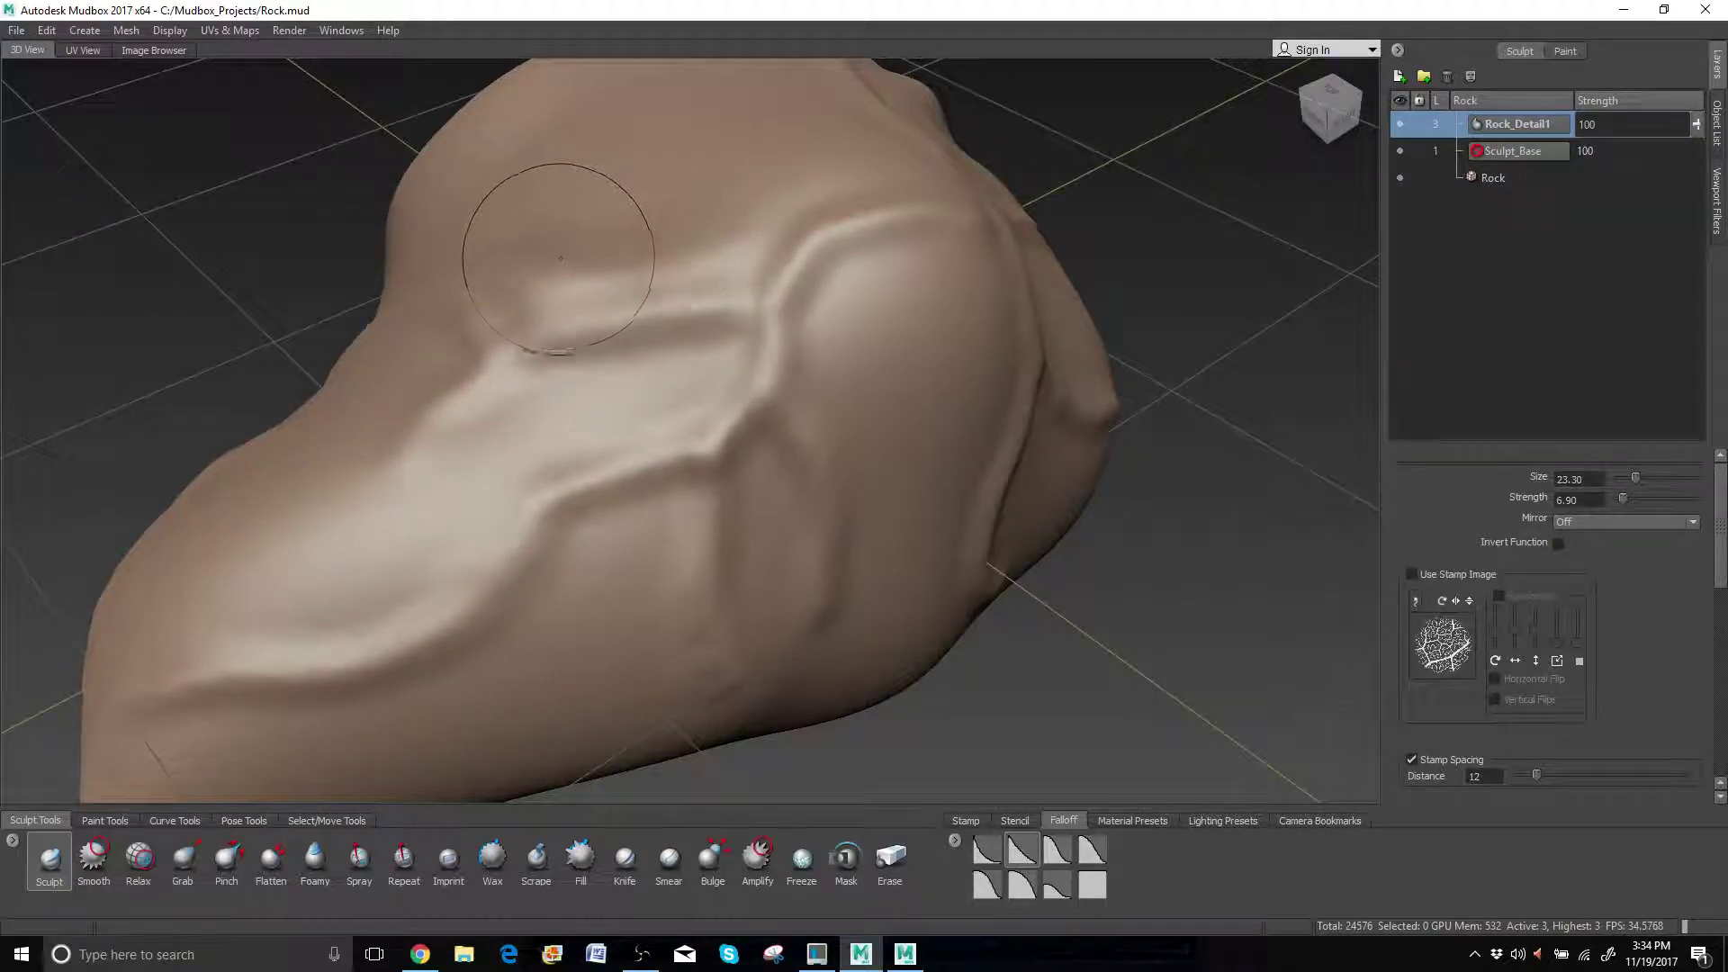
left_click_drag(559, 262, 805, 219)
mouse_move(708, 273)
left_mouse_down("alt")
mouse_move(579, 270)
mouse_move(618, 328)
mouse_move(903, 272)
left_mouse_up("alt")
mouse_move(756, 282)
left_mouse_down()
mouse_move(889, 242)
mouse_move(792, 288)
mouse_move(936, 238)
mouse_move(810, 270)
mouse_move(504, 414)
left_mouse_up()
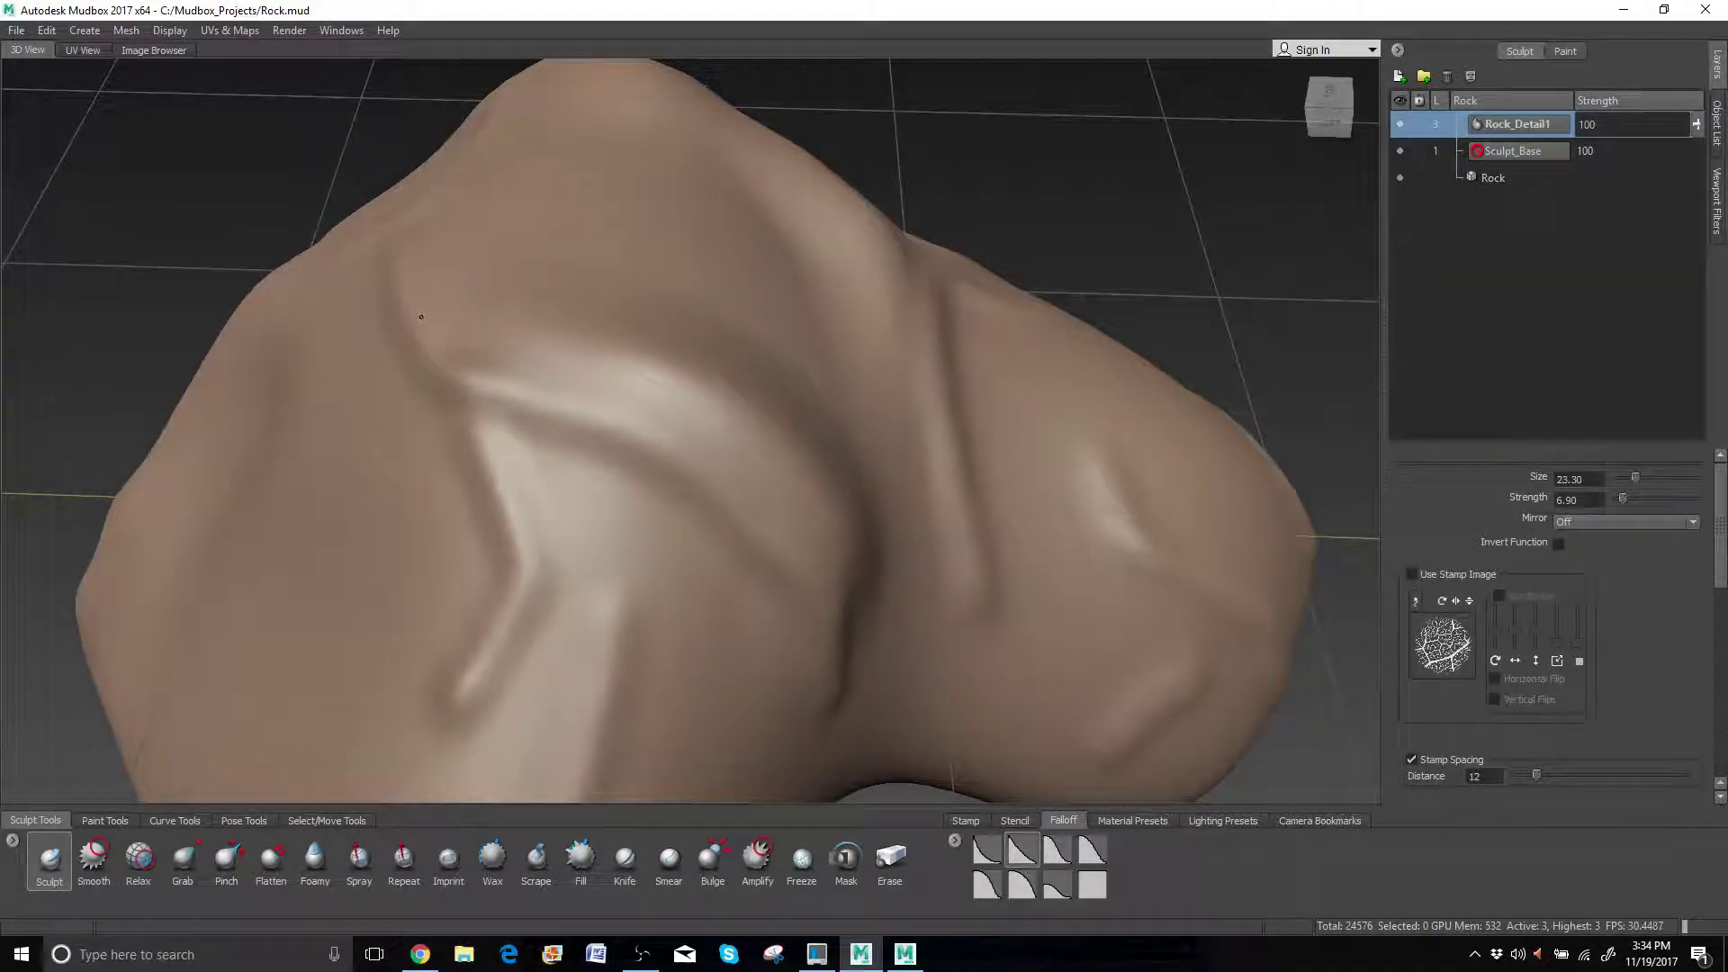
Thicken the long ridge running down the lower front of the larger lobe with broad vertical strokes.
scroll(598, 240, "down", 3)
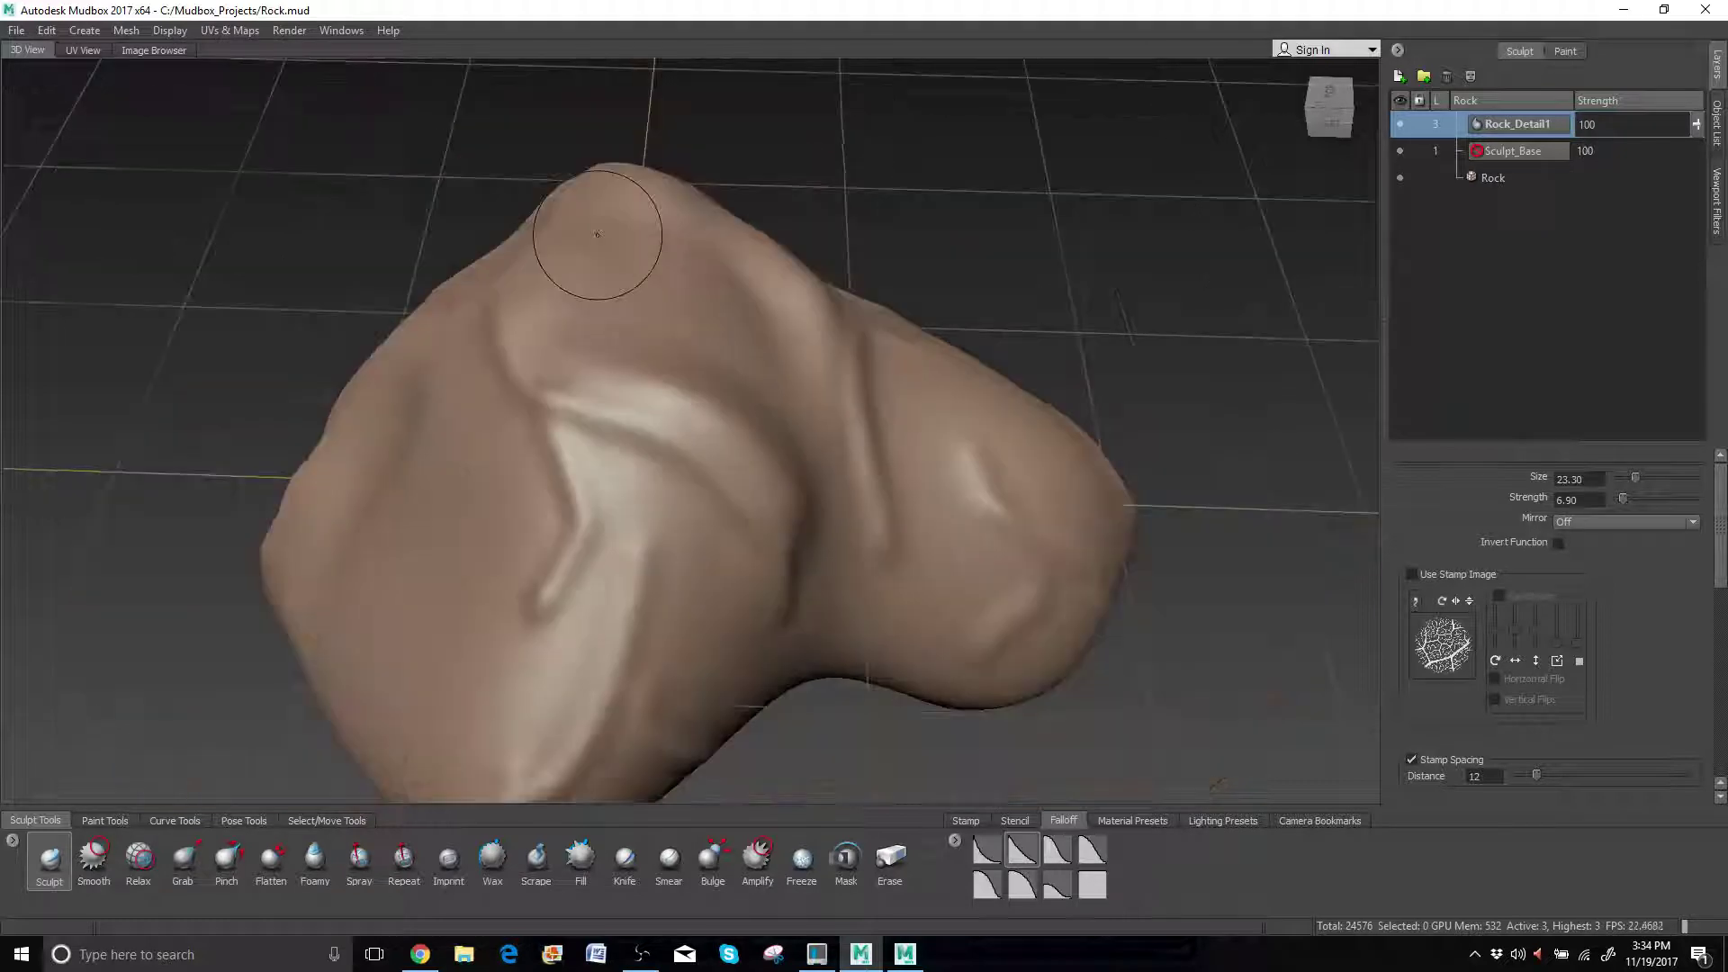
mouse_move(598, 239)
left_mouse_down("alt")
mouse_move(621, 378)
mouse_move(656, 370)
mouse_move(669, 407)
left_mouse_up("alt")
left_click_drag(643, 320, 629, 569)
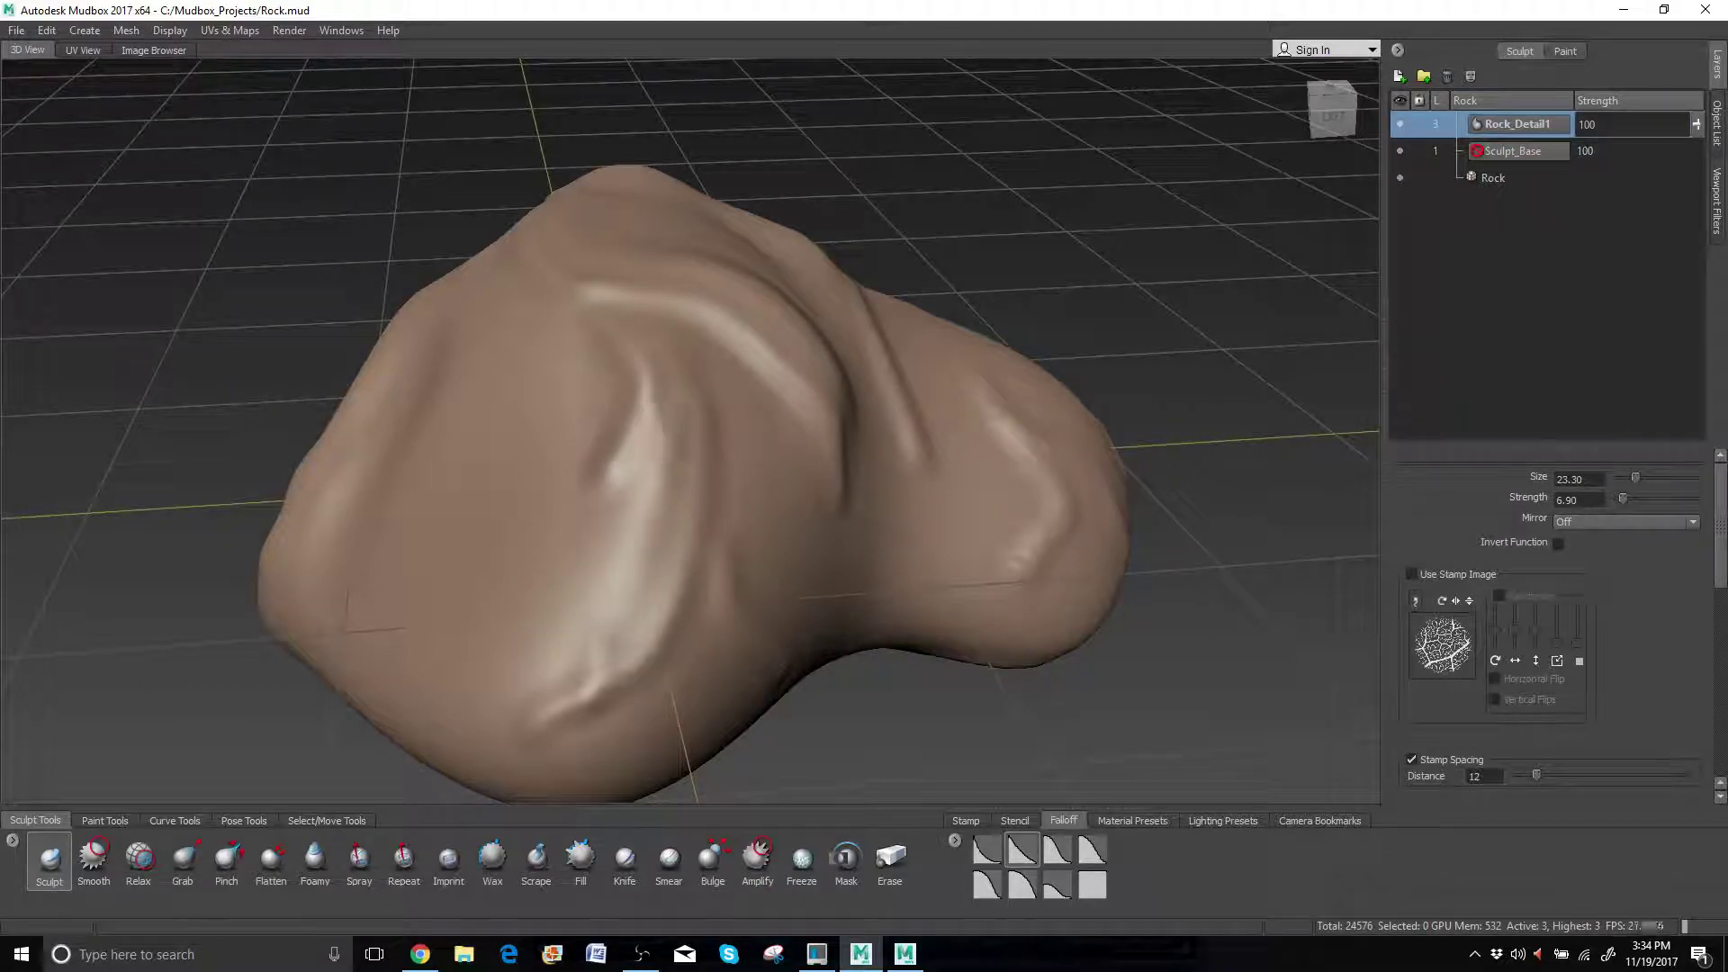
left_click_drag(637, 473, 643, 653)
left_click_drag(667, 477, 611, 658)
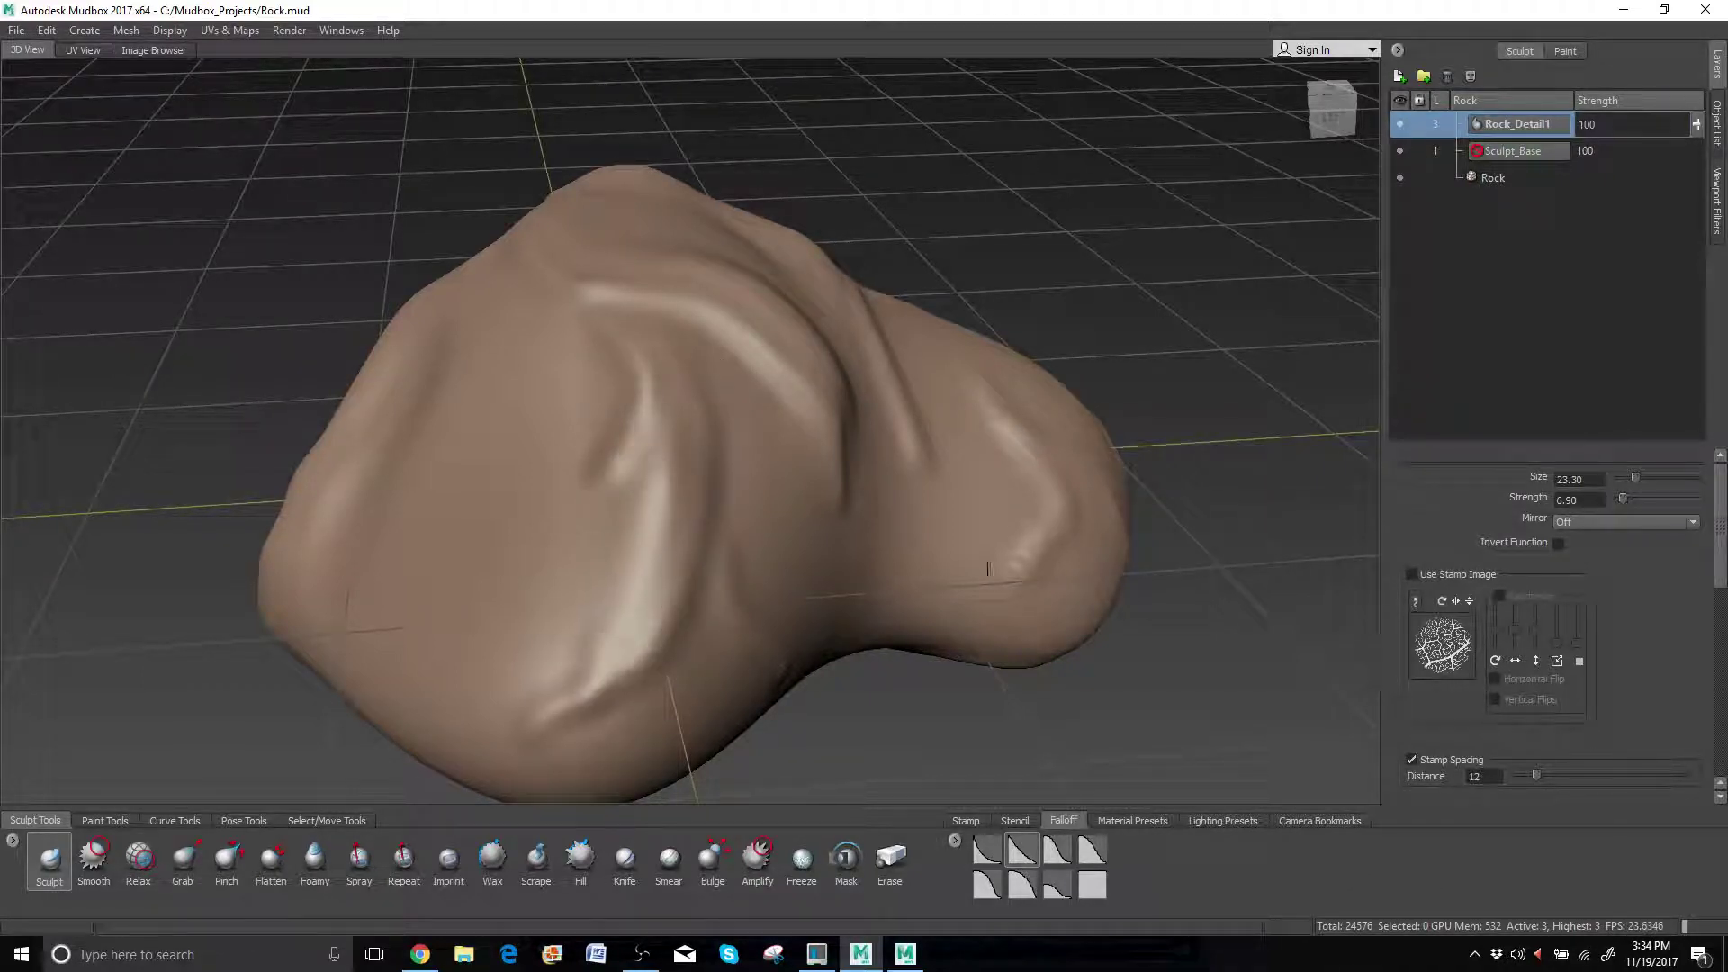
Set the brush strength to 20.70 and build up heavier folds on the larger lobe's front and far slope.
left_click_drag(1623, 499, 1633, 500)
mouse_move(644, 405)
left_mouse_down()
mouse_move(666, 531)
mouse_move(630, 621)
mouse_move(543, 690)
mouse_move(577, 390)
mouse_move(543, 551)
mouse_move(594, 630)
left_mouse_up()
mouse_move(573, 385)
left_mouse_down()
mouse_move(630, 266)
mouse_move(776, 327)
mouse_move(594, 369)
mouse_move(576, 549)
mouse_move(609, 686)
mouse_move(684, 675)
left_mouse_up()
mouse_move(684, 675)
left_mouse_down("alt")
mouse_move(810, 504)
mouse_move(868, 374)
left_mouse_up("alt")
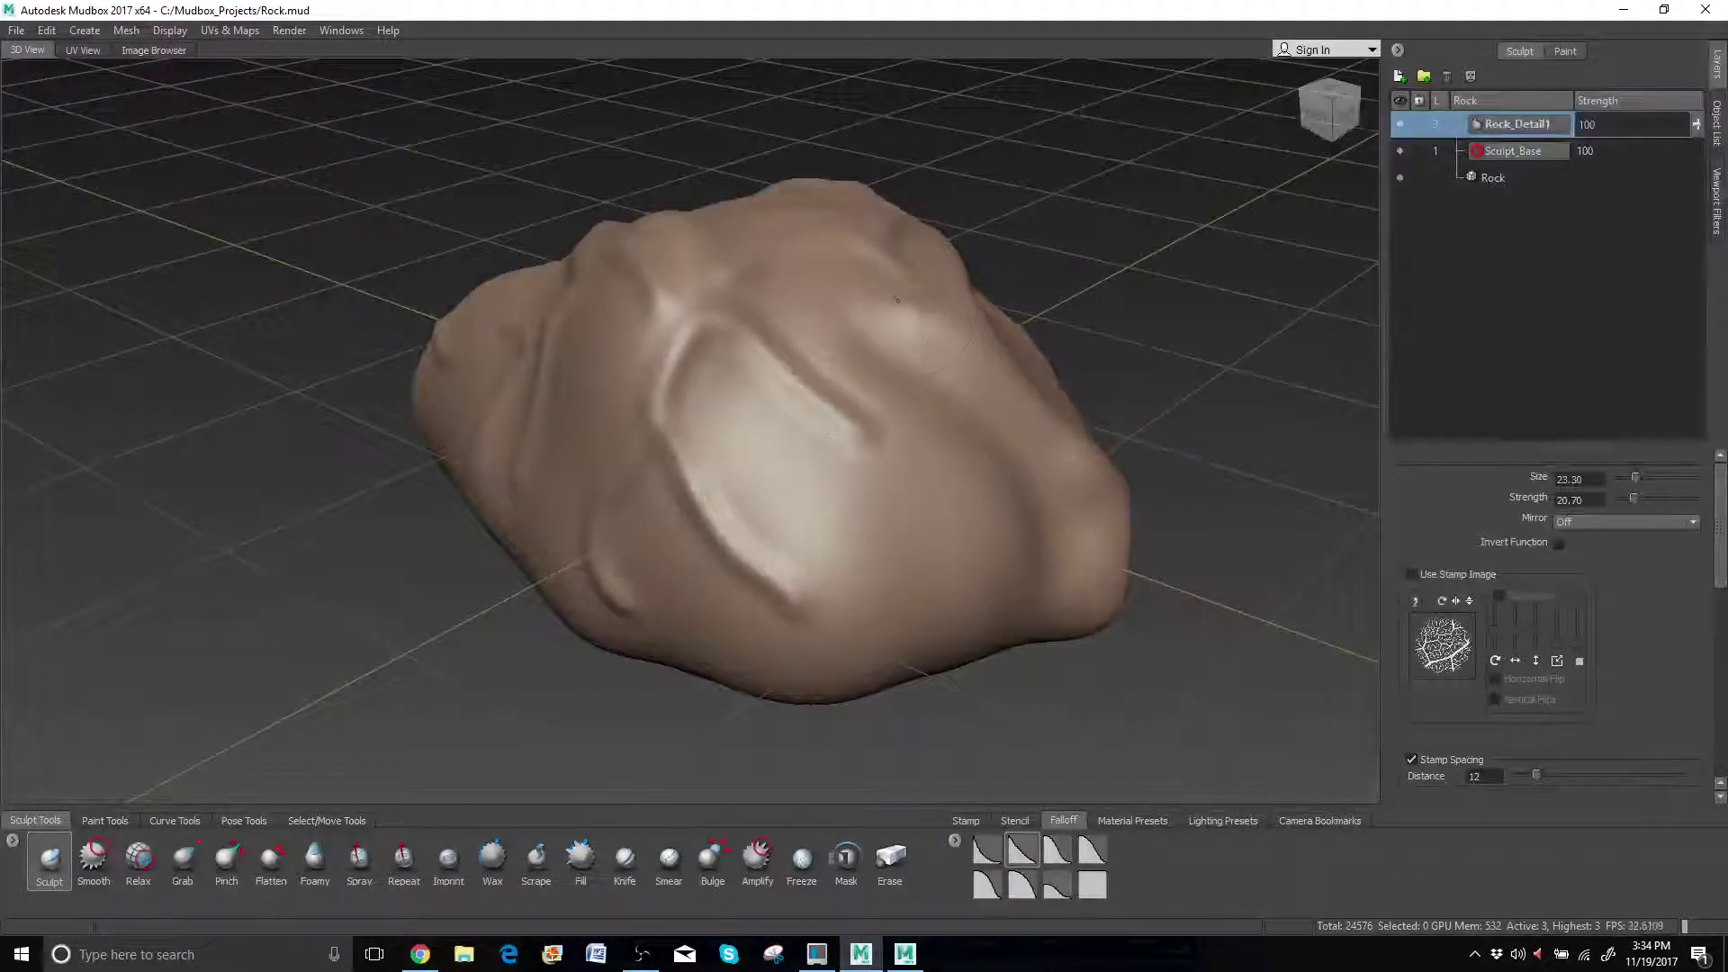
mouse_move(897, 300)
left_mouse_down()
mouse_move(794, 263)
mouse_move(781, 338)
mouse_move(927, 473)
left_mouse_up()
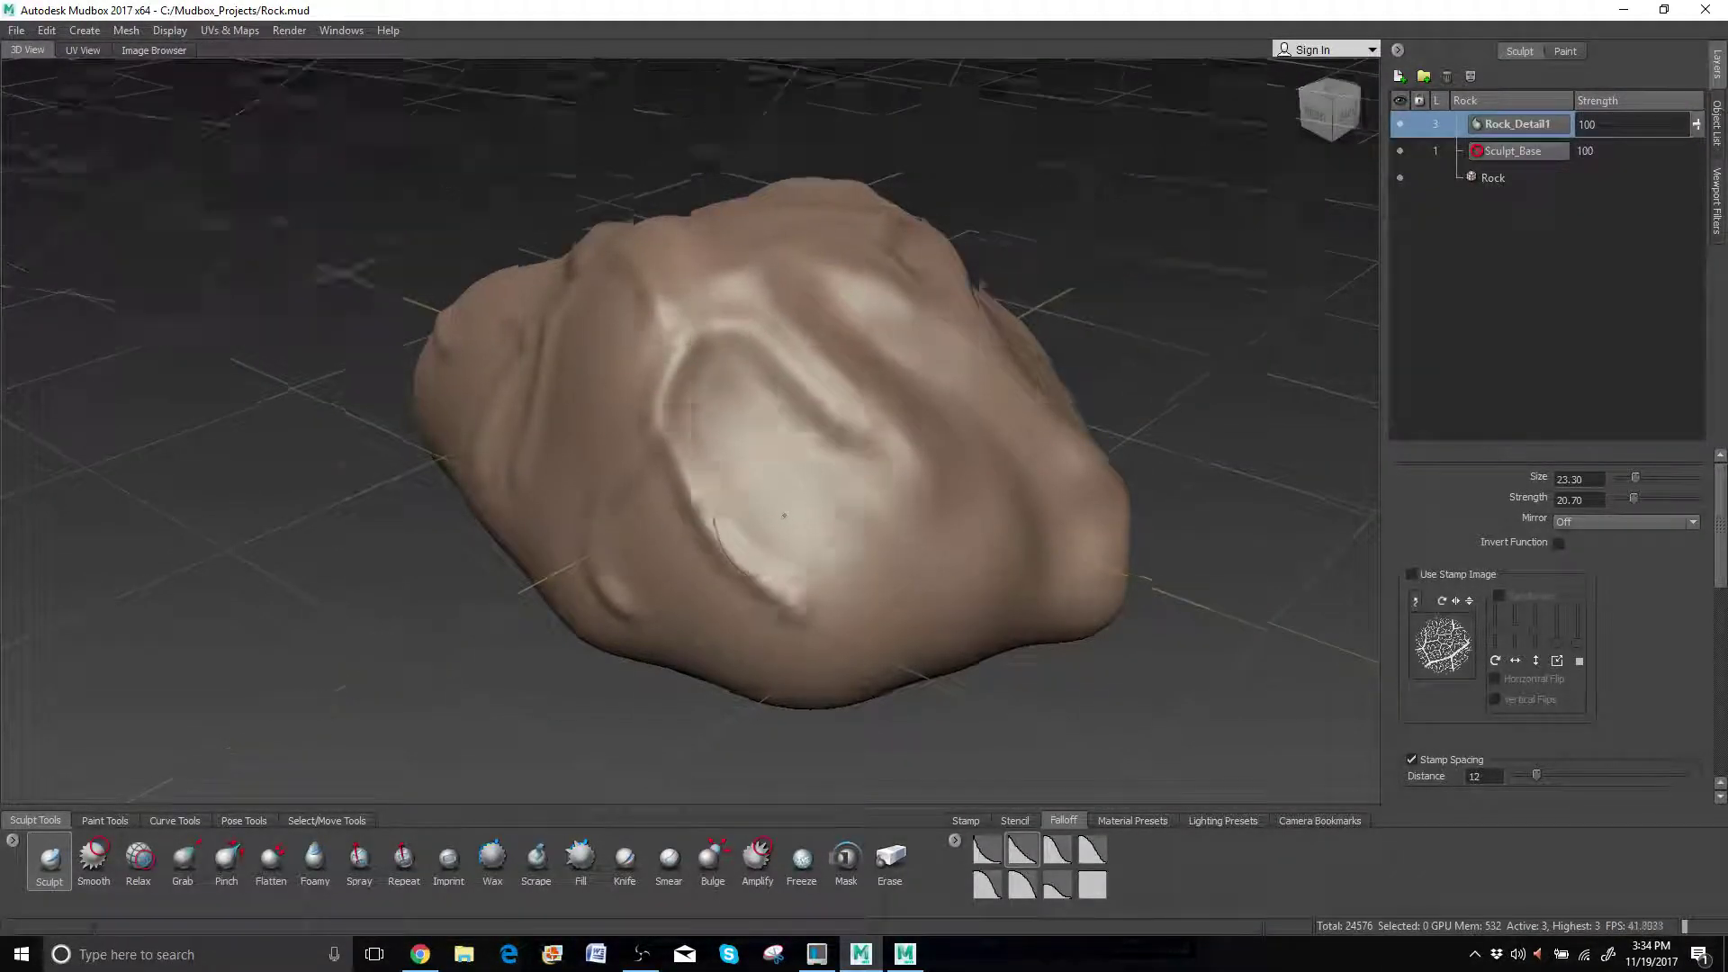
Sculpt a thick curved fold on the rock's side beside the branching ridges and shape the bulge it encloses.
left_click_drag(784, 515, 945, 369, "alt")
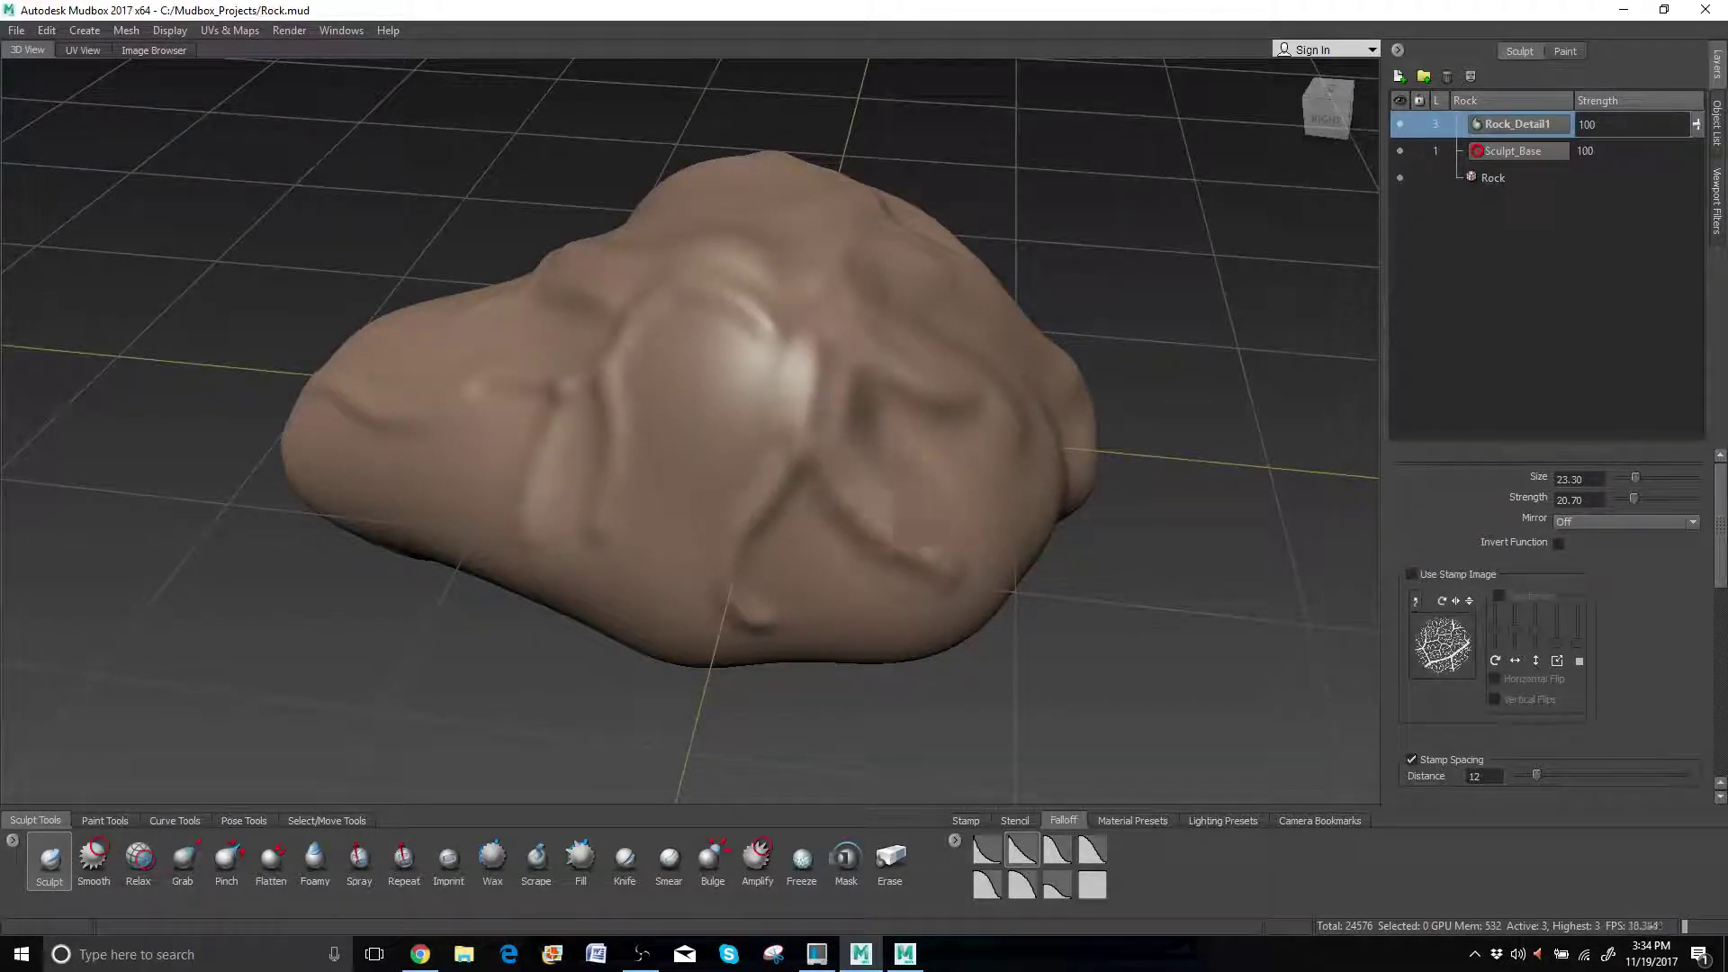
left_click_drag(885, 514, 833, 486, "alt")
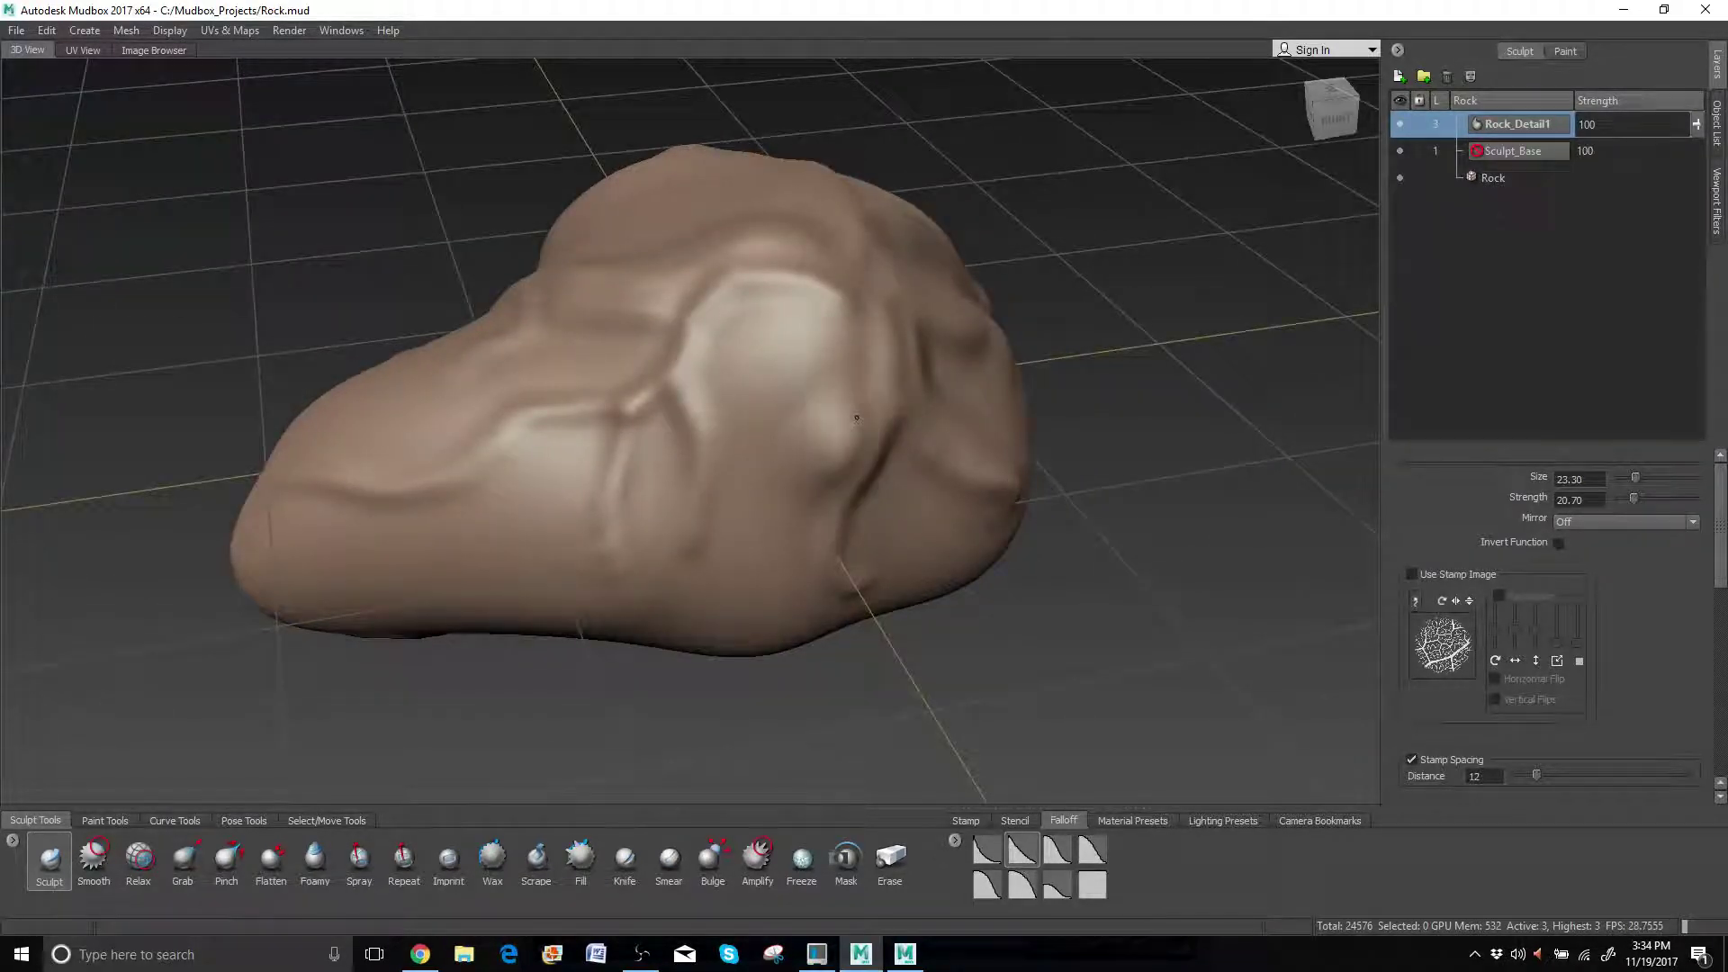
mouse_move(856, 418)
left_mouse_down()
mouse_move(832, 310)
mouse_move(751, 297)
mouse_move(725, 436)
mouse_move(672, 558)
left_mouse_up()
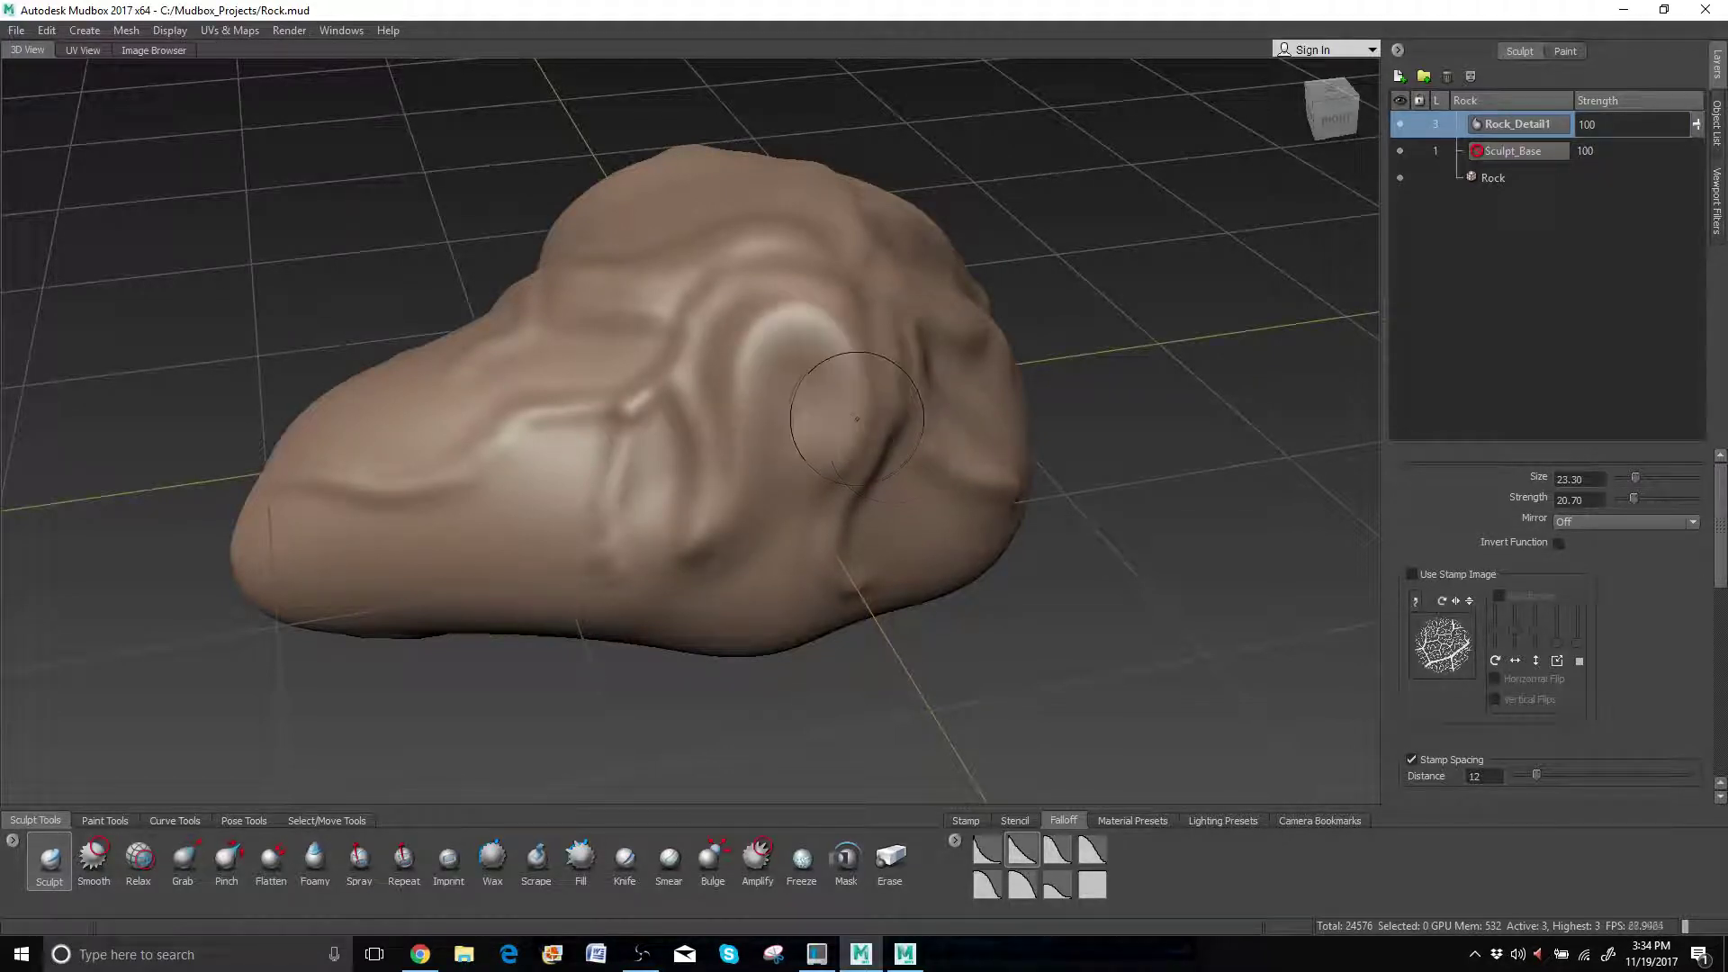
left_click_drag(805, 397, 800, 401)
left_click_drag(829, 540, 855, 509, "alt")
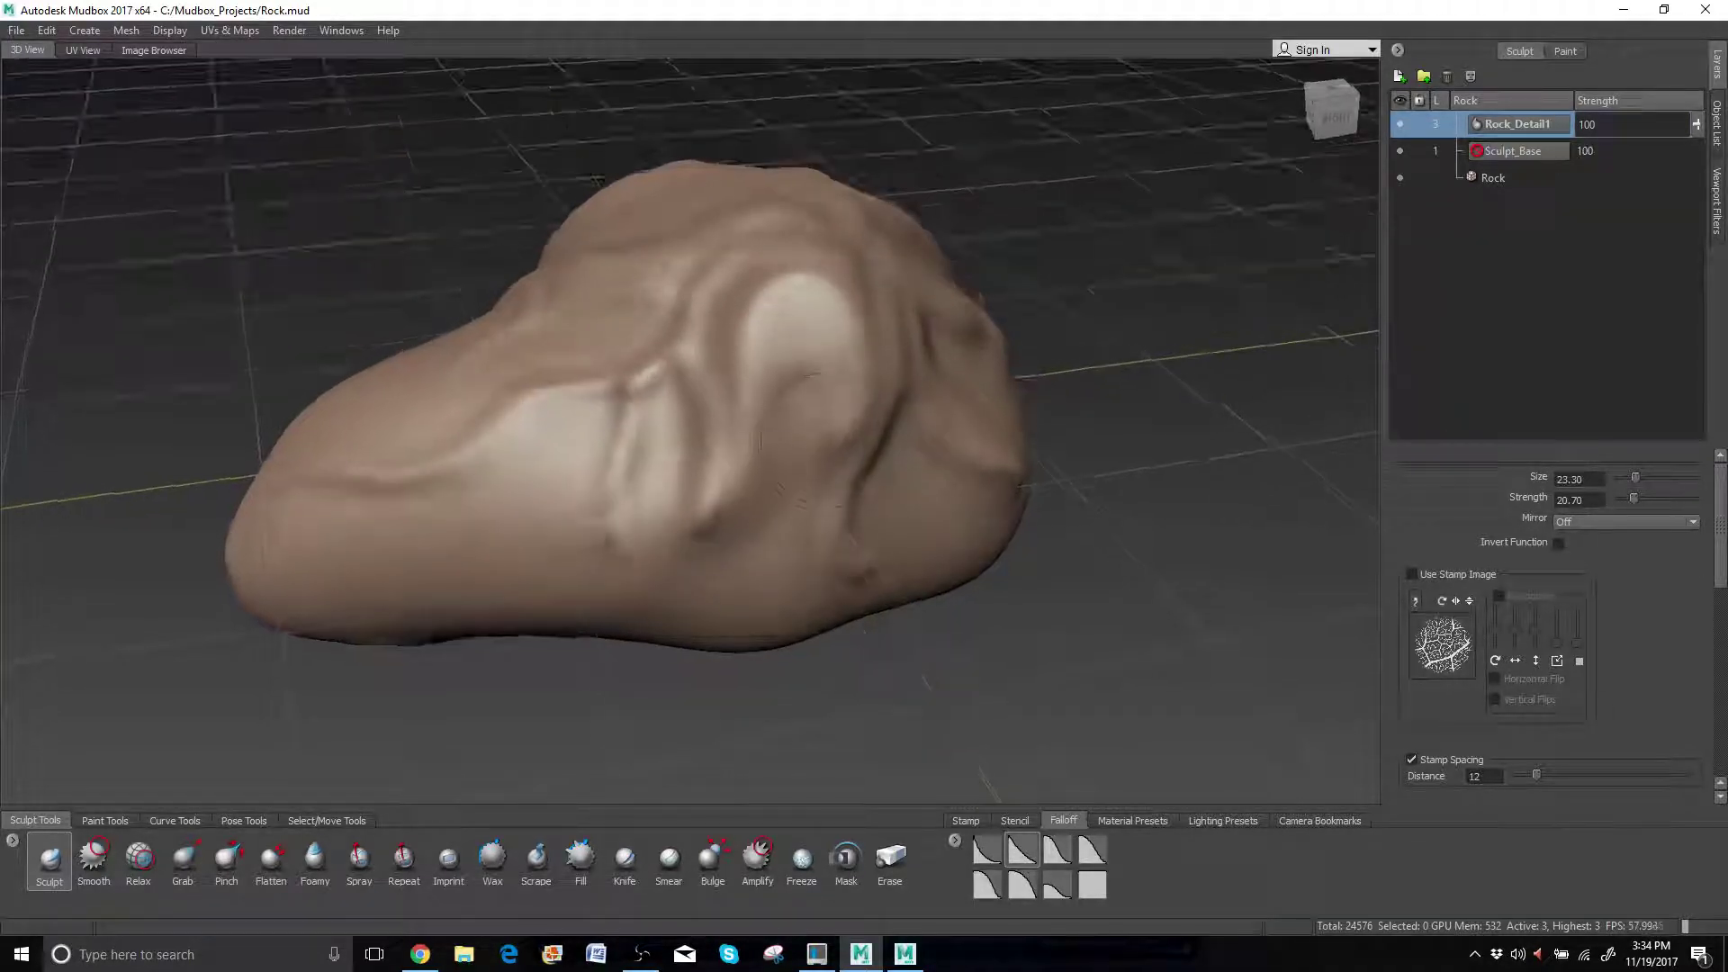
left_click_drag(819, 405, 826, 415)
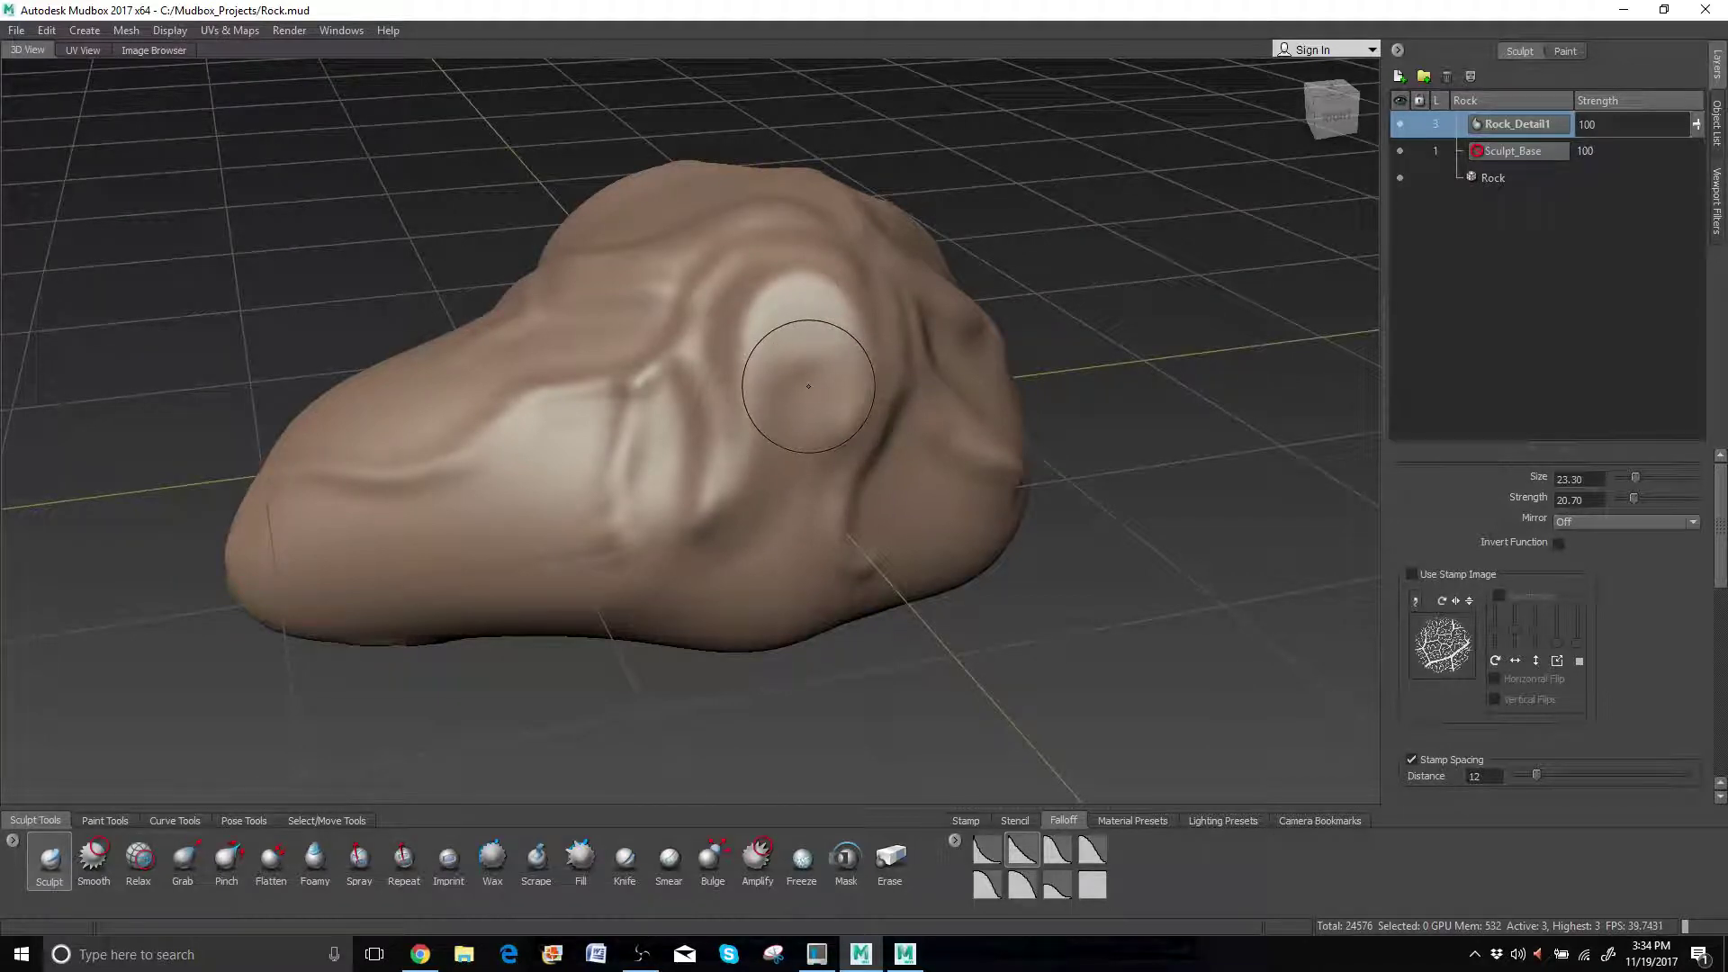
Sculpt broad folds on the rounded end and both flanks of the elongated lobe.
mouse_move(792, 351)
left_mouse_down("alt")
mouse_move(830, 428)
mouse_move(707, 430)
mouse_move(614, 484)
left_mouse_up("alt")
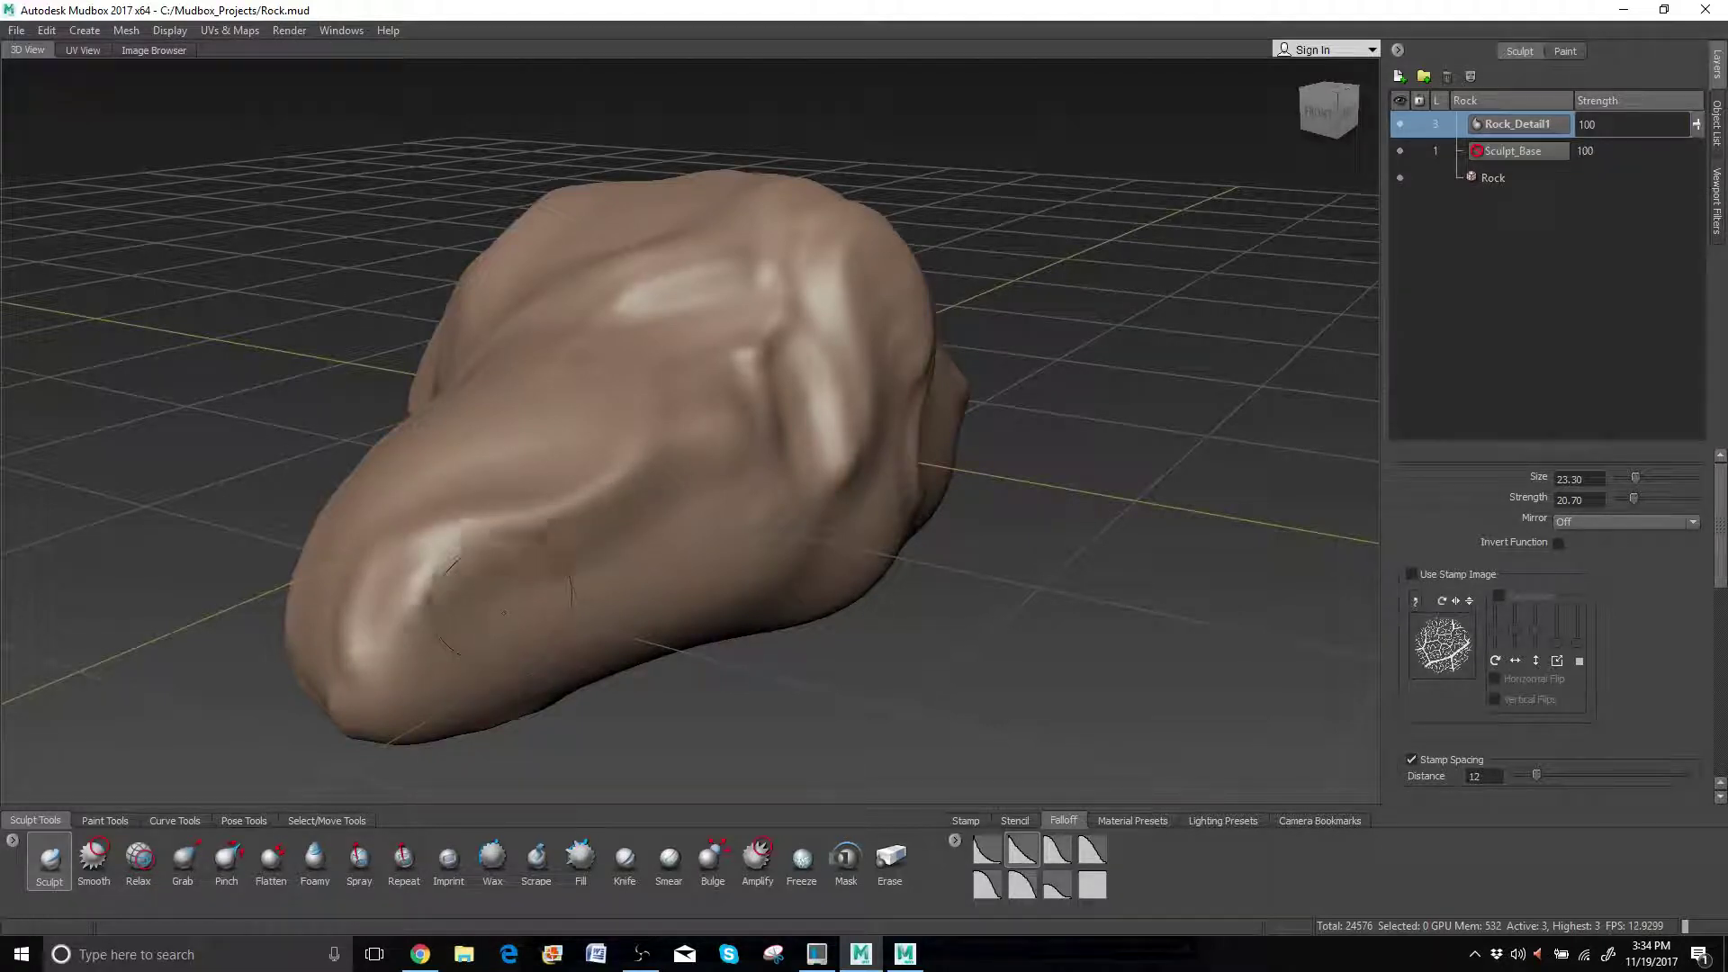
mouse_move(504, 612)
left_mouse_down()
mouse_move(730, 481)
mouse_move(630, 387)
mouse_move(684, 468)
mouse_move(864, 504)
left_mouse_up()
mouse_move(486, 310)
left_mouse_down("alt")
mouse_move(504, 332)
mouse_move(666, 261)
mouse_move(738, 279)
left_mouse_up("alt")
mouse_move(876, 603)
left_mouse_down()
mouse_move(885, 549)
mouse_move(792, 518)
mouse_move(781, 399)
left_mouse_up()
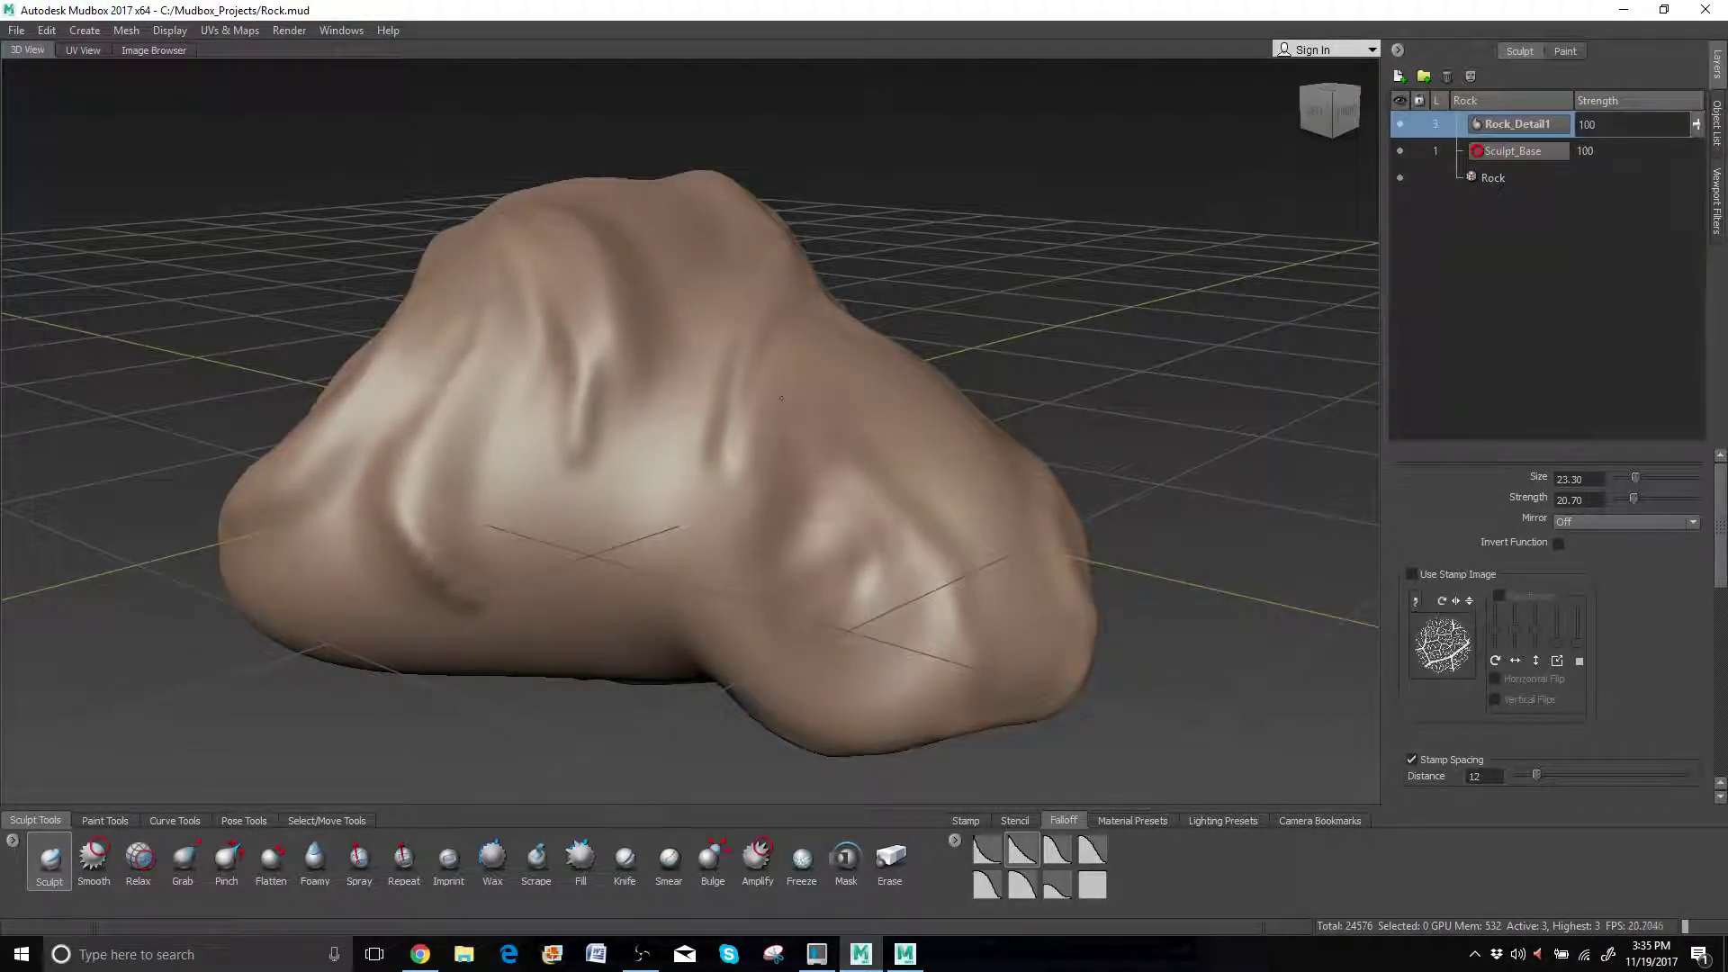
Build up the folds on the larger lobe's valley side and smooth its lower front.
mouse_move(788, 520)
left_mouse_down("alt")
mouse_move(964, 482)
mouse_move(801, 423)
left_mouse_up("alt")
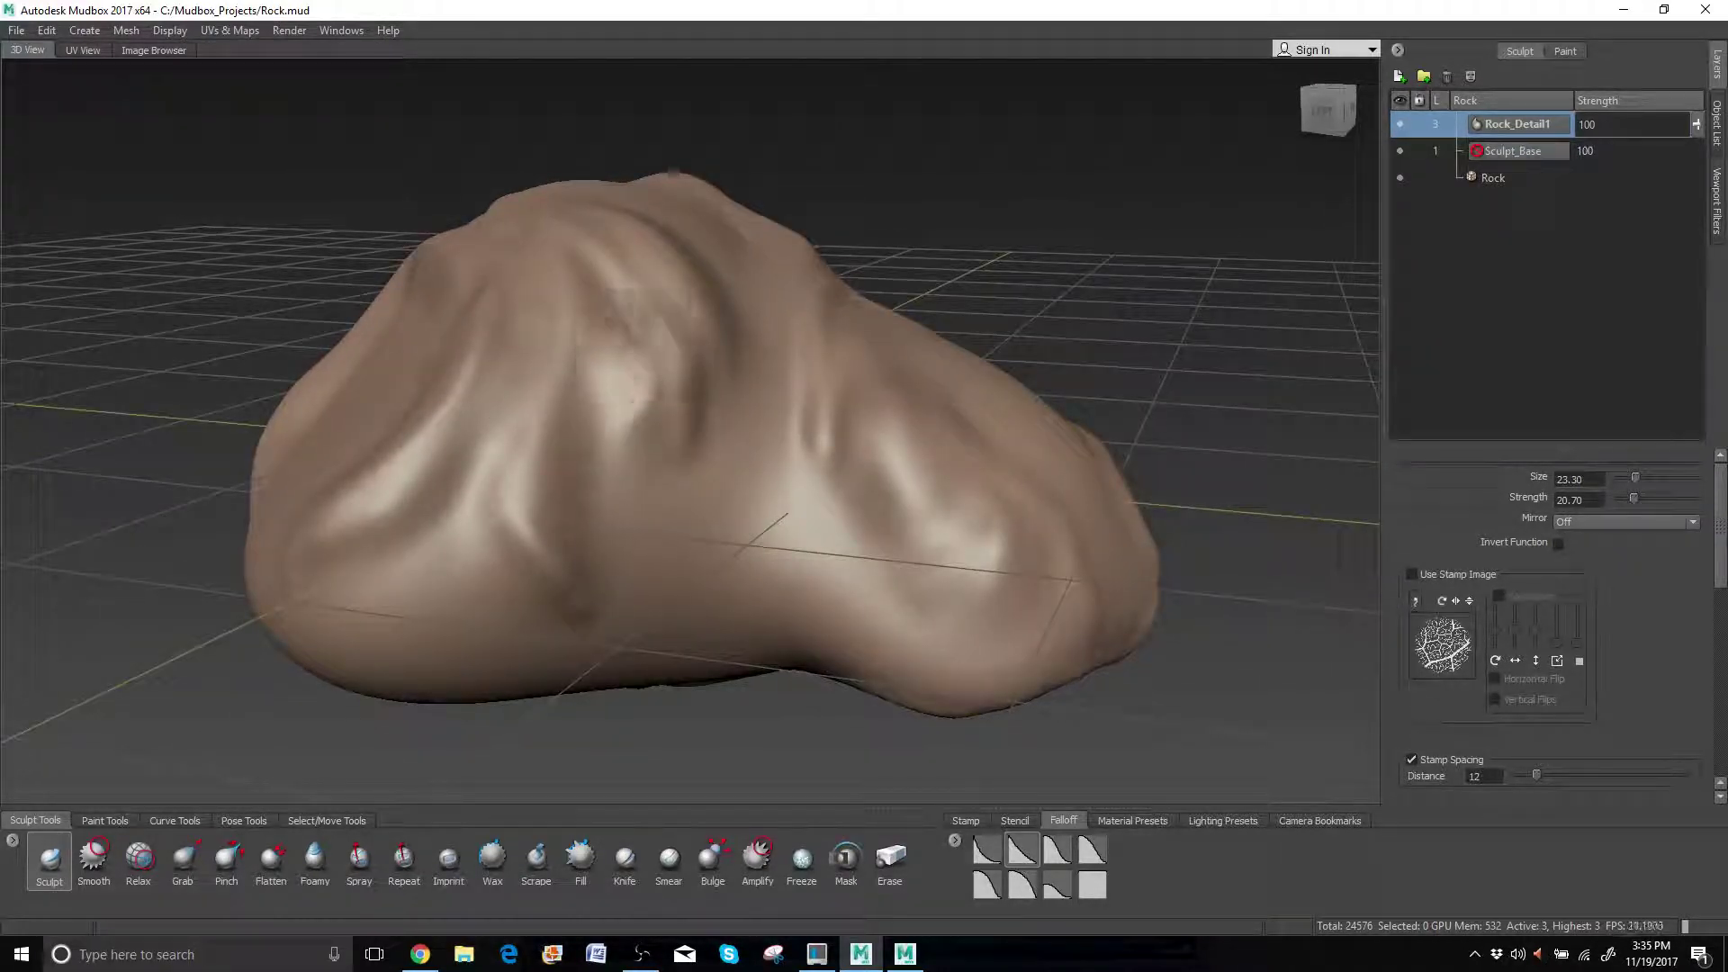
mouse_move(633, 399)
left_mouse_down()
mouse_move(621, 383)
mouse_move(590, 504)
mouse_move(621, 610)
mouse_move(588, 618)
mouse_move(631, 499)
mouse_move(370, 516)
left_mouse_up()
mouse_move(546, 493)
left_mouse_down("alt")
mouse_move(644, 491)
mouse_move(595, 510)
left_mouse_up("alt")
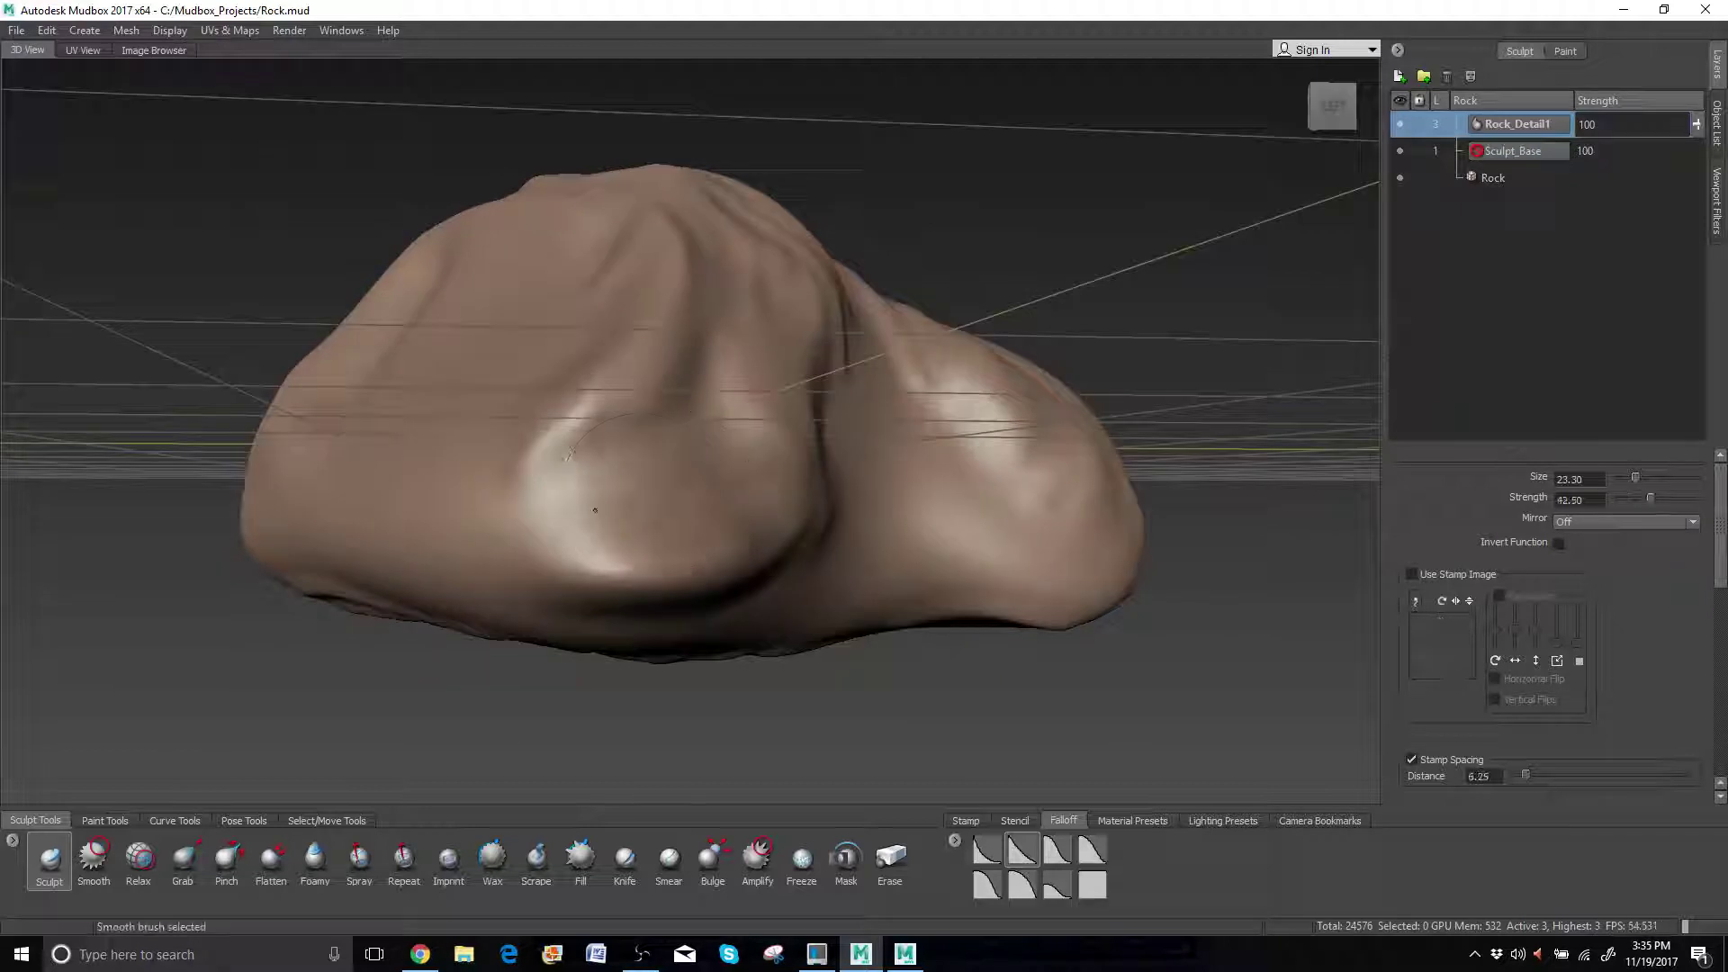
Build up broad forms on the underside where the two lobes meet and smooth them.
mouse_move(708, 448)
left_mouse_down("alt")
mouse_move(796, 427)
mouse_move(554, 443)
mouse_move(634, 457)
mouse_move(842, 418)
mouse_move(693, 477)
mouse_move(747, 495)
left_mouse_up("alt")
middle_click_drag(747, 495, 747, 369, "alt")
mouse_move(747, 369)
left_mouse_down("alt")
mouse_move(1006, 398)
mouse_move(887, 333)
mouse_move(630, 423)
mouse_move(677, 290)
left_mouse_up("alt")
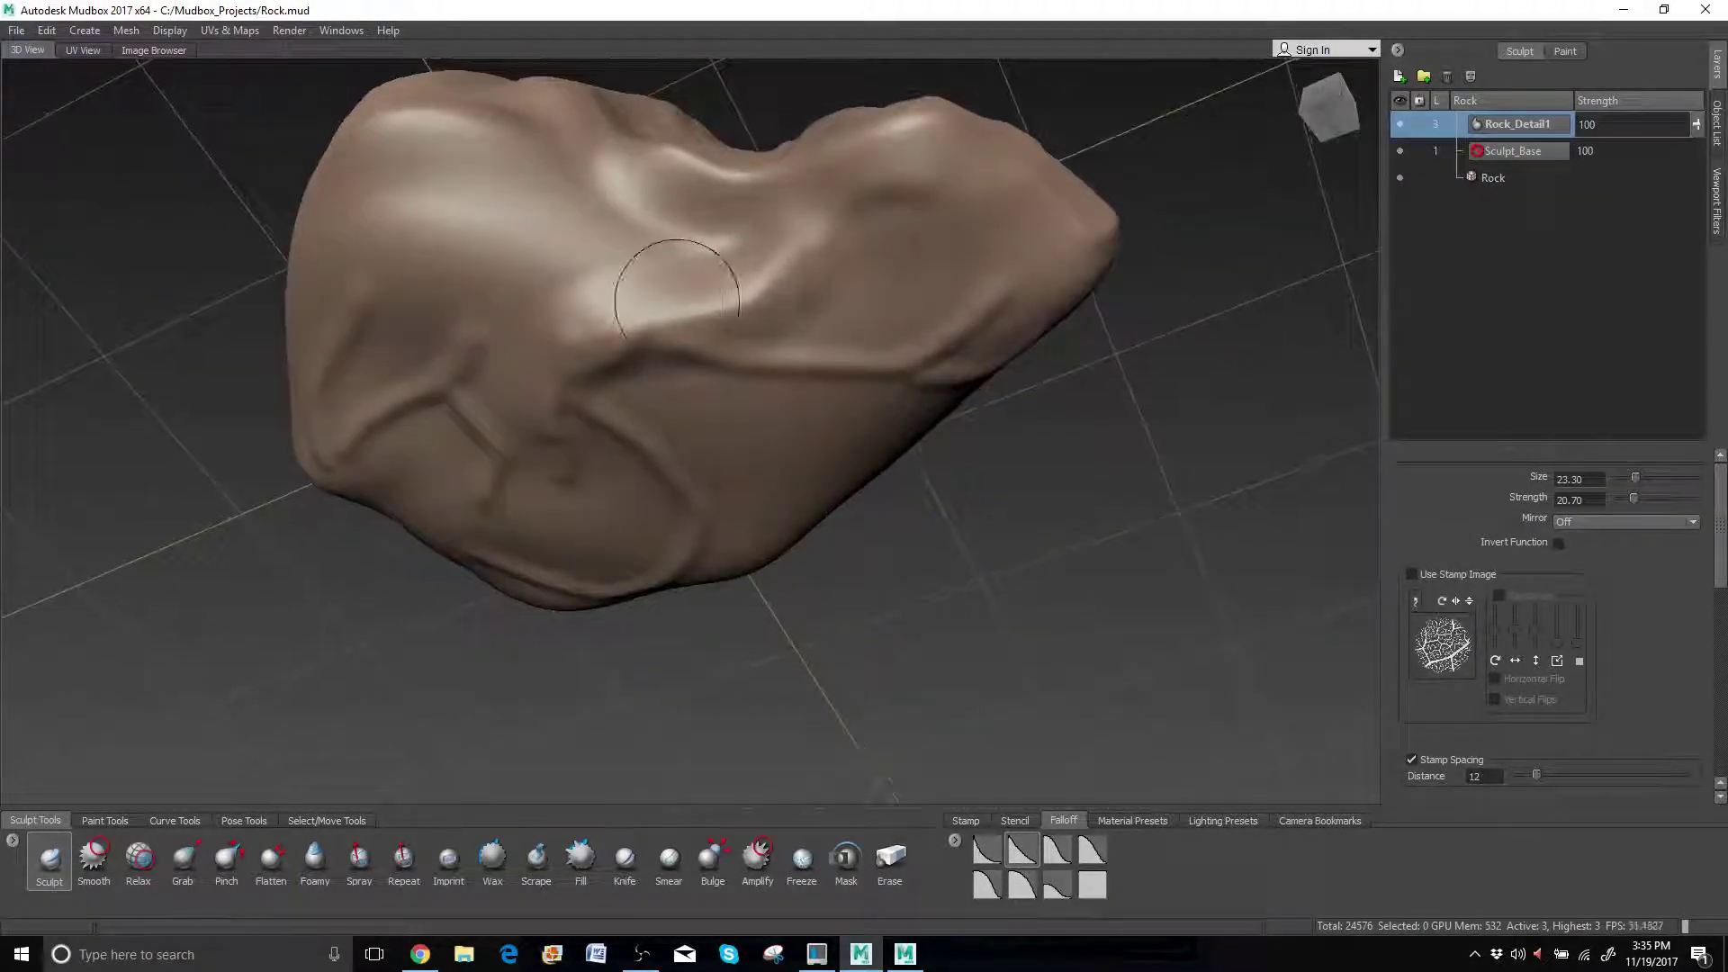
mouse_move(752, 344)
left_mouse_down()
mouse_move(954, 324)
mouse_move(1024, 243)
mouse_move(819, 217)
mouse_move(751, 275)
left_mouse_up()
key("shift")
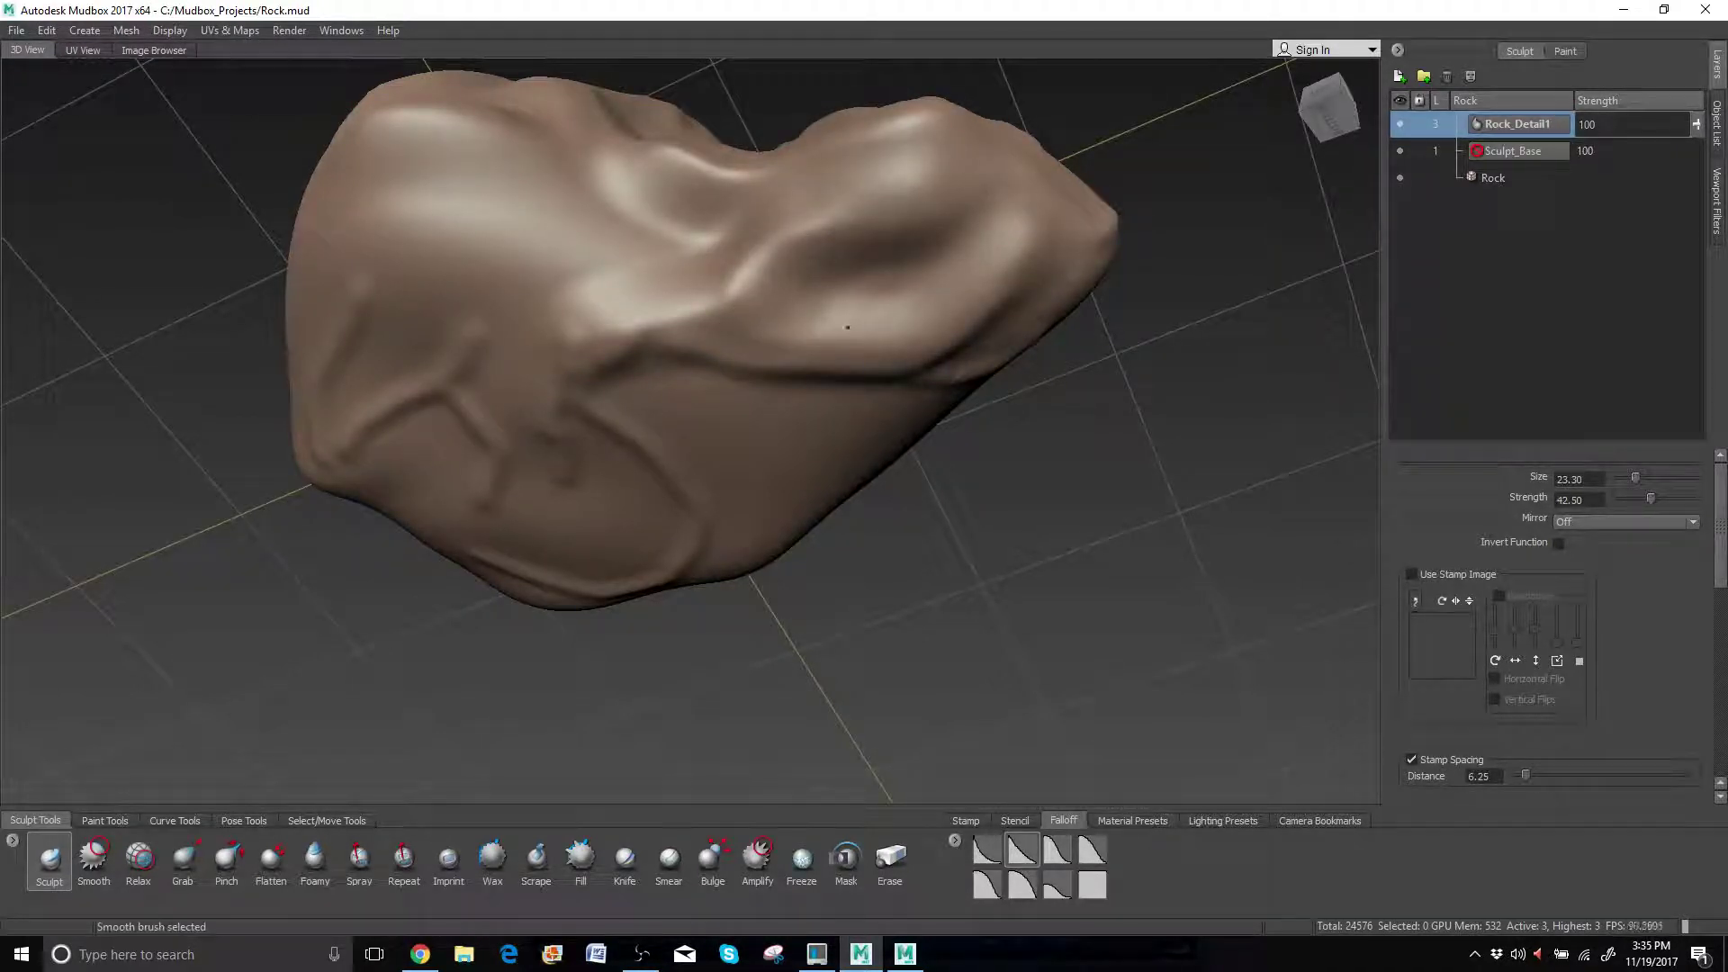
Soften the long ridge on the underside and sculpt broad forms across the smooth area below it.
mouse_move(603, 289)
left_mouse_down("alt")
mouse_move(846, 324)
mouse_move(985, 301)
mouse_move(1022, 270)
left_mouse_up("alt")
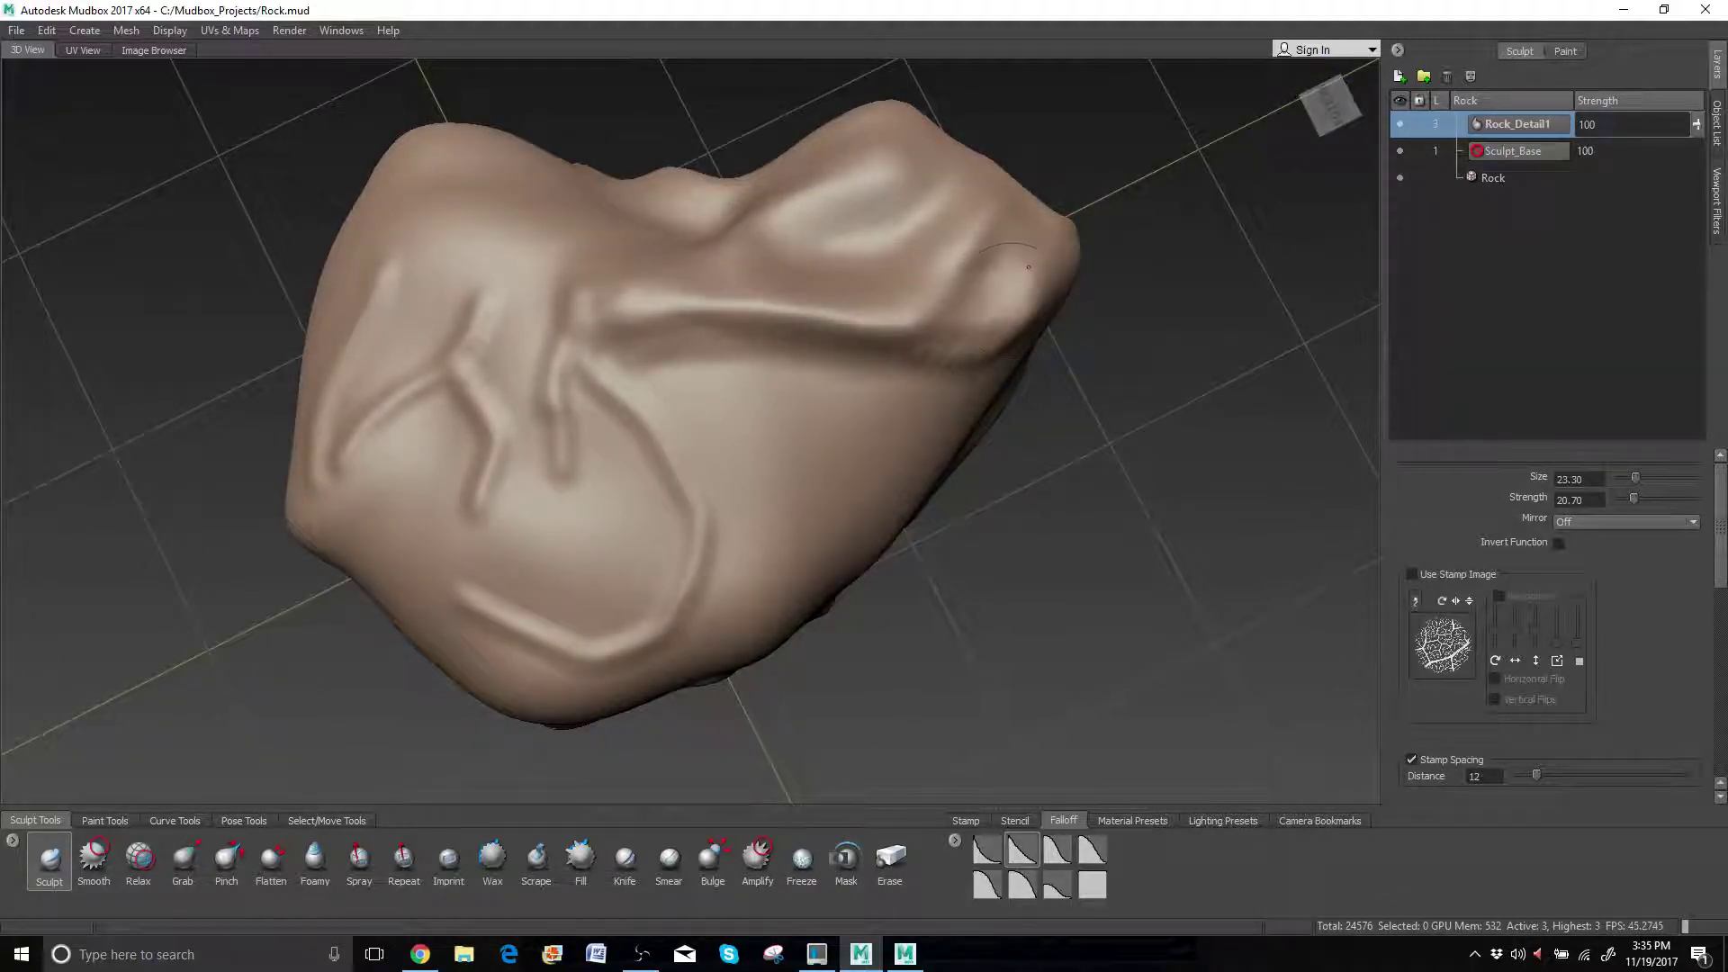
key("shift")
mouse_move(684, 358)
left_mouse_down()
mouse_move(666, 405)
mouse_move(682, 440)
left_mouse_up()
mouse_move(765, 358)
left_mouse_down()
mouse_move(698, 396)
mouse_move(720, 477)
mouse_move(731, 423)
mouse_move(749, 549)
left_mouse_up()
left_click_drag(738, 486, 720, 361, "alt")
Sculpt broad overlapping folds across the underside and lower edge of the larger lobe.
mouse_move(744, 405)
left_mouse_down()
mouse_move(630, 527)
mouse_move(466, 517)
mouse_move(667, 463)
mouse_move(810, 504)
mouse_move(544, 558)
left_mouse_up()
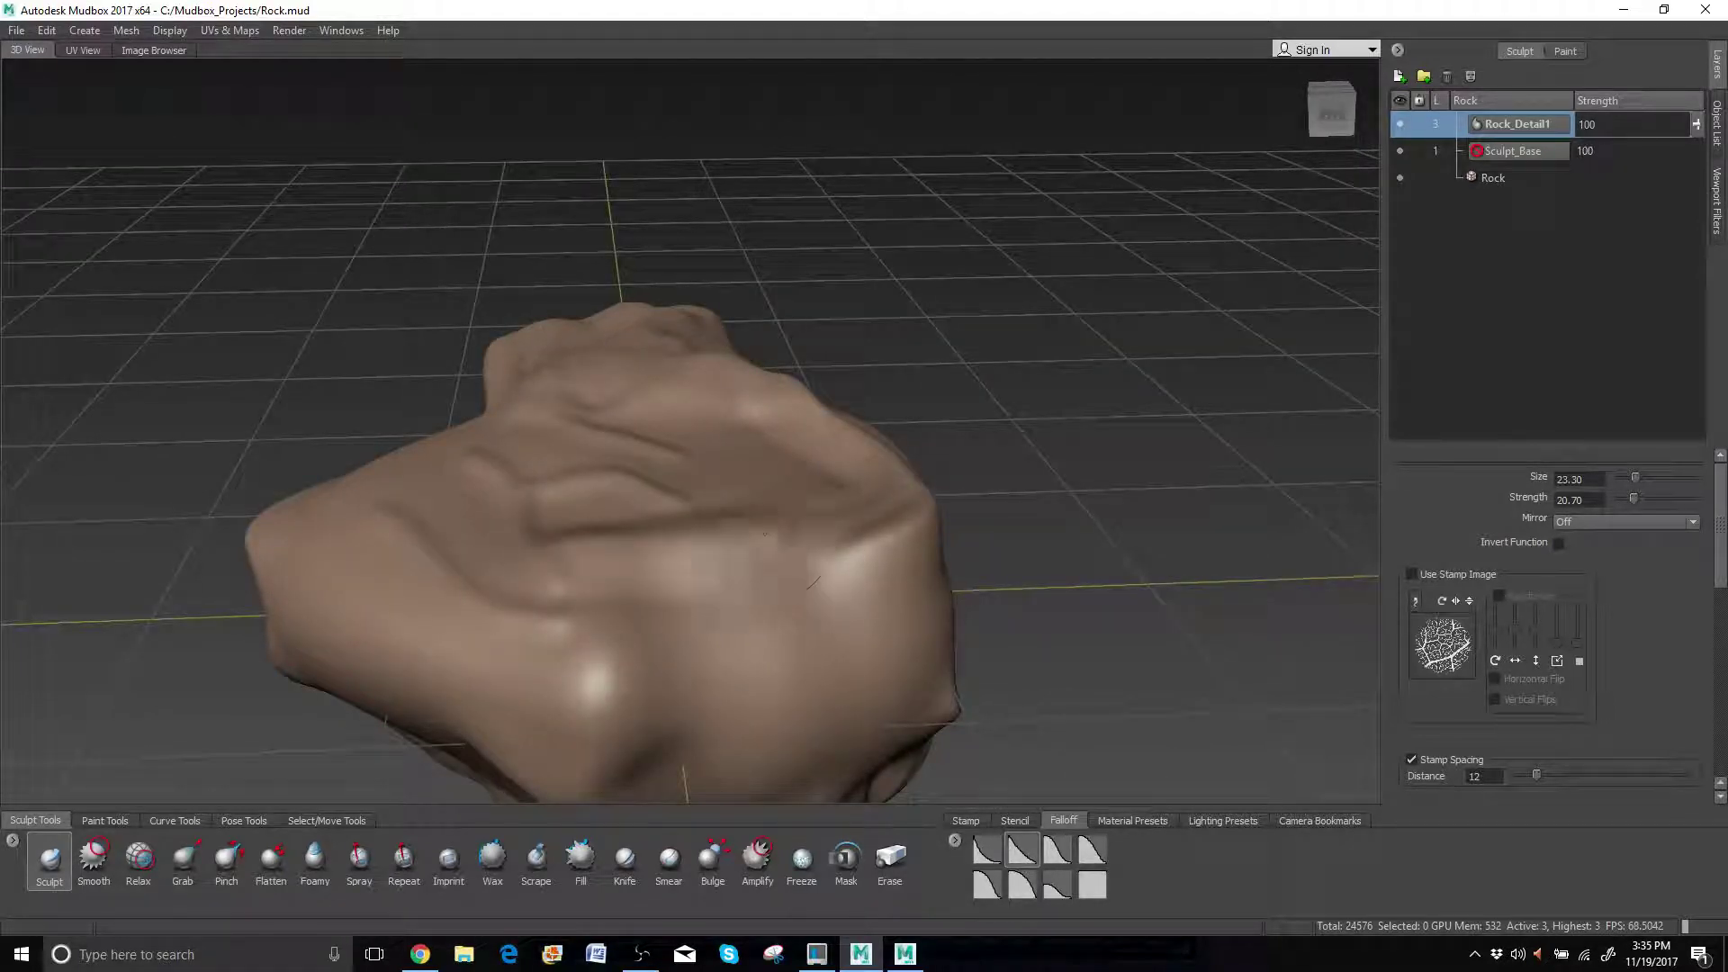
left_click_drag(765, 533, 551, 576)
mouse_move(810, 576)
left_mouse_down()
mouse_move(607, 603)
mouse_move(851, 668)
mouse_move(879, 450)
mouse_move(1026, 459)
left_mouse_up()
left_click_drag(801, 446, 1054, 457)
left_click_drag(824, 486, 1026, 509)
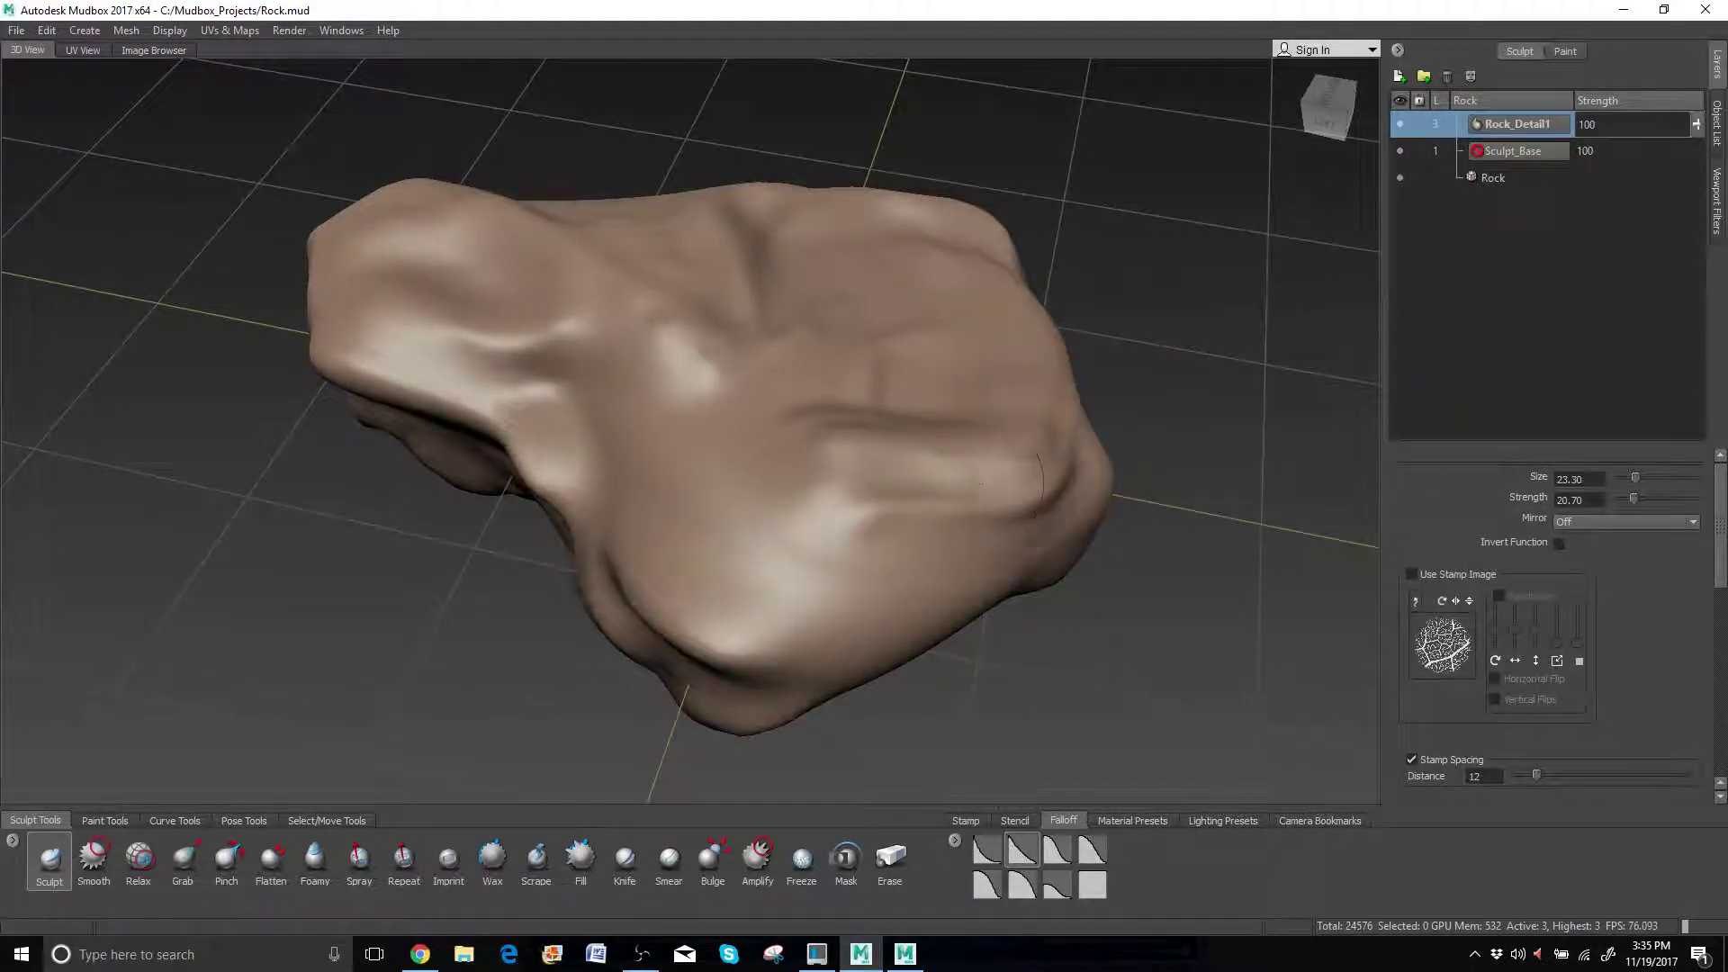
left_click_drag(887, 508, 720, 585)
mouse_move(904, 553)
left_mouse_down()
mouse_move(783, 596)
mouse_move(914, 567)
mouse_move(1044, 495)
left_mouse_up()
Build up broad folds across the valley between the lobes and on the larger lobe's rounded face.
mouse_move(887, 495)
left_mouse_down("alt")
mouse_move(912, 376)
mouse_move(878, 401)
mouse_move(729, 389)
mouse_move(810, 504)
mouse_move(721, 276)
mouse_move(819, 306)
mouse_move(1113, 334)
left_mouse_up("alt")
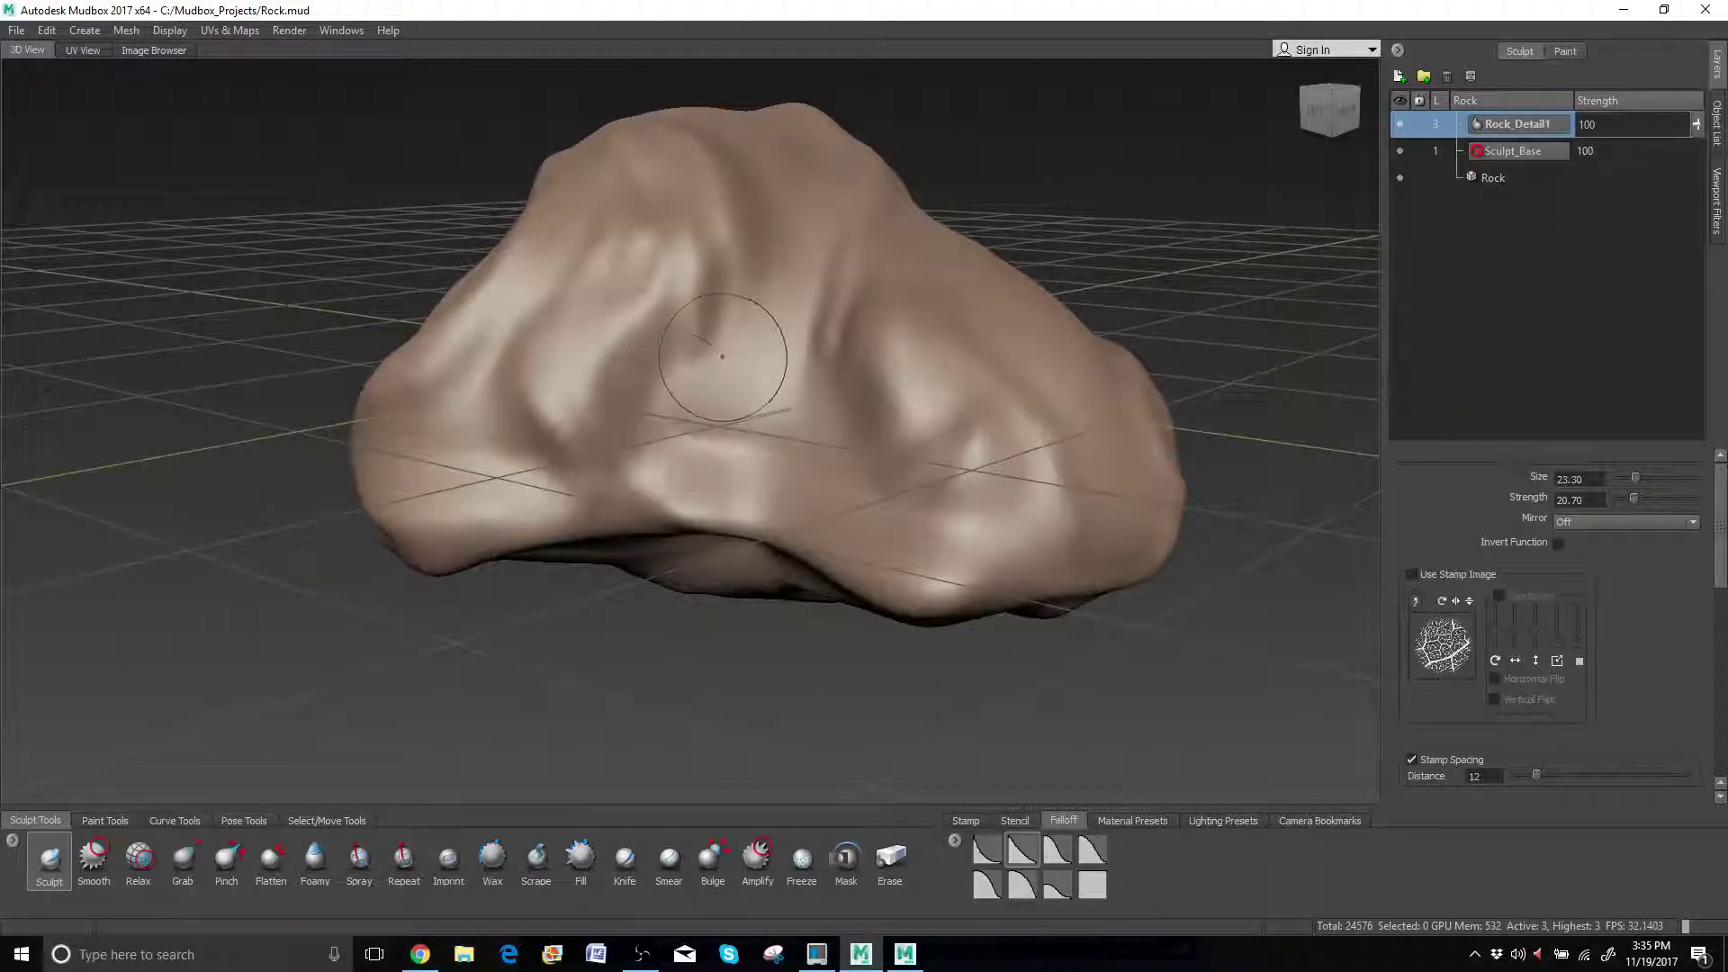
mouse_move(721, 355)
left_mouse_down()
mouse_move(713, 396)
mouse_move(783, 432)
mouse_move(1061, 425)
left_mouse_up()
left_click_drag(672, 304, 526, 431)
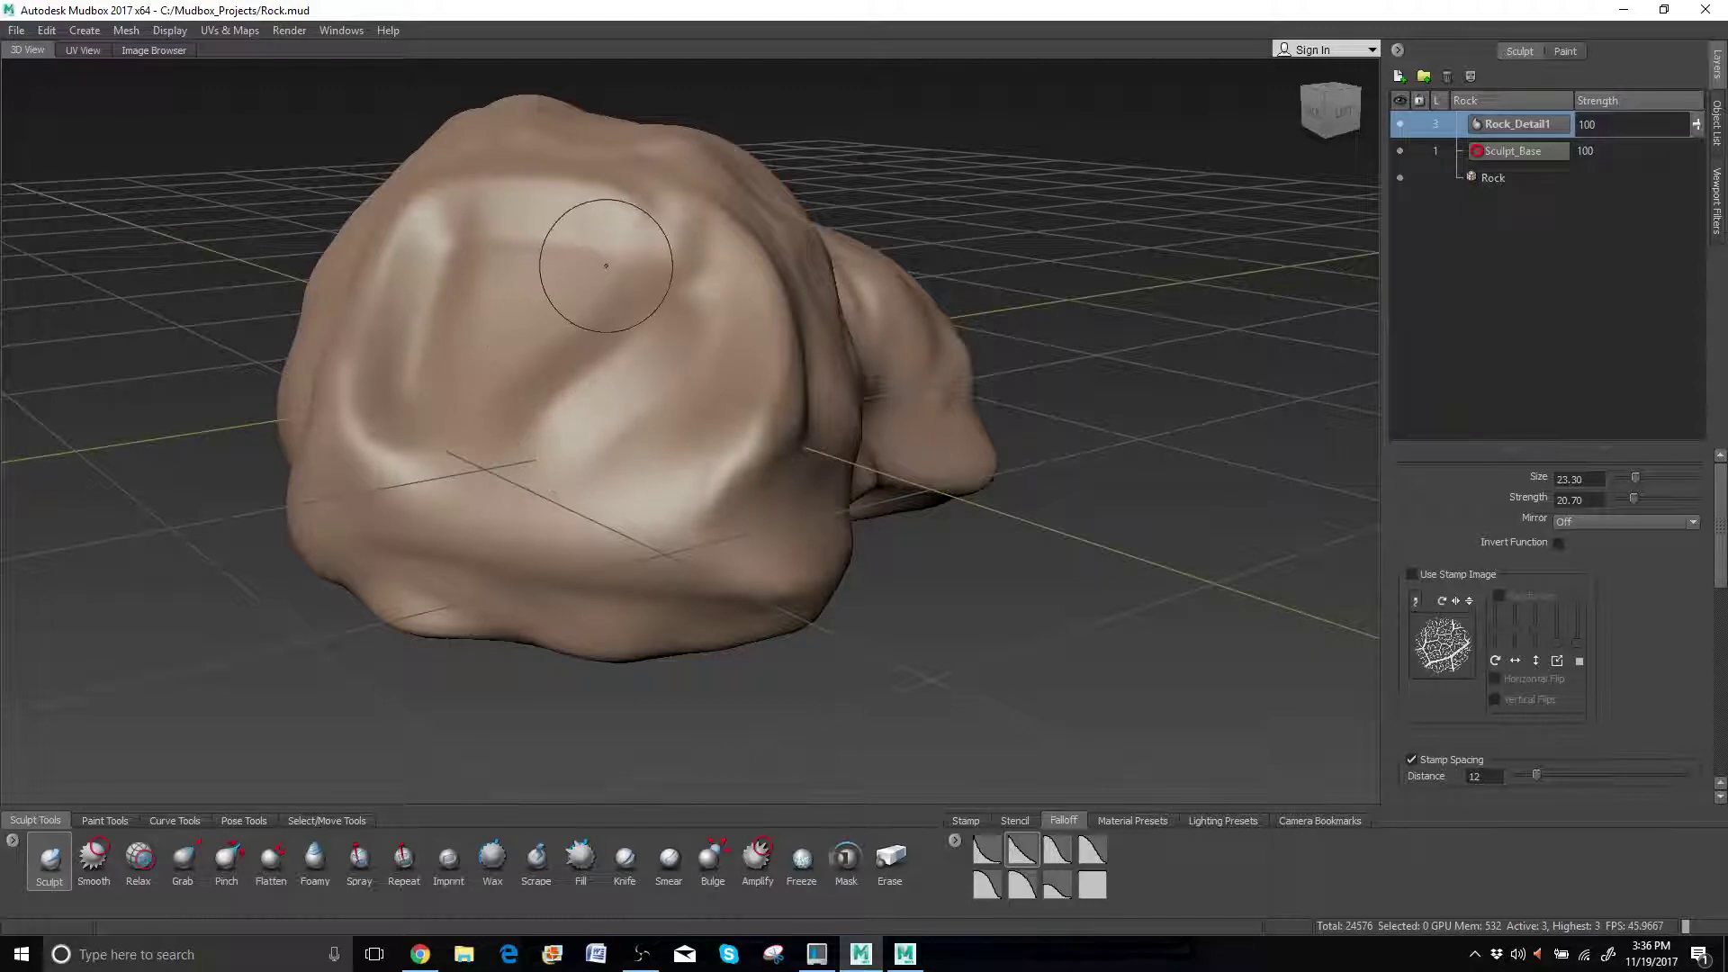
left_click_drag(606, 265, 471, 437)
Sculpt wide hollows and folds on the larger lobe's rounded face, continuing around its side.
left_click_drag(518, 382, 621, 405, "alt")
left_click_drag(499, 275, 517, 463)
left_click_drag(594, 278, 648, 230)
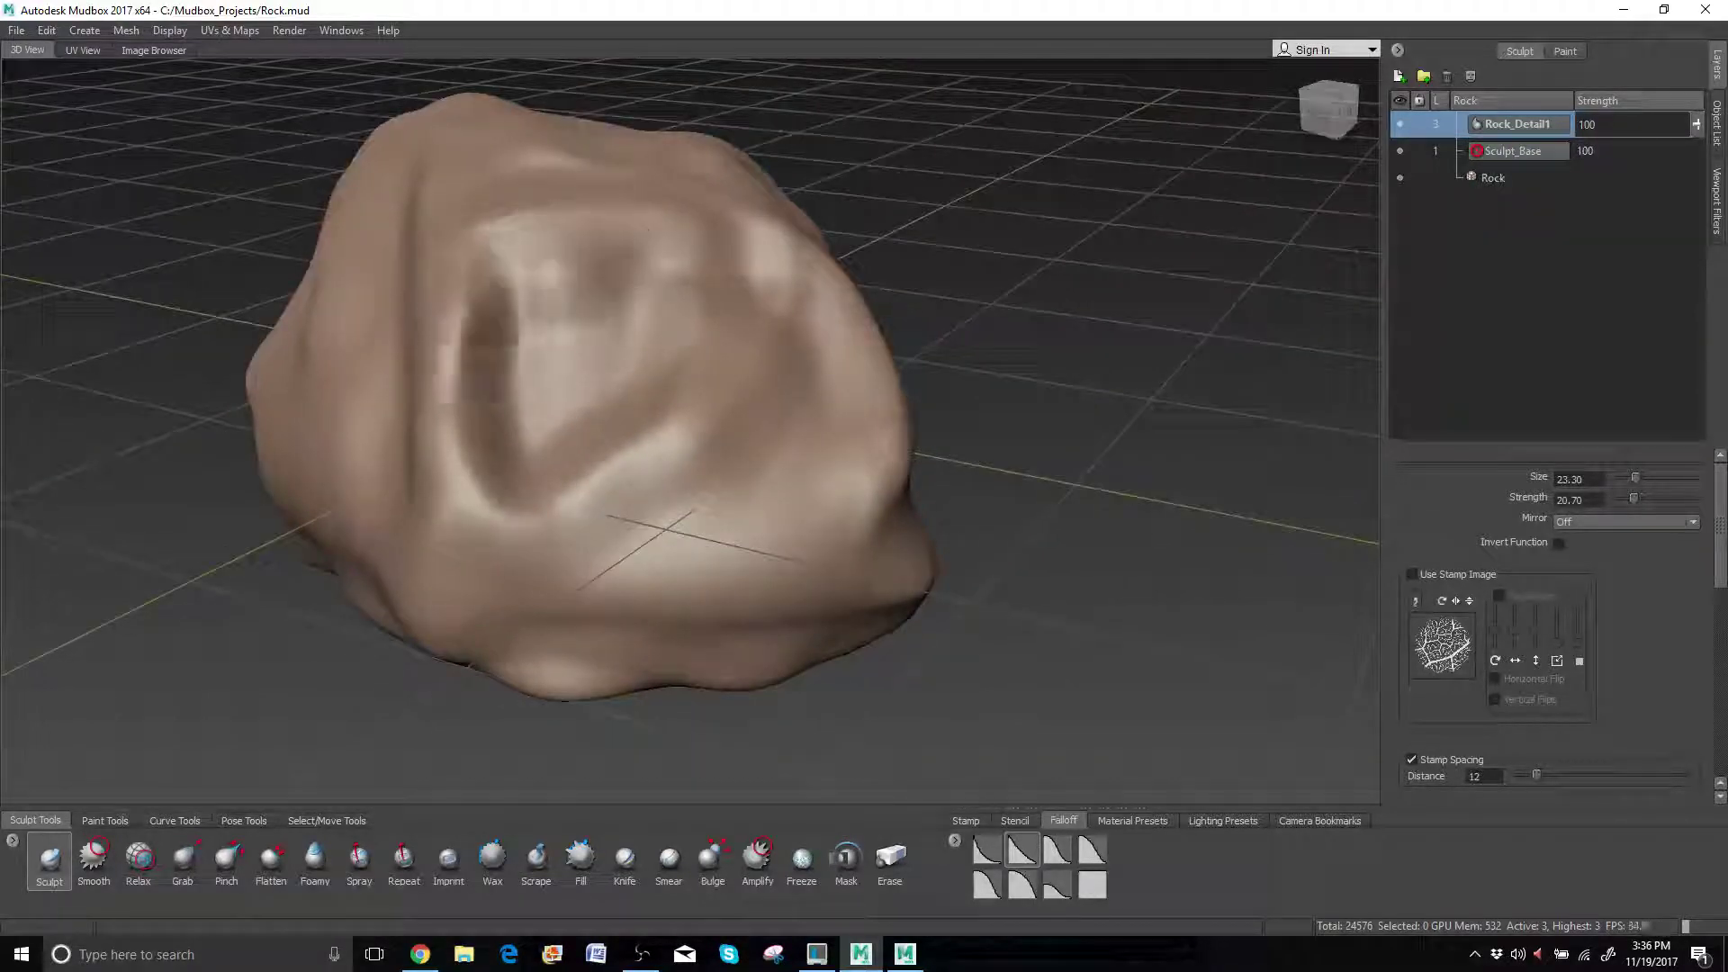
mouse_move(666, 531)
left_mouse_down("alt")
mouse_move(549, 466)
mouse_move(614, 369)
left_mouse_up("alt")
left_click_drag(287, 458, 446, 488)
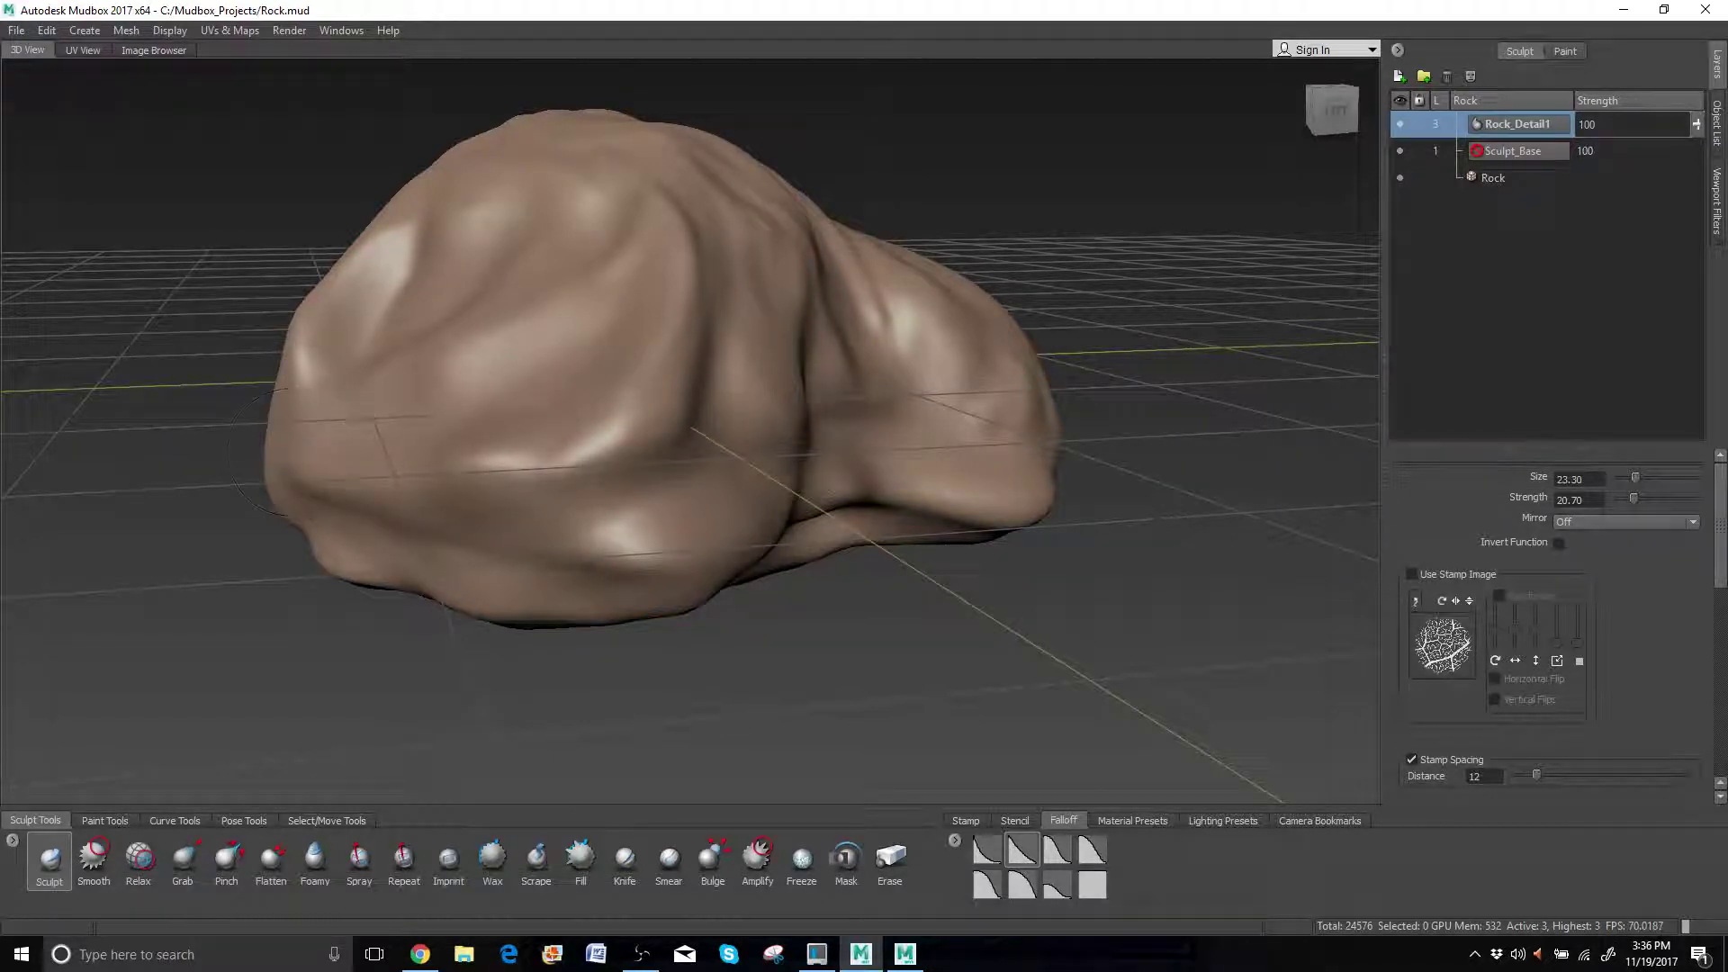
mouse_move(550, 452)
left_mouse_down("alt")
mouse_move(863, 400)
mouse_move(761, 422)
left_mouse_up("alt")
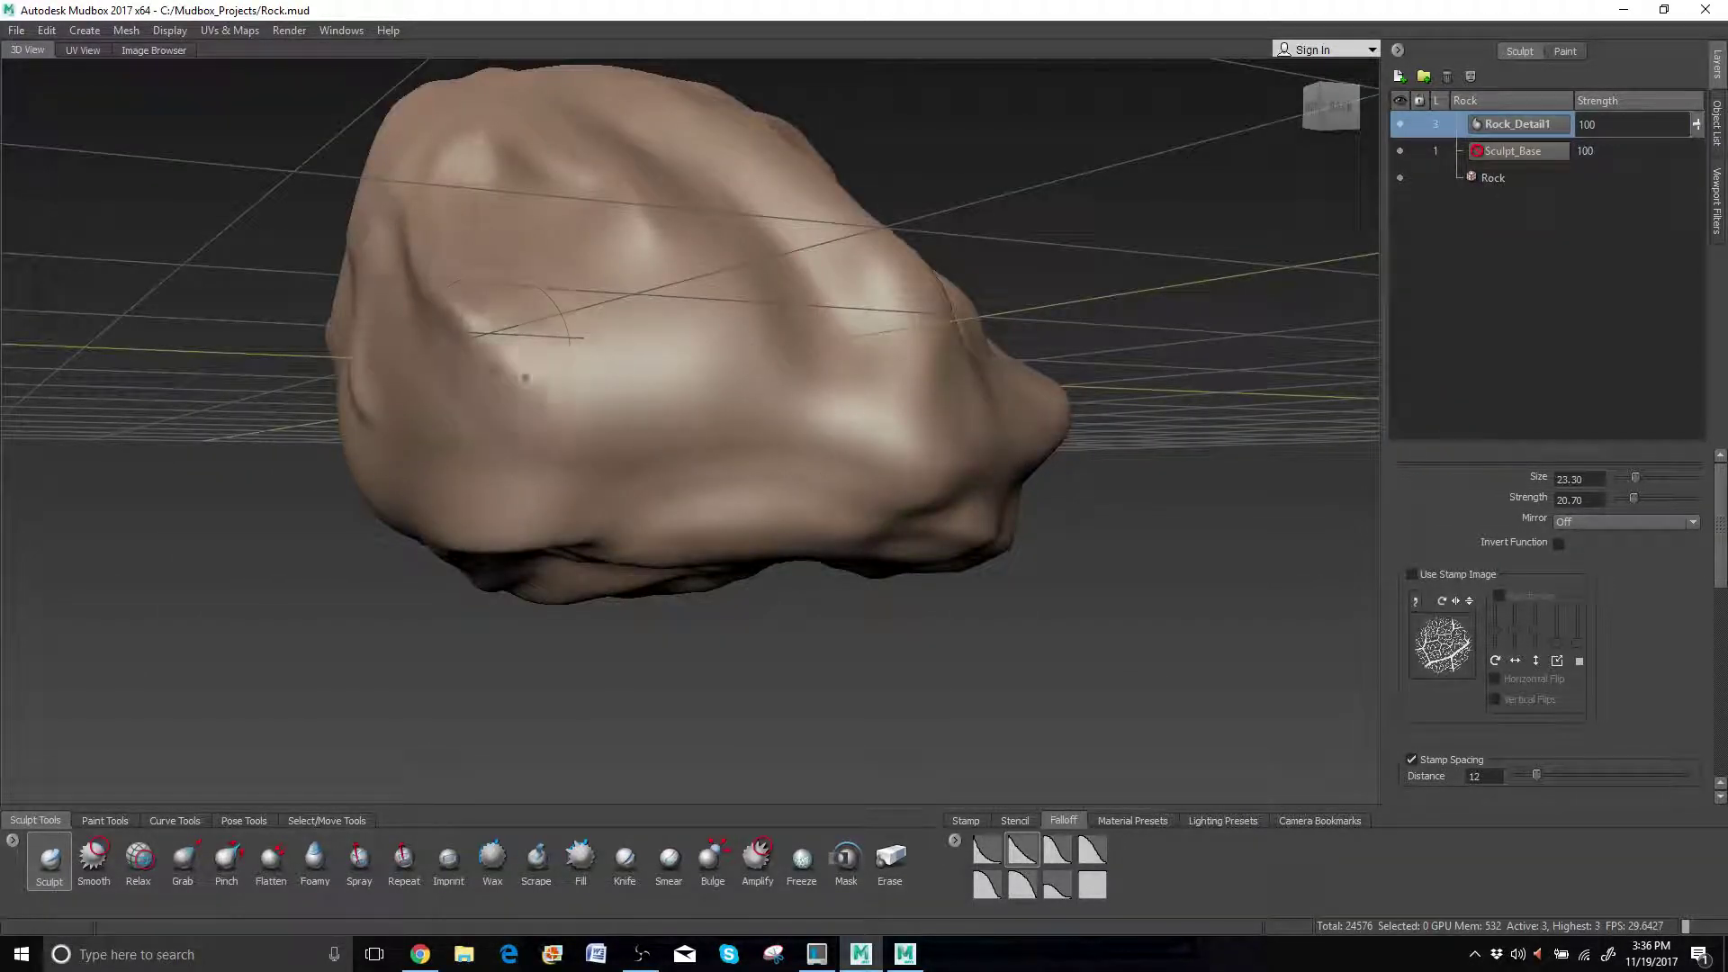
Sculpt long curved ridges across the rock's lower side and along the side of the elongated smaller lobe.
mouse_move(525, 378)
left_mouse_down()
mouse_move(855, 416)
mouse_move(918, 468)
left_mouse_up()
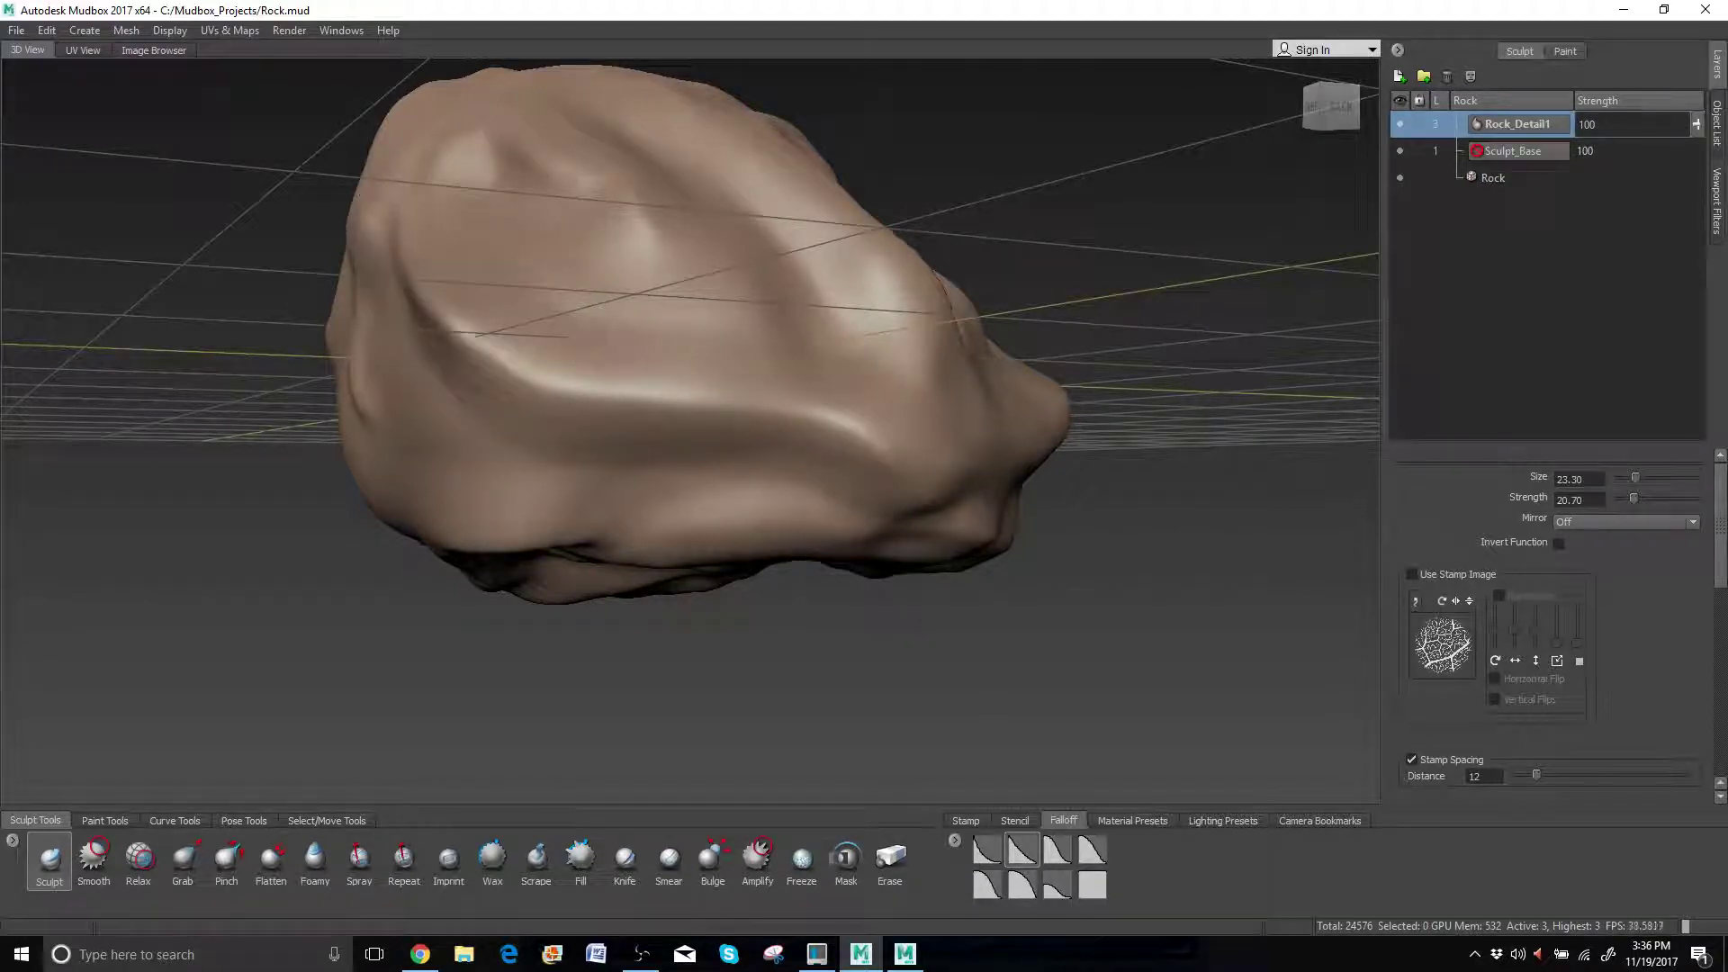
left_click_drag(306, 310, 593, 296, "alt")
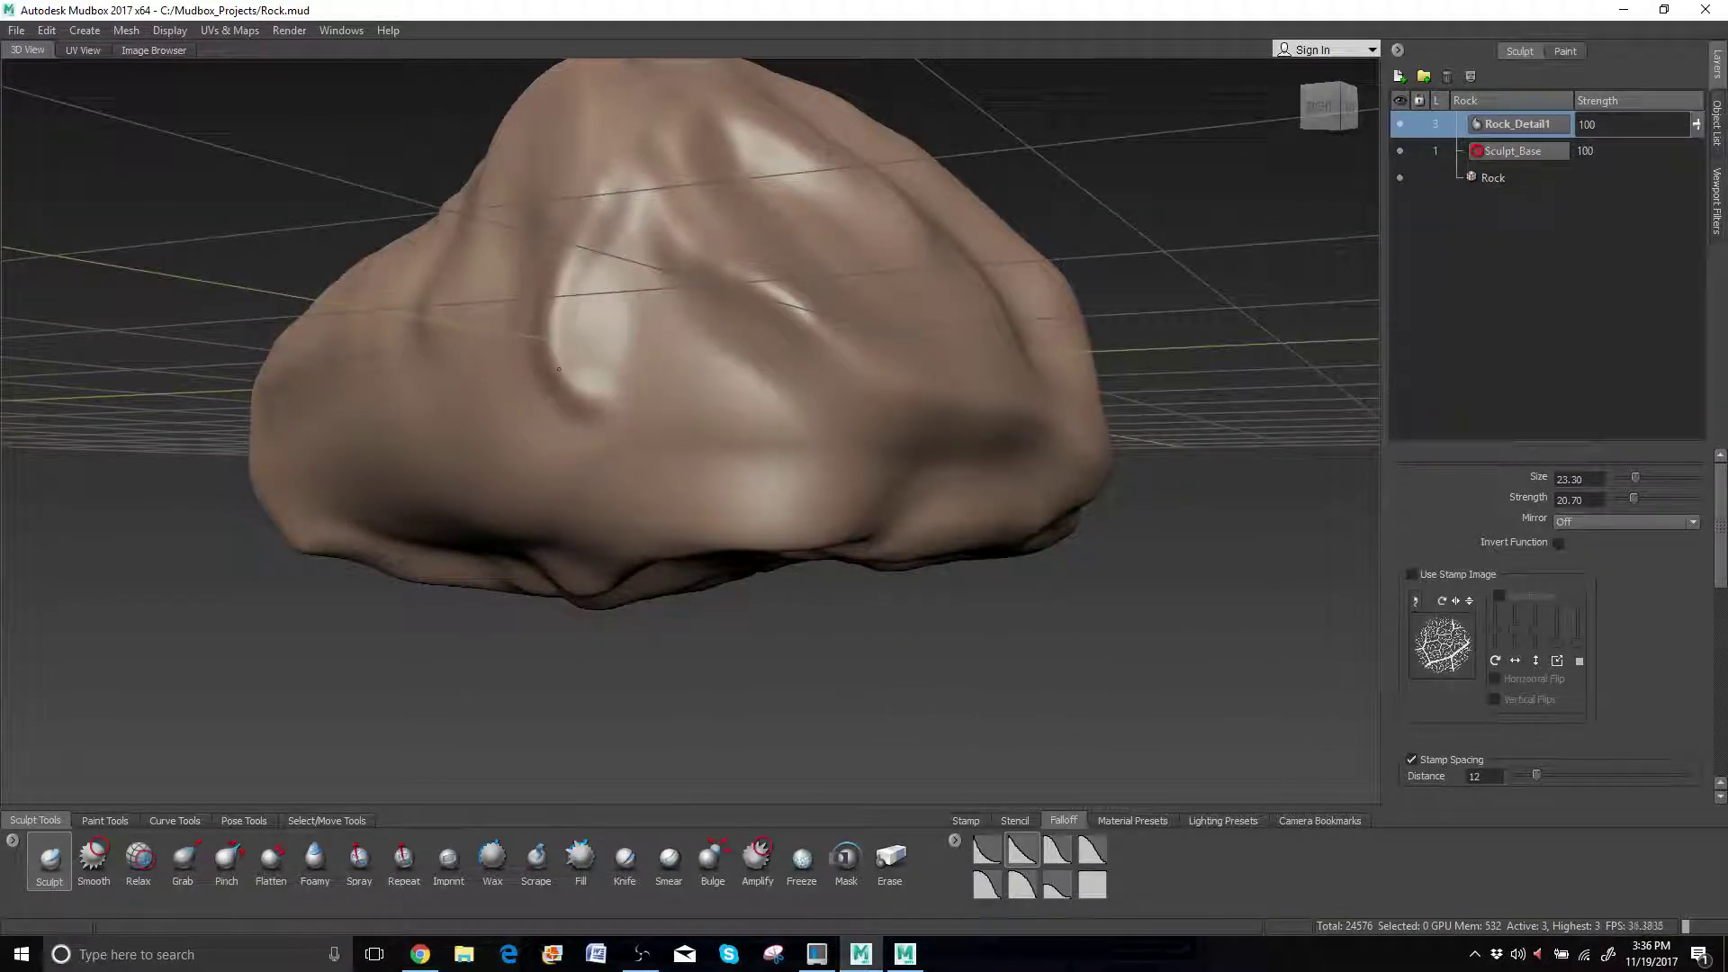
left_click_drag(558, 369, 675, 387, "alt")
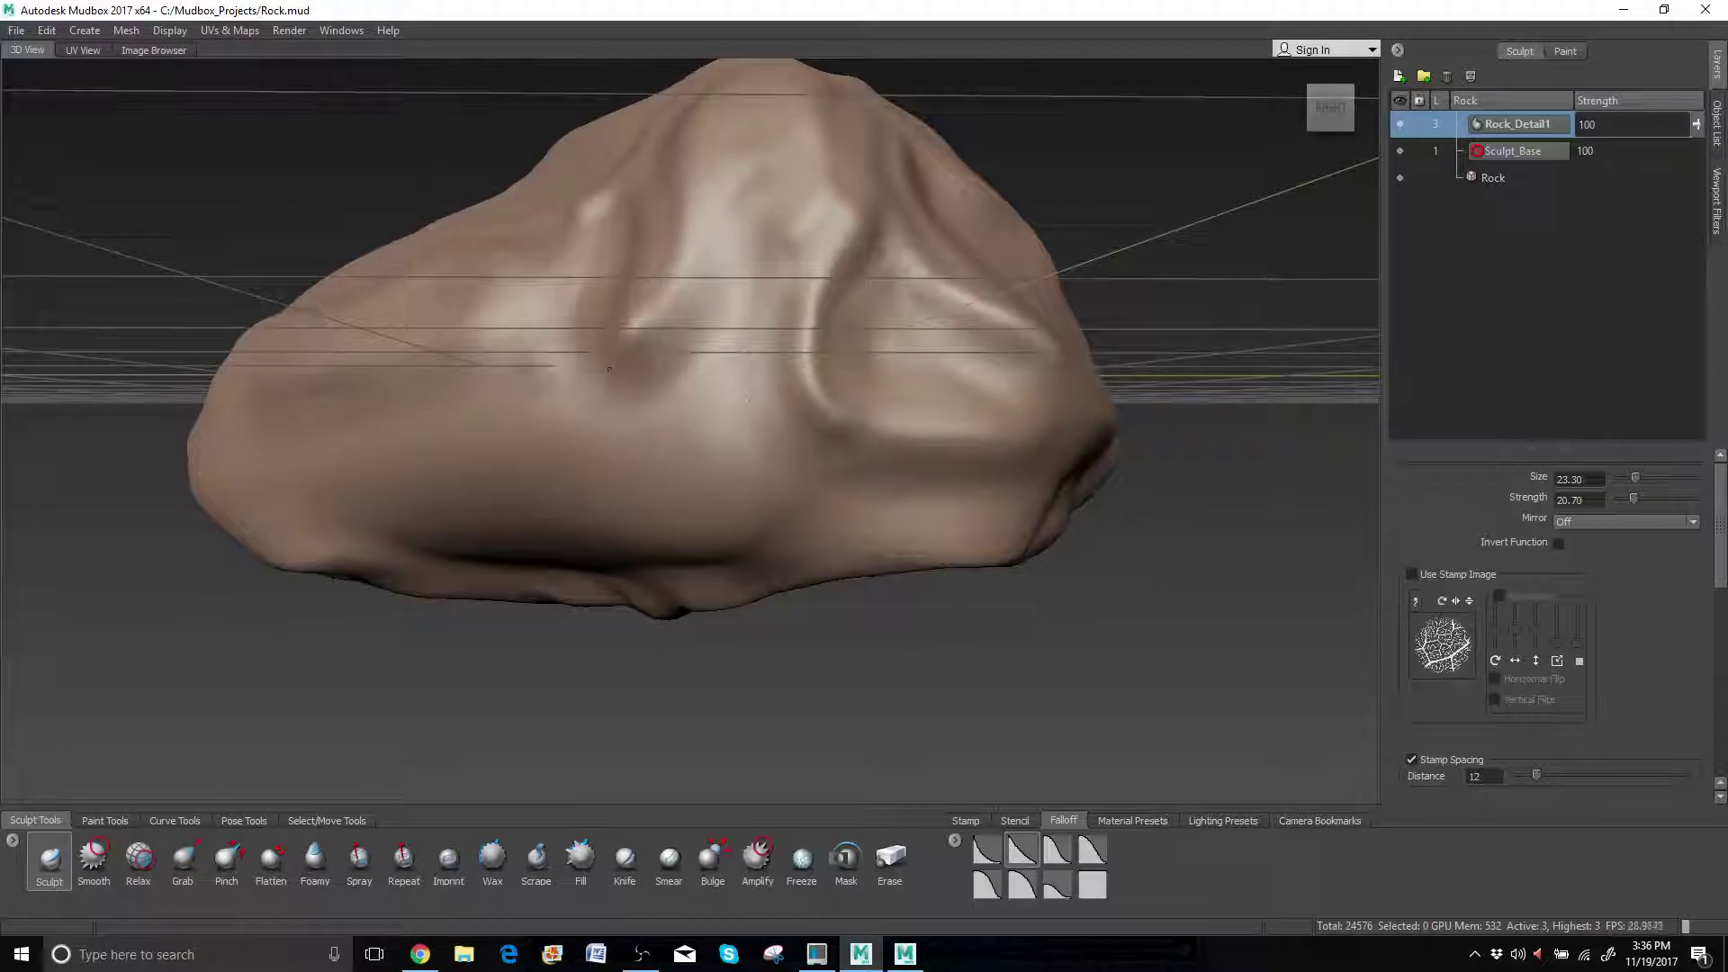
left_click_drag(484, 457, 261, 459)
left_click_drag(433, 402, 711, 335, "alt")
left_click_drag(517, 401, 297, 441)
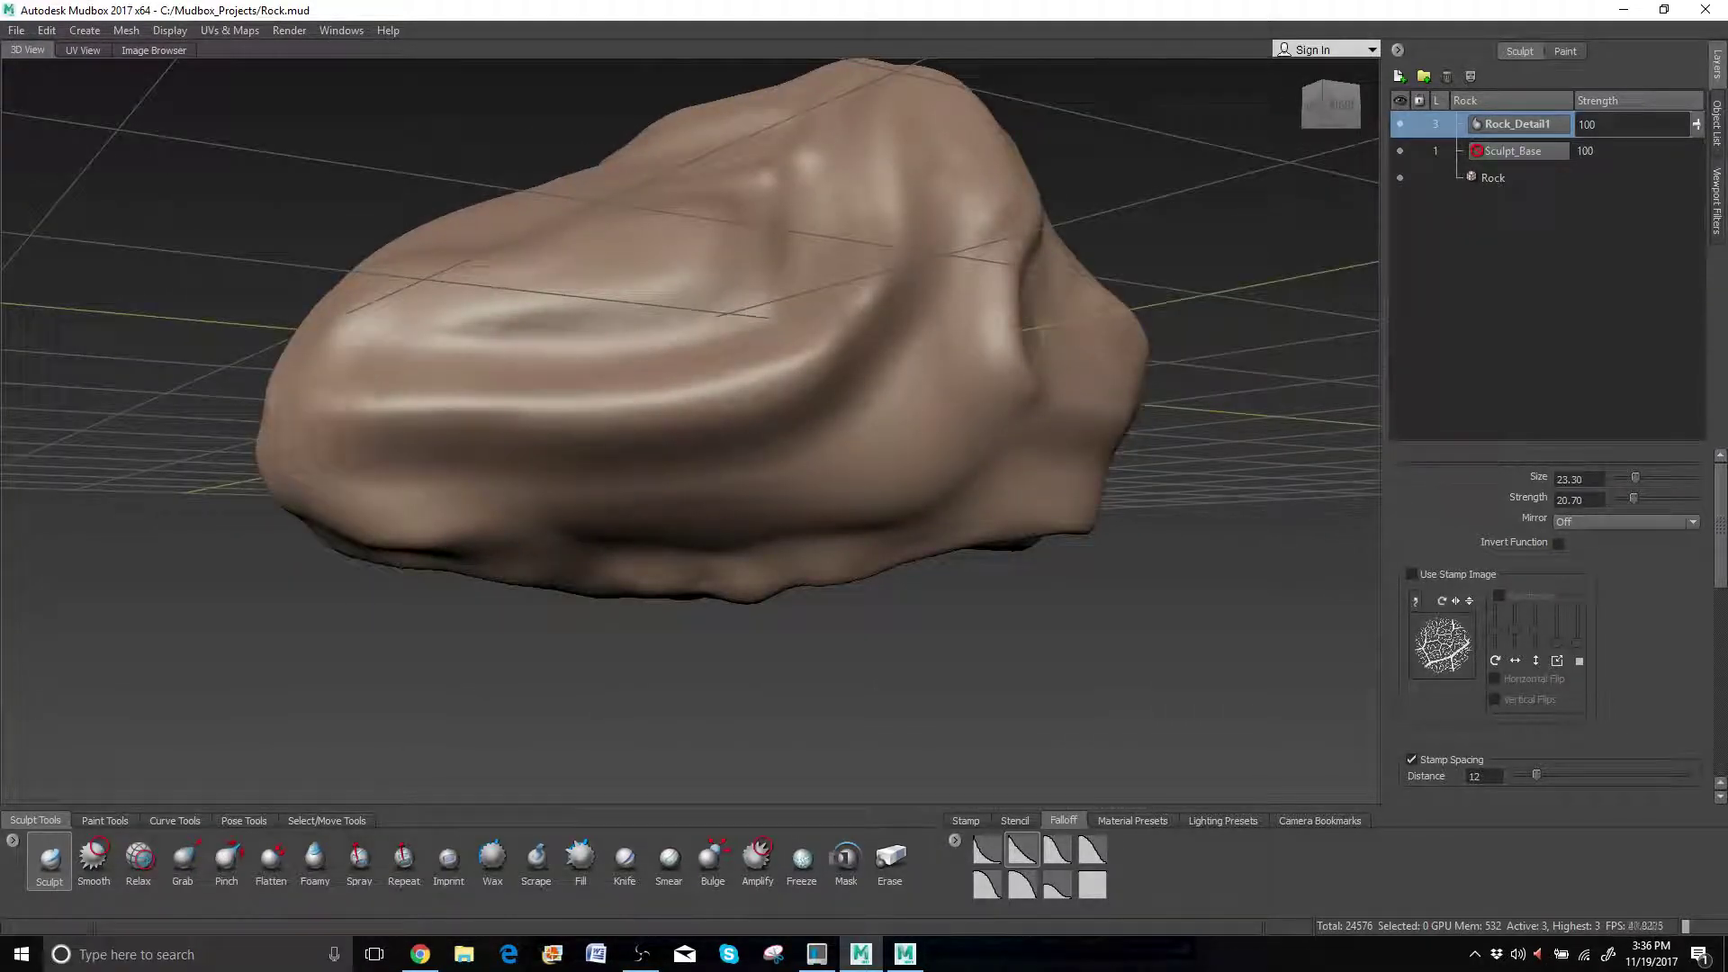
Build up a broad curved ridge from the rock's peak down toward the valley between the lobes.
mouse_move(432, 405)
left_mouse_down("alt")
mouse_move(846, 392)
mouse_move(1527, 519)
left_mouse_up("alt")
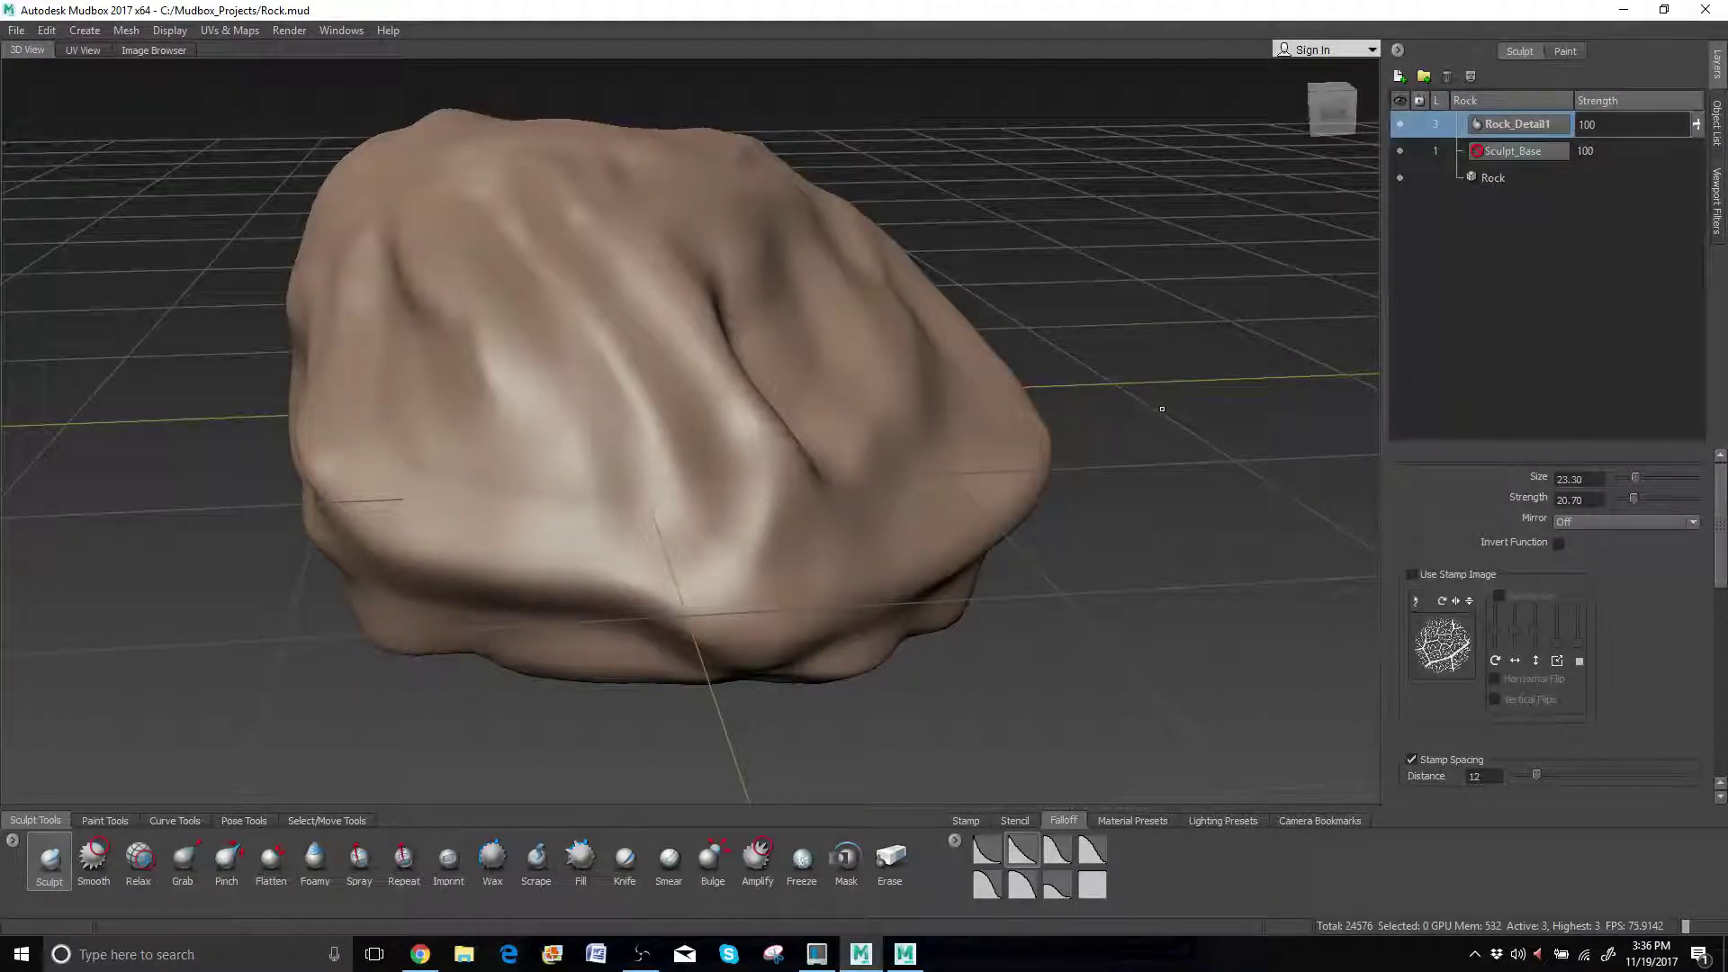
left_click_drag(1162, 409, 693, 396, "alt")
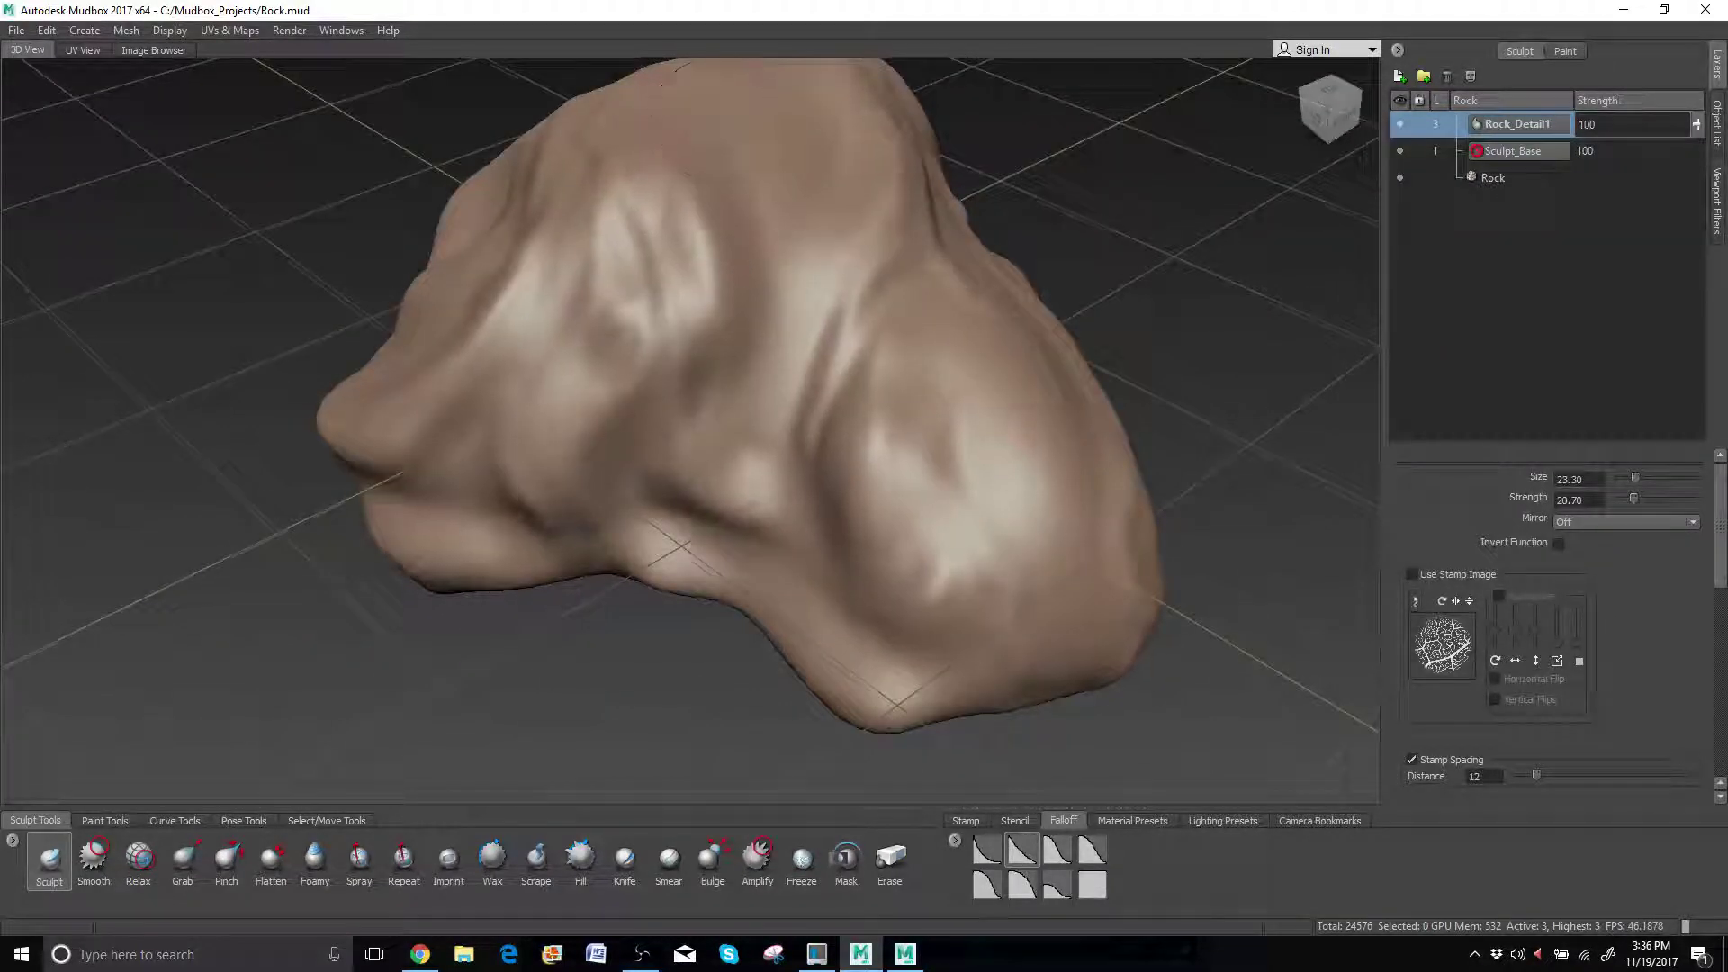
left_click_drag(681, 545, 740, 275, "alt")
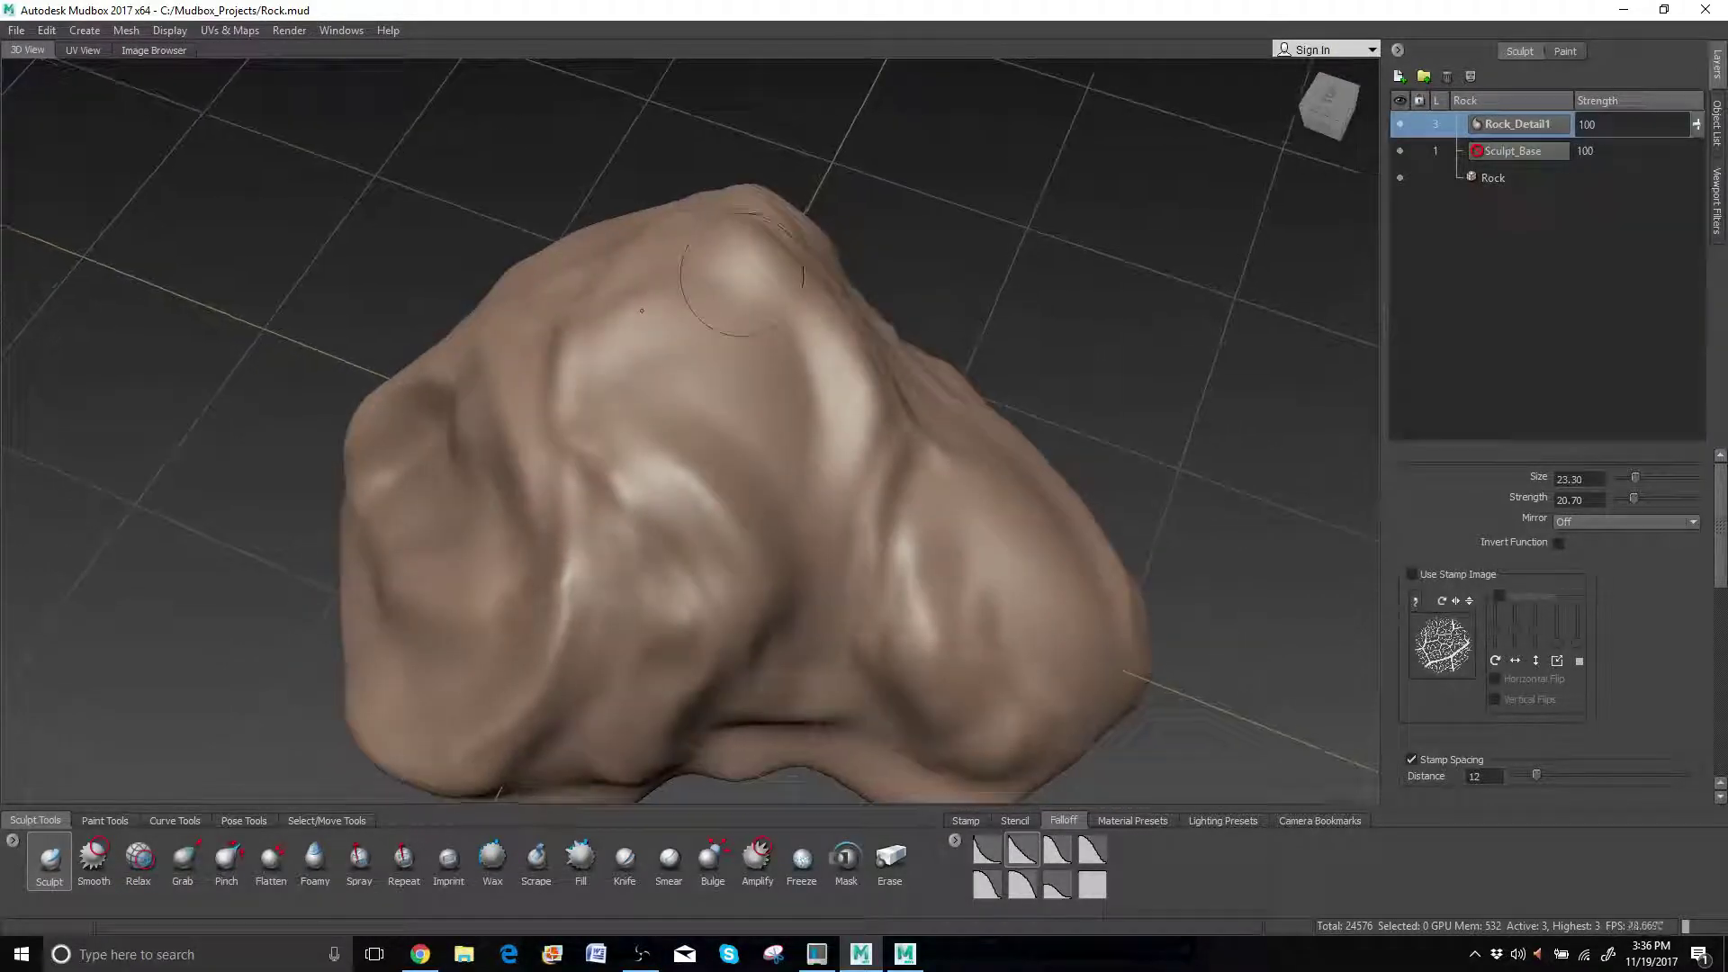
left_click_drag(841, 410, 880, 564)
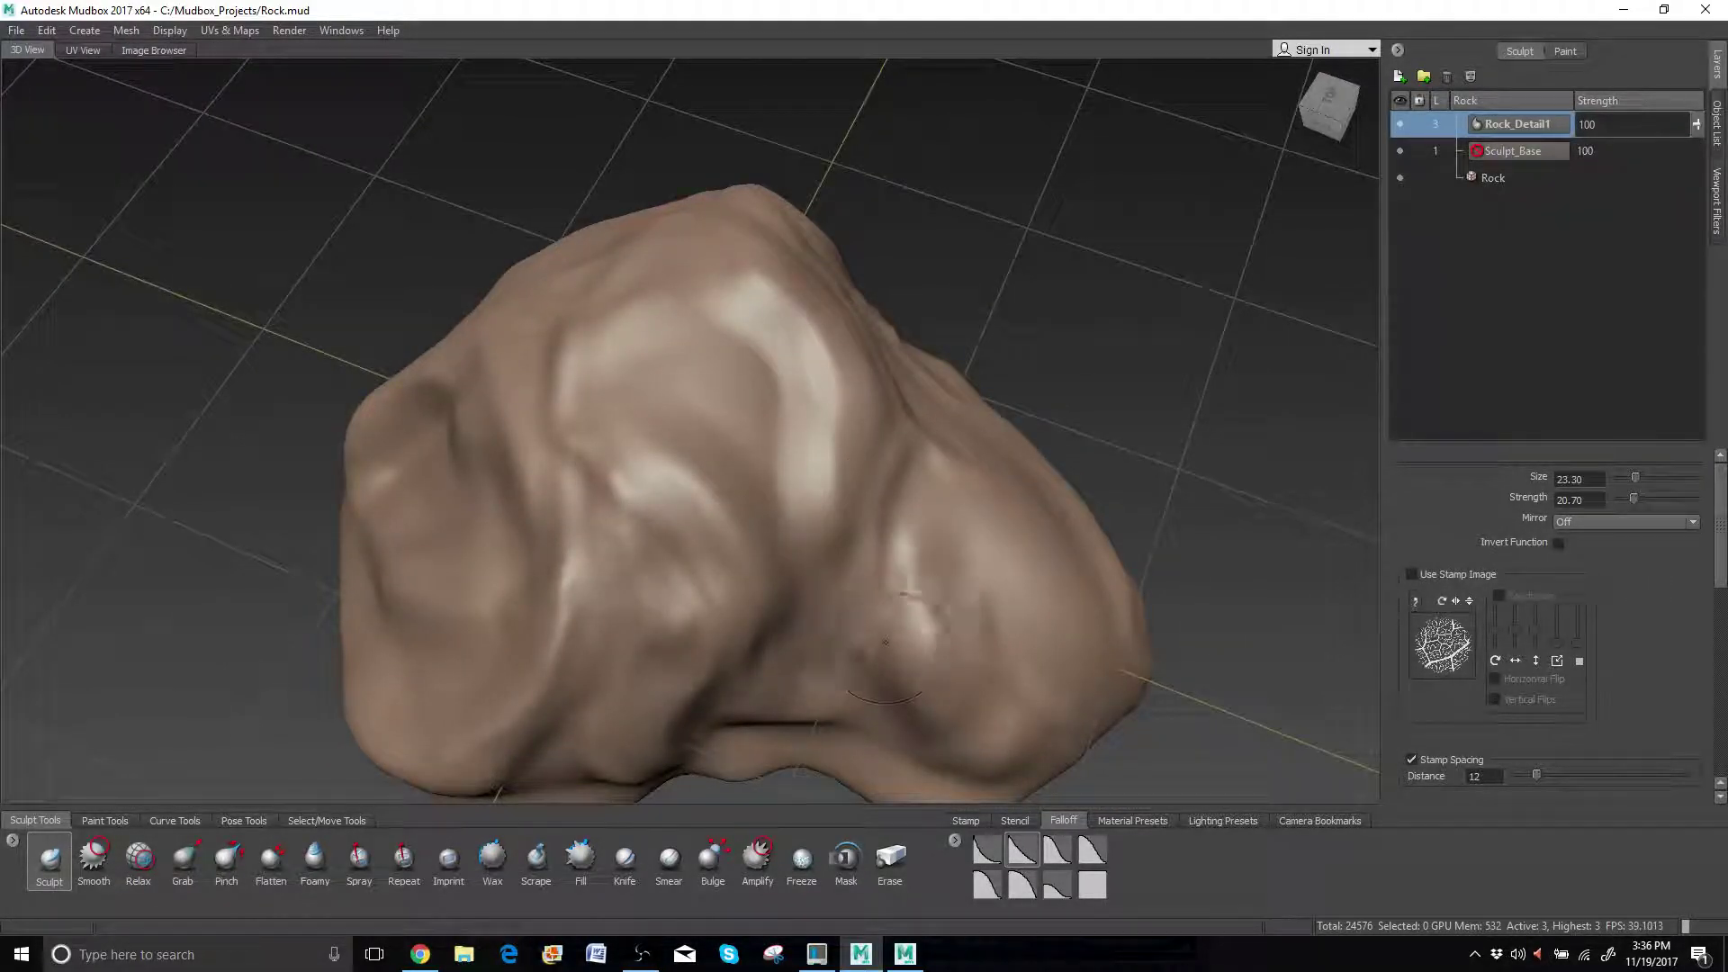
Examine the rock's silhouette and sculpted folds from all sides, from above and from low angles.
left_click_drag(886, 642, 721, 544, "alt")
right_click_drag(721, 544, 621, 531, "alt")
left_click_drag(684, 531, 594, 531, "alt")
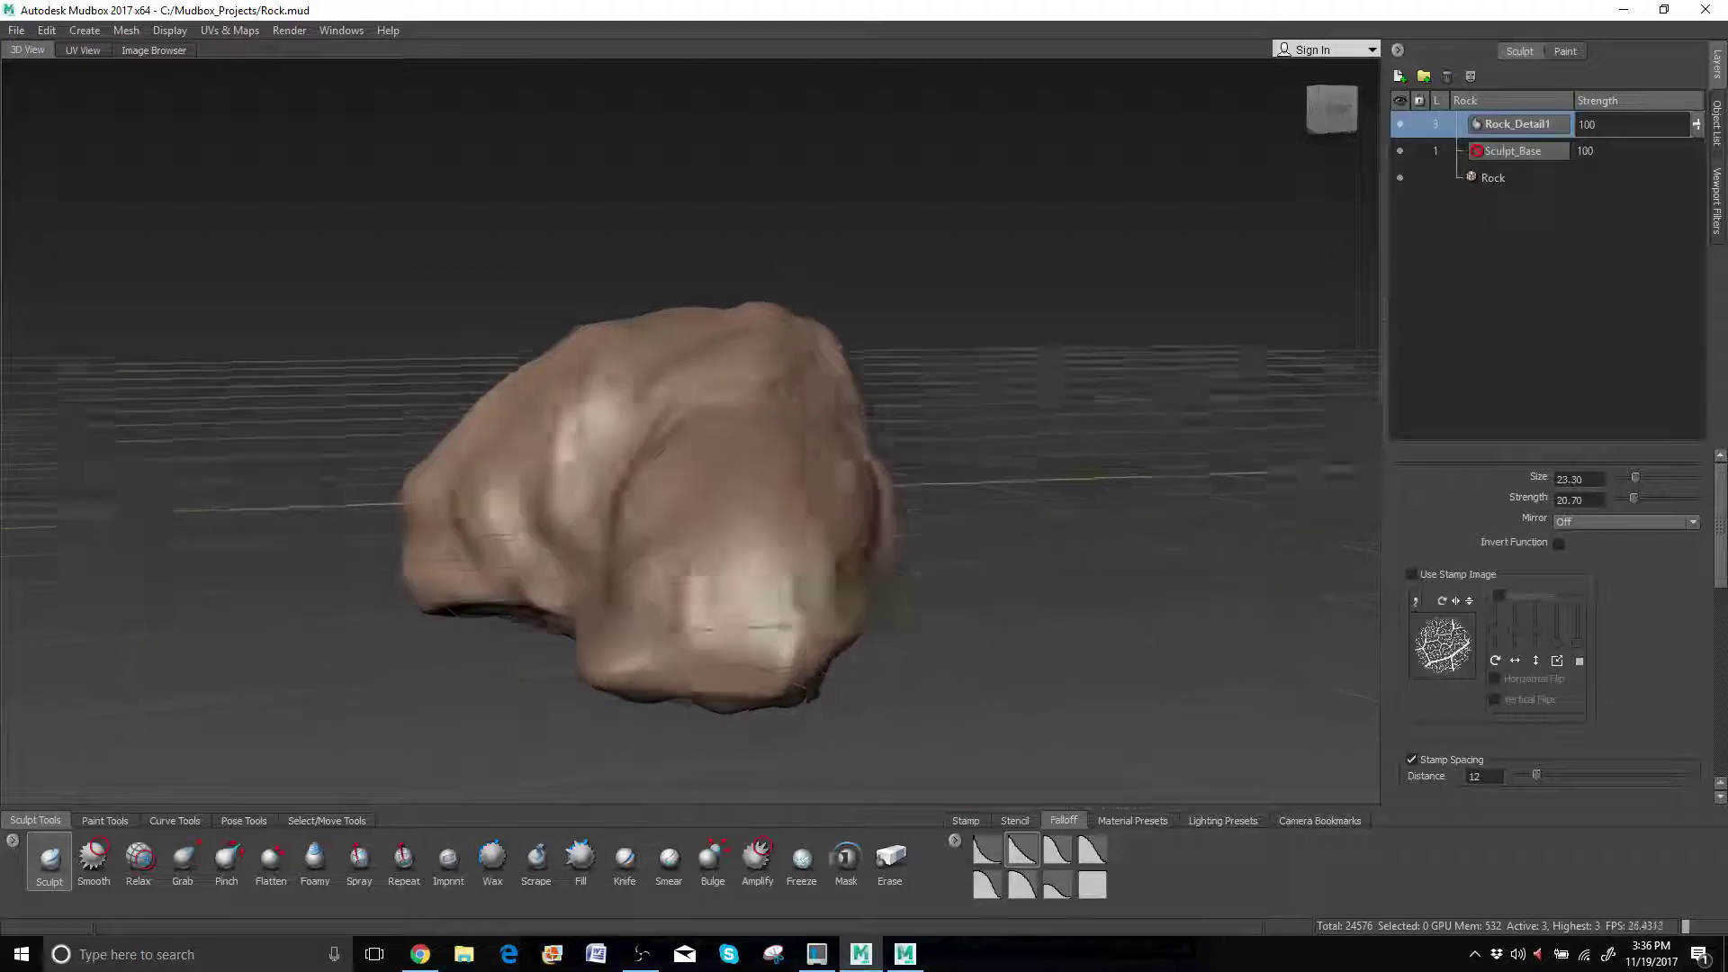
left_click_drag(661, 452, 627, 520, "alt")
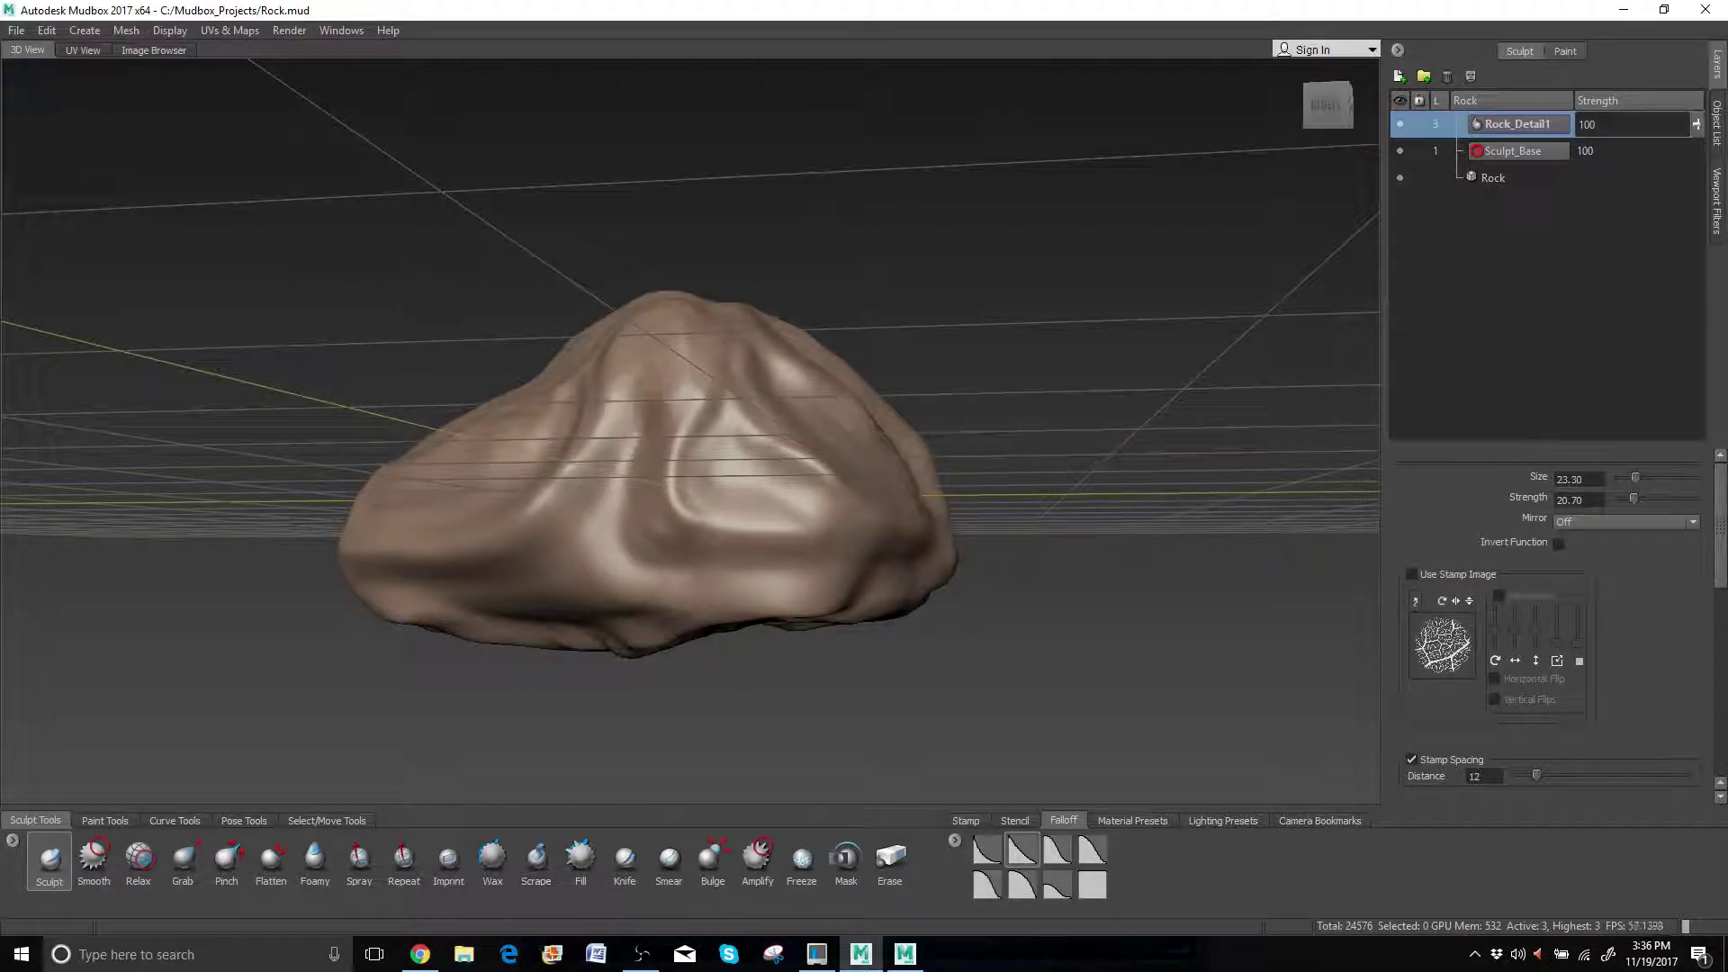
left_click_drag(656, 369, 696, 434, "alt")
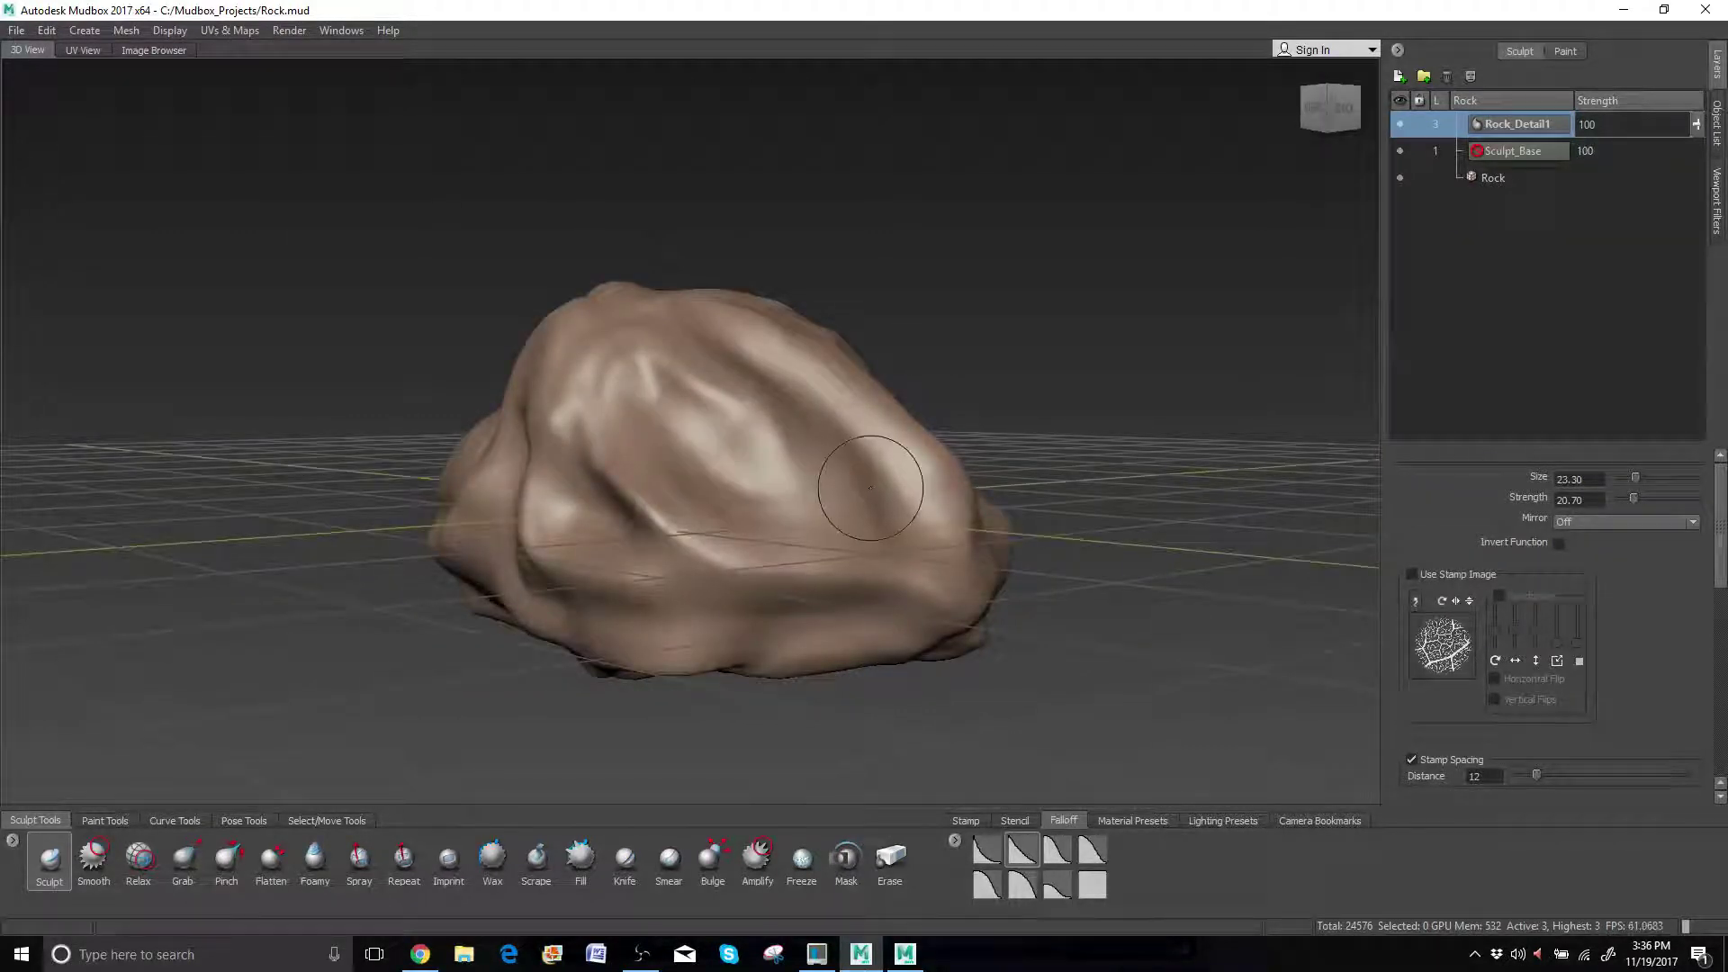
left_click_drag(870, 487, 716, 413, "alt")
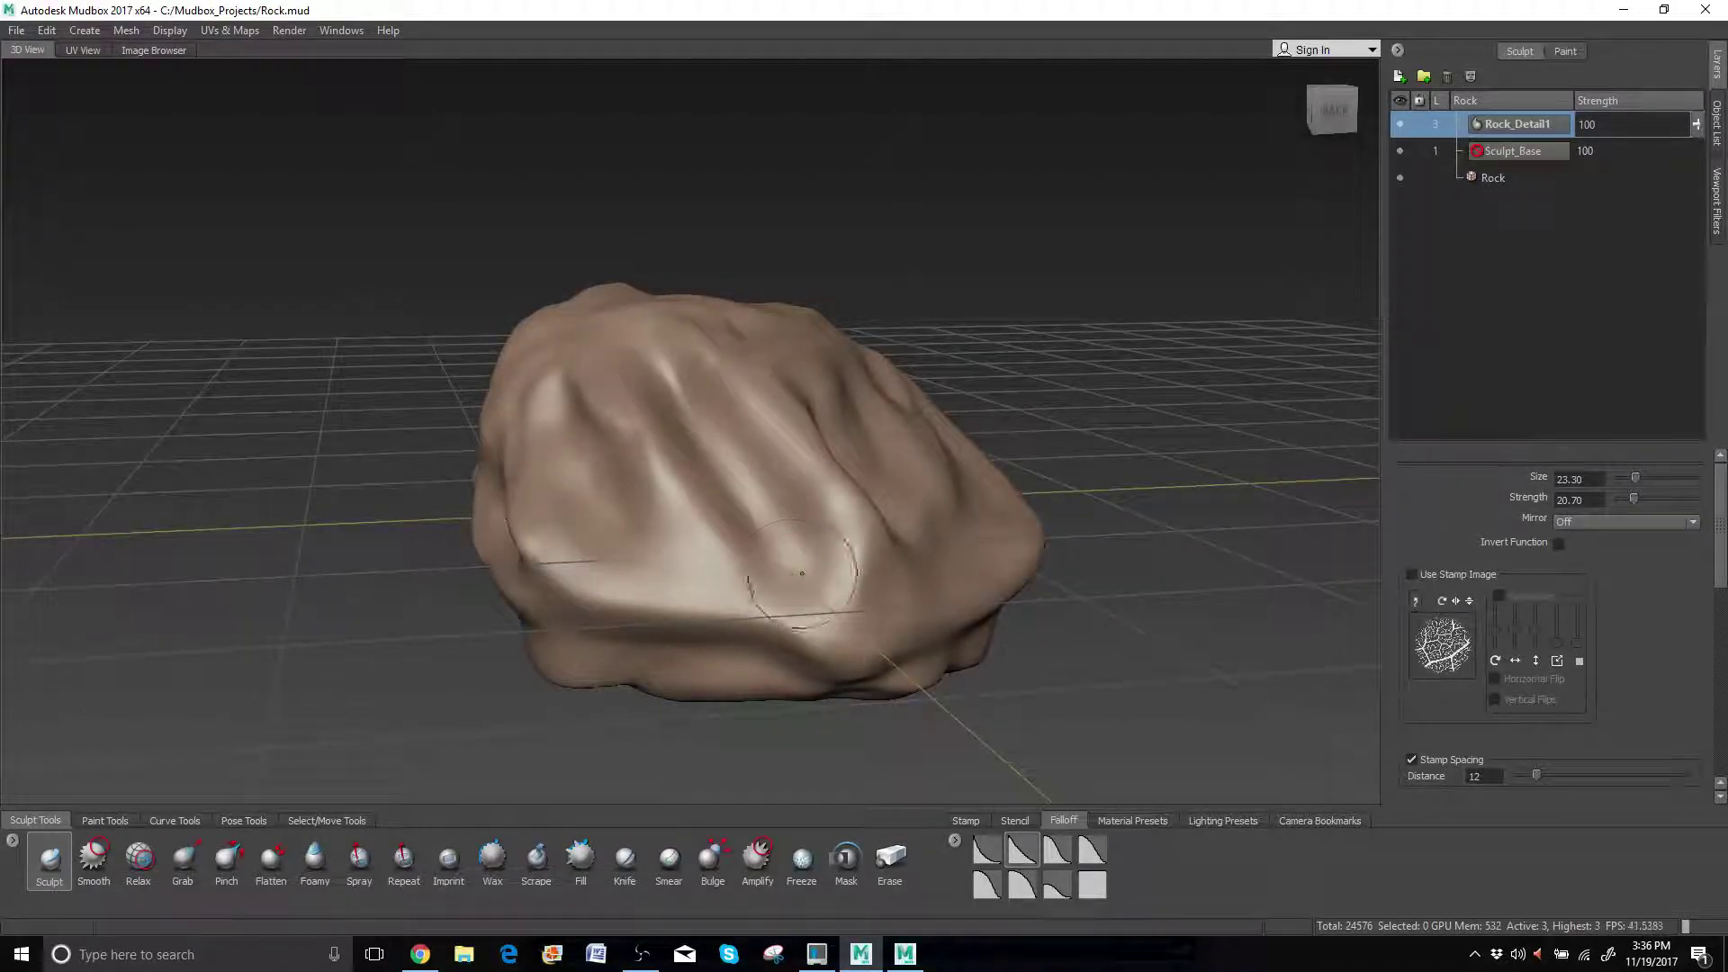
left_click_drag(801, 573, 686, 558, "alt")
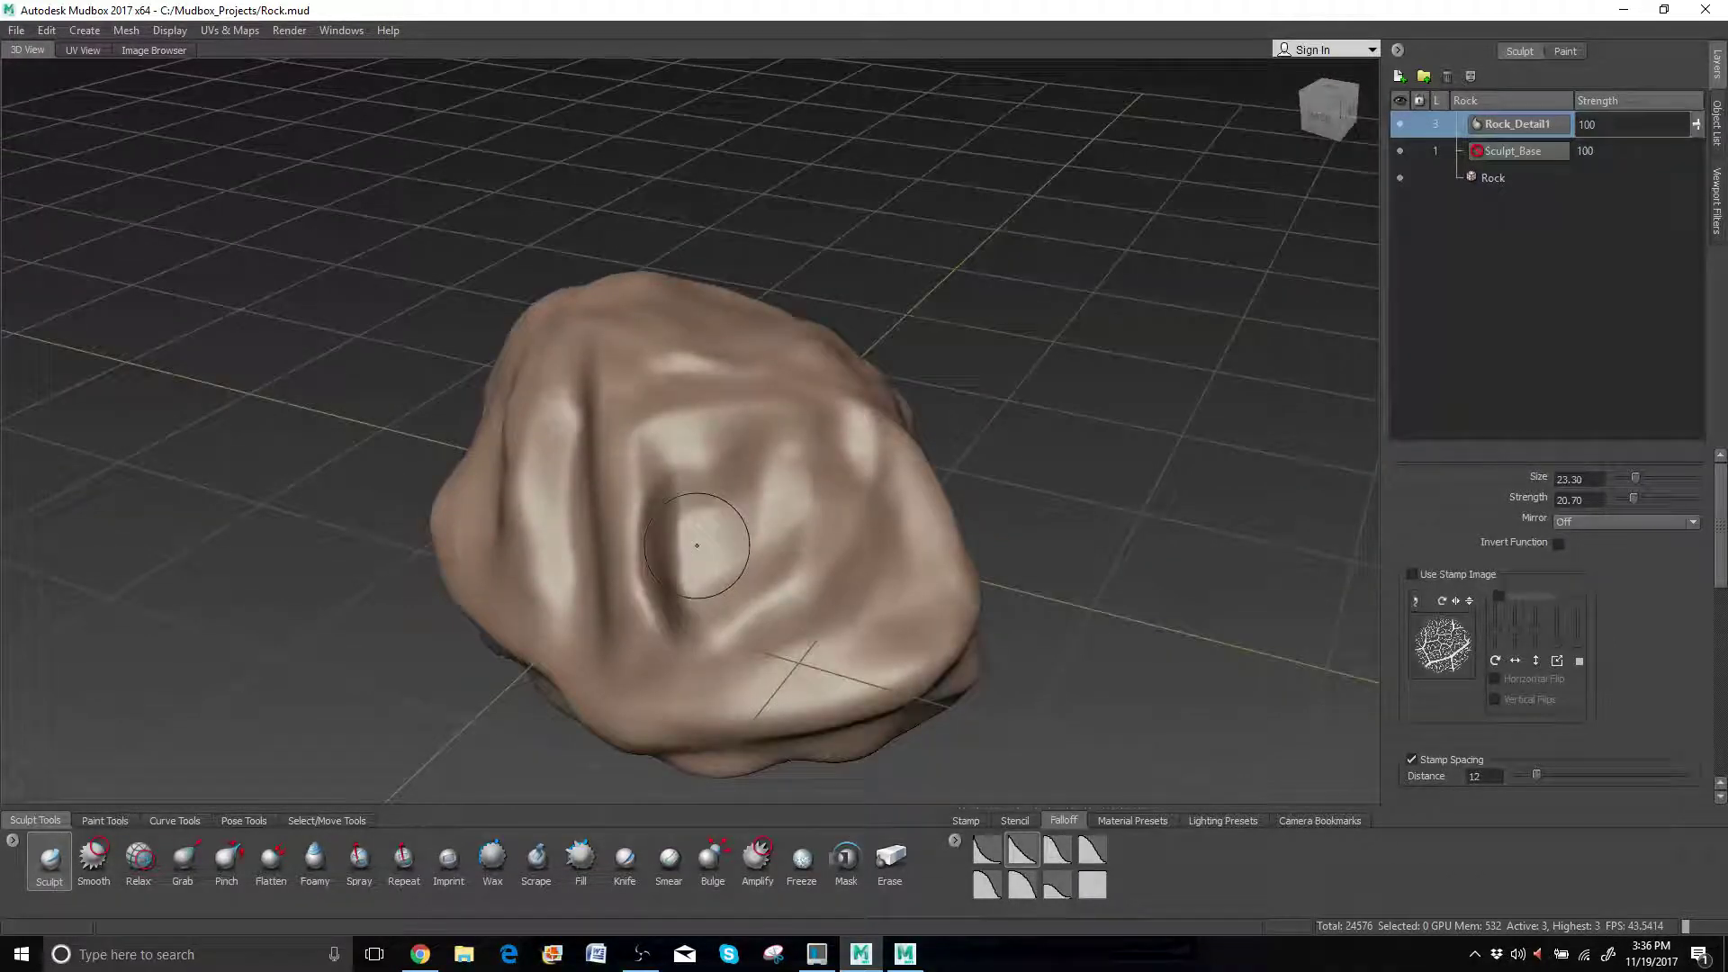
left_click_drag(757, 488, 765, 450, "alt")
middle_click_drag(790, 711, 763, 435, "alt")
mouse_move(763, 435)
left_mouse_down("alt")
mouse_move(693, 238)
mouse_move(823, 307)
left_mouse_up("alt")
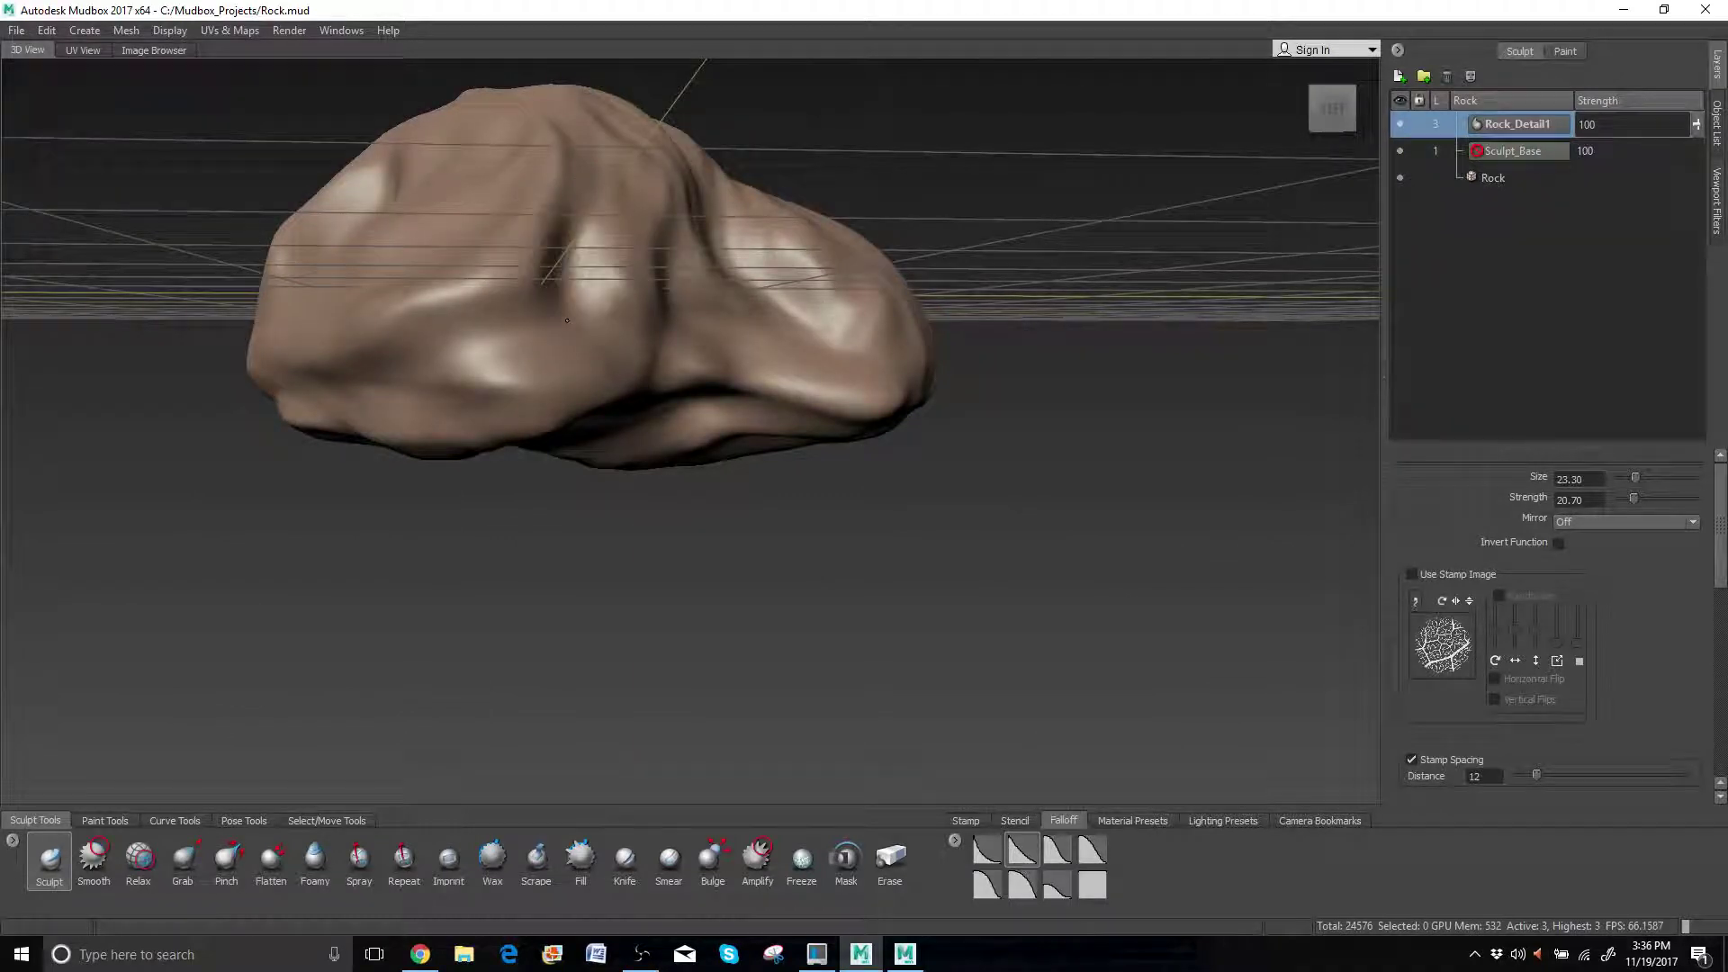
mouse_move(567, 320)
left_mouse_down("alt")
mouse_move(630, 317)
mouse_move(1026, 519)
mouse_move(843, 508)
mouse_move(743, 270)
left_mouse_up("alt")
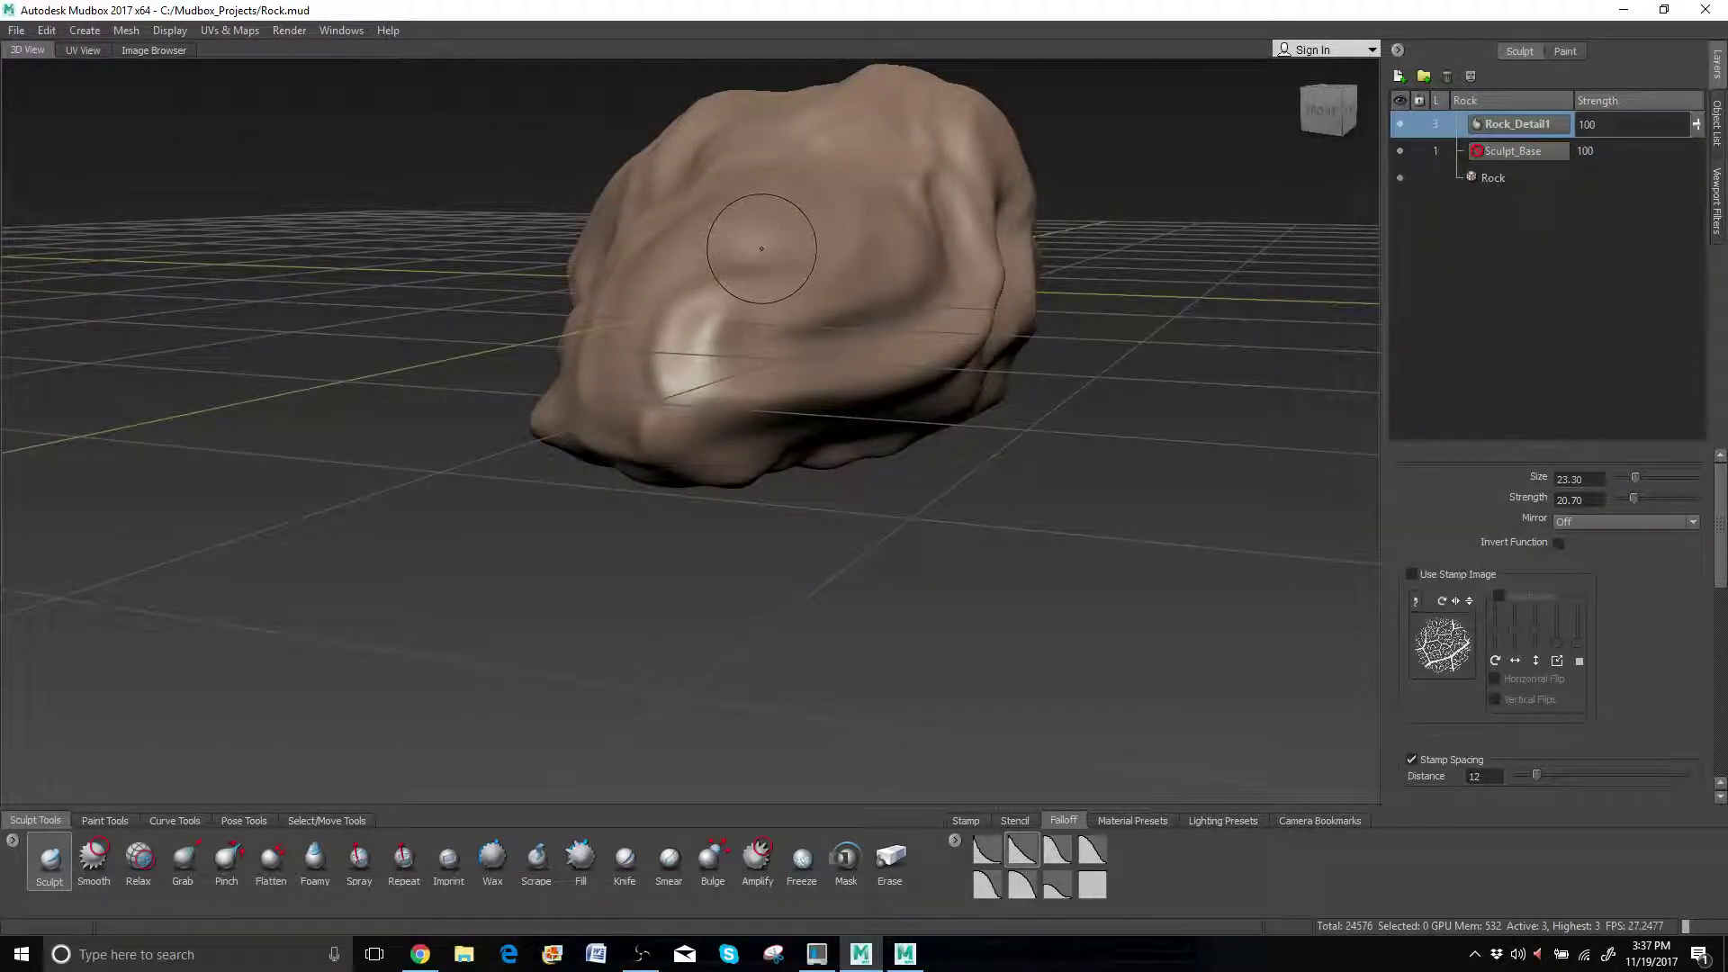
left_click_drag(860, 284, 789, 202, "alt")
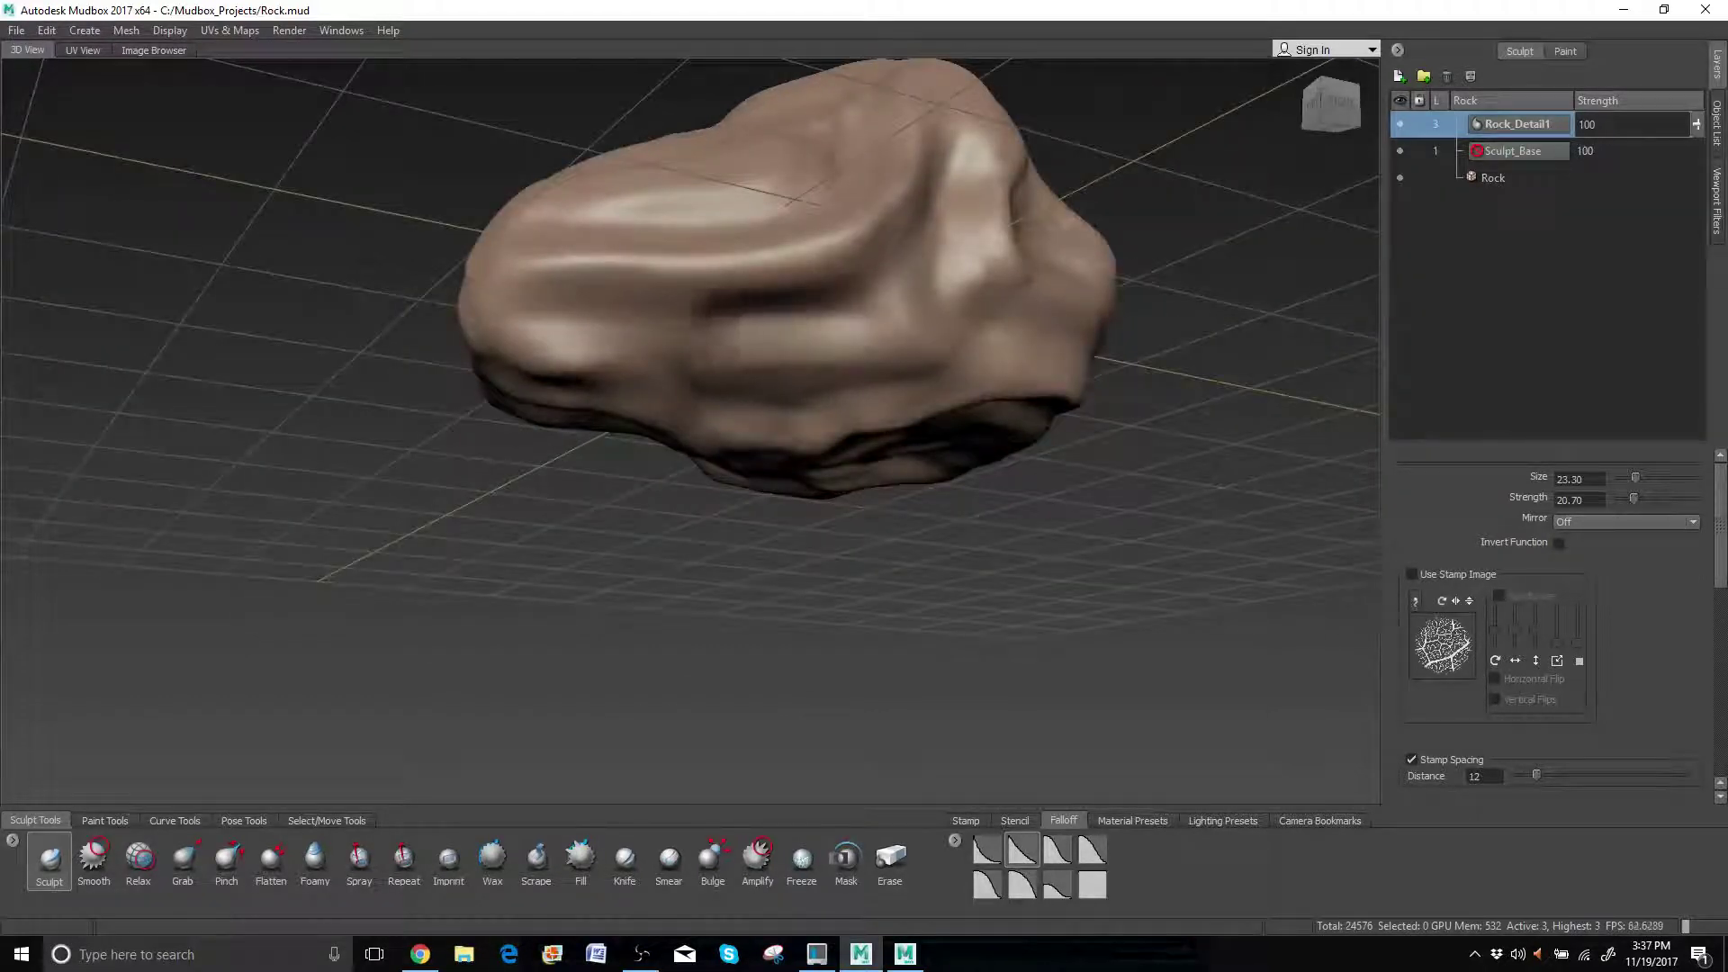
left_click_drag(648, 347, 860, 464, "alt")
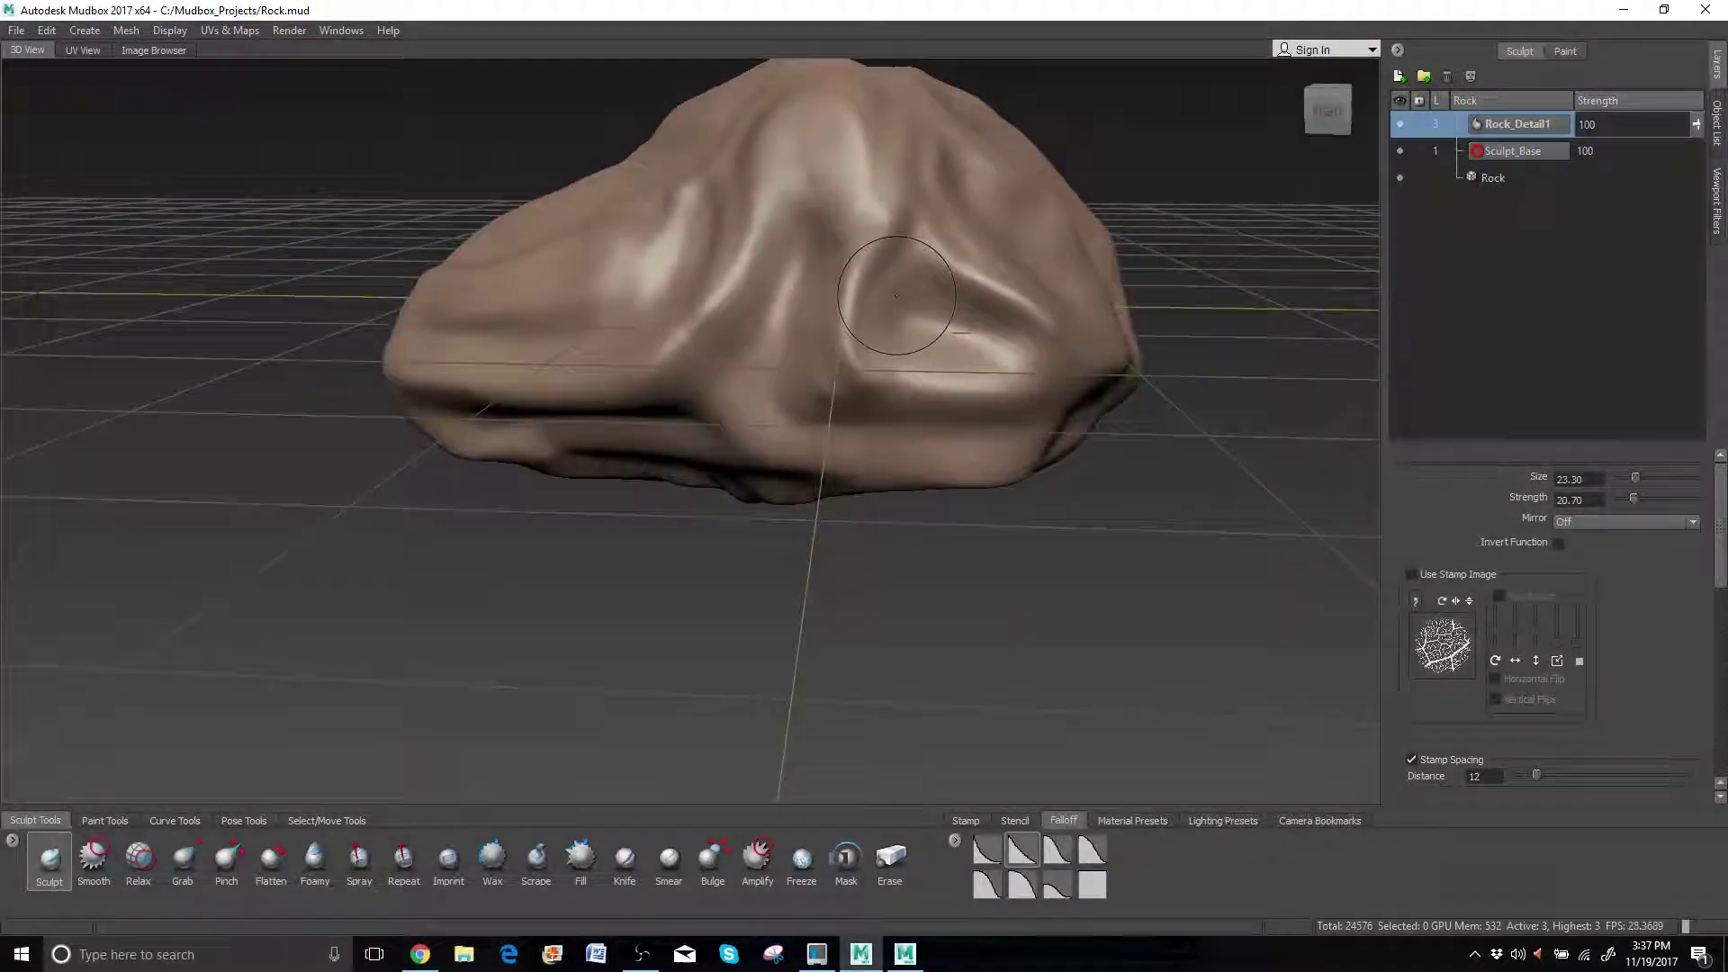
left_click_drag(897, 295, 878, 328, "alt")
left_click_drag(694, 446, 824, 241, "alt")
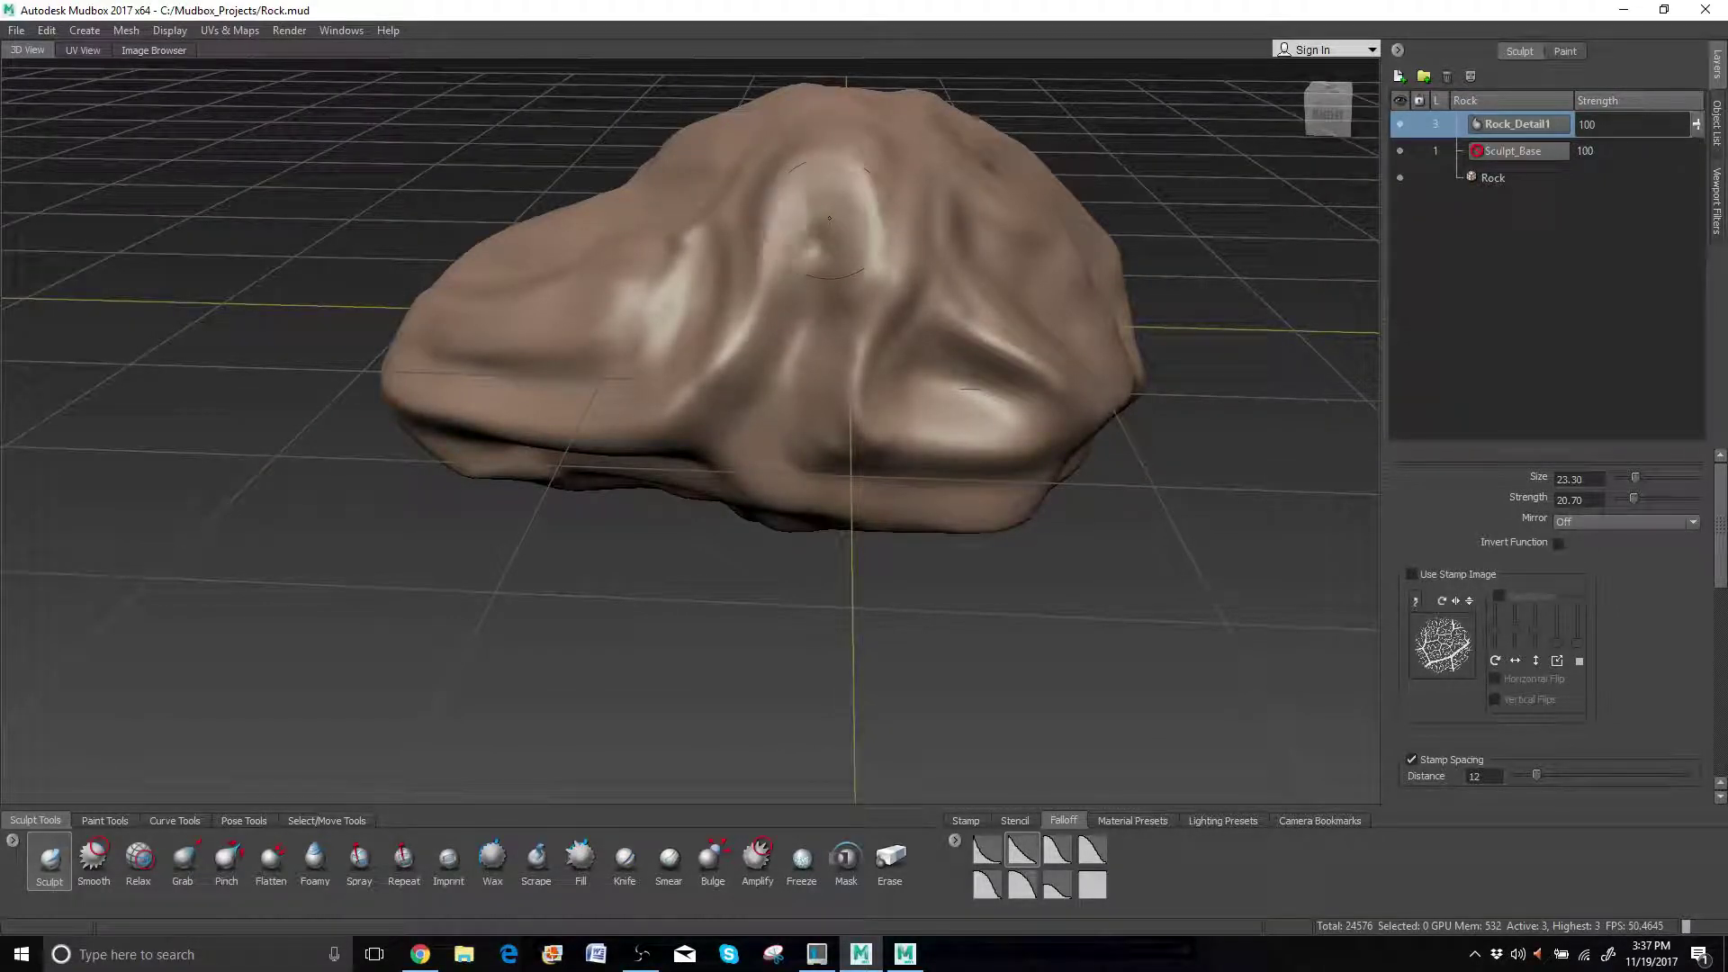
left_click_drag(776, 273, 709, 425, "alt")
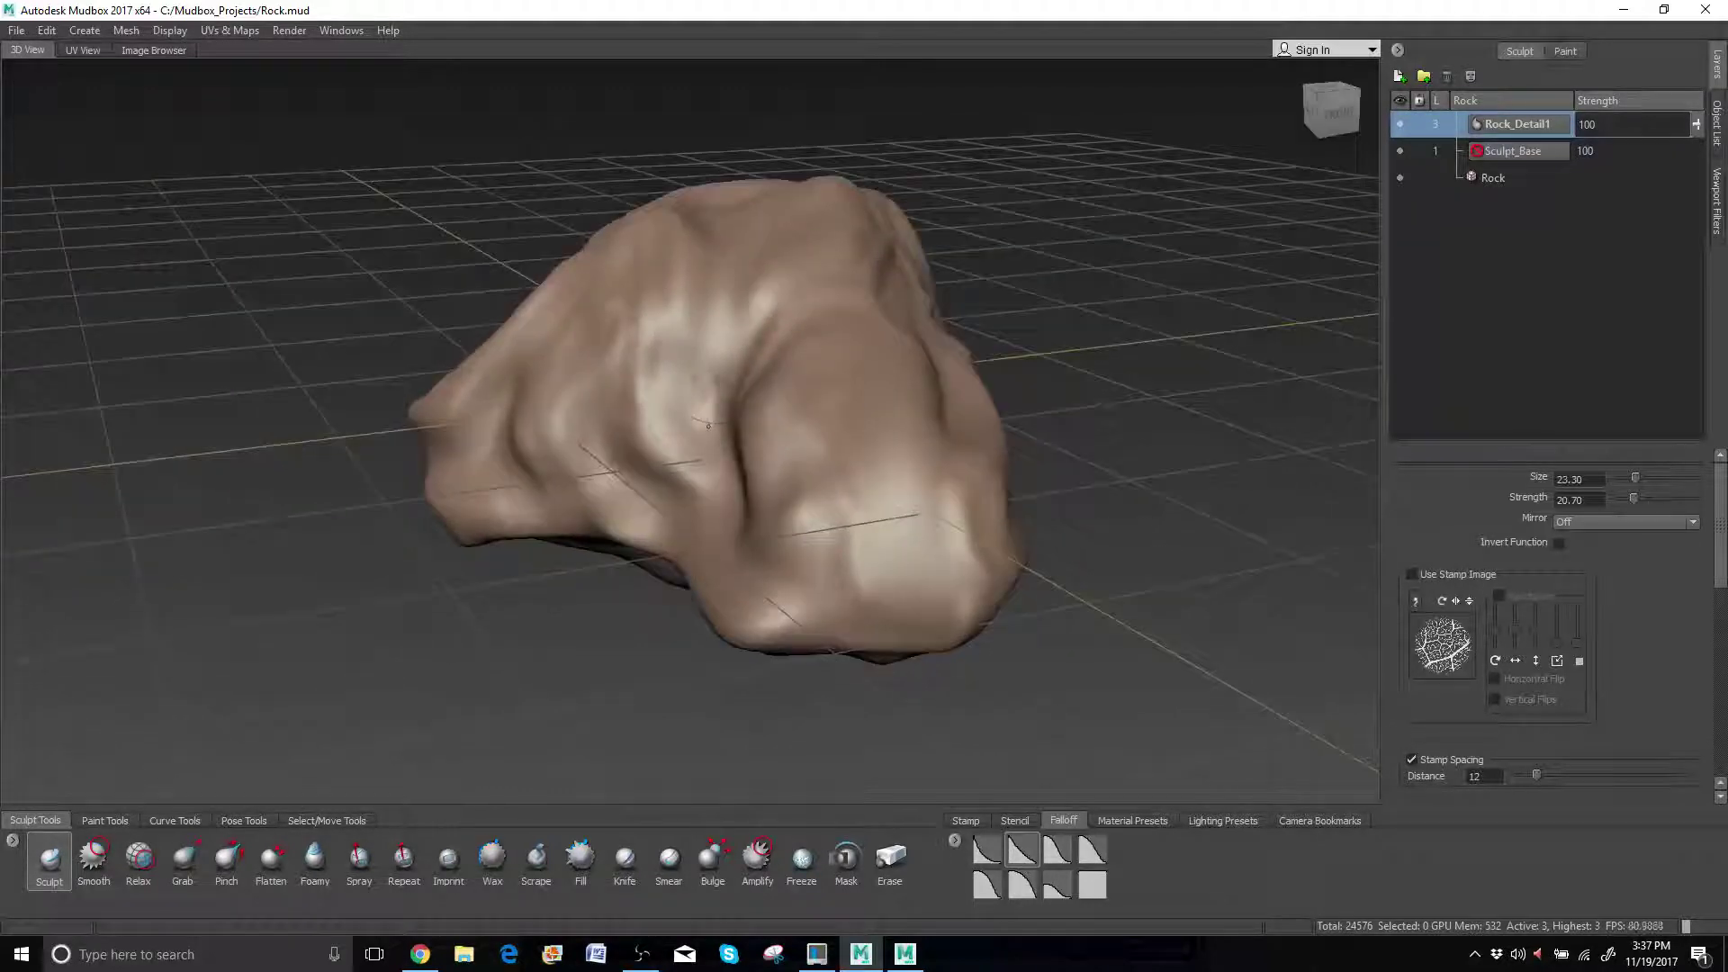
right_click_drag(715, 377, 720, 369, "alt")
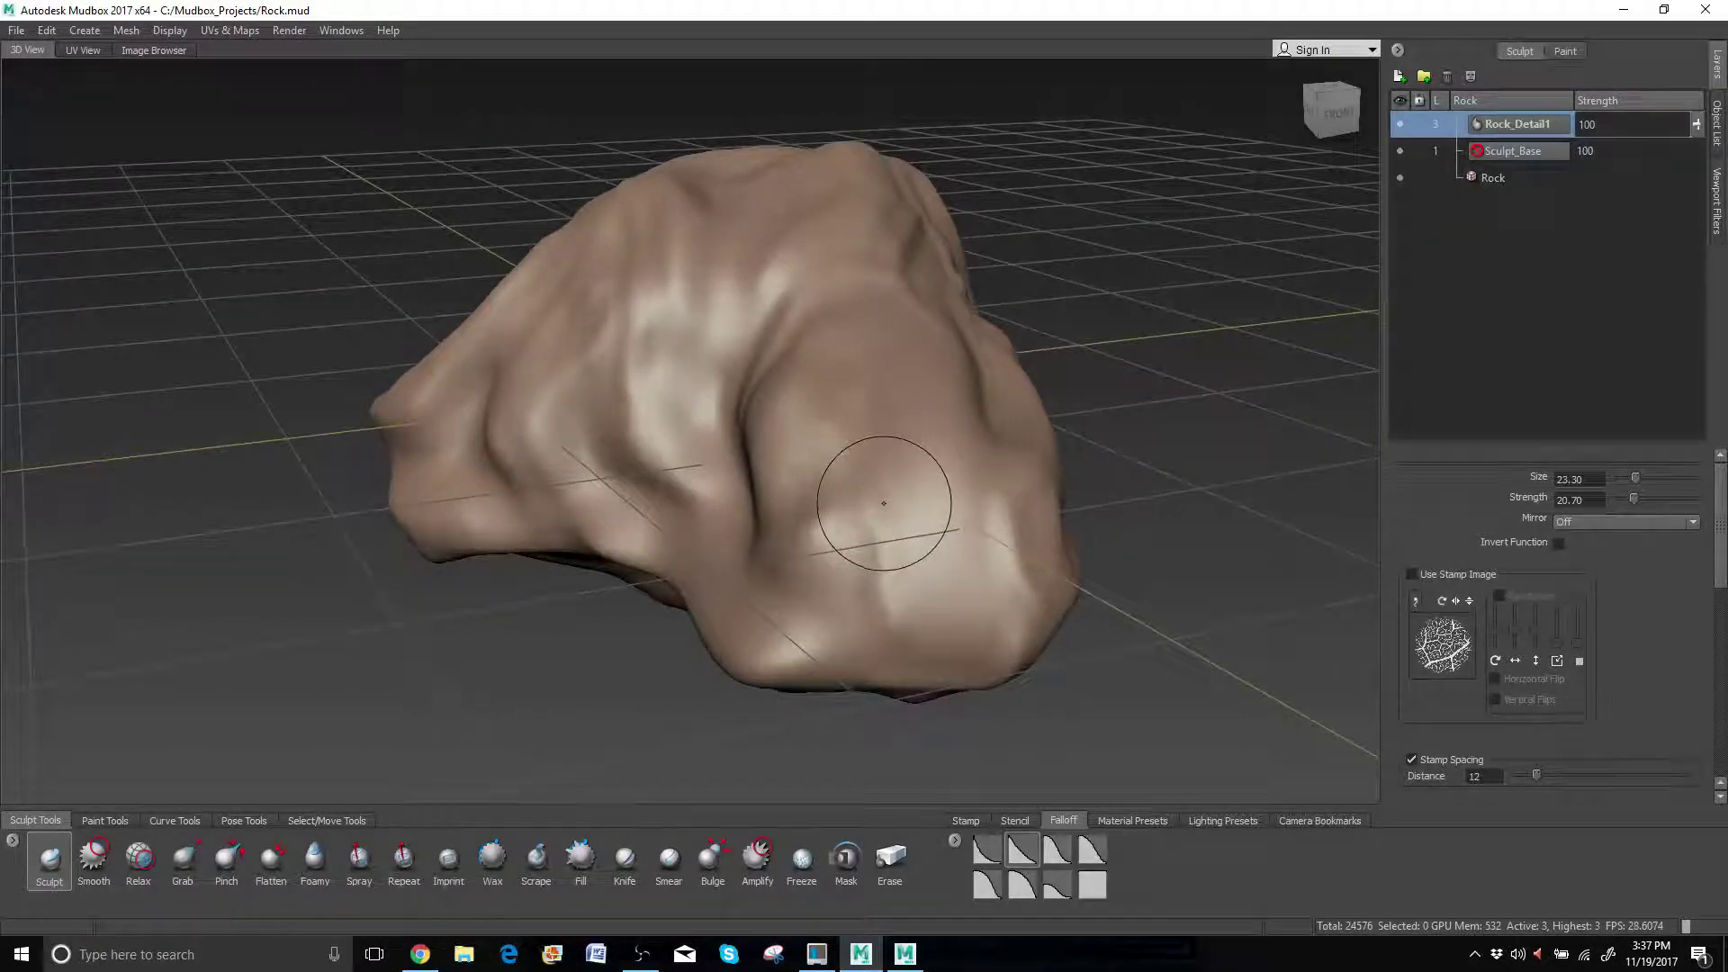
left_click_drag(884, 503, 687, 386, "alt")
right_click_drag(687, 387, 687, 401, "alt")
left_click_drag(882, 451, 1080, 369, "alt")
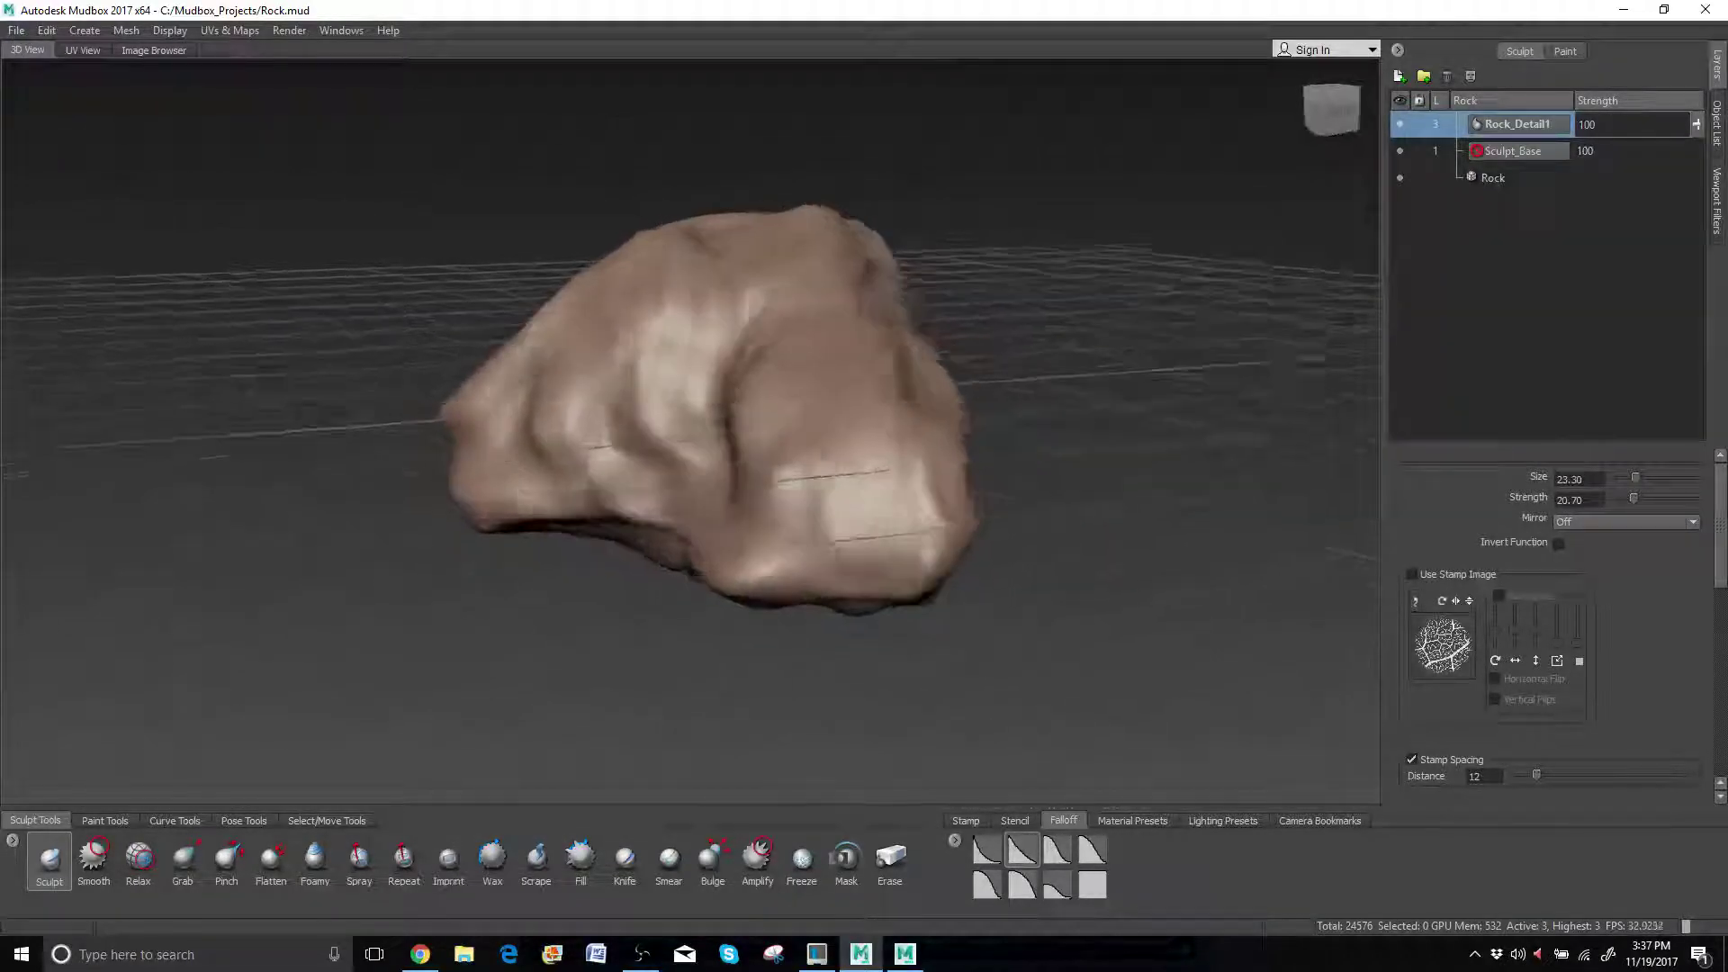
left_click_drag(882, 378, 1143, 429, "alt")
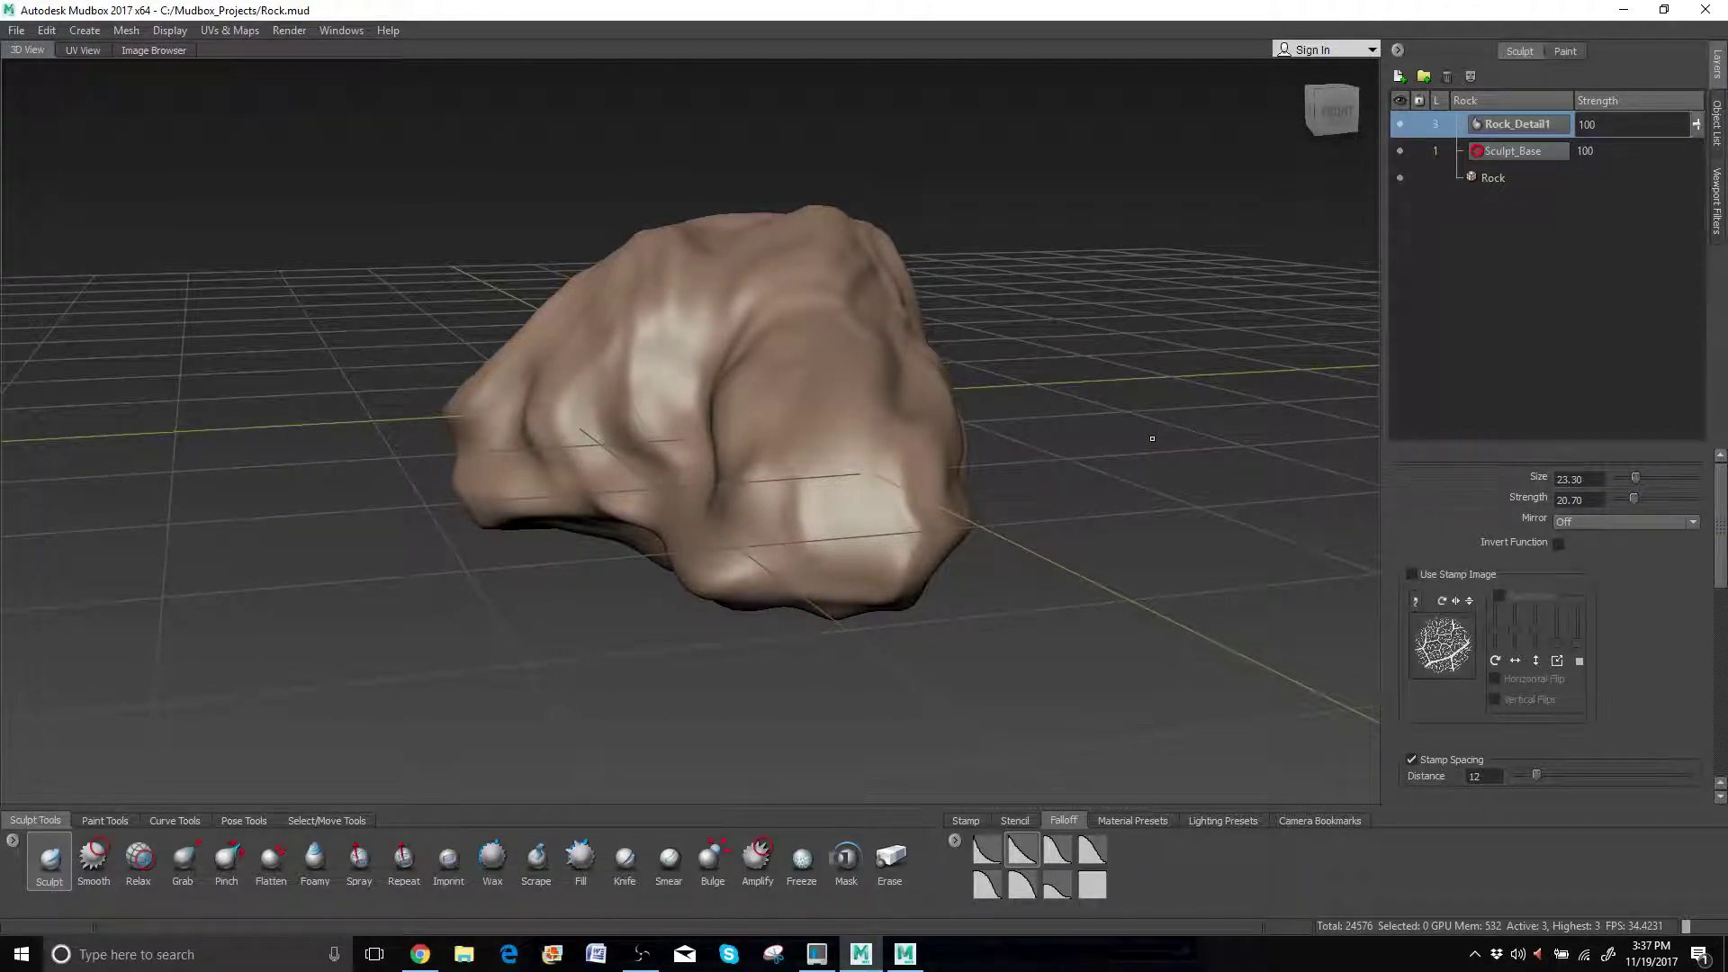
left_click_drag(662, 351, 783, 355, "alt")
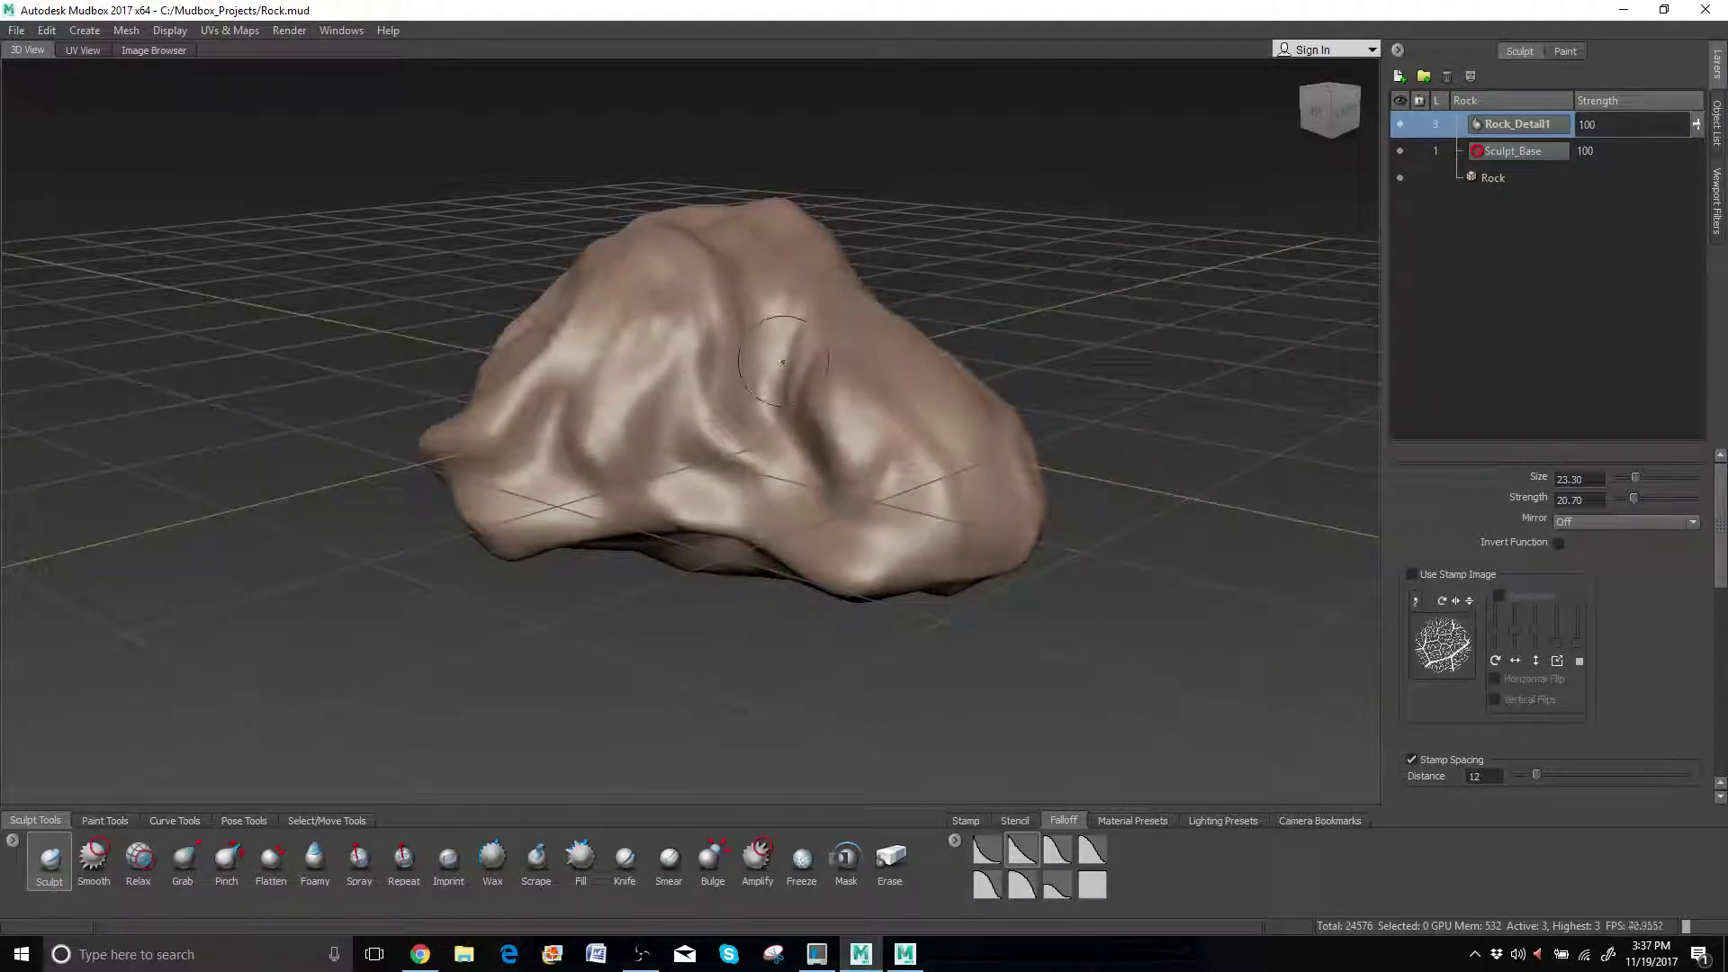
scroll(813, 338, "up", 3)
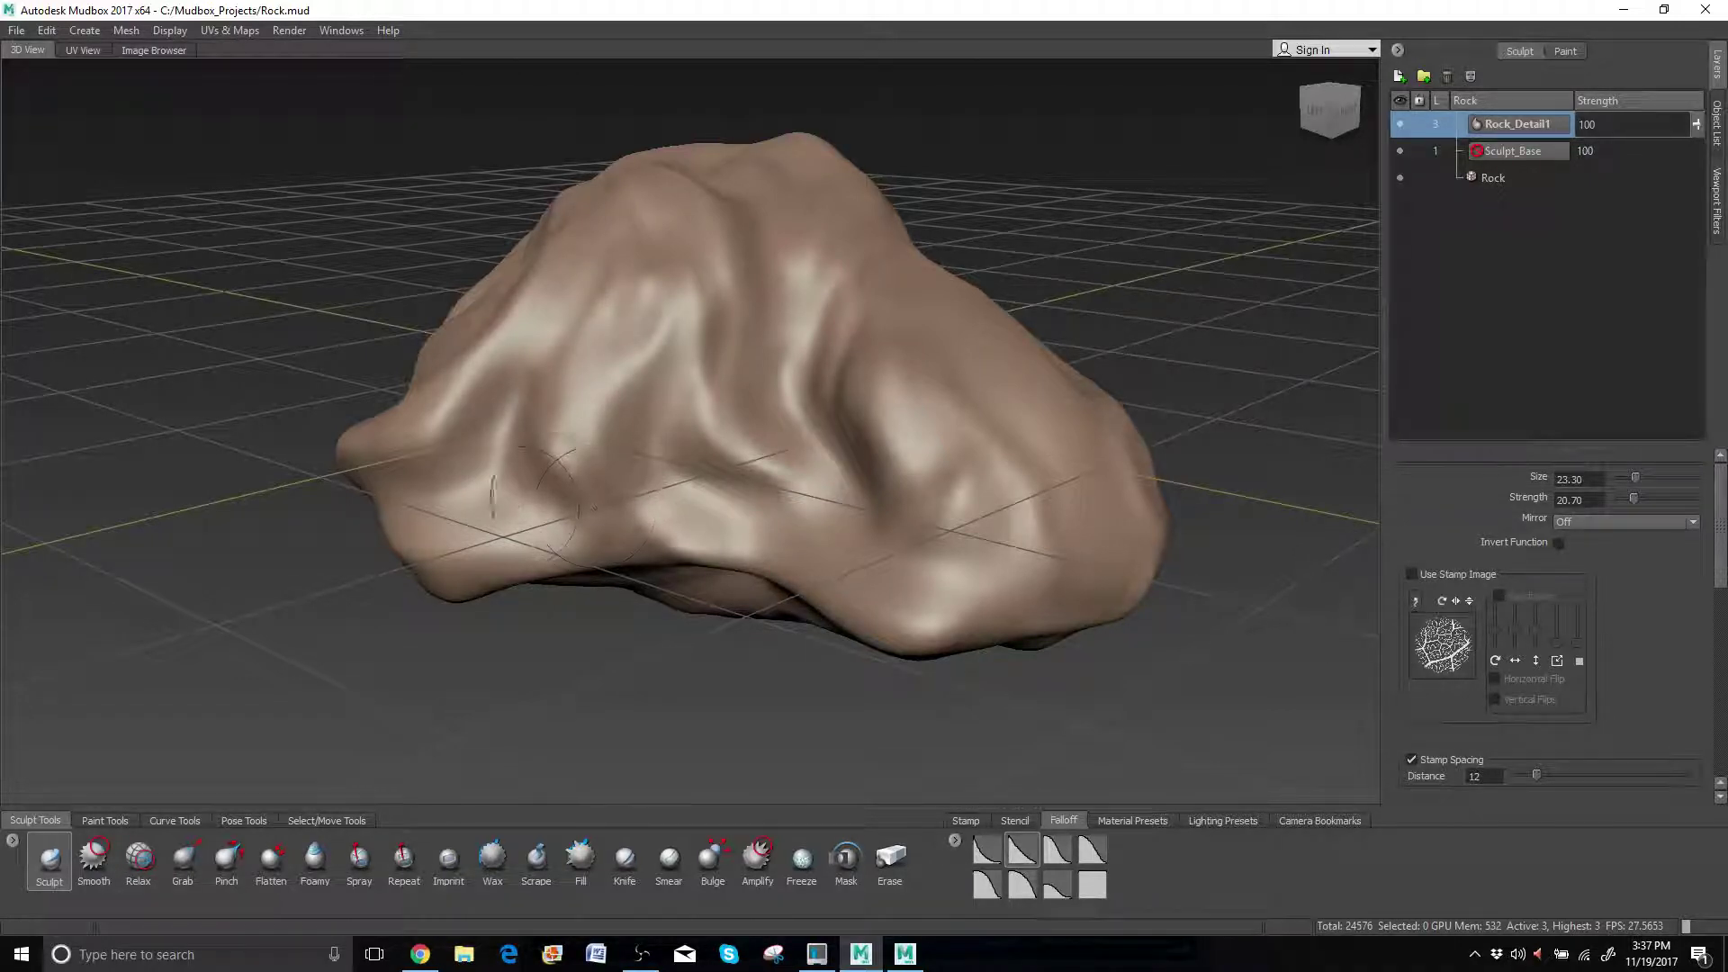
left_click_drag(578, 507, 315, 508, "alt")
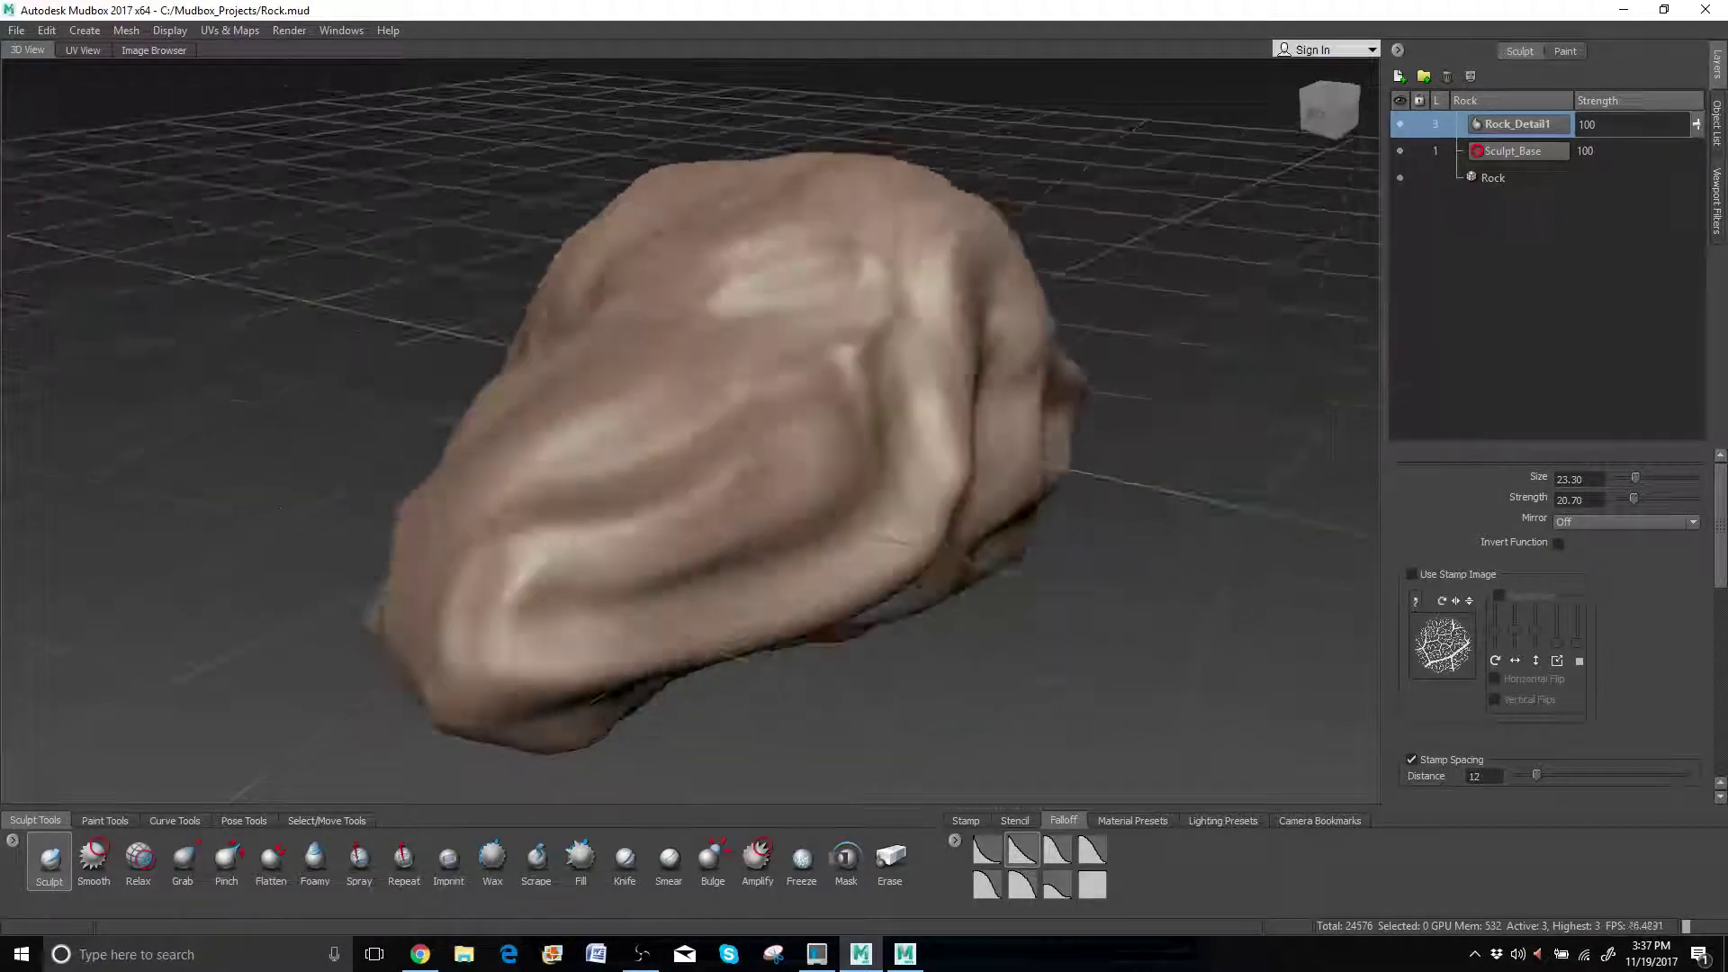
left_click_drag(896, 504, 819, 517, "alt")
left_click_drag(684, 576, 927, 431, "alt")
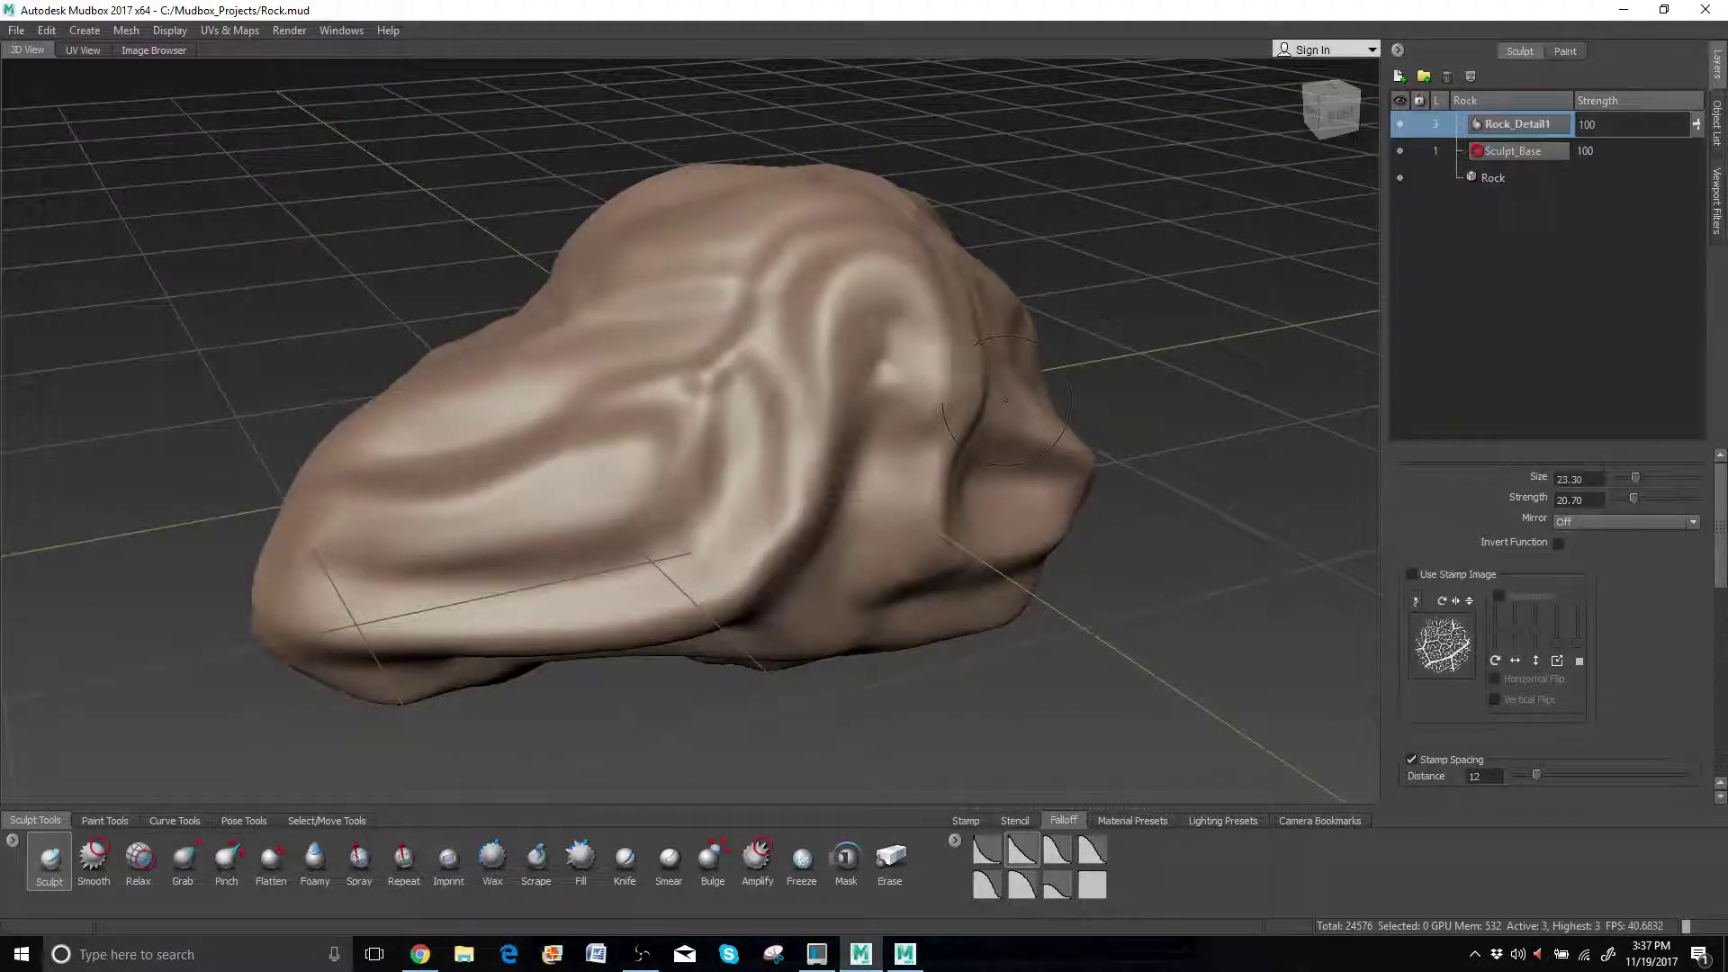